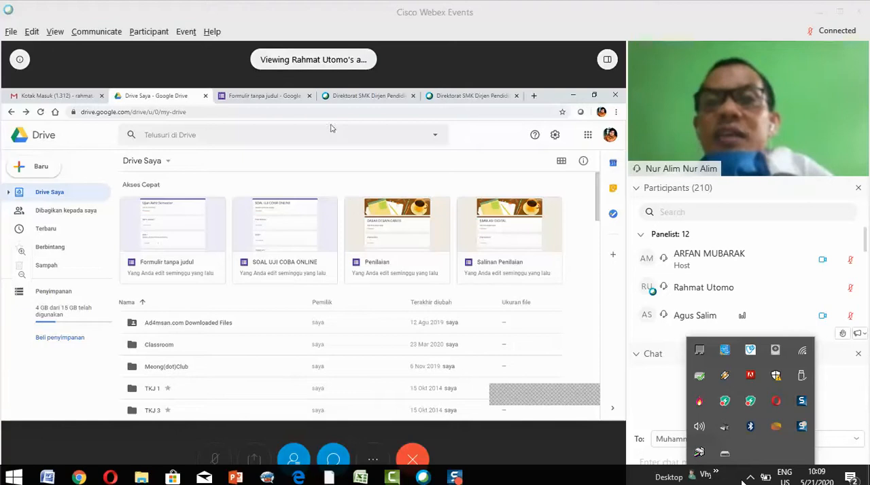
Dismiss the system tray pop-up and look through the panelists in the participants list.
click(751, 480)
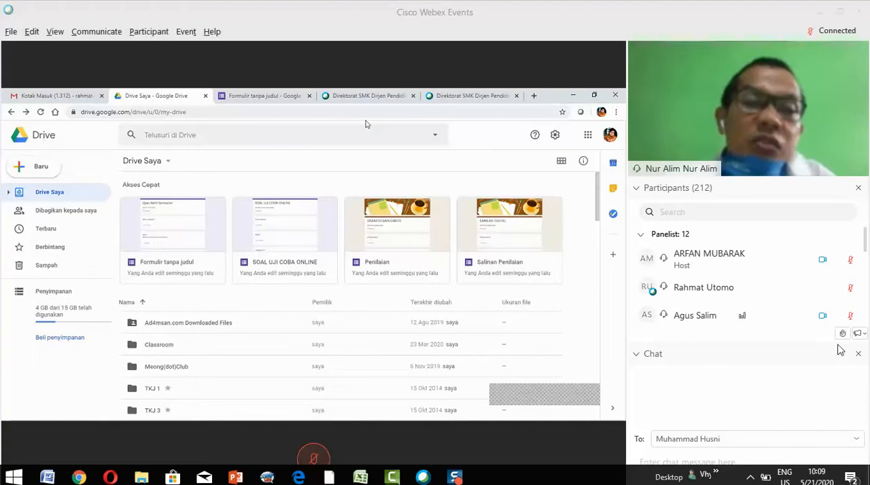
scroll(819, 311, down, 5)
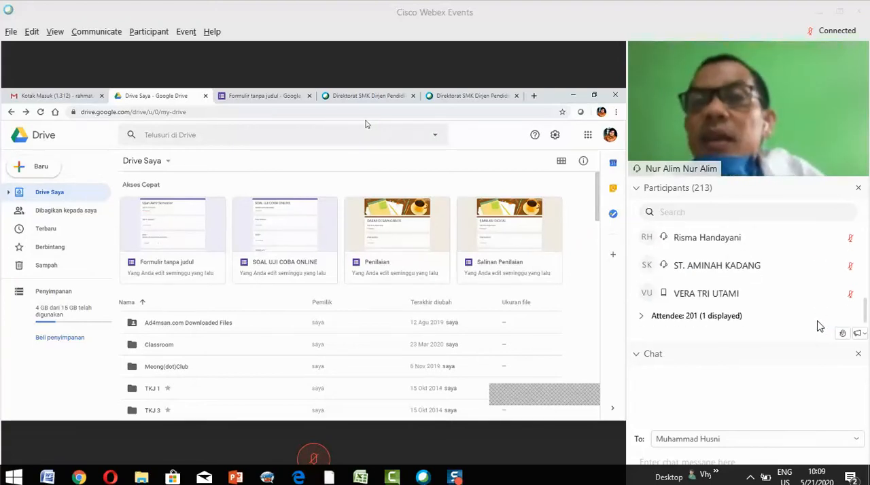
scroll(816, 316, up, 1)
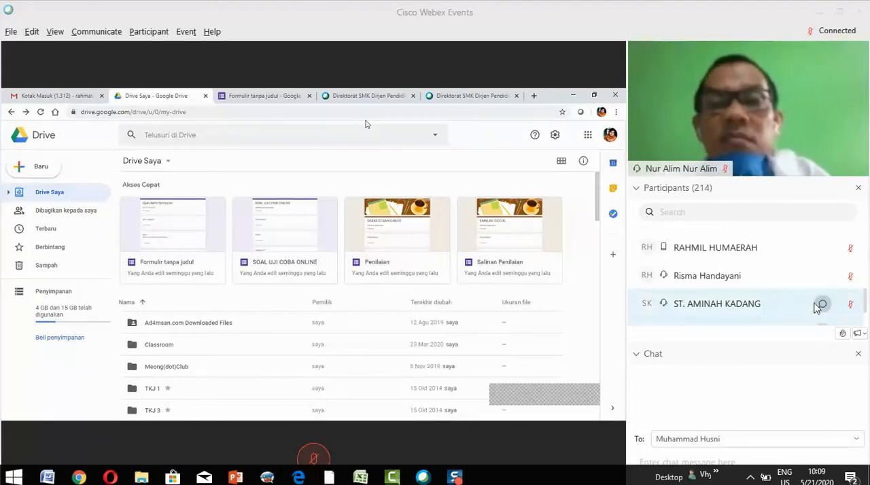
scroll(816, 307, up, 2)
scroll(817, 308, up, 4)
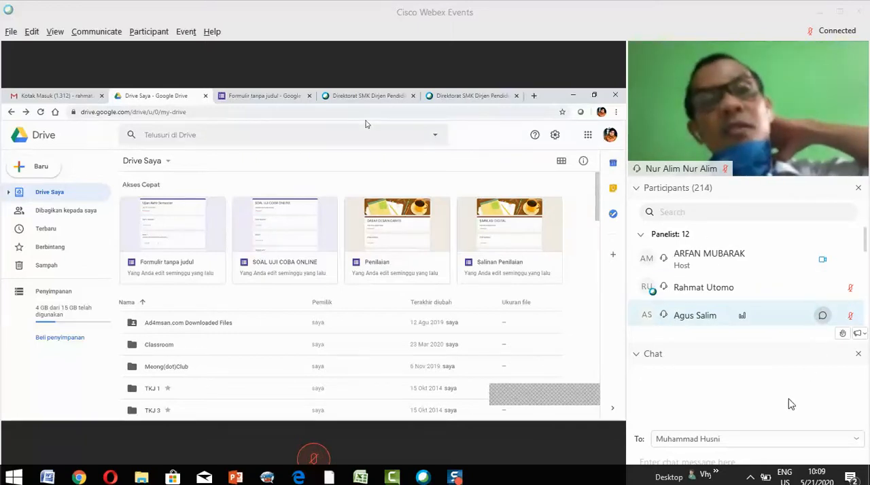
click(790, 404)
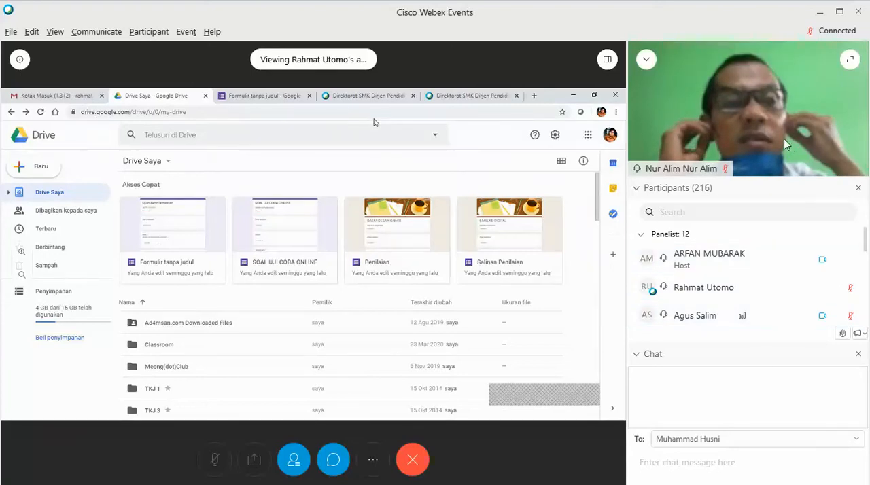
Switch the meeting to floating panel view and shrink the Chat panel from its upper edge.
mouse_move(606, 60)
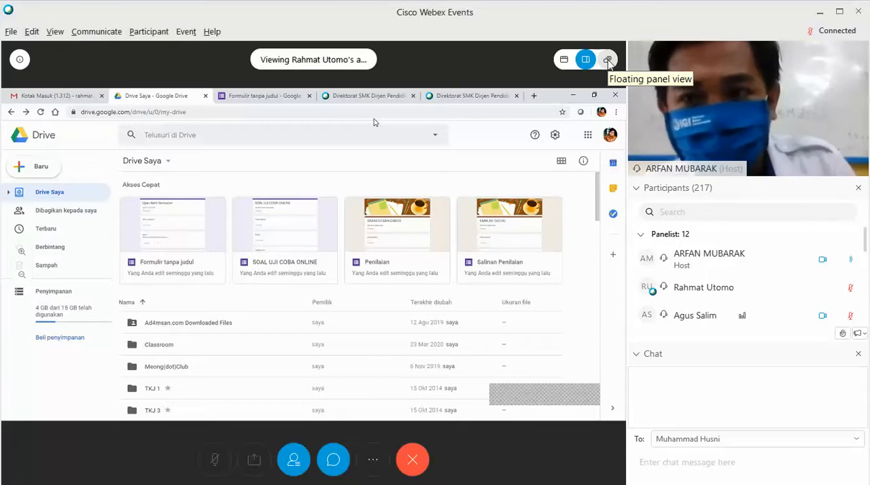
click(608, 59)
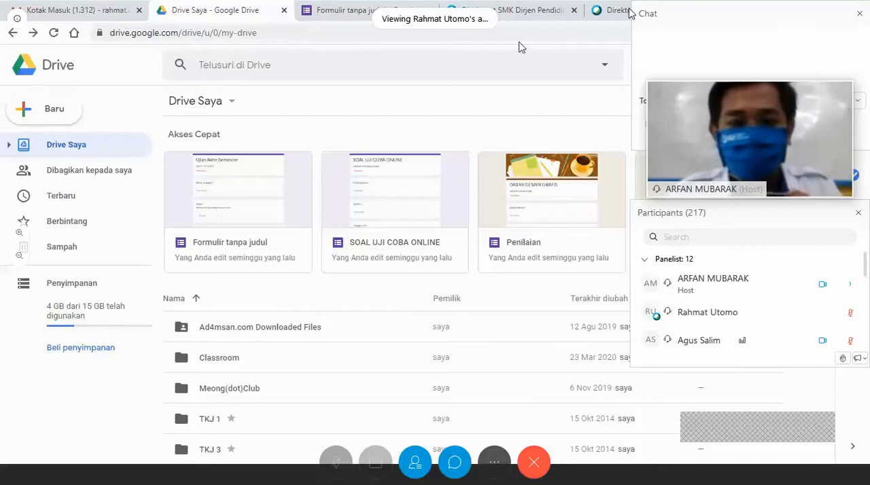
click(639, 9)
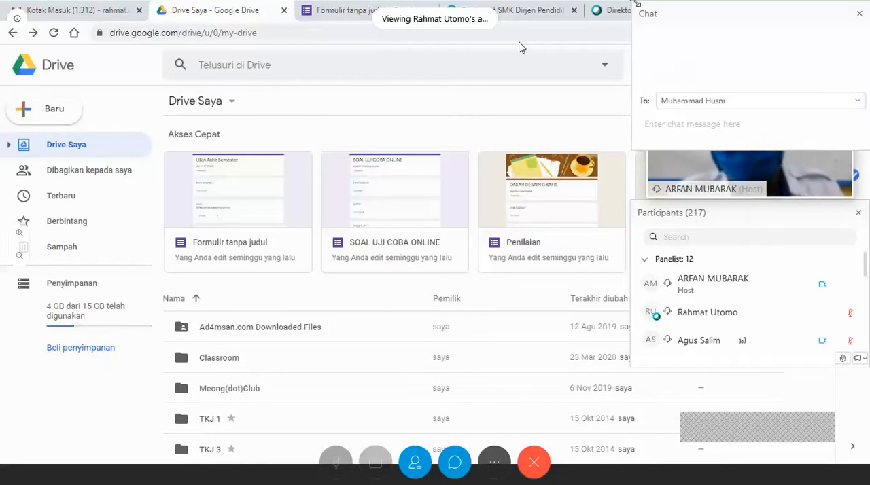
drag(646, 2, 748, 30)
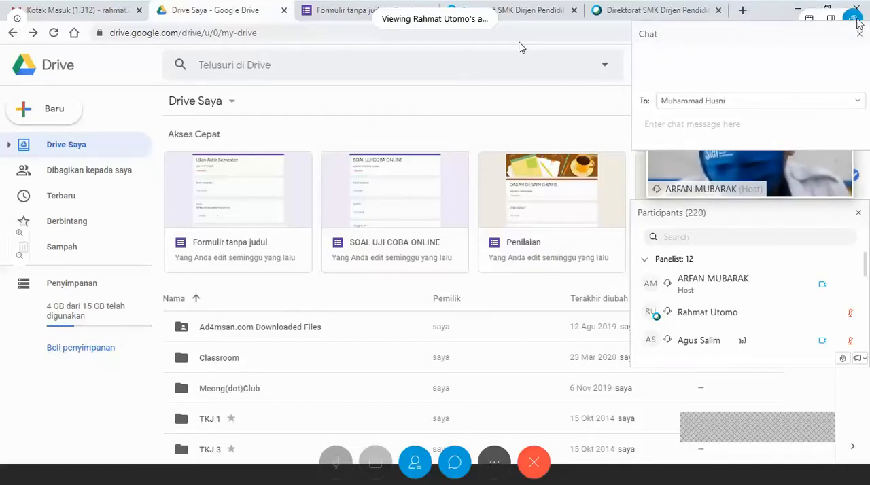
Show the video thumbnails as a strip above the shared content and page through all panelists and back.
click(809, 19)
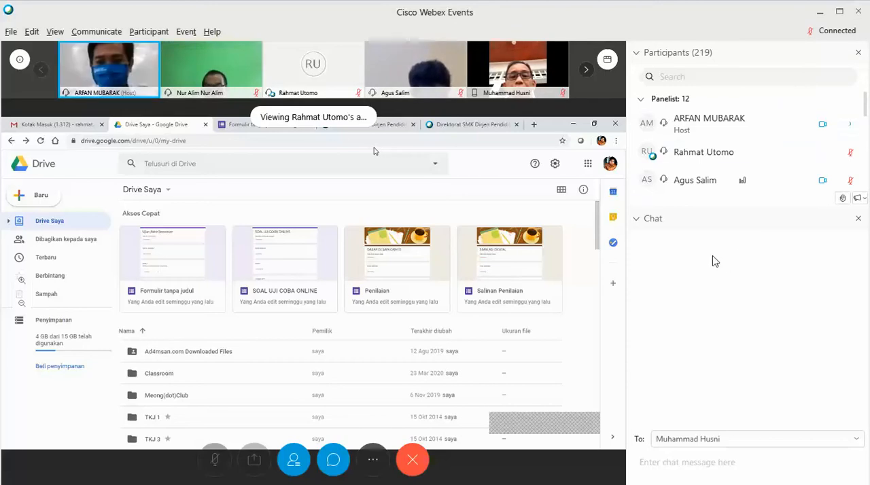
click(585, 70)
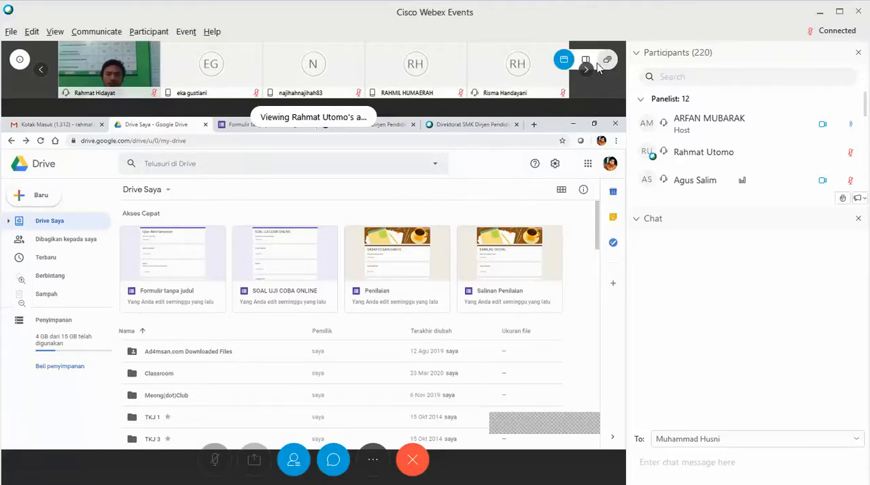
mouse_move(606, 66)
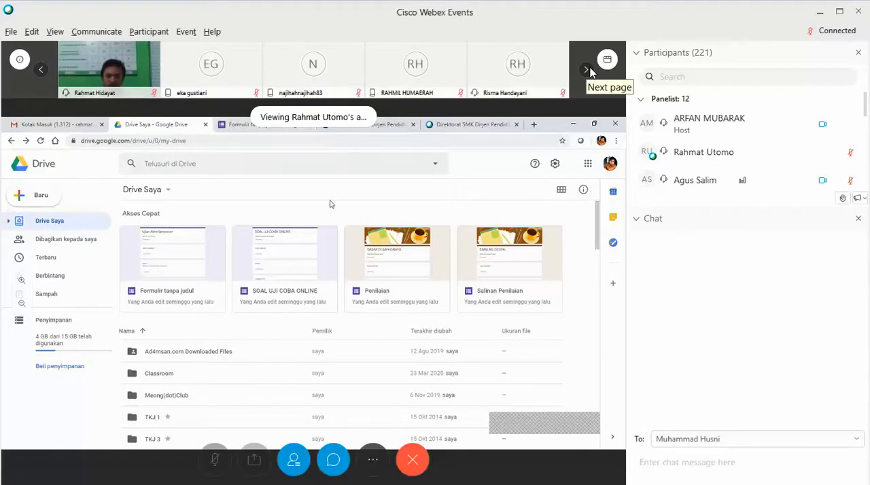
click(588, 68)
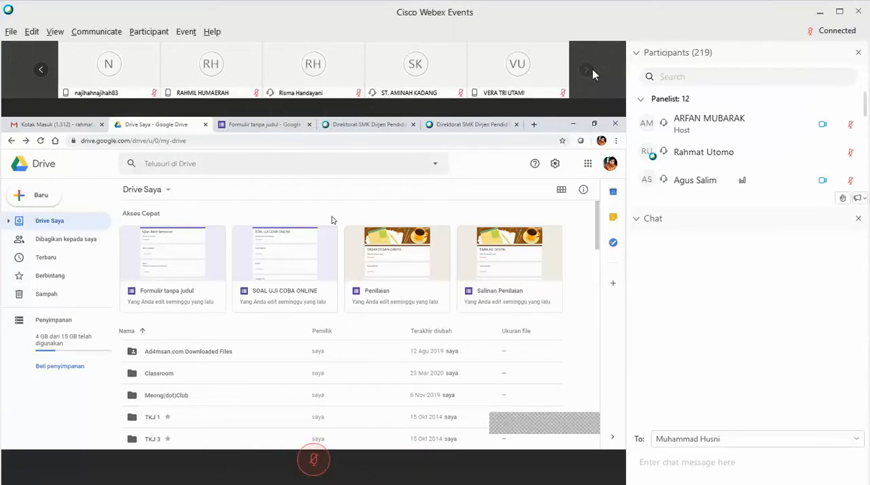
mouse_move(607, 64)
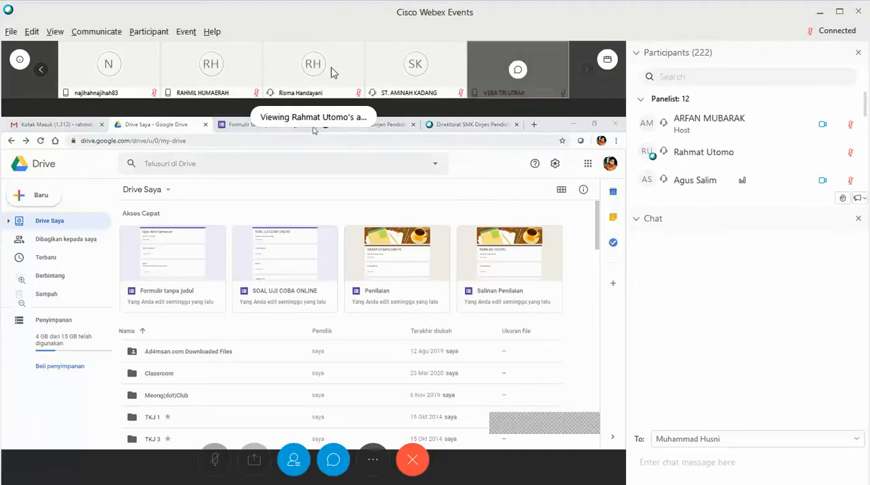
click(42, 70)
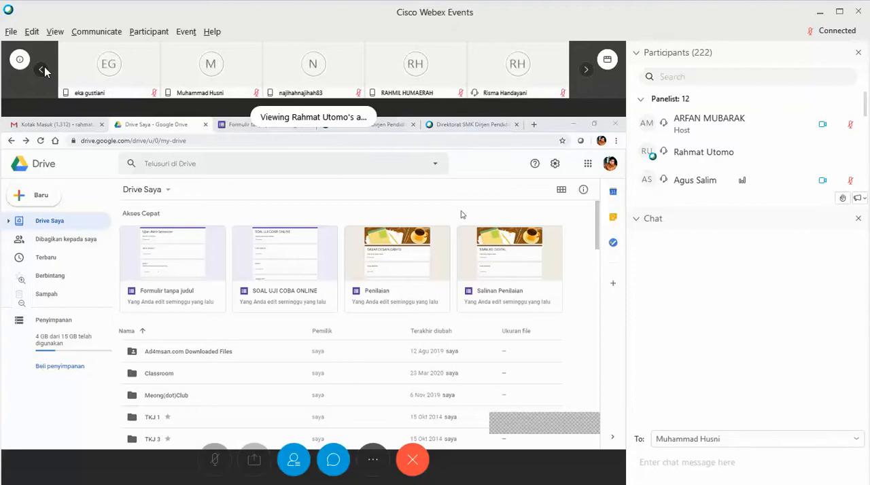
click(43, 71)
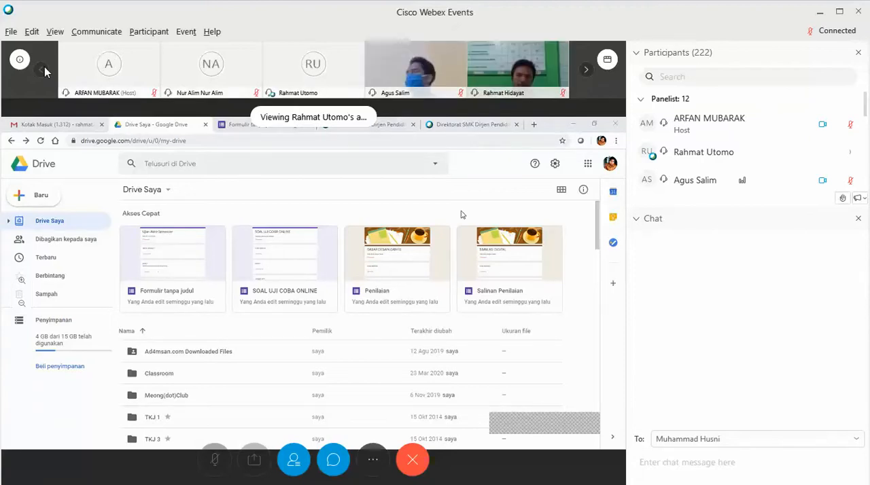
Switch to floating panel view and close the Chat panel.
click(616, 63)
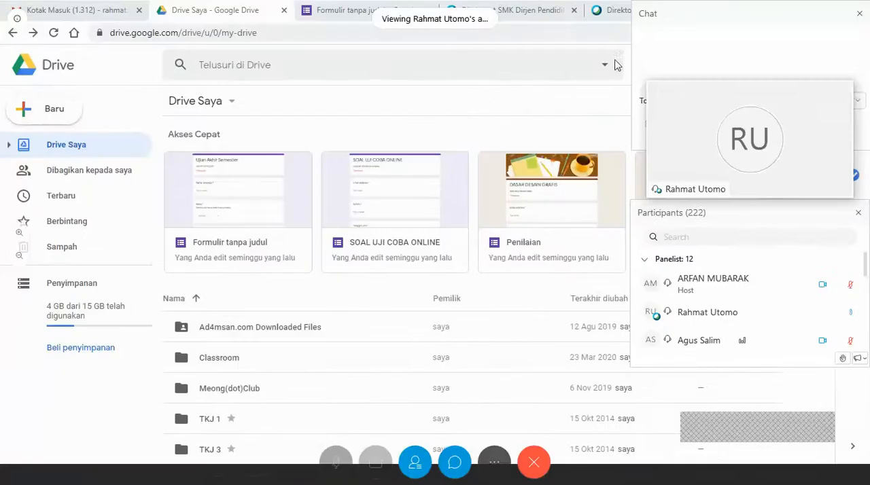
mouse_move(819, 178)
click(861, 18)
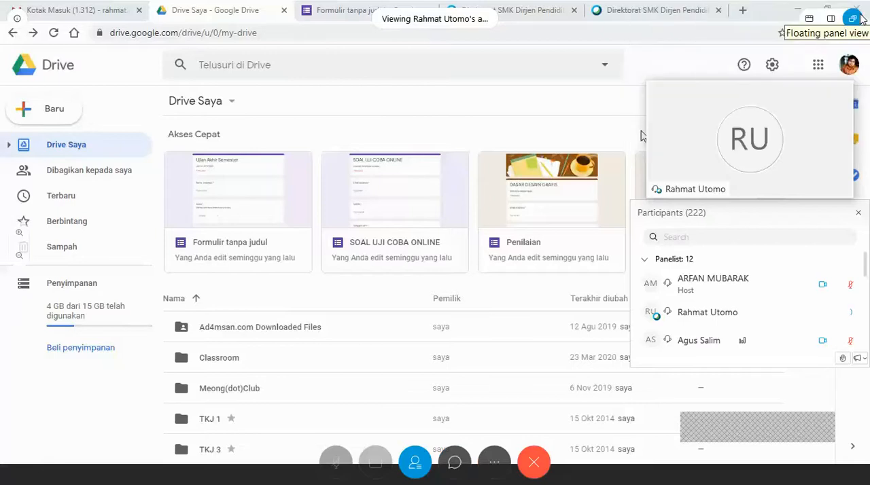
Set the floating video panel to grid view and enlarge it to show all participants.
mouse_move(838, 98)
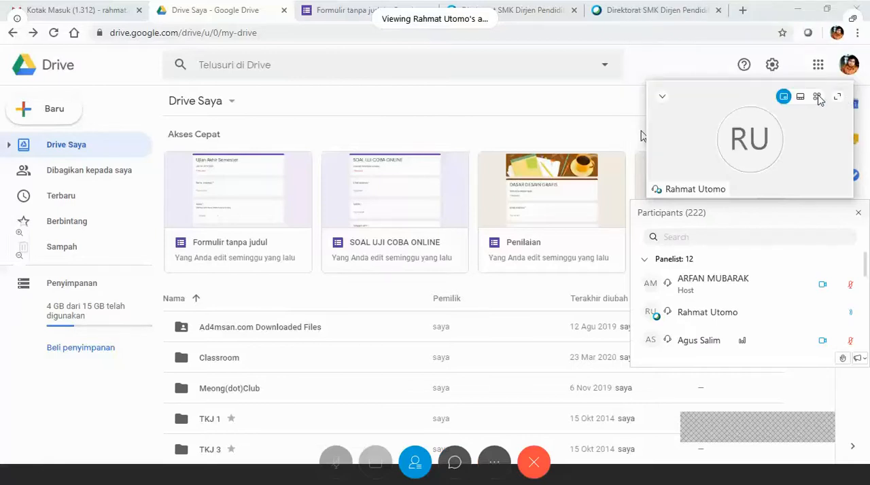
click(818, 99)
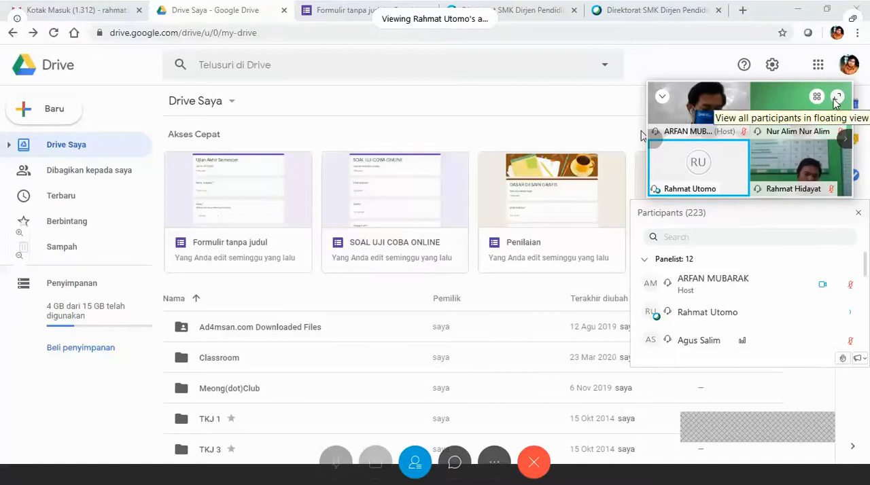
click(820, 99)
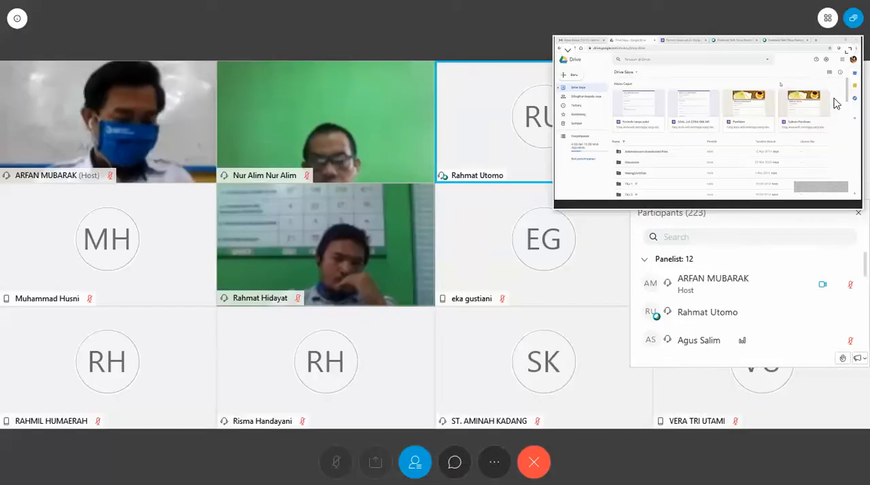
Leave the floating view and dock the video panel beside the shared content.
mouse_move(835, 23)
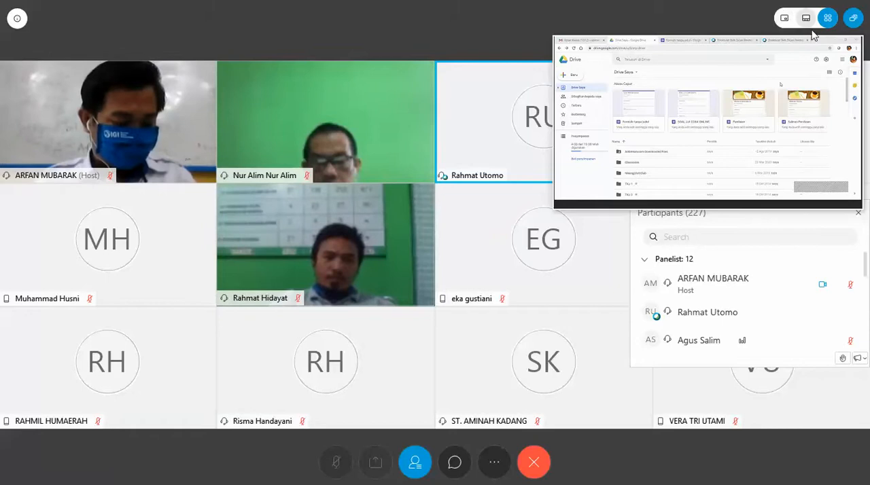
click(854, 18)
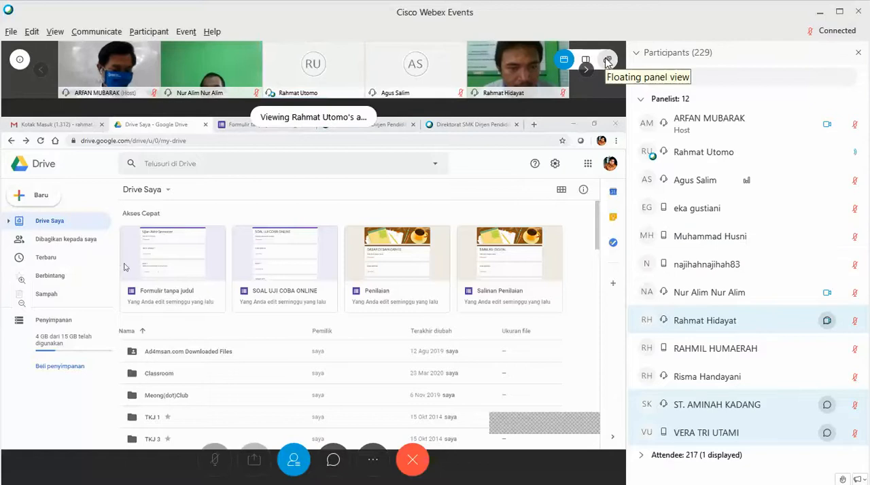
click(587, 59)
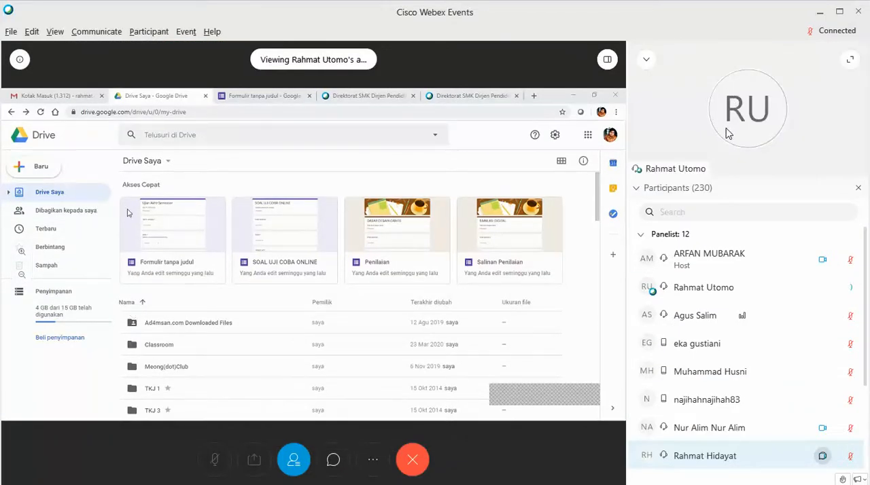
View all participants in the enlarged floating grid, swapping it with the shared content, and return to the docked side layout.
click(850, 60)
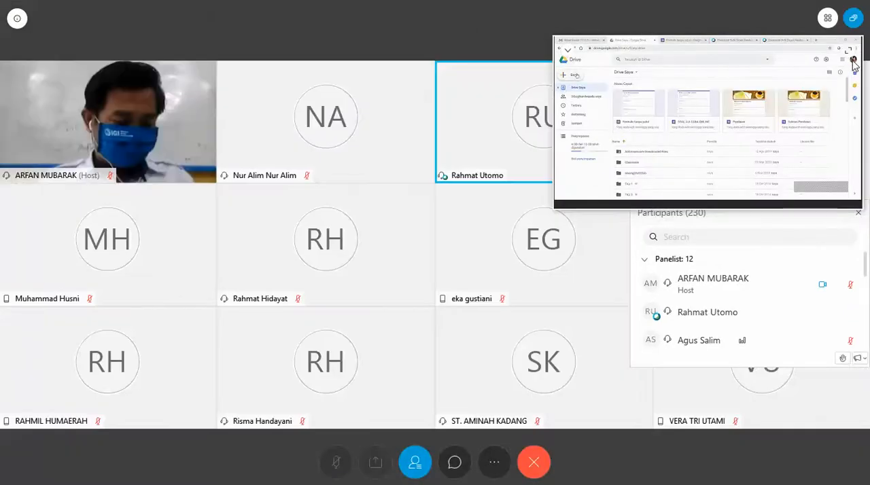
click(849, 53)
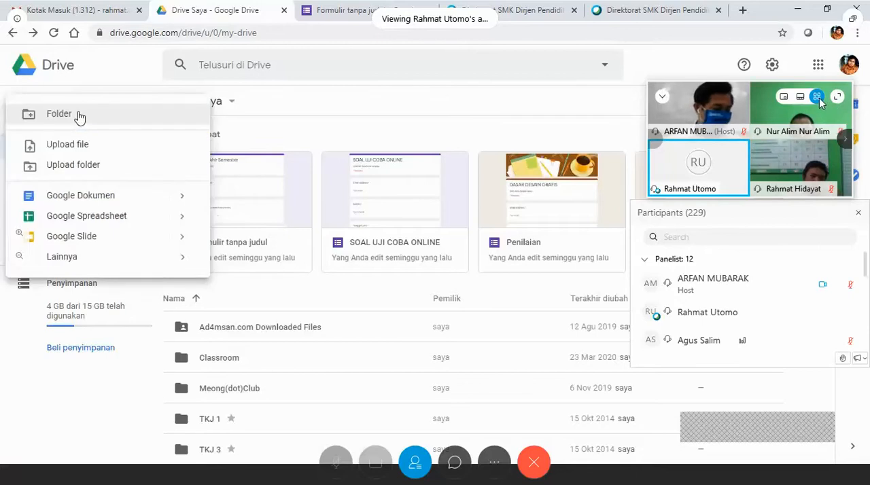
click(818, 98)
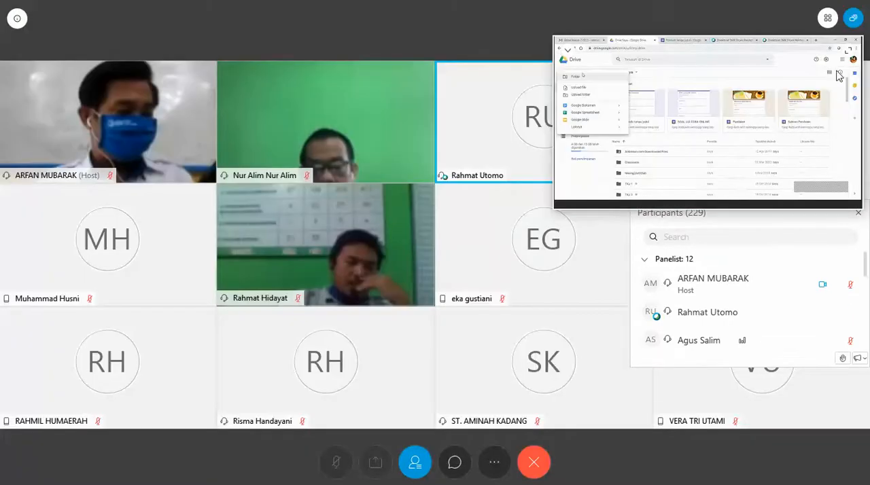
mouse_move(826, 21)
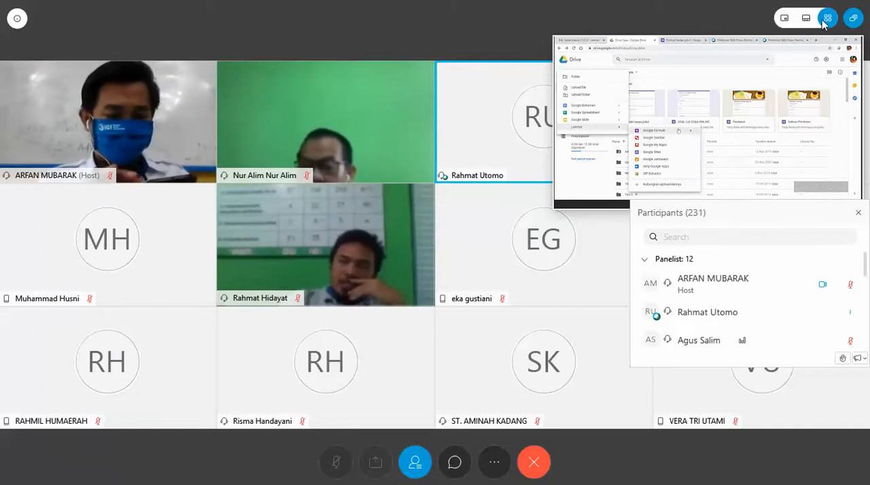
click(853, 17)
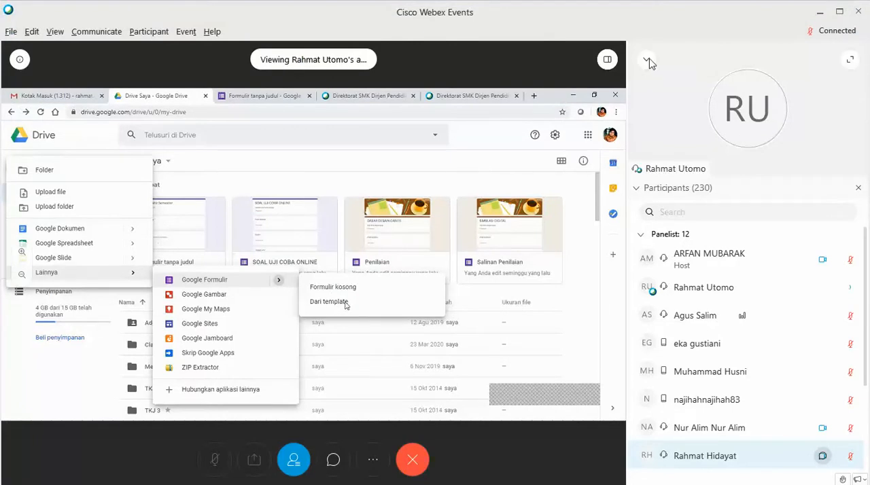
Collapse the speaker video, look through the participants list and close the Participants panel.
click(648, 60)
scroll(733, 236, down, 1)
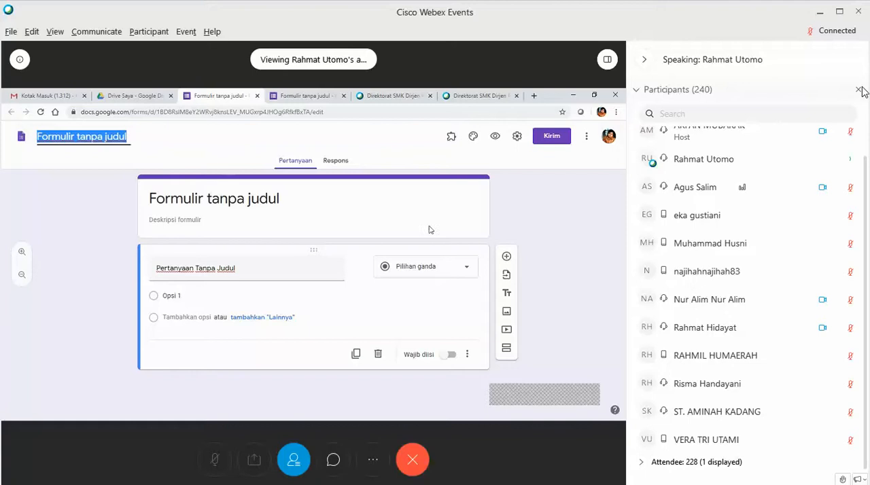
click(860, 90)
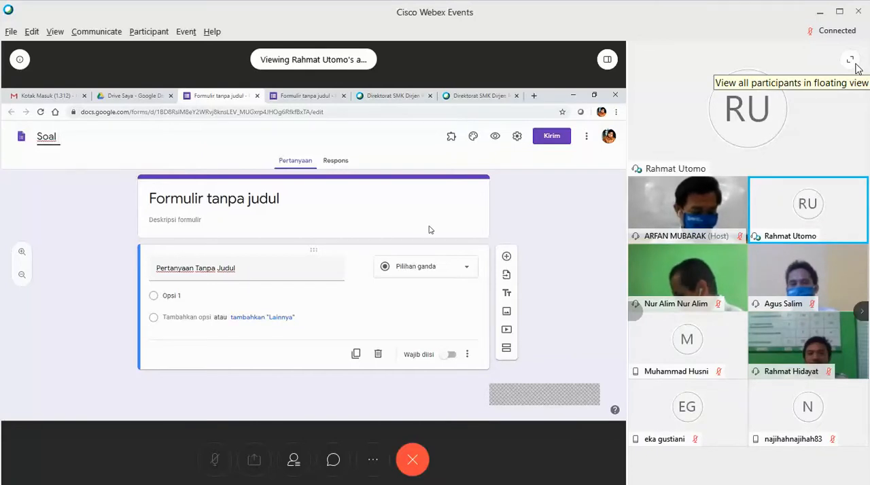
View all participants in the enlarged grid, and return to the shared form in floating panel view.
click(851, 61)
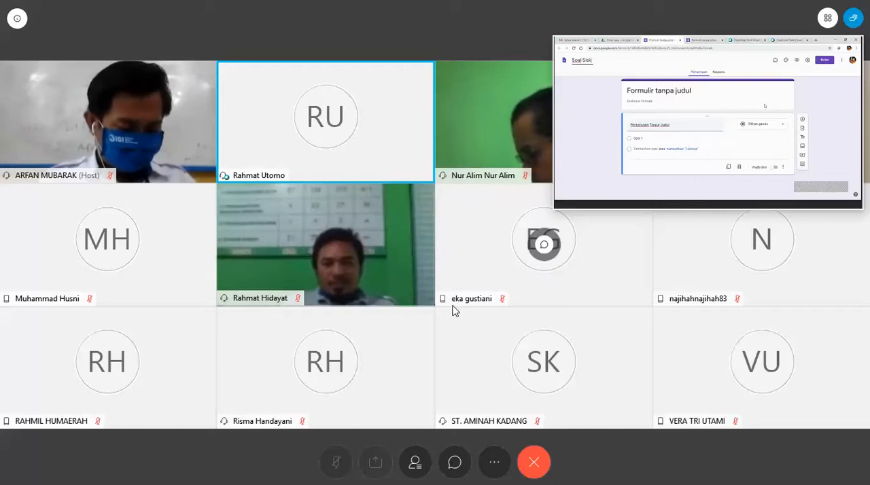
click(852, 20)
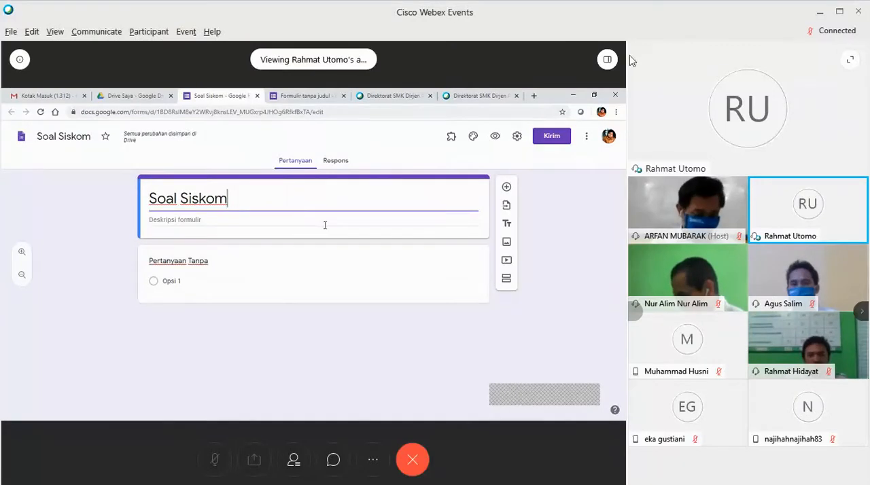
mouse_move(607, 61)
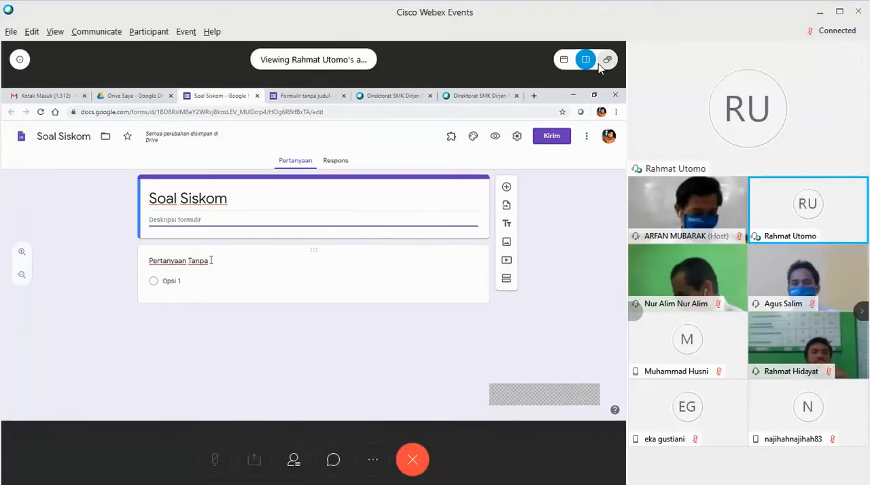
click(607, 59)
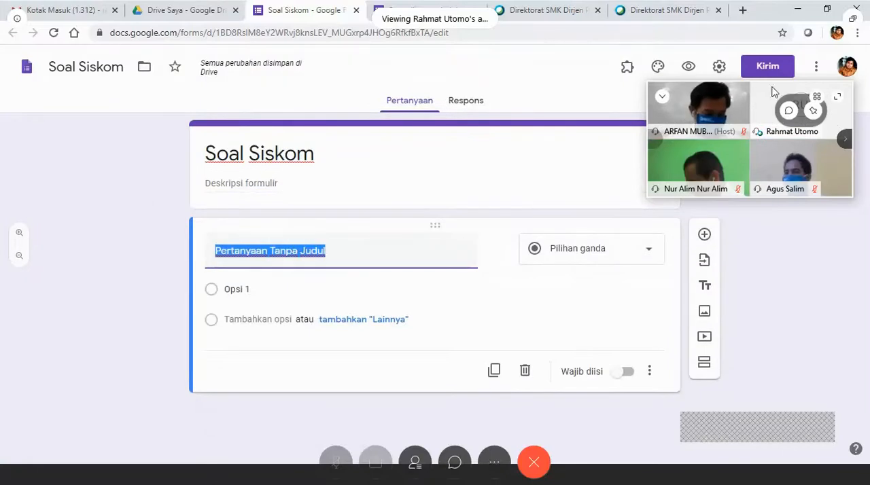
Move the floating participant video panel to the lower-right corner of the shared form, clear of the form's header and question card.
drag(769, 92, 797, 423)
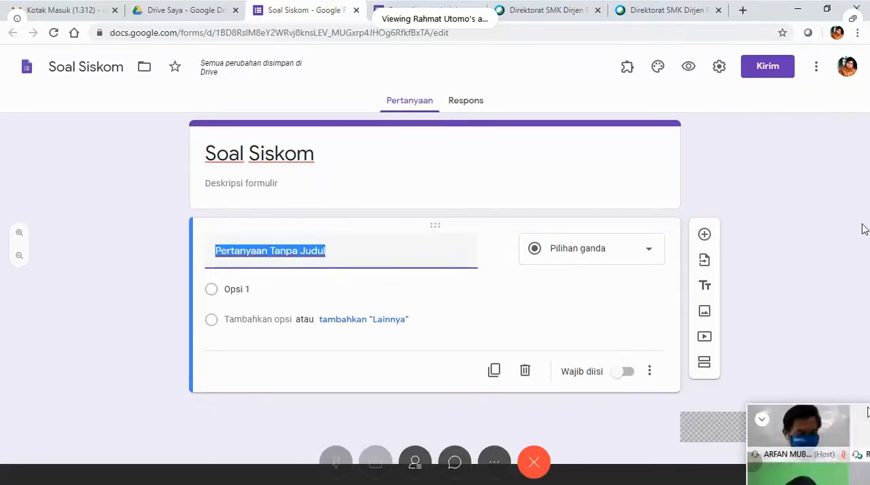
drag(835, 364, 808, 377)
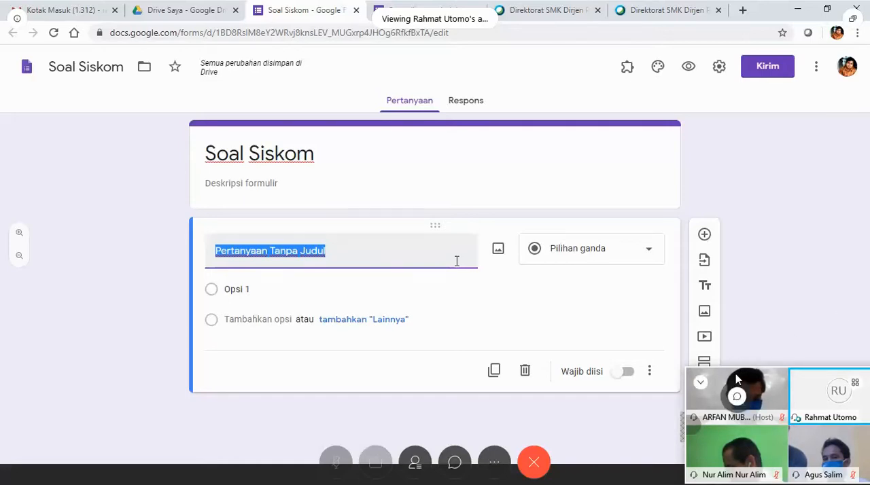
drag(736, 374, 728, 384)
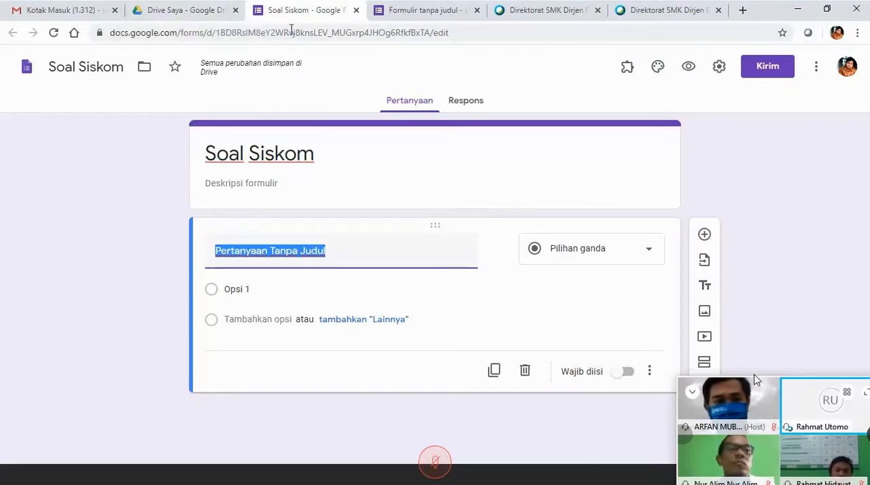
Switch to Google Drive and create a new folder named Soal Siskom in Drive Saya.
click(208, 11)
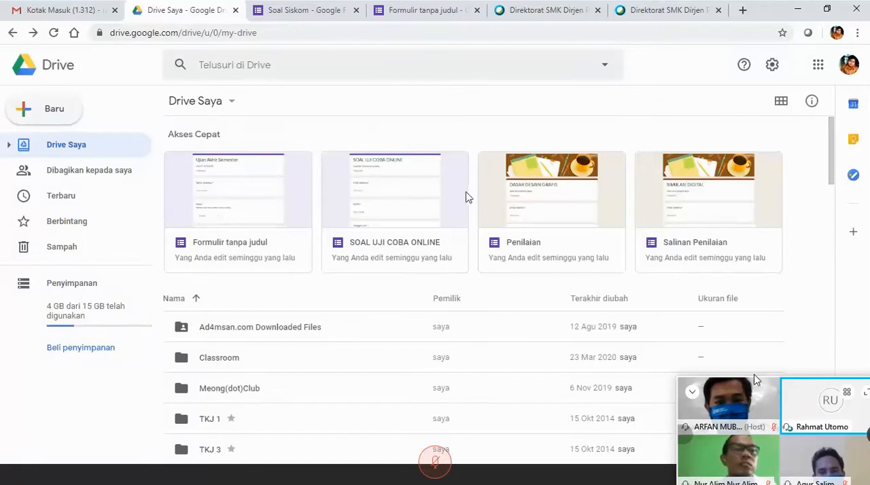
scroll(416, 268, down, 2)
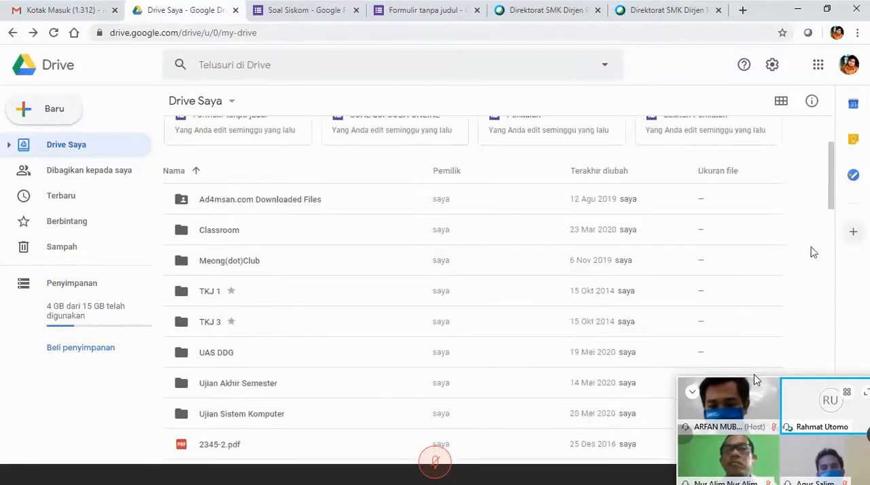
scroll(521, 340, down, 1)
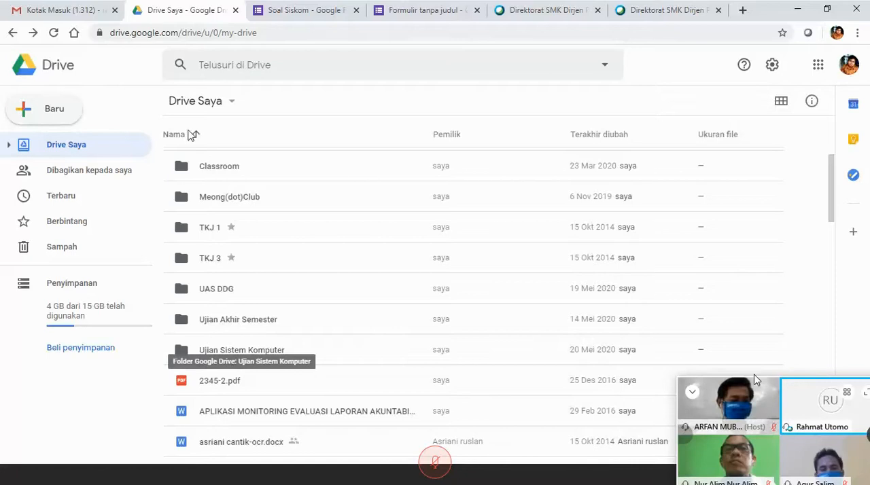
right_click(804, 193)
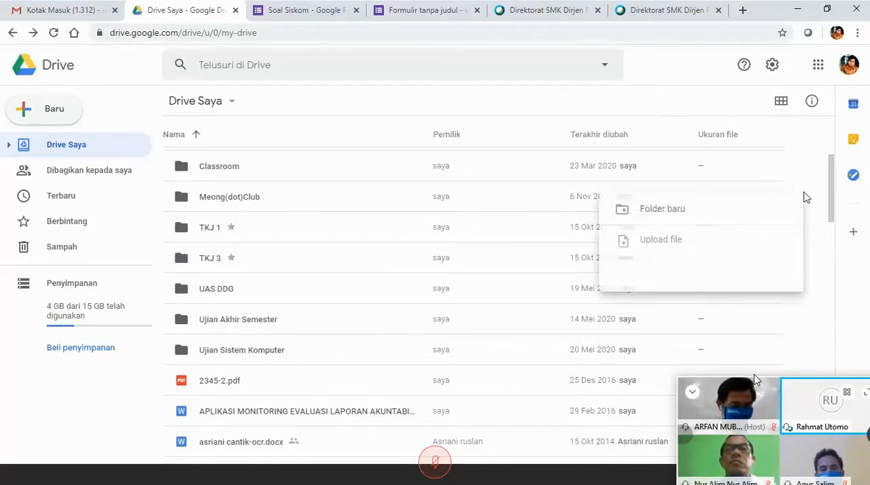
click(738, 213)
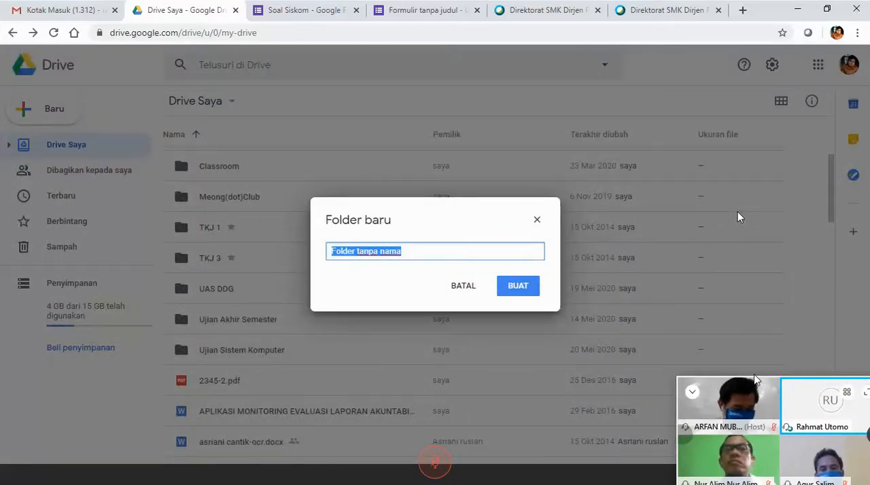
text(Soal Siskom)
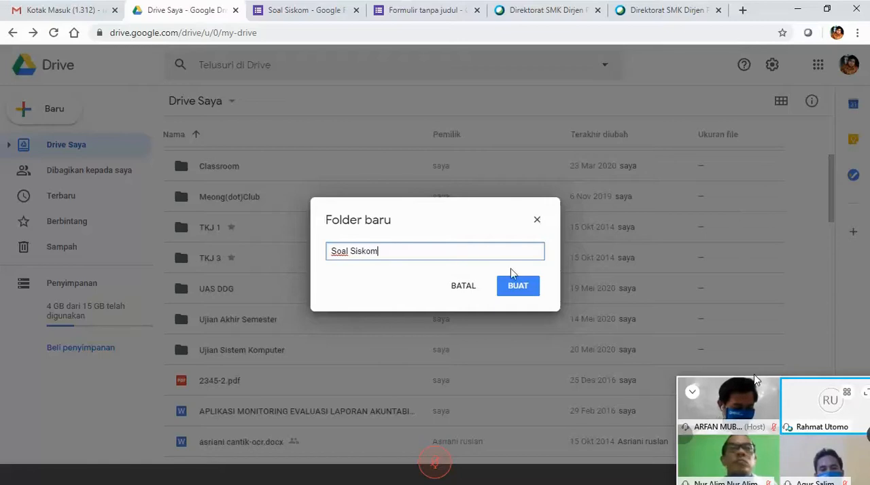
click(517, 295)
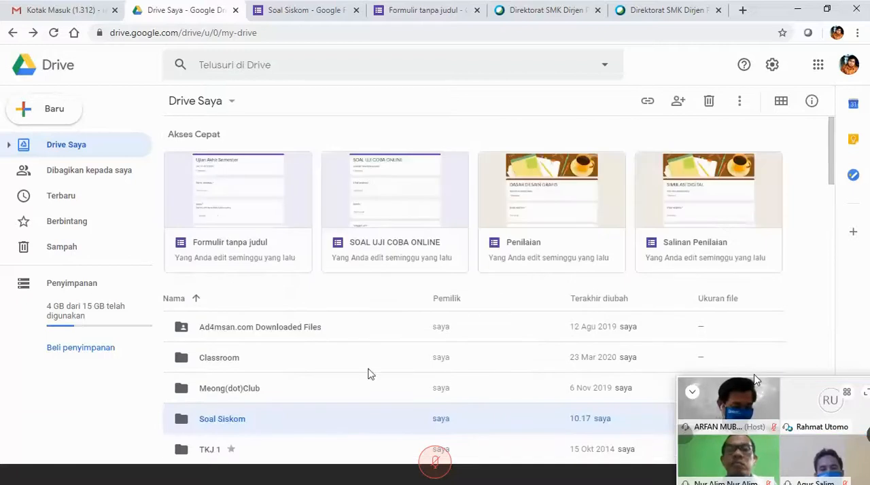
Upload soal siskom.docx from the "kumpulan soal import to gform" folder on Data (D:) into the Soal Siskom folder.
double_click(250, 422)
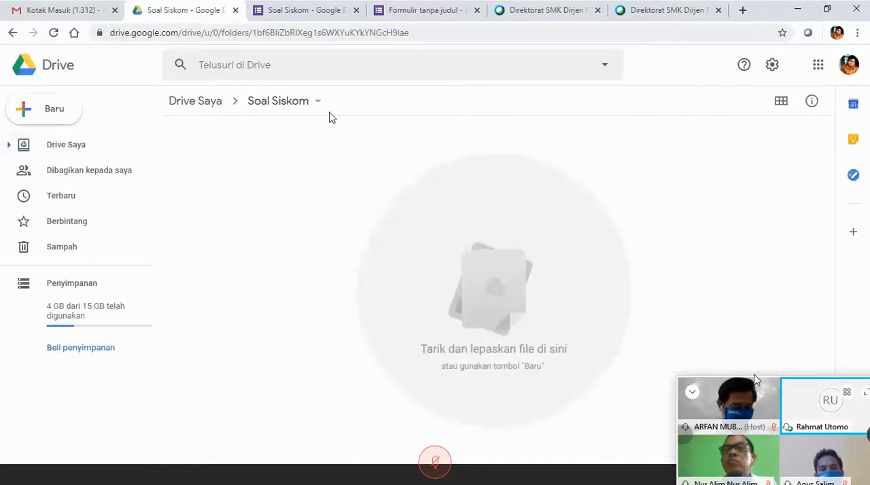
right_click(274, 157)
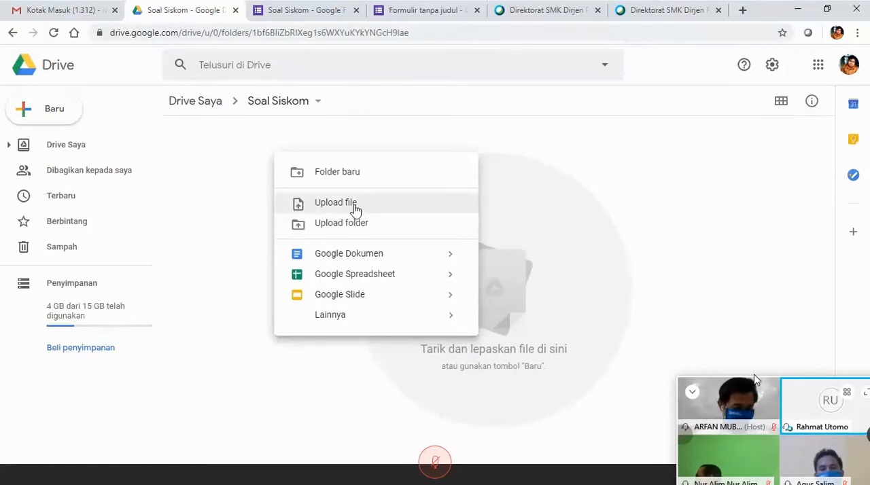
click(404, 276)
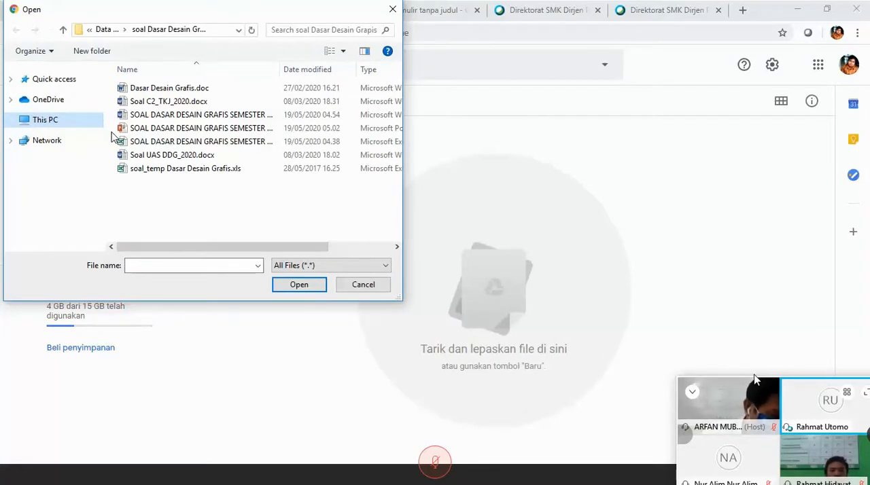
click(45, 121)
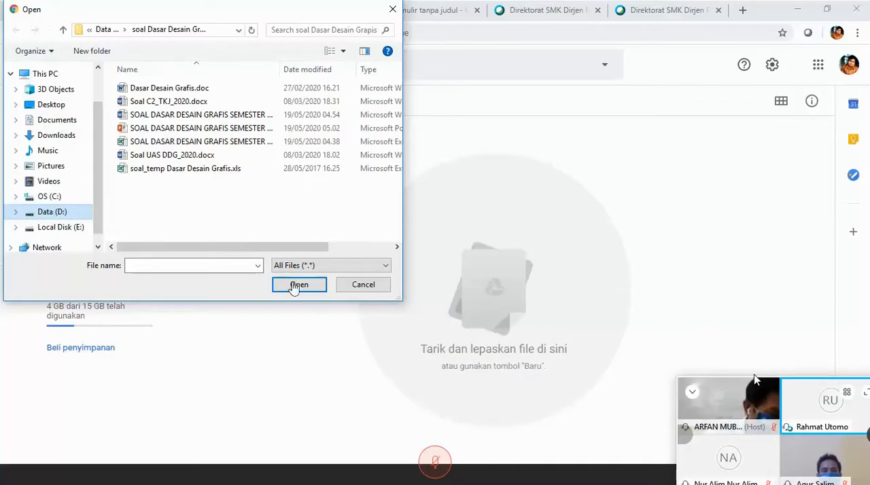
click(54, 213)
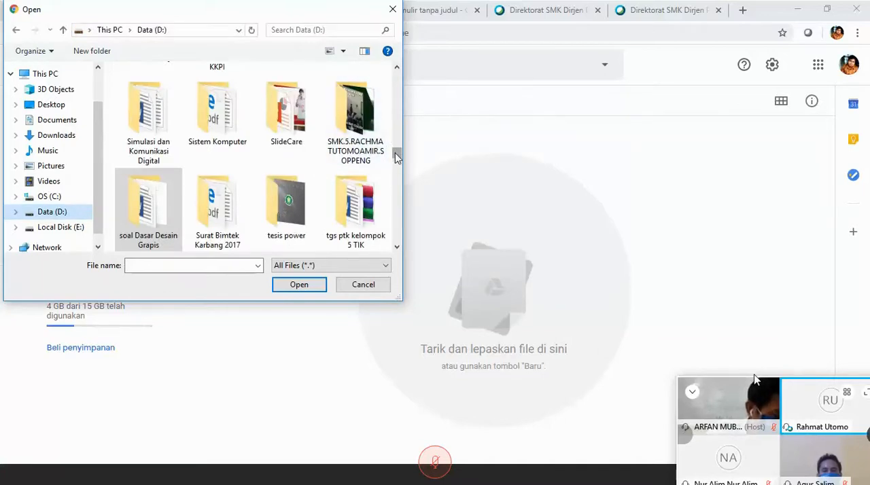
scroll(398, 157, down, 1)
drag(397, 157, 397, 109)
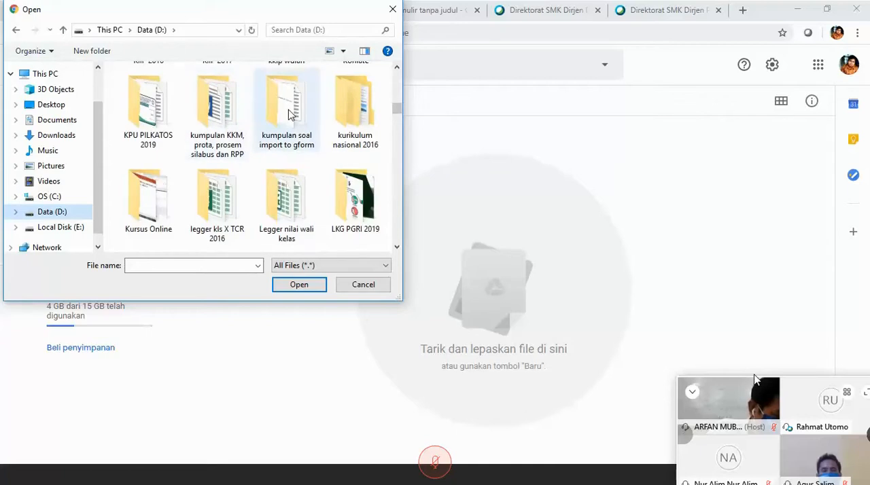
click(294, 286)
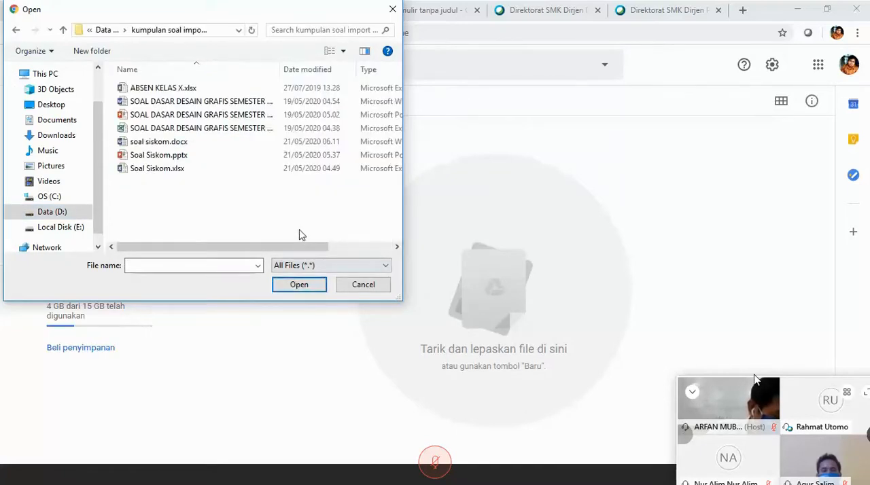
click(166, 149)
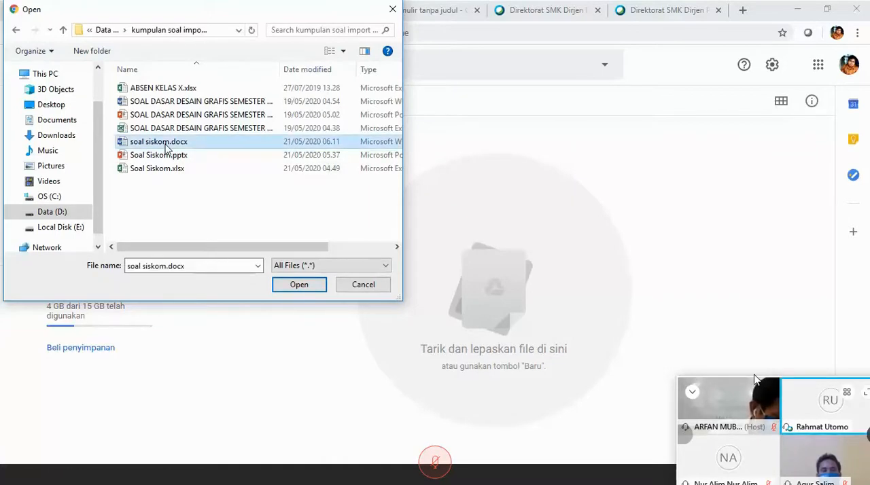
click(314, 288)
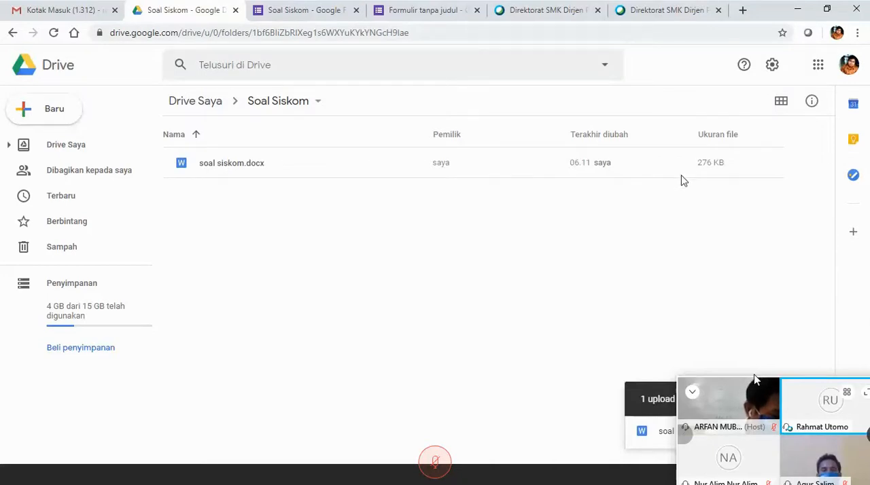
Preview the uploaded soal siskom.docx and return to the Soal Siskom folder.
right_click(256, 169)
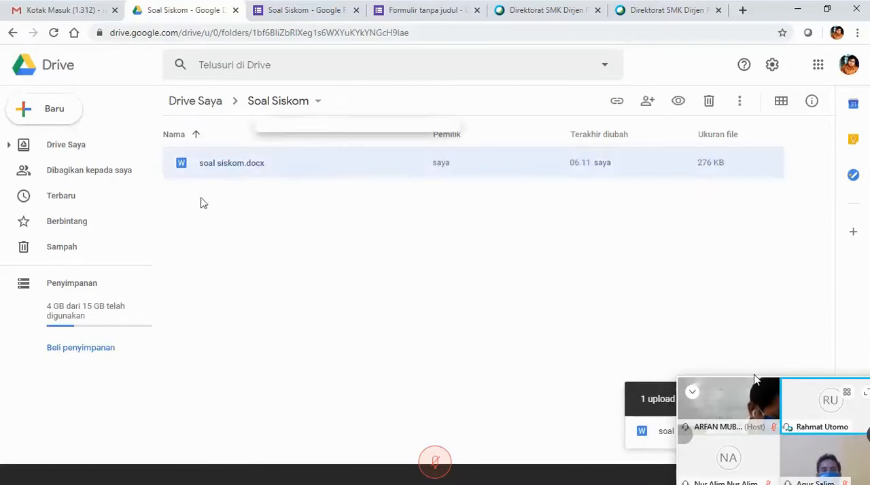
click(230, 161)
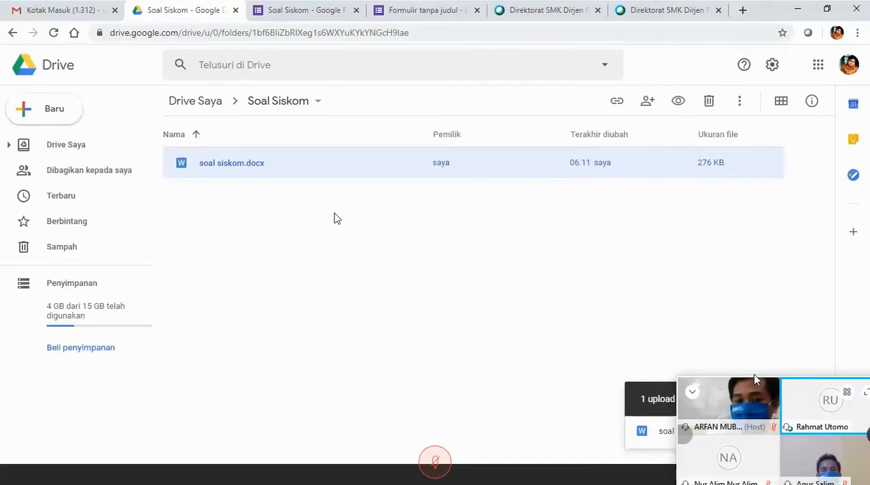
double_click(265, 176)
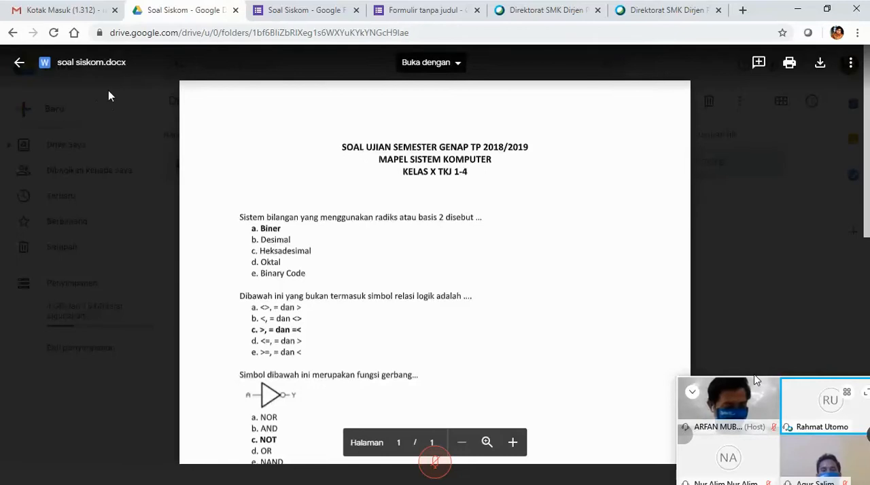
click(20, 63)
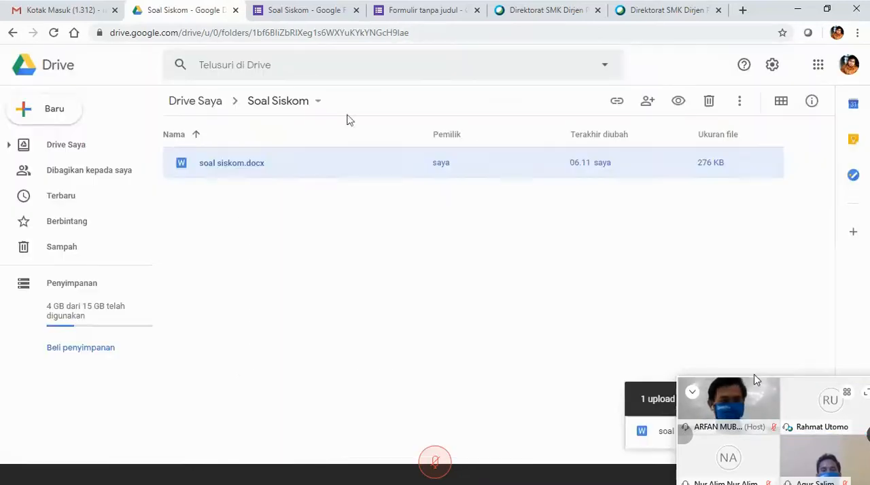
Open soal siskom.docx with Google Dokumen.
right_click(229, 176)
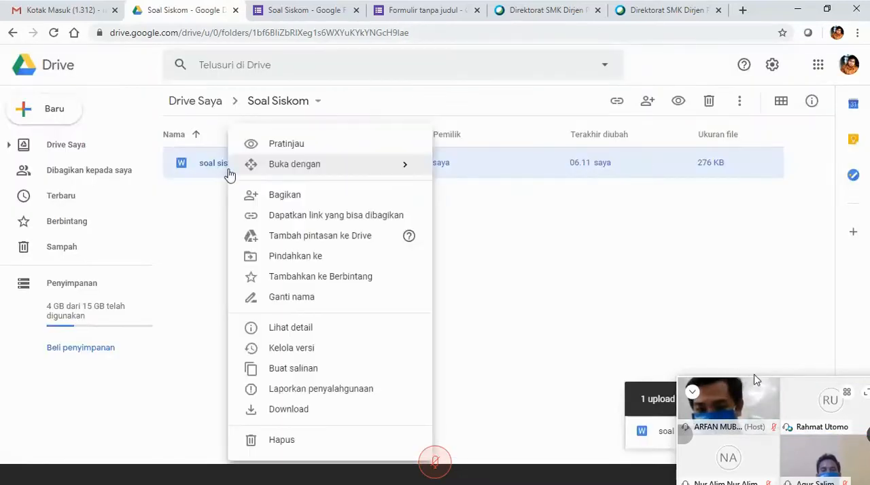
mouse_move(258, 170)
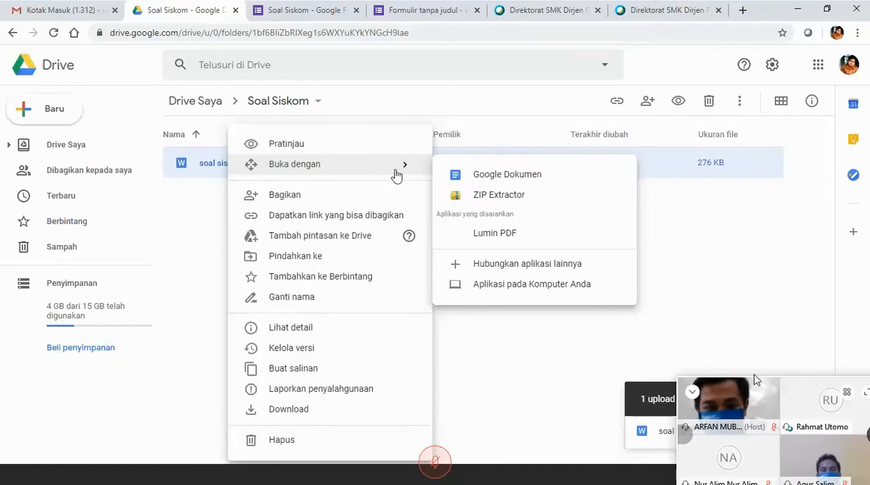
right_click(199, 168)
mouse_move(346, 174)
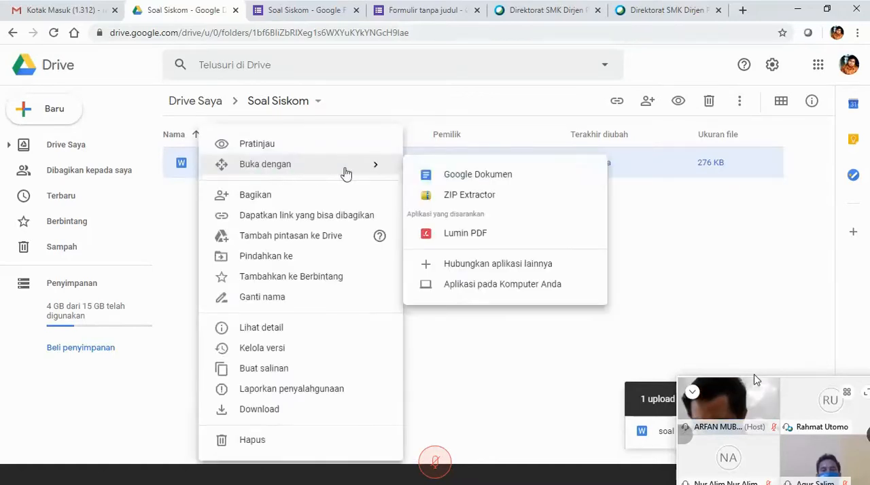
click(443, 177)
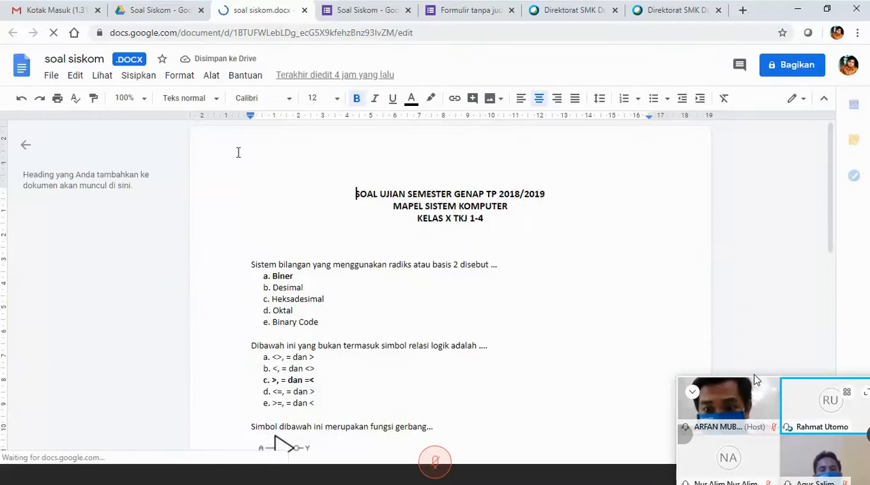
Copy the question "Sistem bilangan yang menggunakan radiks atau basis 2 disebut ..." from soal siskom.docx into the Soal Siskom form's first question title.
click(345, 17)
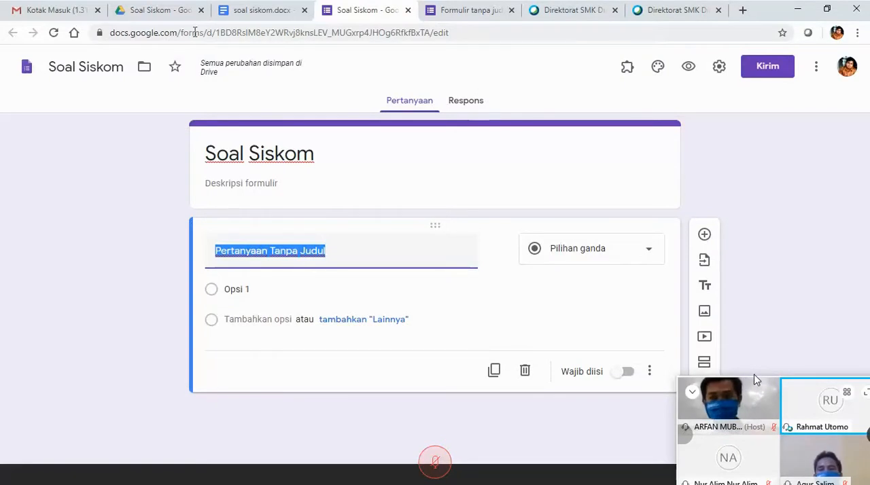
click(263, 11)
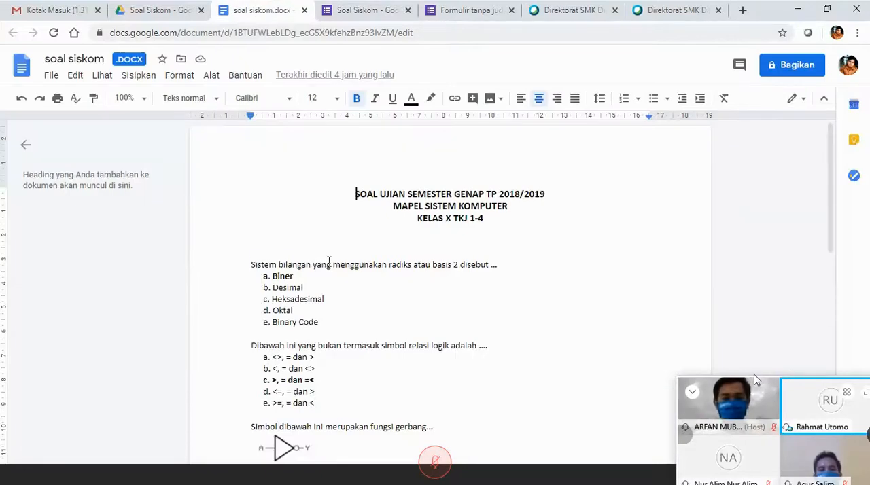
drag(251, 265, 371, 267)
click(291, 270)
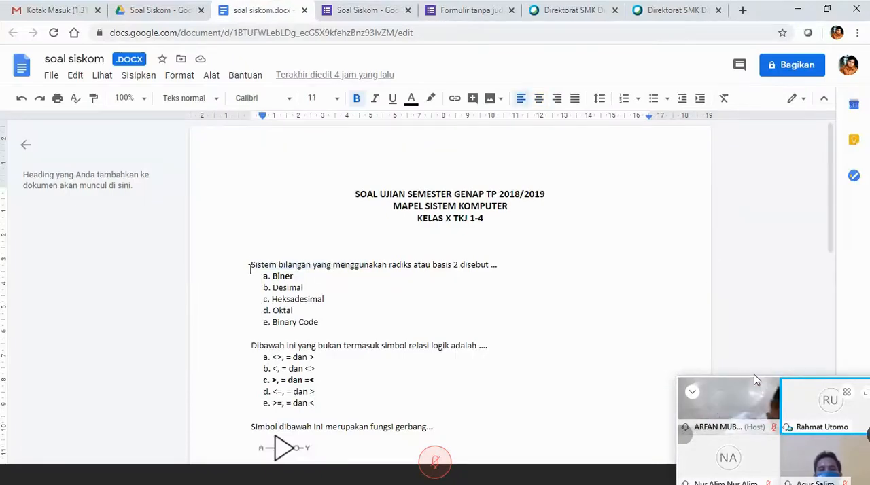
drag(251, 266, 514, 269)
key(ctrl+c)
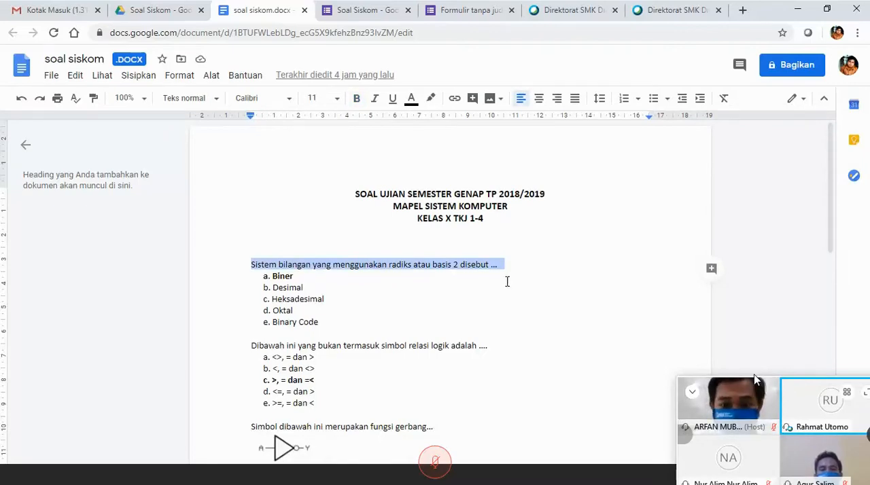
click(364, 9)
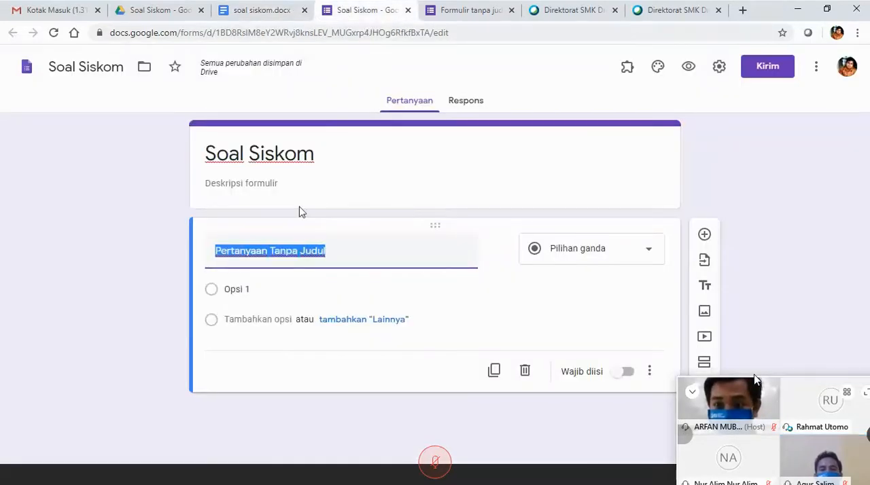
key(ctrl+v)
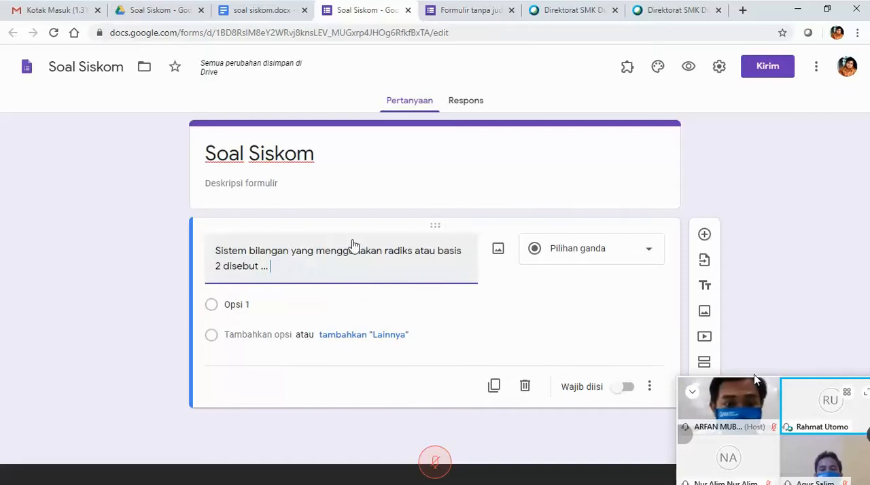
Select the first question's Opsi 1 for replacement and switch to the answer choices in soal siskom.docx.
click(253, 305)
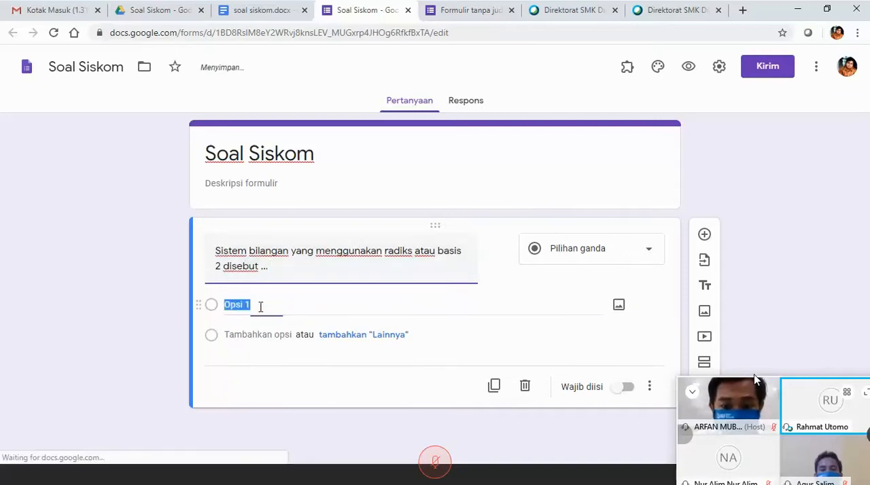
click(289, 11)
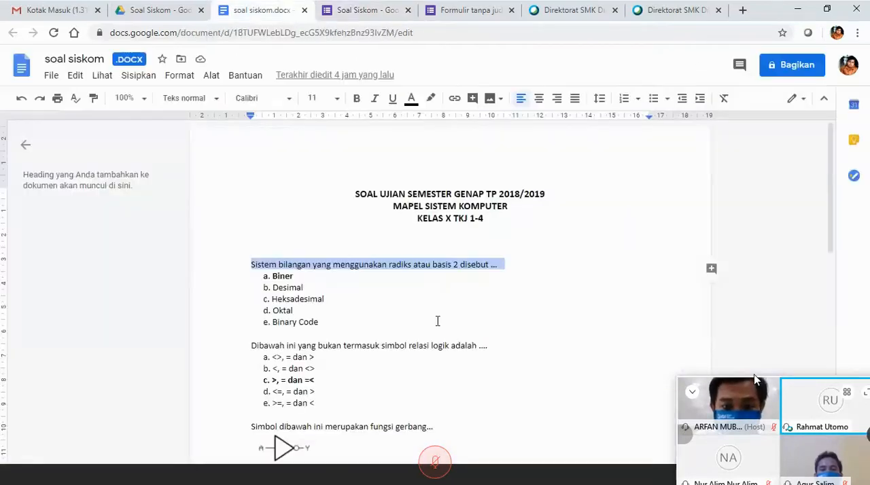
scroll(610, 262, down, 5)
scroll(610, 262, up, 3)
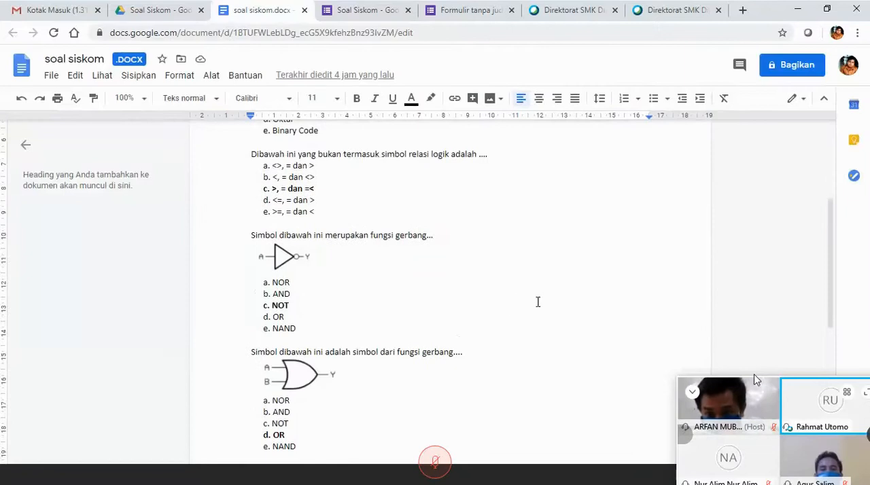
scroll(510, 304, up, 2)
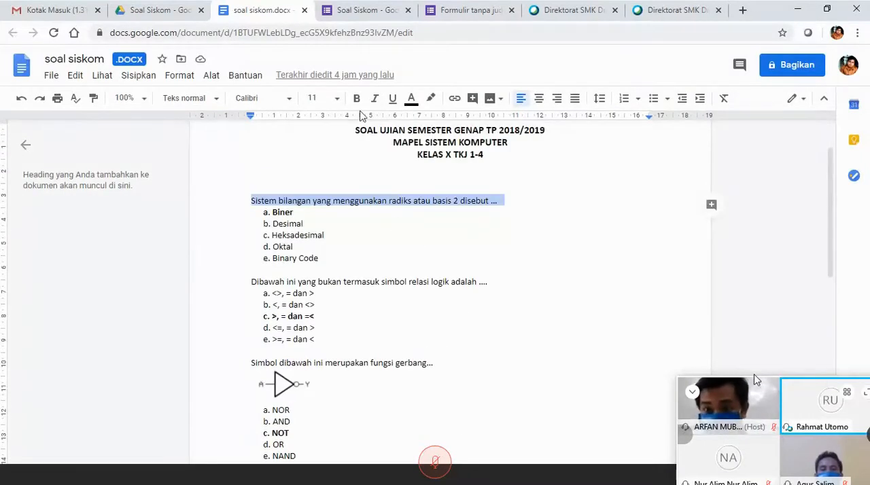
click(355, 11)
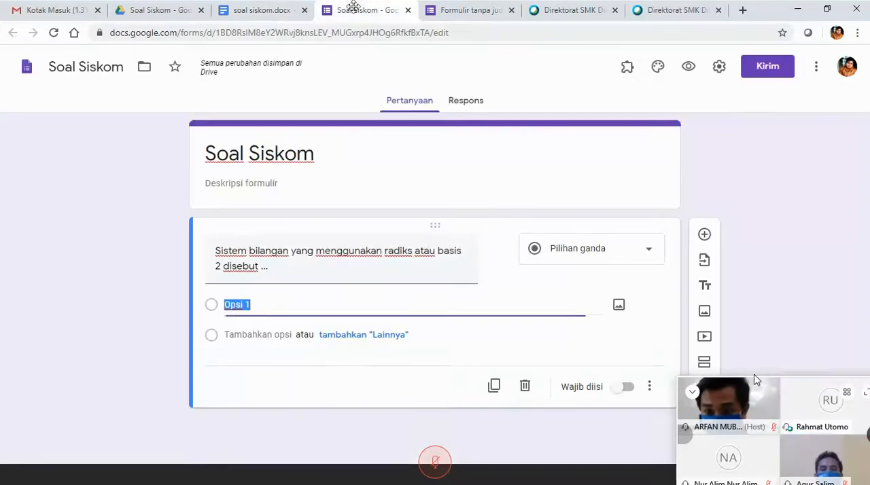
click(279, 12)
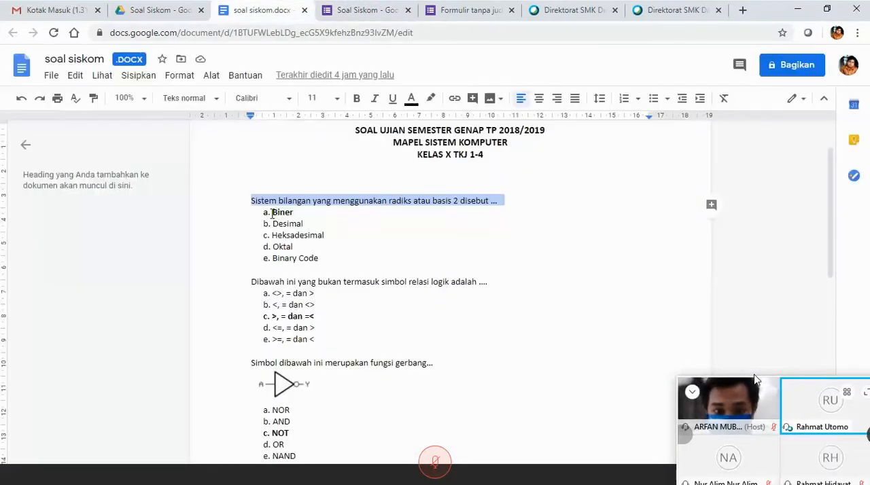
Remove the "a." and "b." prefixes from Biner and Desimal under the first question in soal siskom.docx.
drag(274, 213, 331, 254)
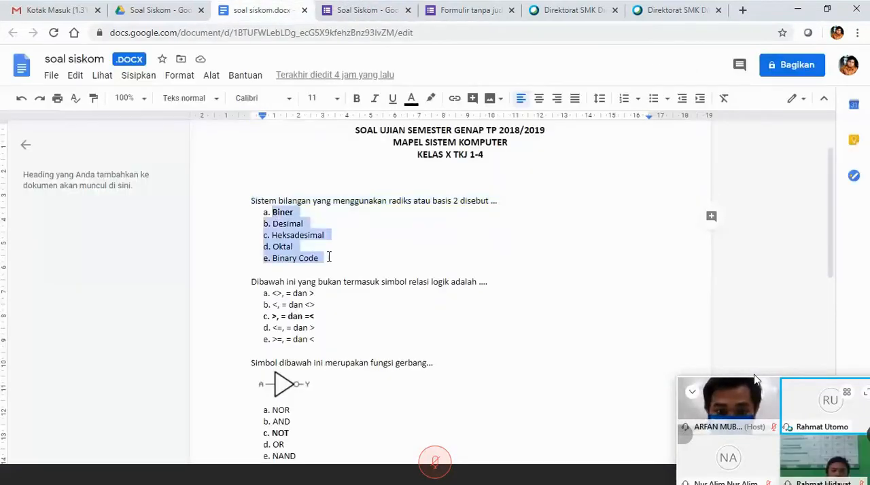
click(273, 224)
click(273, 212)
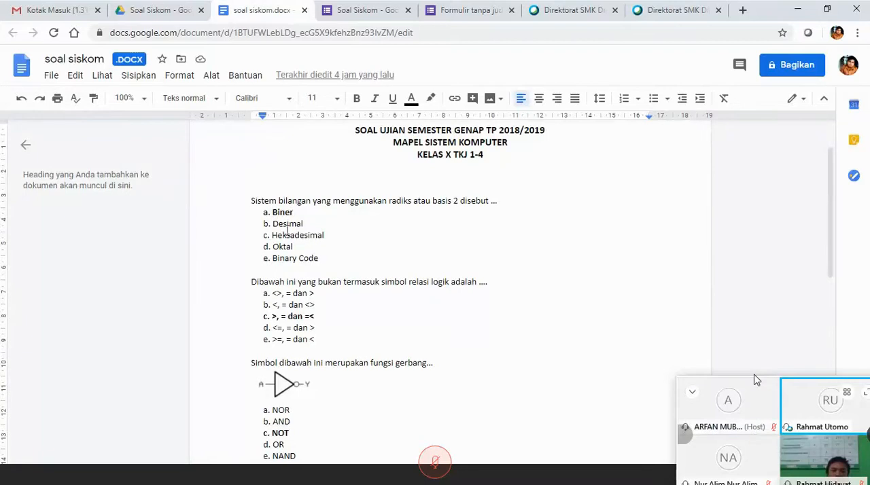
key(BackSpace)
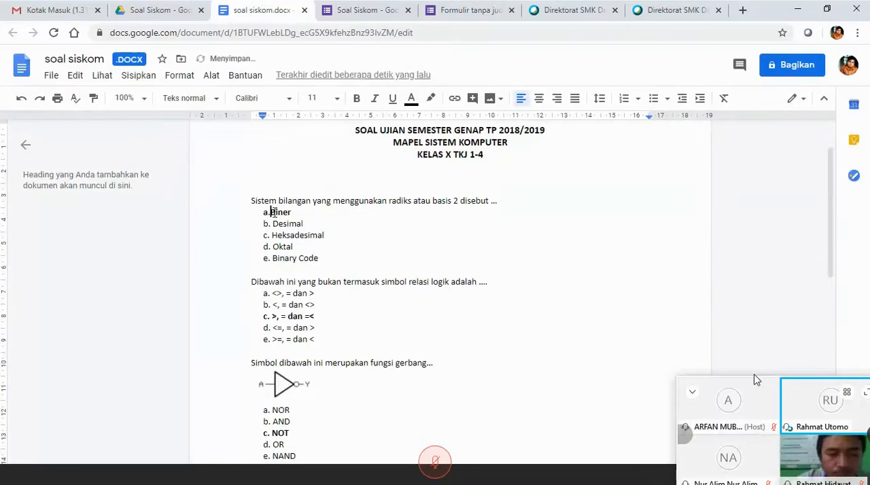
key(BackSpace)
key(BackSpace)
click(272, 223)
key(BackSpace)
Remove the "c.", "d." and "e." prefixes from Heksadesimal, Oktal and Binary Code, keeping Oktal roughly aligned with the other choices.
key(BackSpace)
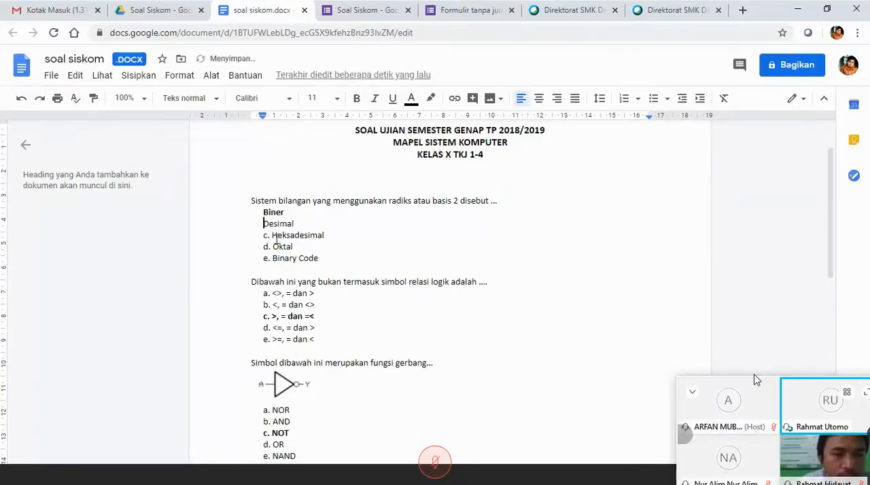
click(272, 235)
key(BackSpace)
key(BackSpace)
key(BackSpace)
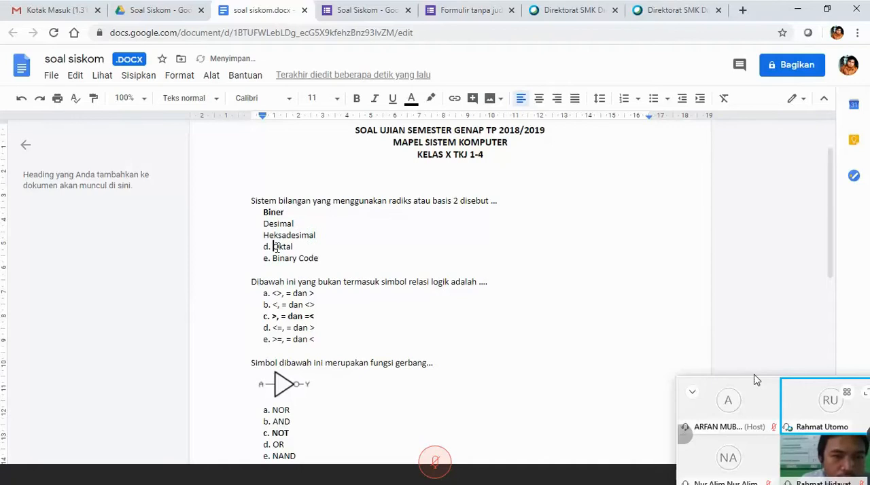
key(BackSpace)
key(BackSpace)
key(BackSpace)
key(BackSpace)
key(Tab)
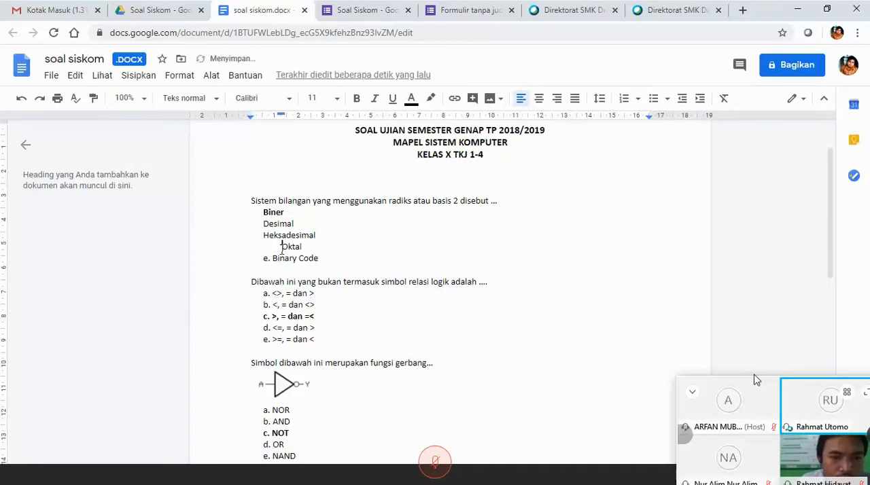
key(BackSpace)
key(Tab)
click(281, 262)
key(BackSpace)
key(BackSpace)
key(BackSpace)
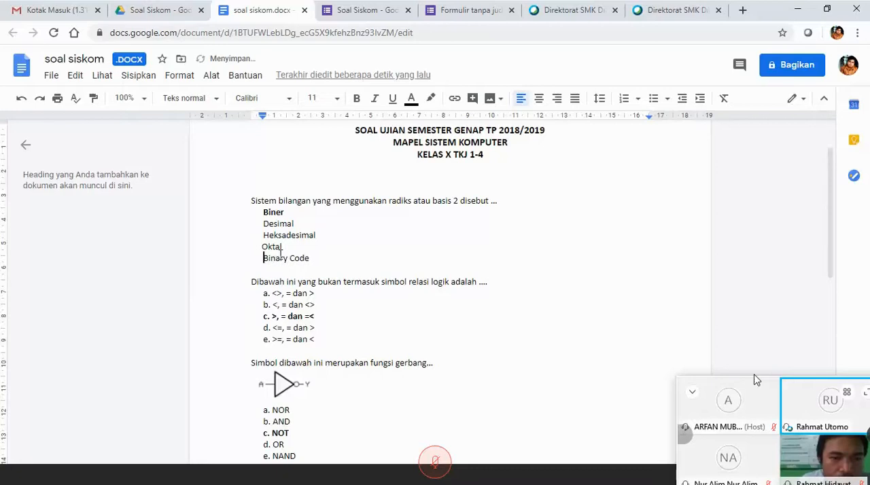
Copy the choices Biner, Desimal, Heksadesimal, Oktal and Binary Code into the Soal Siskom form as the first question's options.
drag(265, 214, 322, 259)
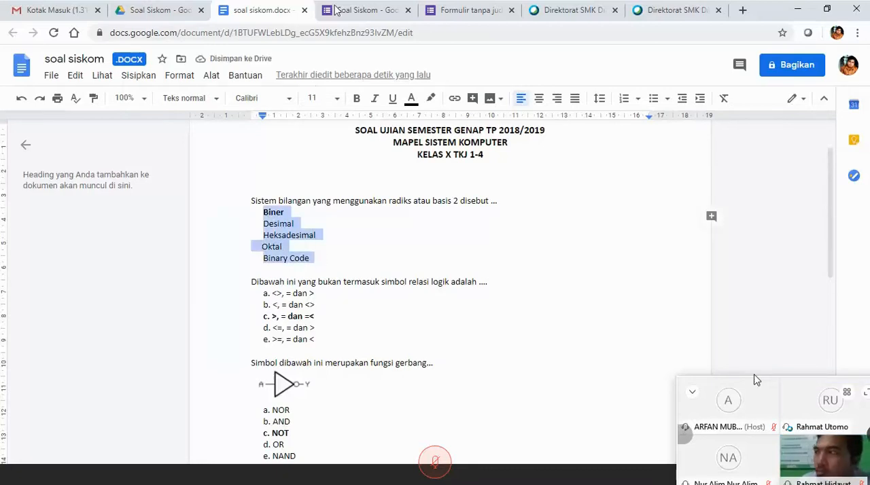
key(ctrl+Tab)
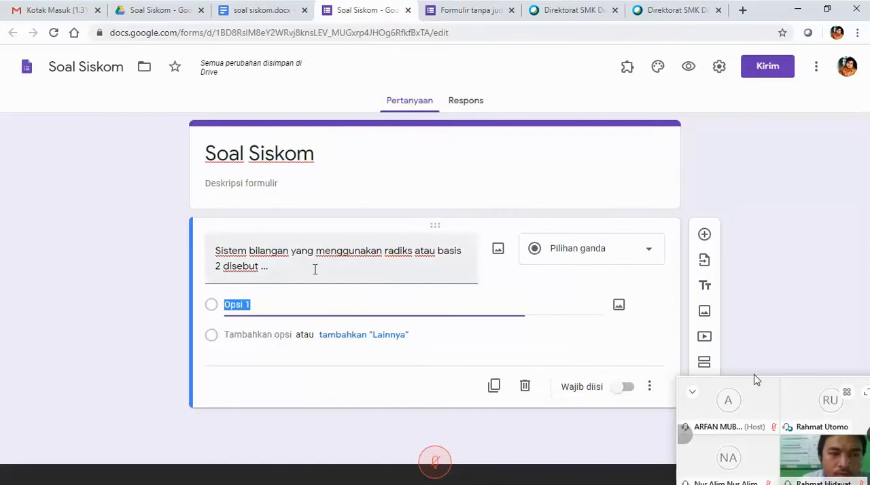
text(Biner Desimal Heksadesimal Oktal Binary Code)
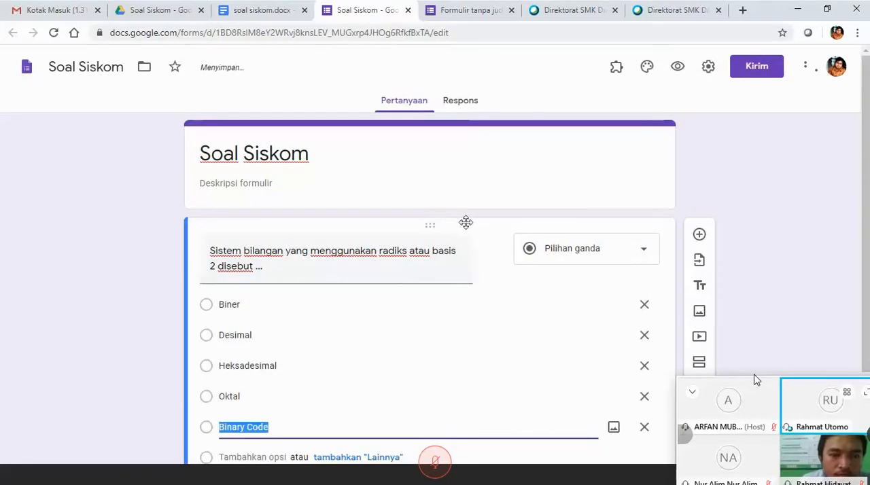
Turn on shuffled option order for the first question and make it required (Wajib diisi).
scroll(450, 264, down, 2)
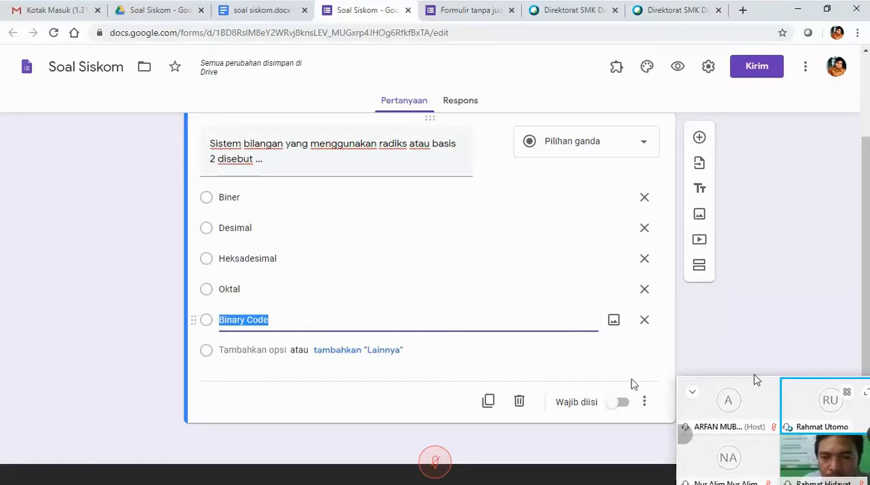
click(645, 403)
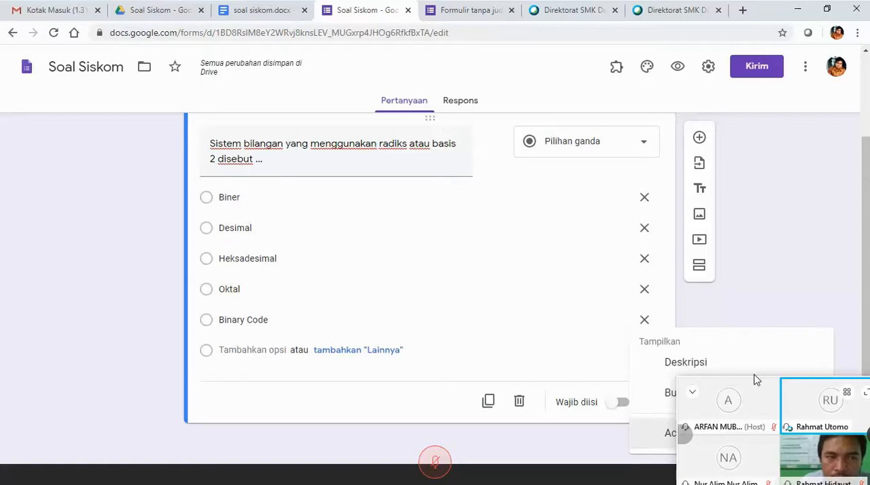
click(701, 434)
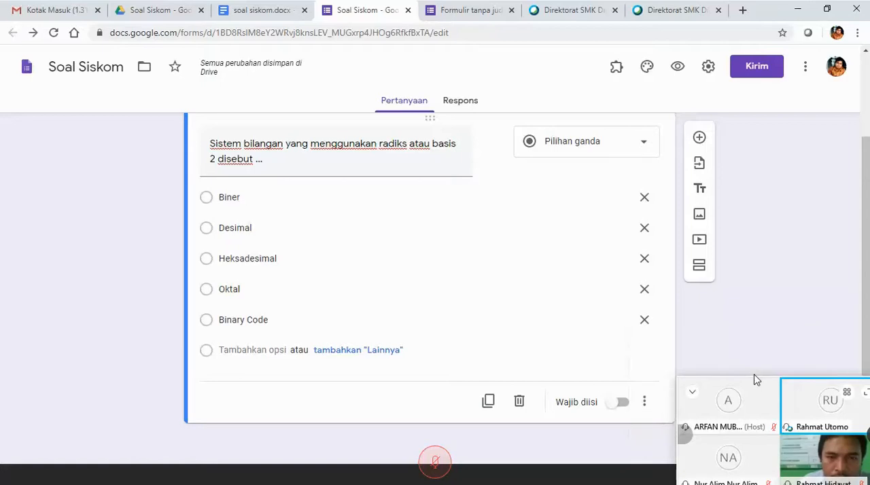
click(627, 406)
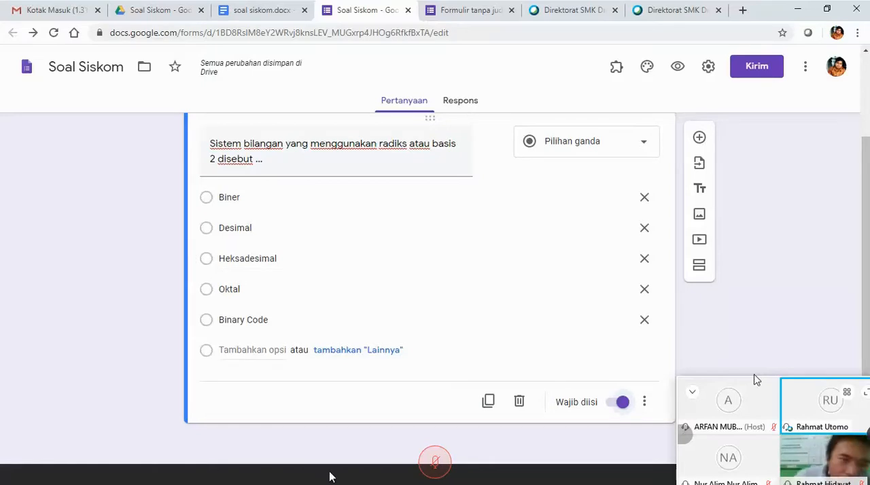
Add a second multiple-choice question and copy "Dibawah ini yang bukan termasuk simbol relasi logik adalah ...." from soal siskom.docx into its title.
click(271, 12)
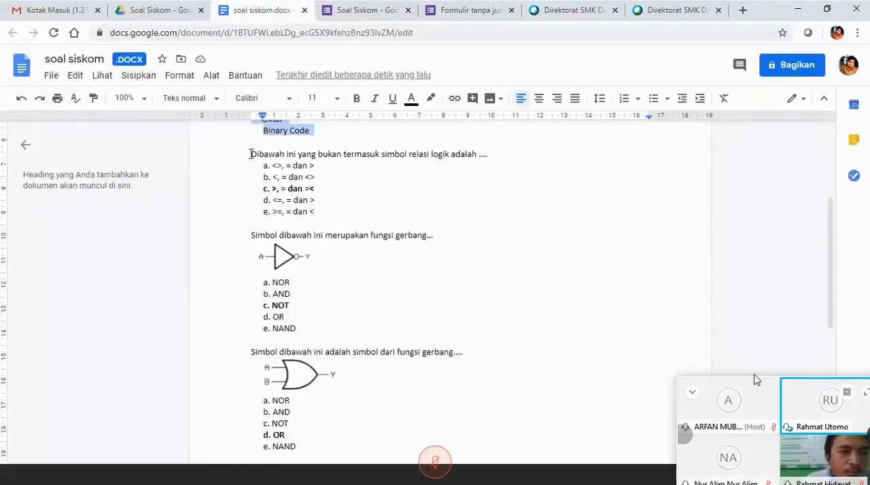
click(363, 10)
scroll(623, 171, up, 2)
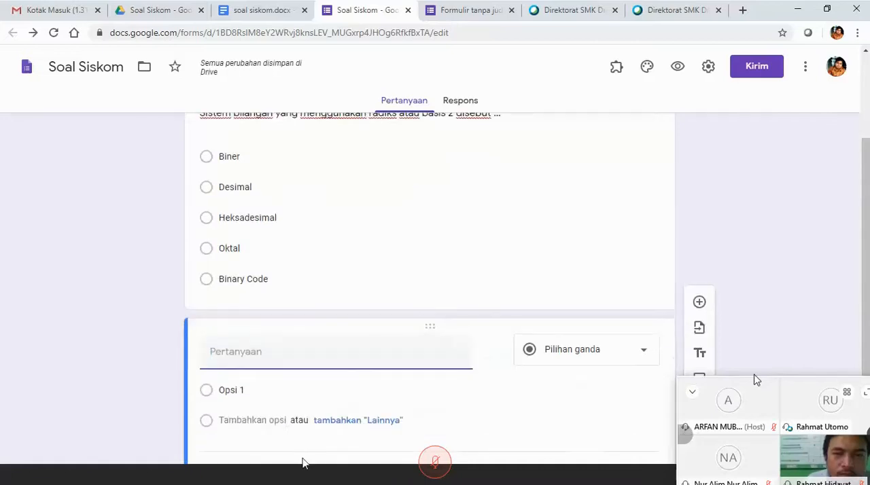
click(257, 17)
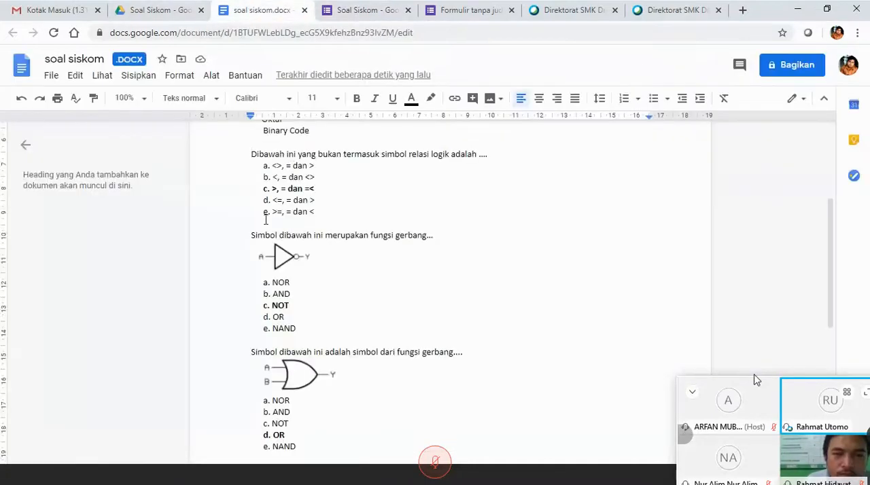
drag(251, 154, 500, 158)
key(ctrl+c)
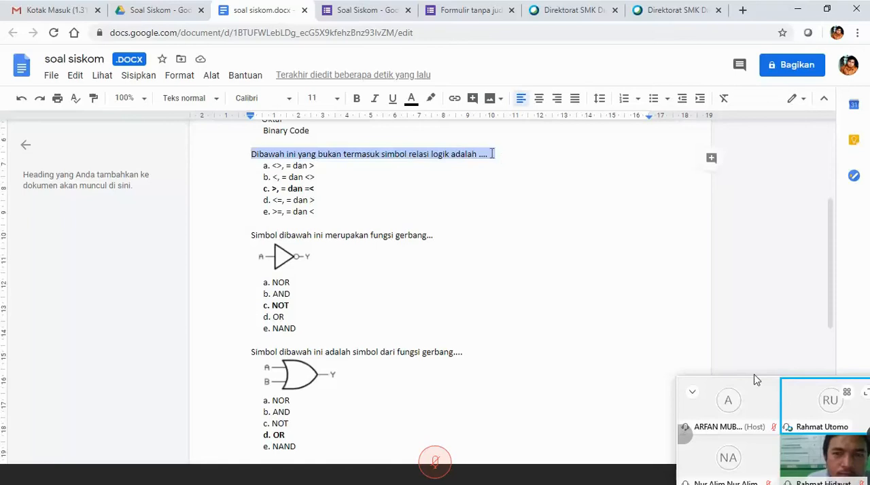
click(361, 11)
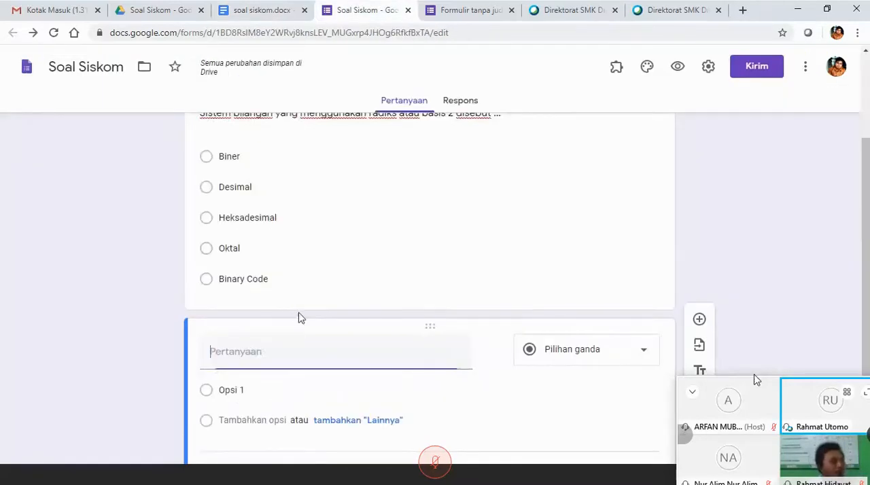
key(ctrl+v)
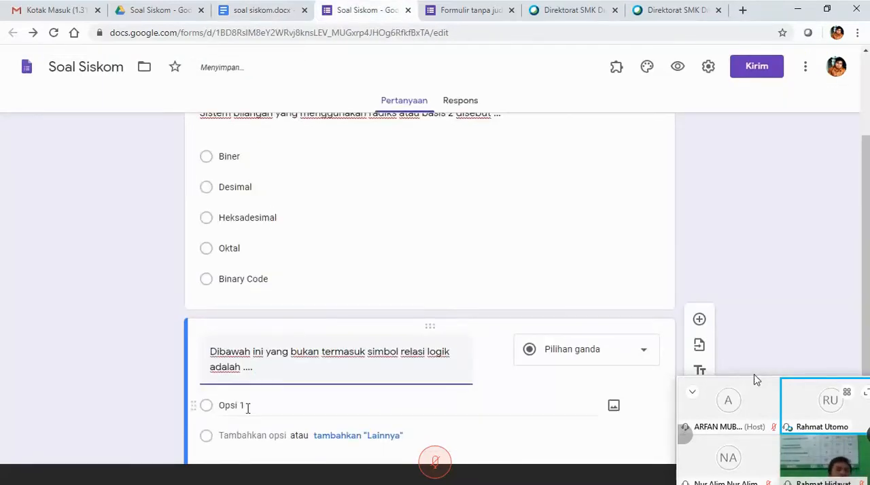
Copy the five answer choices of the relasi logik question, leaving out the "a." prefix, into the form's second question as options.
click(262, 11)
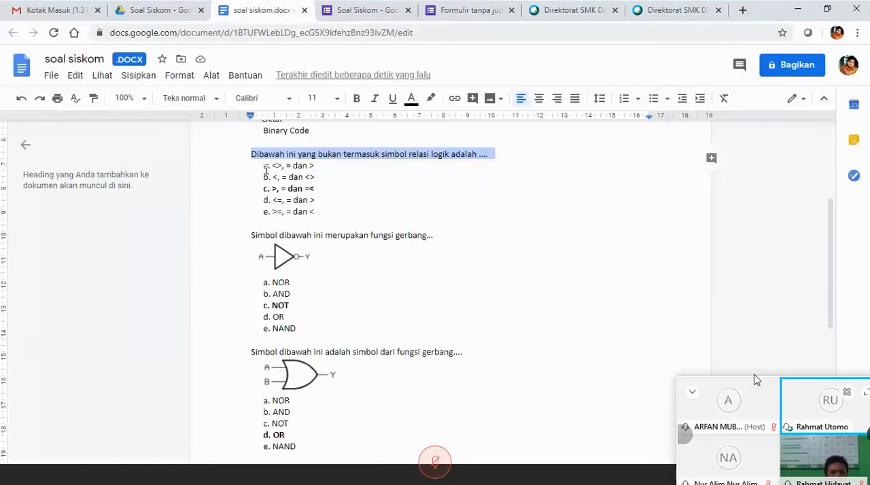
drag(270, 165, 329, 208)
key(ctrl+c)
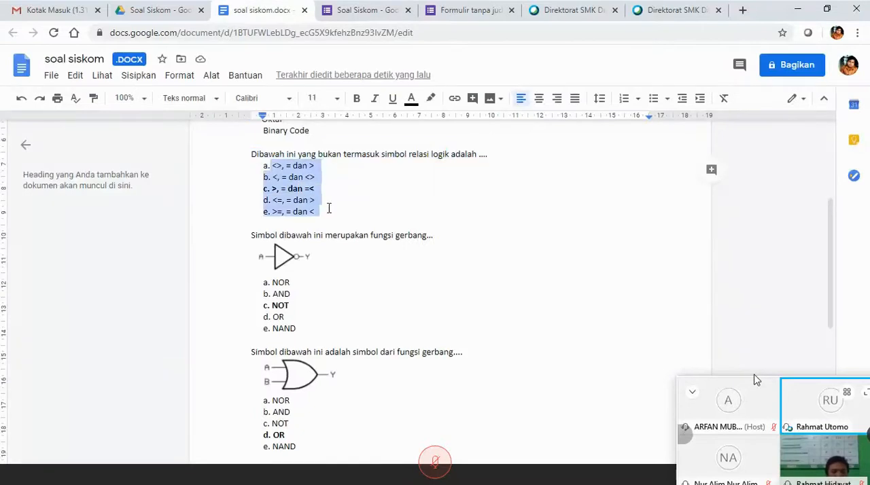
click(357, 12)
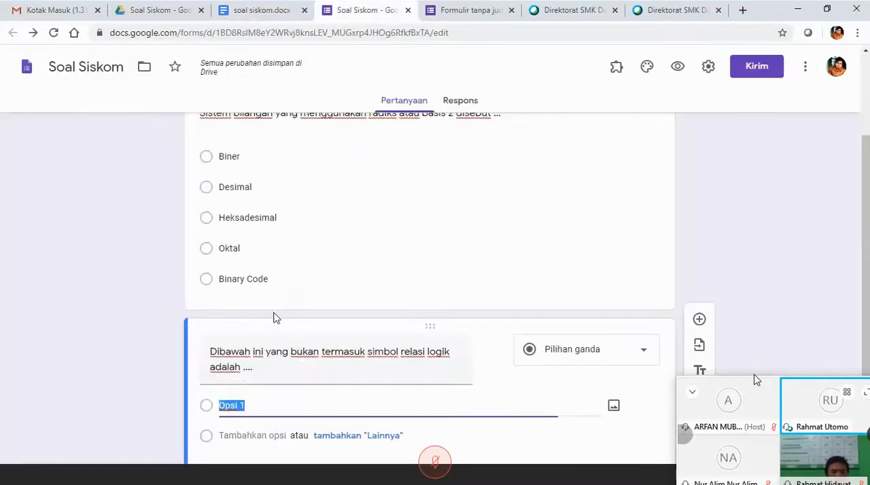
key(ctrl+v)
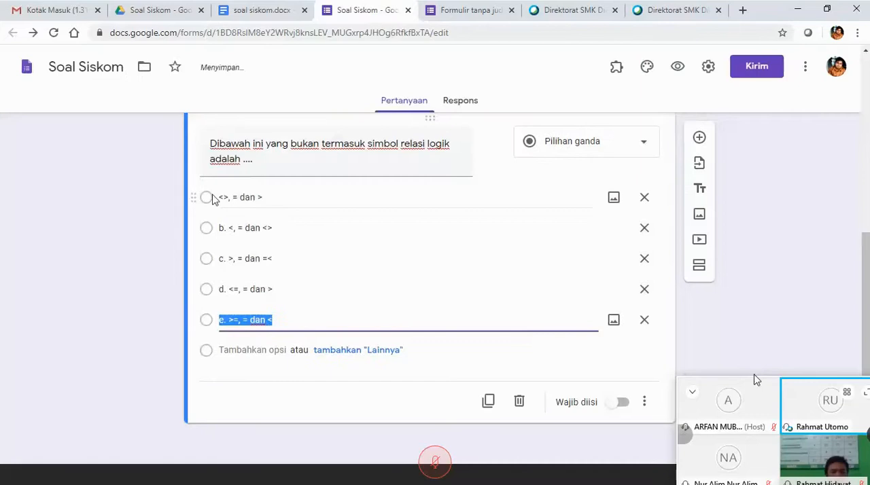
Remove the "b." prefix from the second option of the relasi logik question, leaving "<, = dan <>".
click(228, 226)
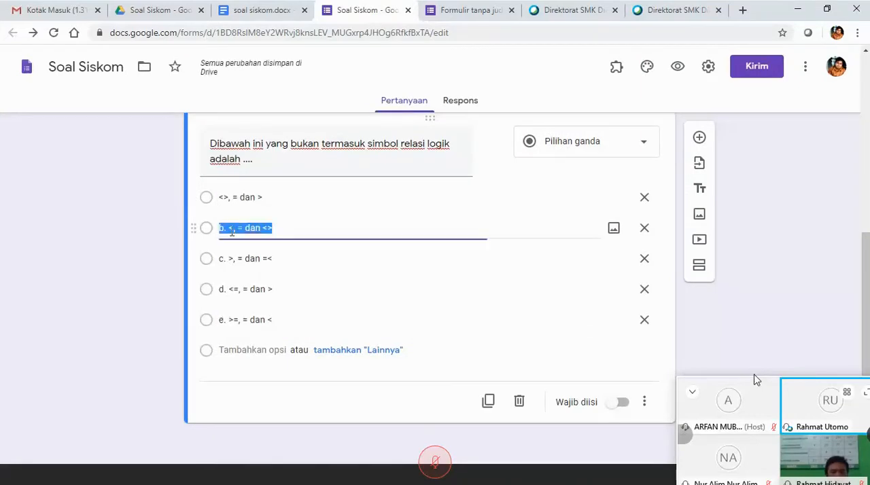
click(231, 230)
key(BackSpace)
key(BackSpace)
key(BackSpace)
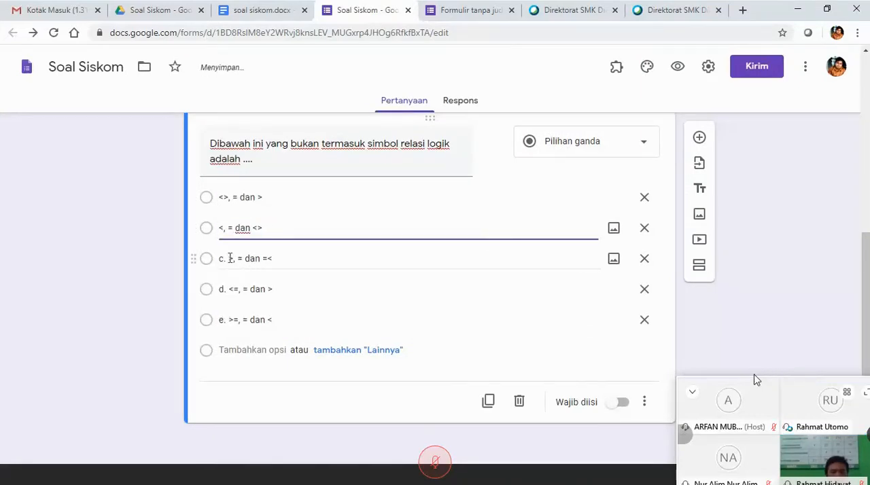
Remove the "c." prefix from the third option of the relasi logik question, leaving ">, = dan =<".
click(230, 259)
click(231, 261)
key(BackSpace)
key(BackSpace)
key(BackSpace)
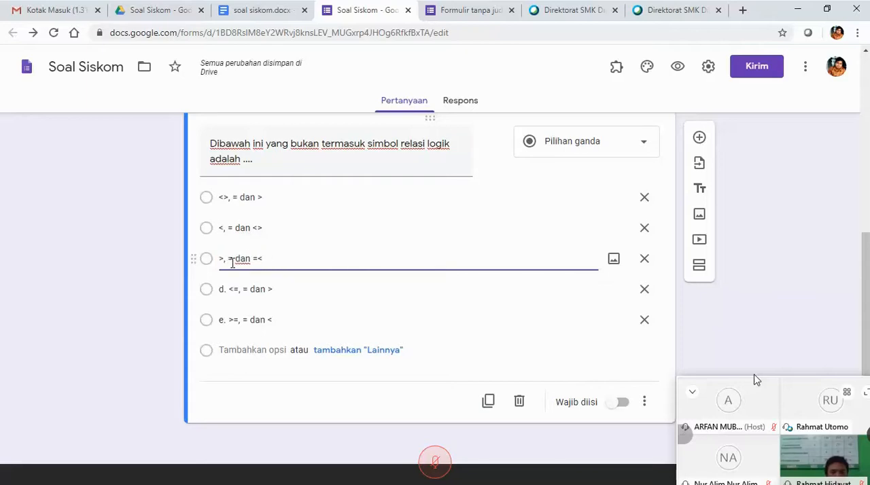
Remove the "d." prefix from the fourth option of the relasi logik question, leaving "<=, = dan >".
click(232, 285)
key(BackSpace)
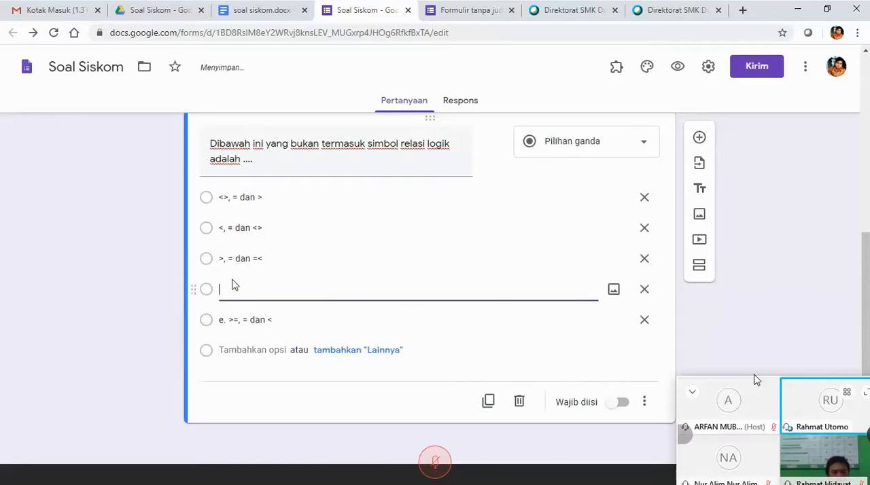
key(ctrl+z)
click(232, 289)
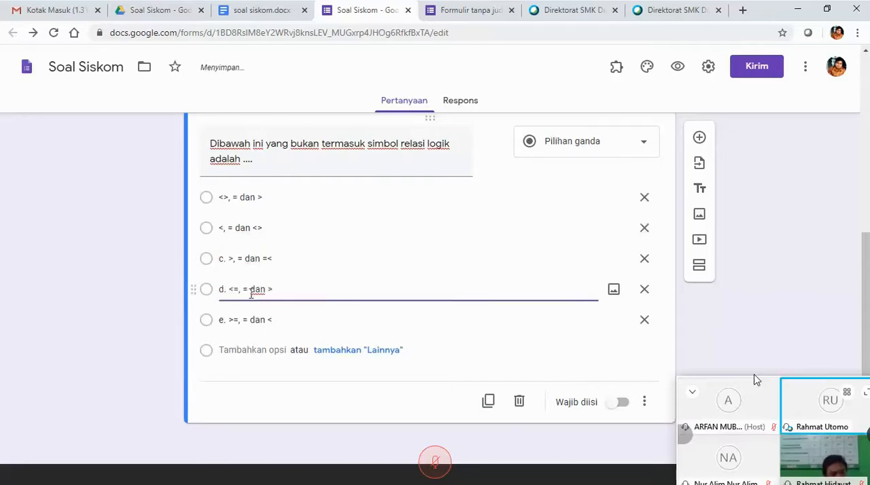
key(BackSpace)
key(BackSpace)
key(BackSpace)
Remove the "e." prefix from the fifth option of the relasi logik question, leaving ">=, = dan <".
click(233, 322)
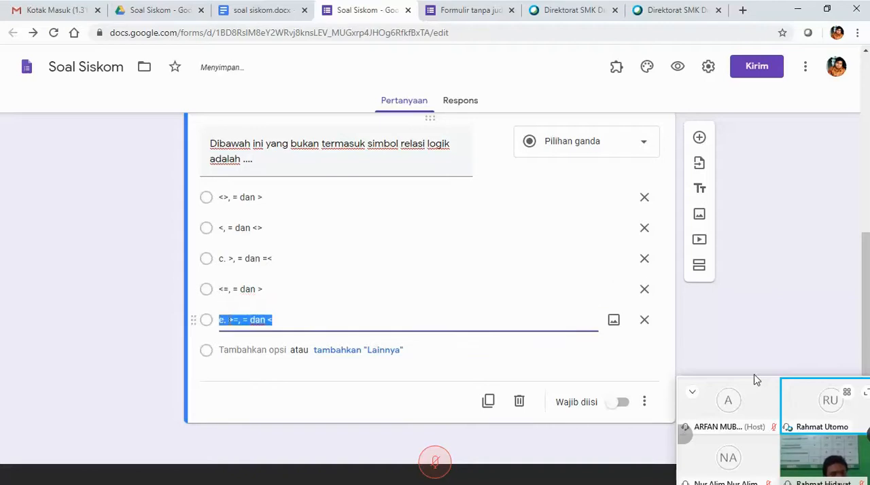
click(233, 322)
key(BackSpace)
key(BackSpace)
key(BackSpace)
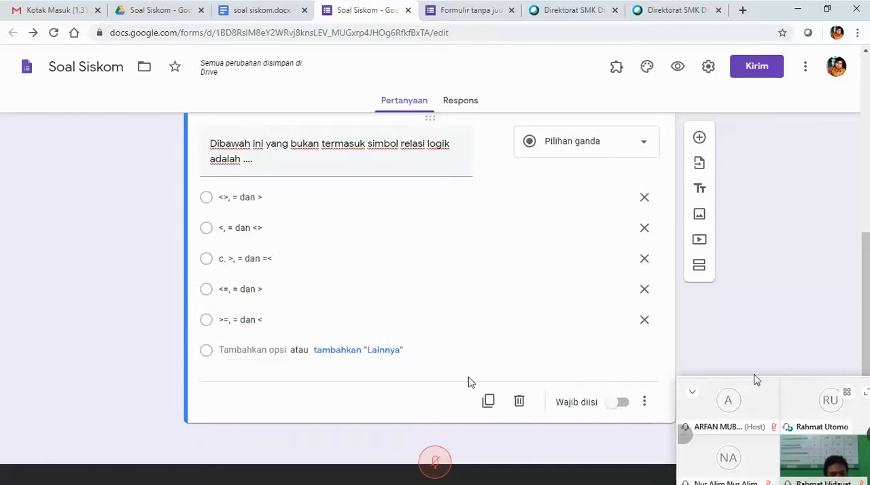
scroll(469, 383, up, 4)
scroll(470, 383, down, 4)
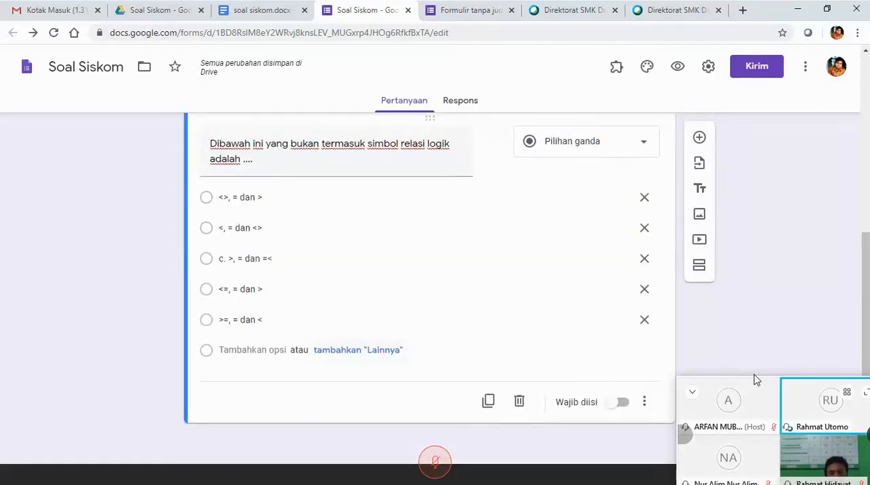
Add a third multiple-choice question and copy "Simbol dibawah ini merupakan fungsi gerbang..." from soal siskom.docx into its title.
click(265, 12)
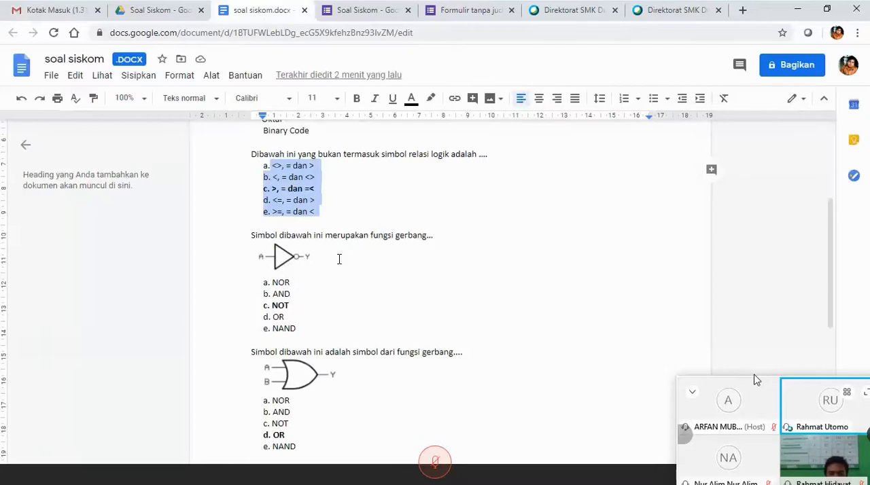
click(253, 233)
key(ctrl+Tab)
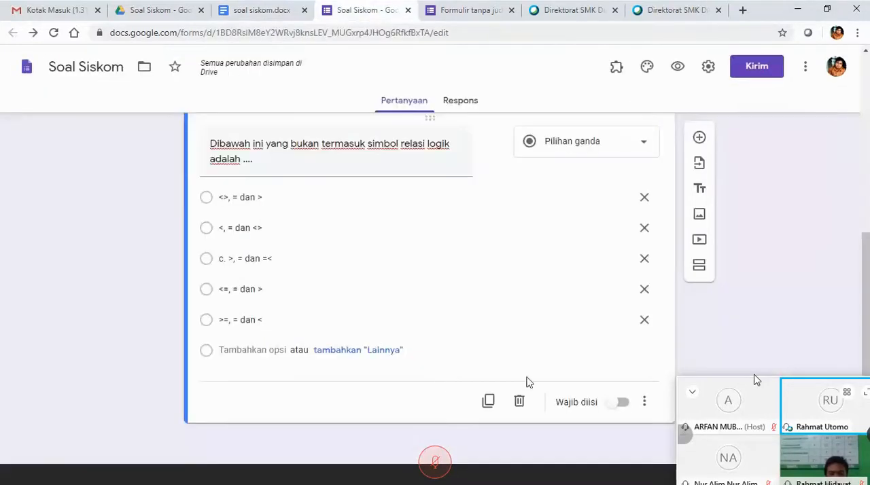
click(699, 137)
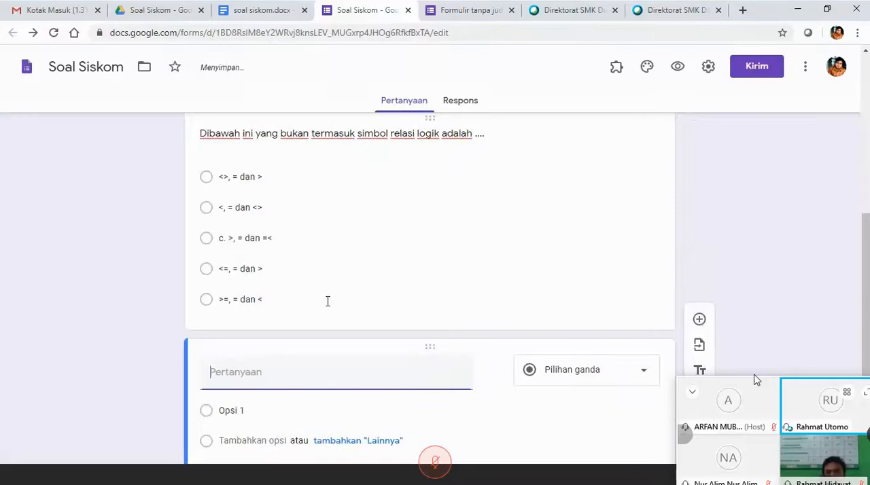
click(262, 10)
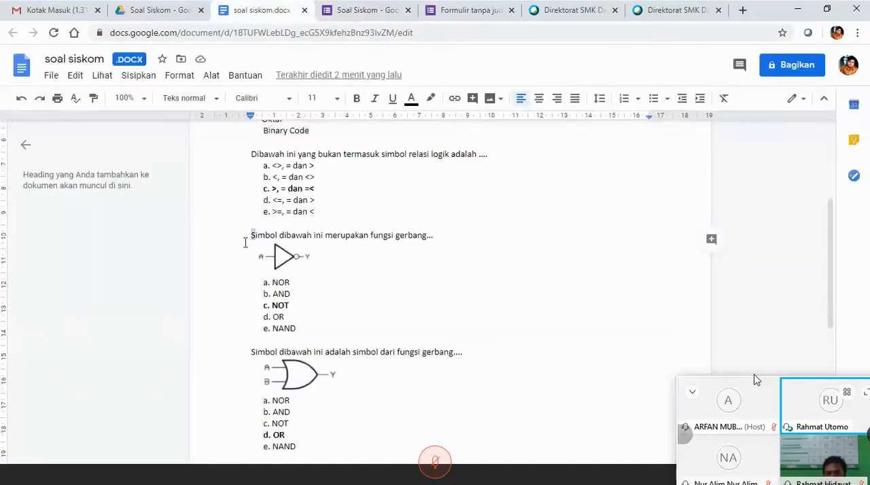
click(448, 238)
drag(448, 238, 448, 239)
key(ctrl+z)
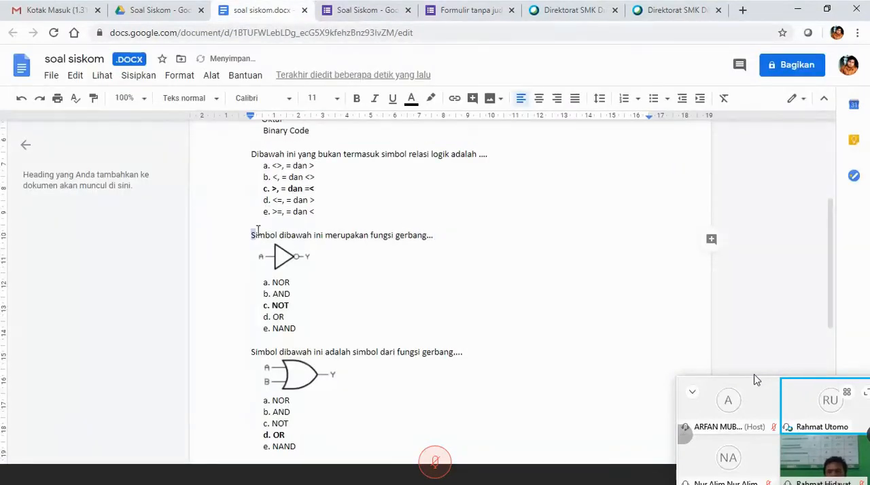
drag(257, 232, 437, 235)
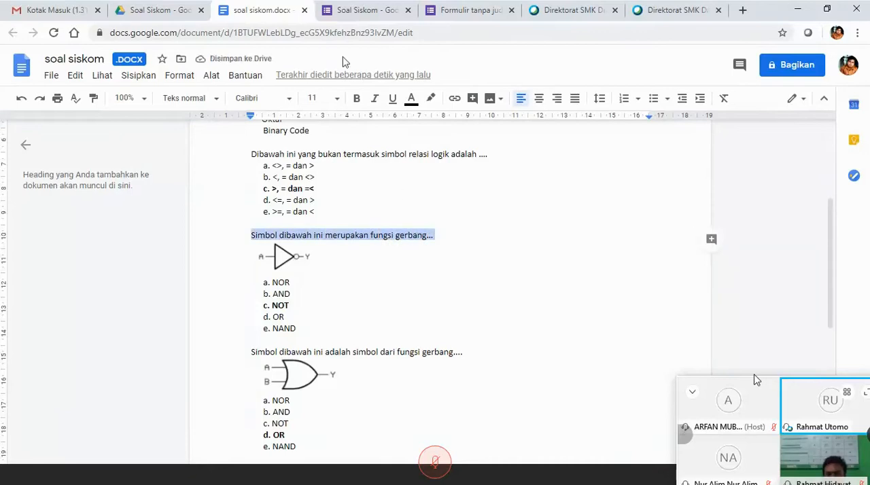
click(349, 13)
text(Simbol dibawah ini merupakan fungsi gerbang...)
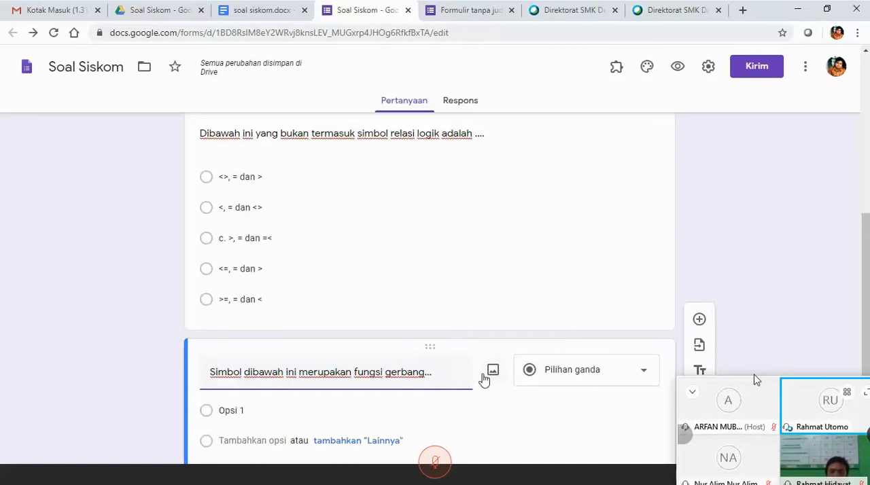
Switch to soal siskom.docx and open Snipping Tool for capturing the fungsi gerbang question's symbol.
click(287, 8)
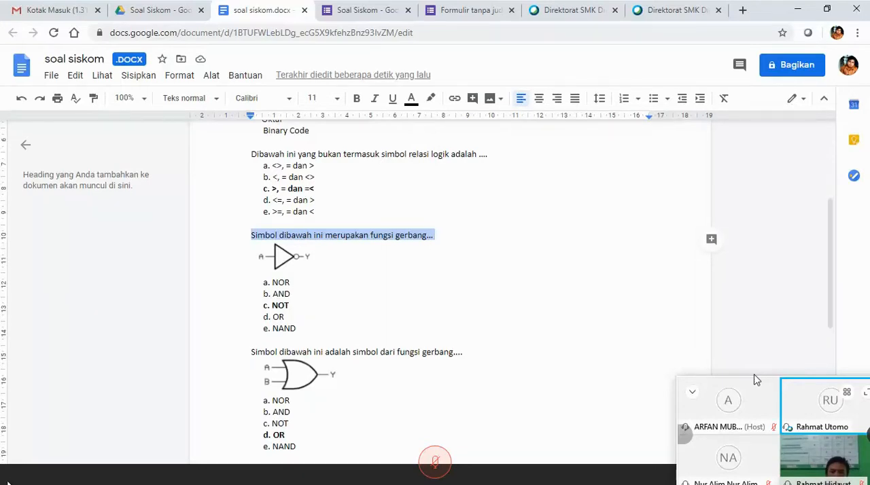
click(9, 484)
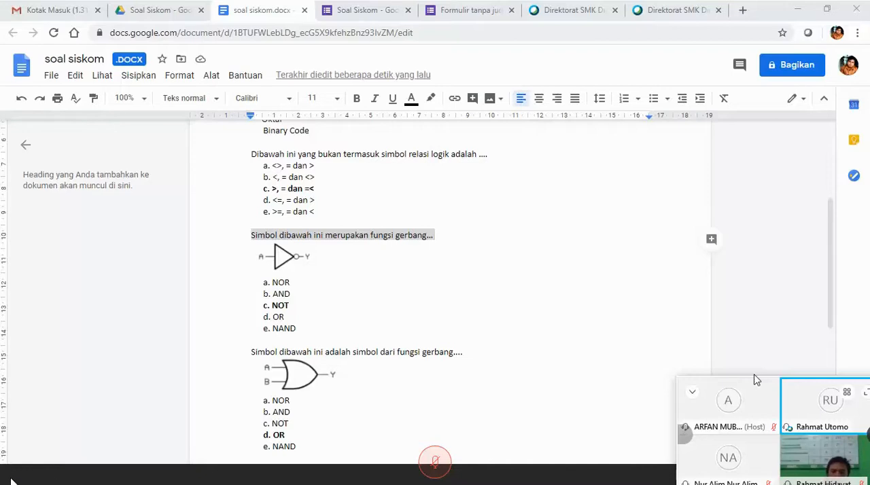
right_click(13, 483)
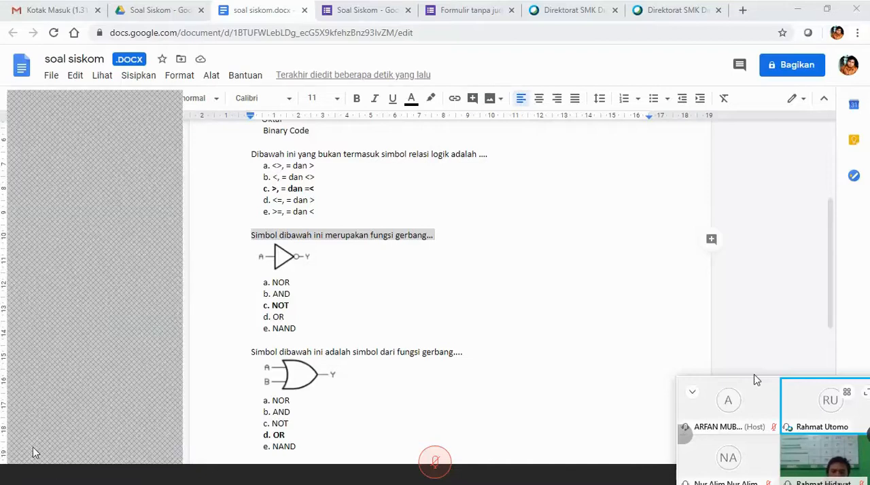
click(45, 400)
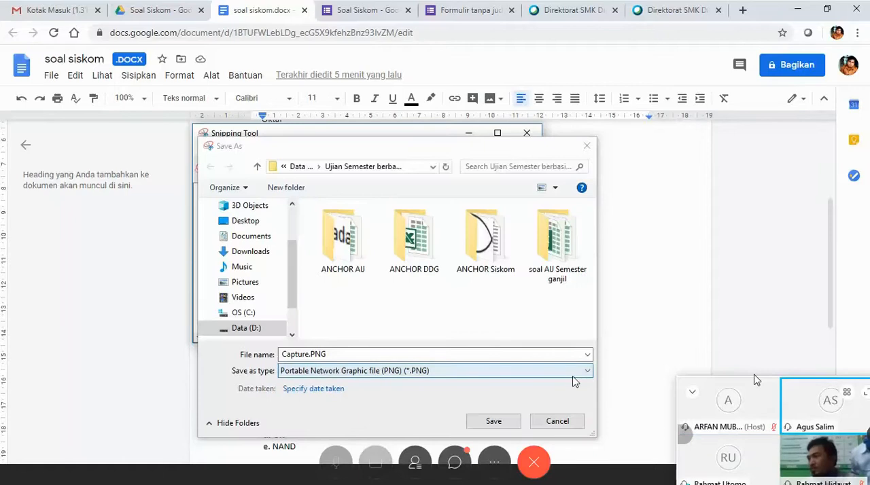
click(567, 423)
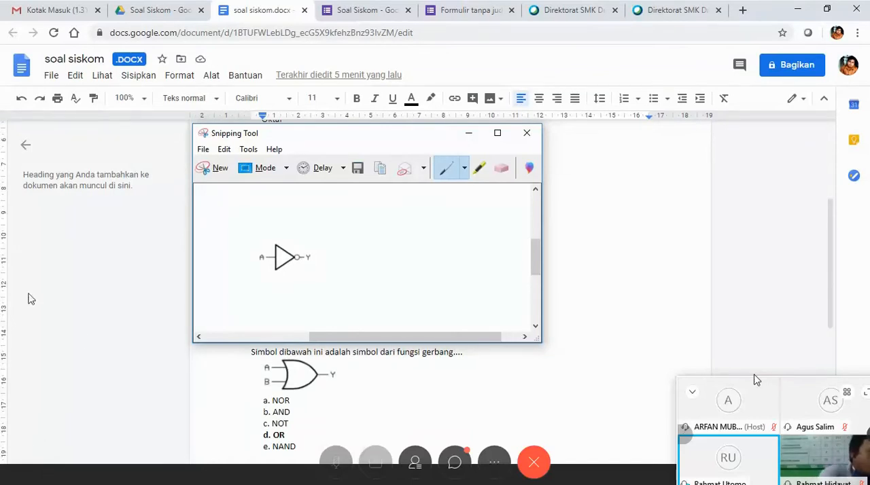
right_click(10, 481)
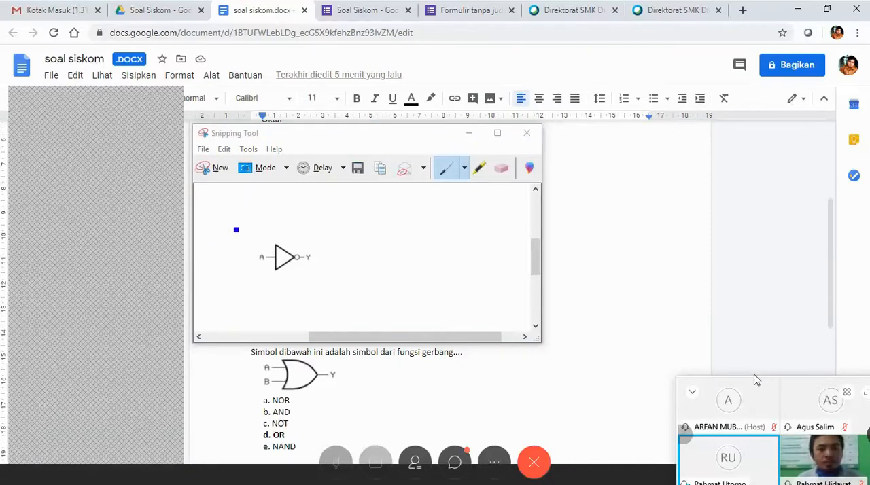
click(419, 365)
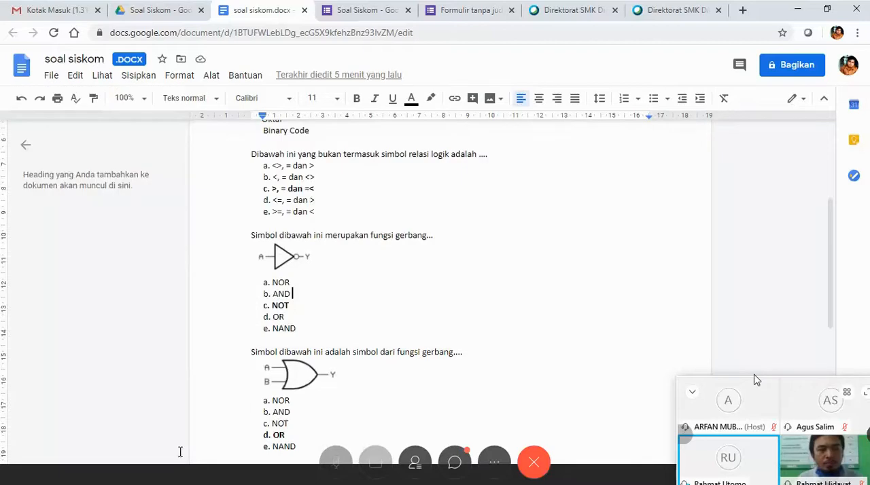
Bring Snipping Tool back up and capture a new snip of the gate symbol below "Simbol dibawah ini merupakan fungsi gerbang...".
click(368, 480)
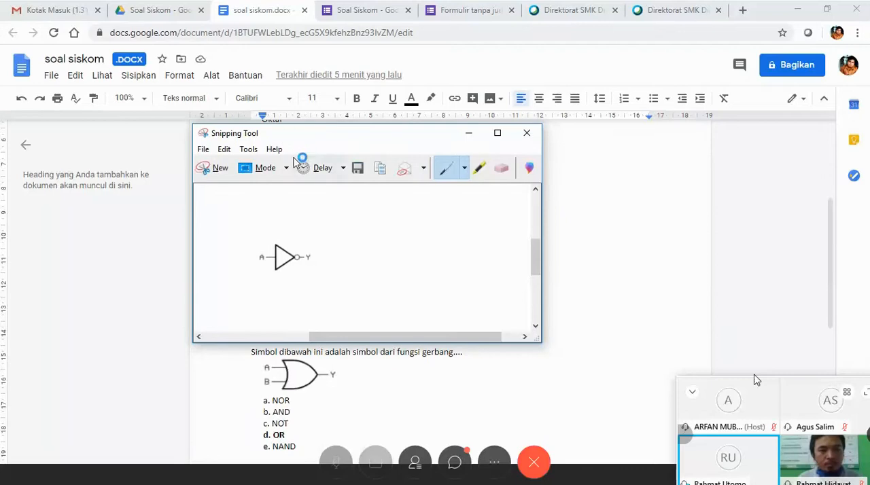
click(221, 169)
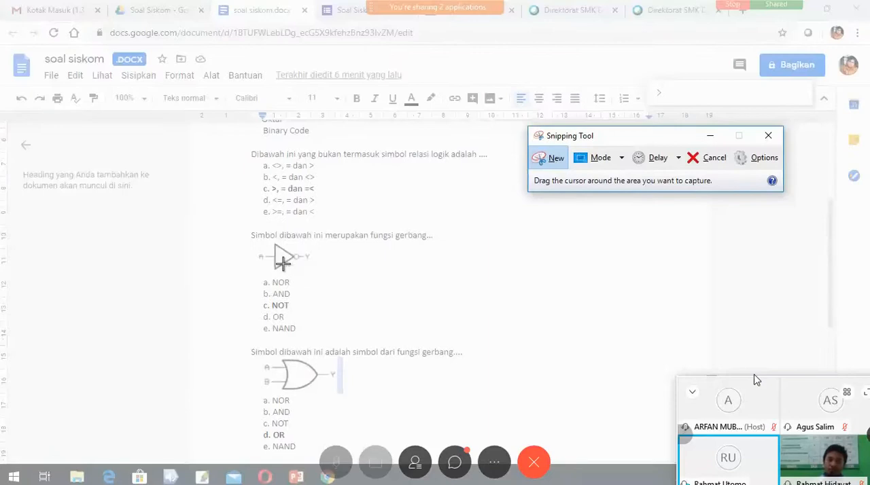
drag(249, 243, 319, 271)
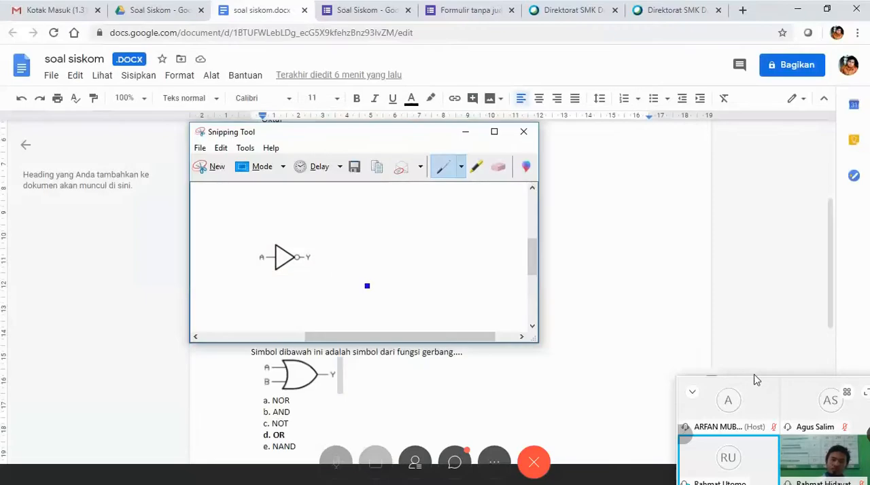
Start saving the snip in the folder "kumpulan soal import to gform" on Data (D:), with JPEG as the file type.
click(358, 169)
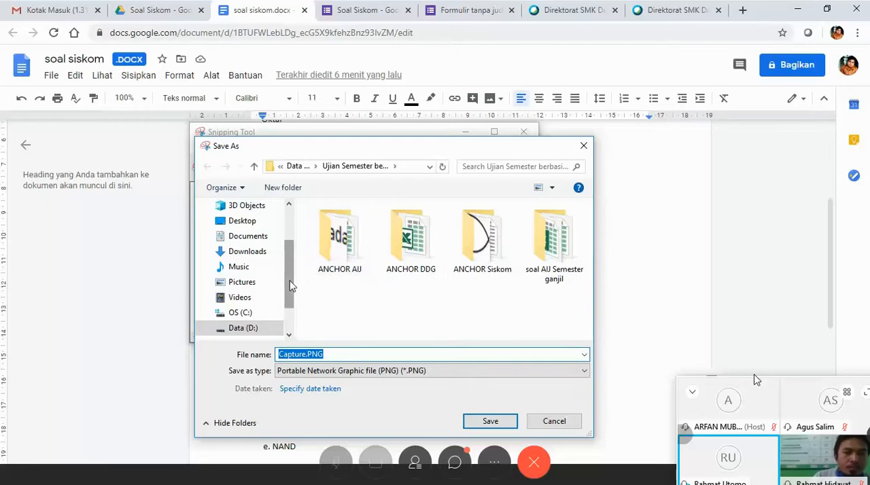
scroll(290, 286, down, 1)
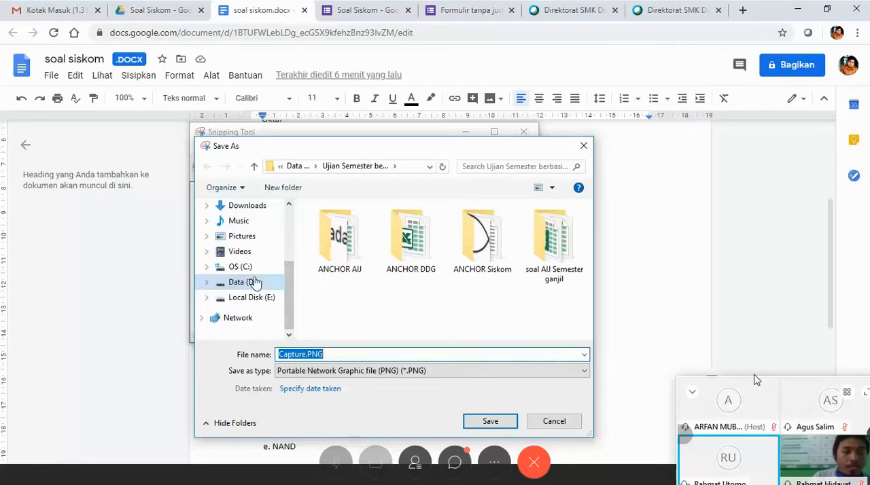
click(254, 283)
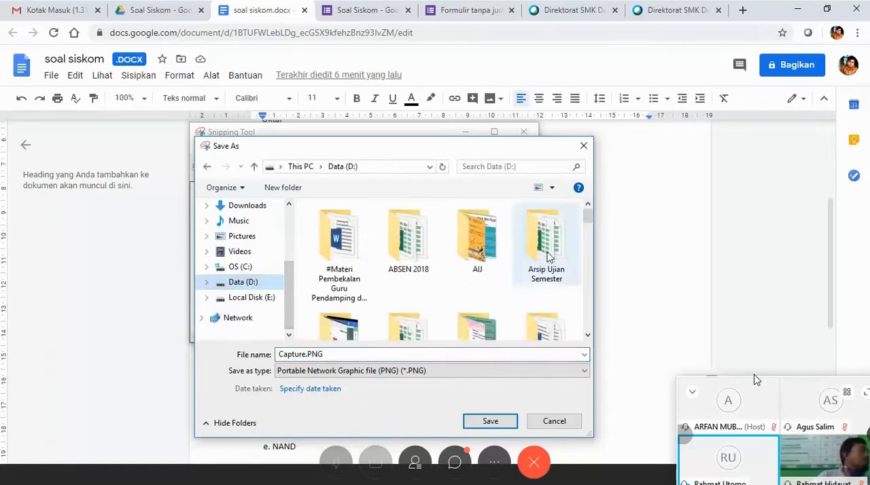
drag(587, 215, 593, 250)
click(490, 268)
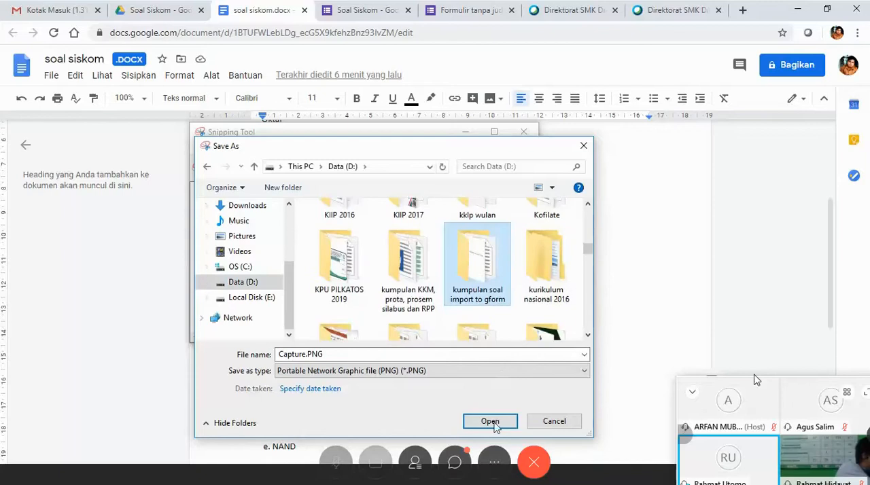
click(490, 422)
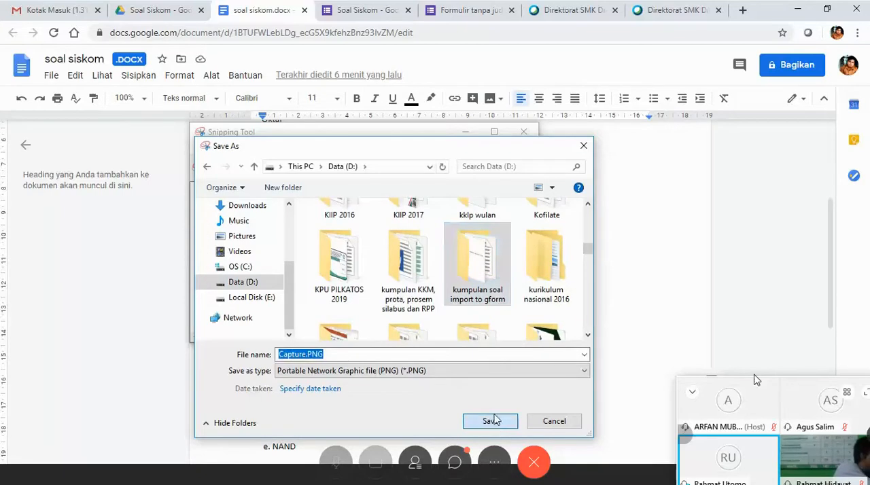
click(502, 373)
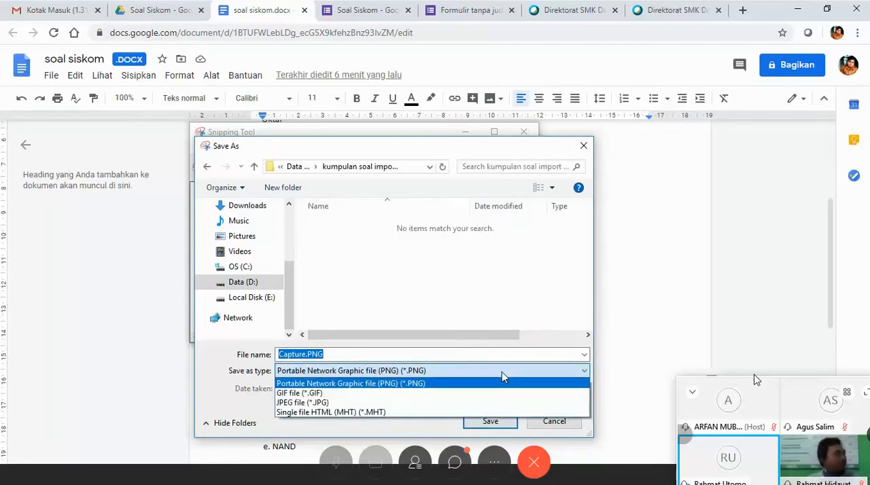
click(389, 402)
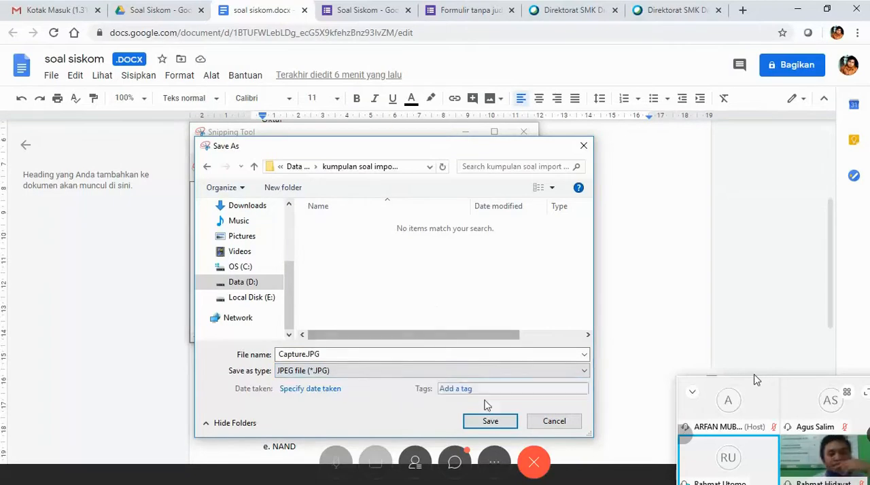
Name the snip Gambar1.JPG and save it in the "kumpulan soal import to gform" folder.
double_click(310, 357)
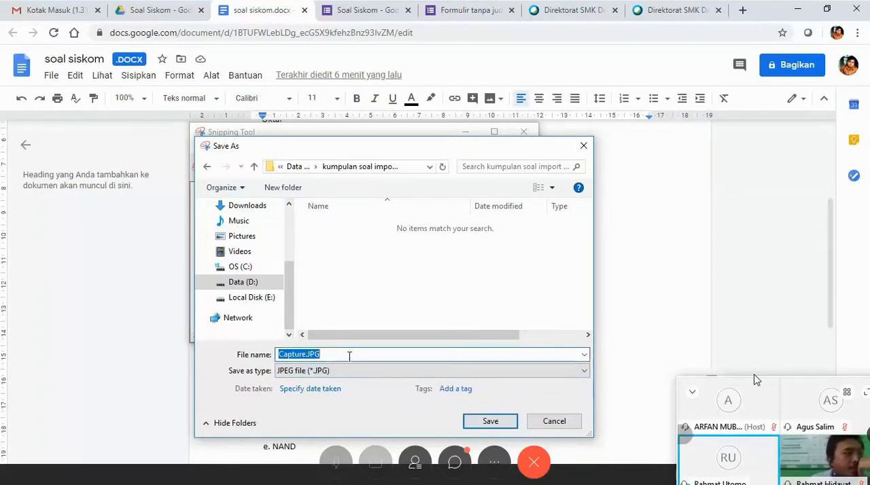
click(306, 356)
key(BackSpace)
key(BackSpace)
key(BackSpace)
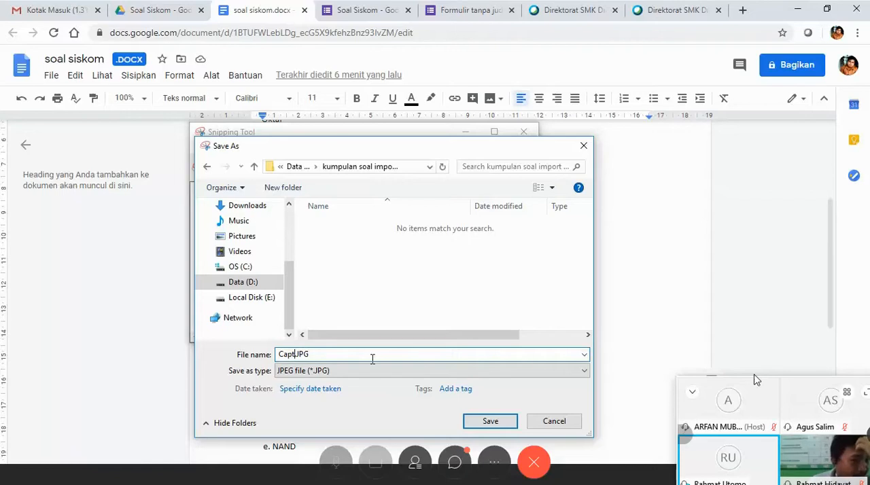
key(BackSpace)
key(BackSpace)
key(BackSpace)
key(BackSpace)
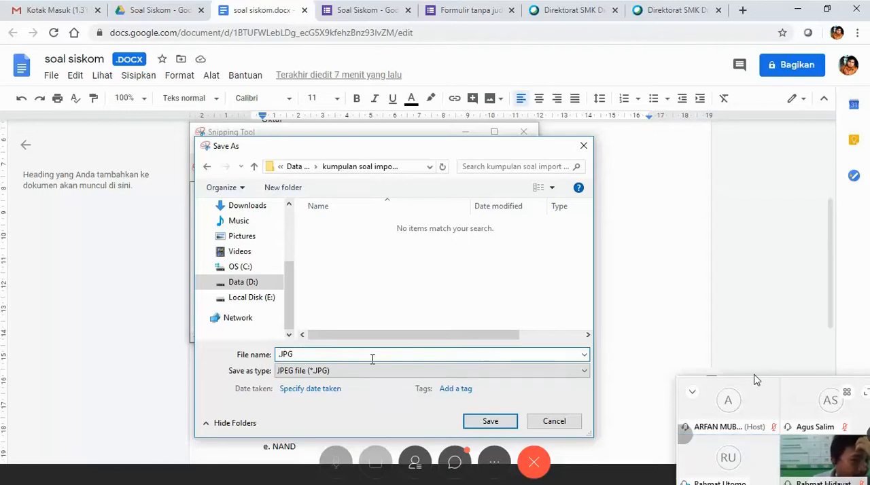
text(Gamabr)
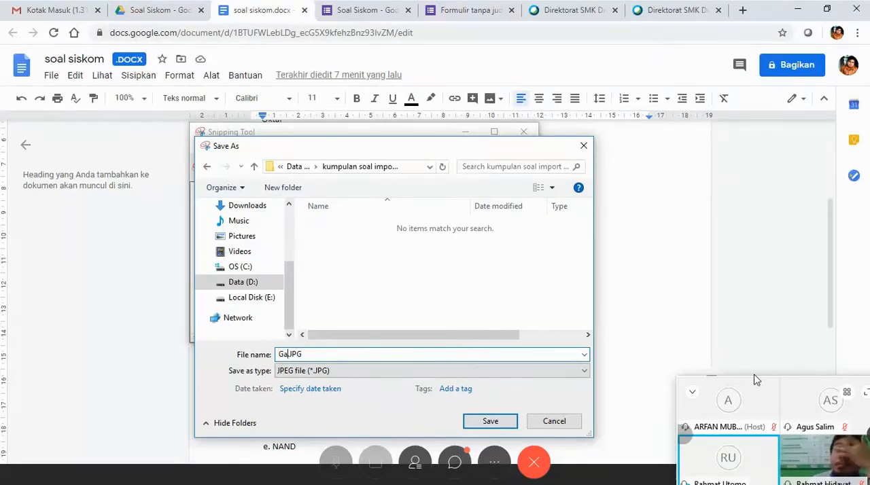
text(1)
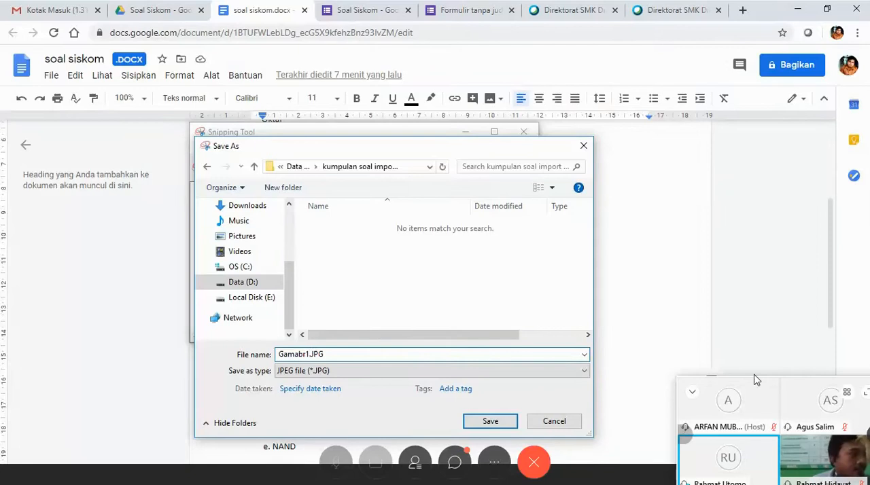
key(BackSpace)
key(BackSpace)
key(BackSpace)
key(BackSpace)
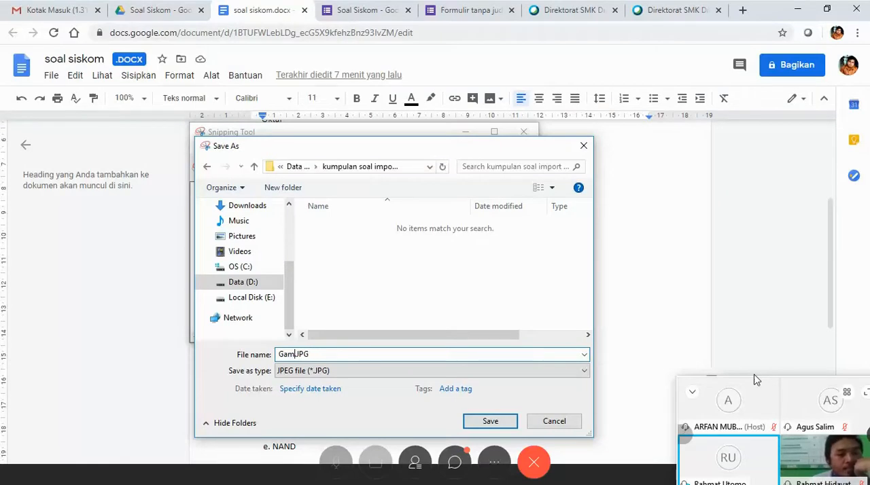
text(bar1)
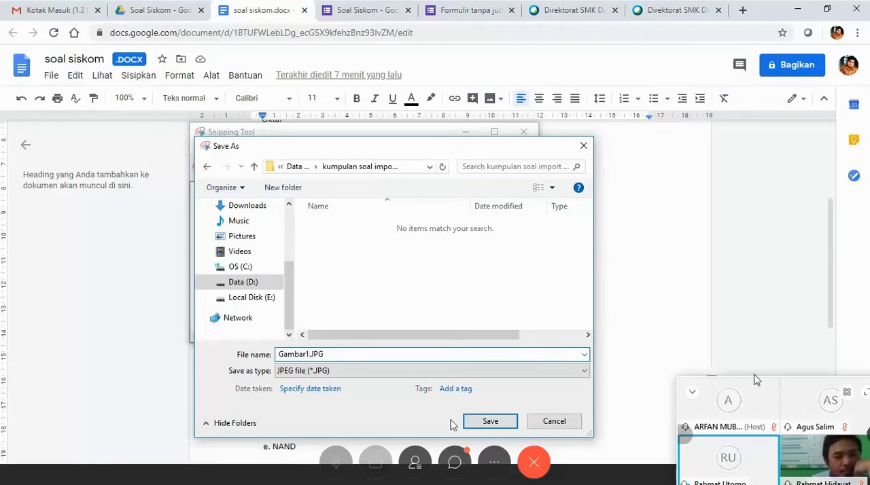
click(470, 423)
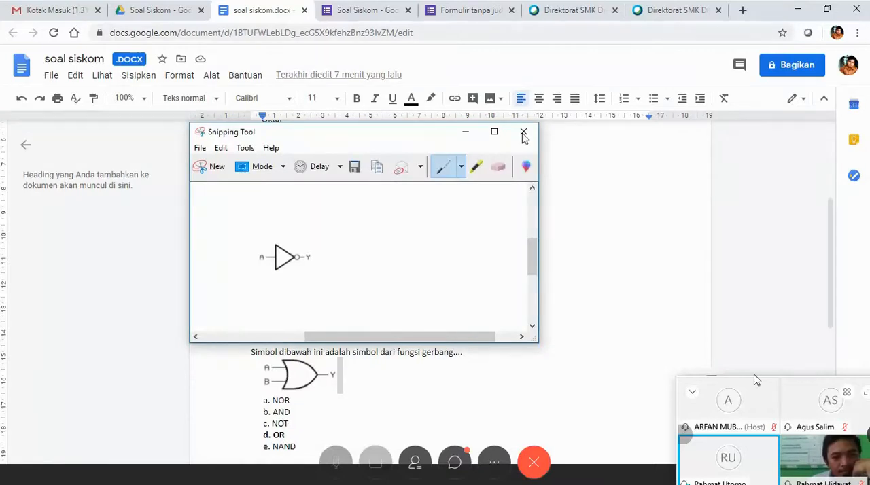
Return to the Soal Siskom form and upload Gambar1.JPG as the image of the "Simbol dibawah ini merupakan fungsi gerbang..." question.
click(342, 13)
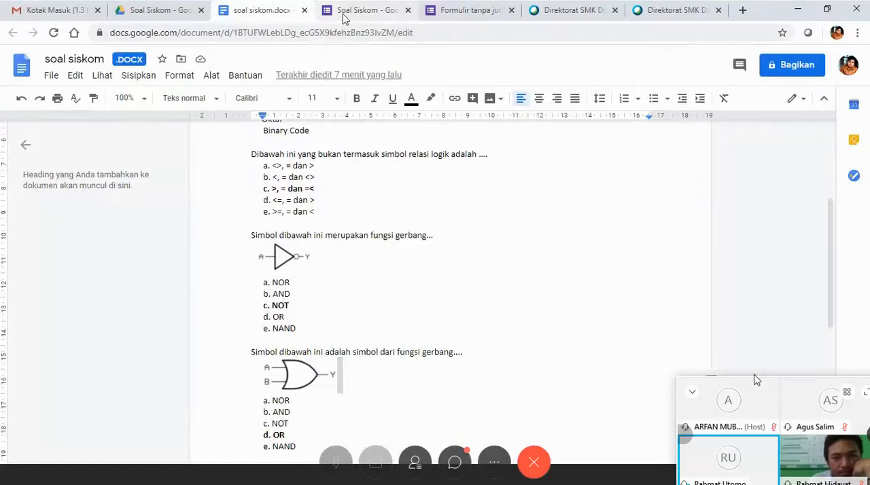
click(344, 18)
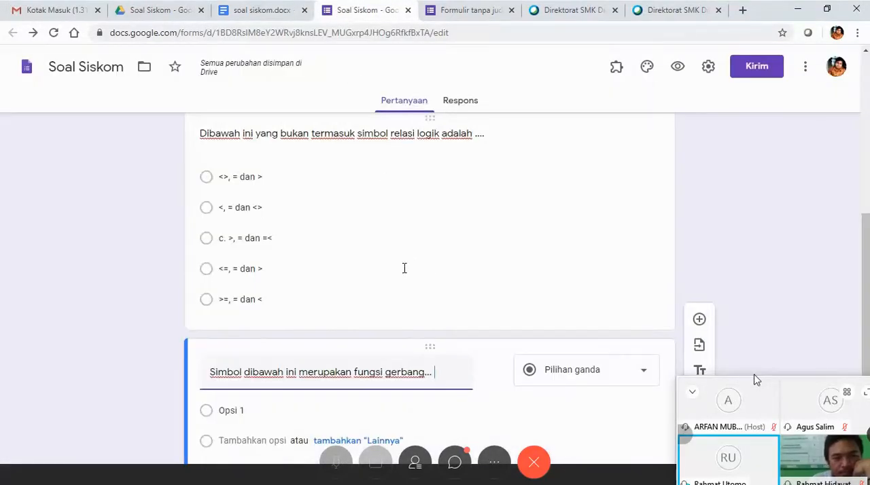
click(453, 284)
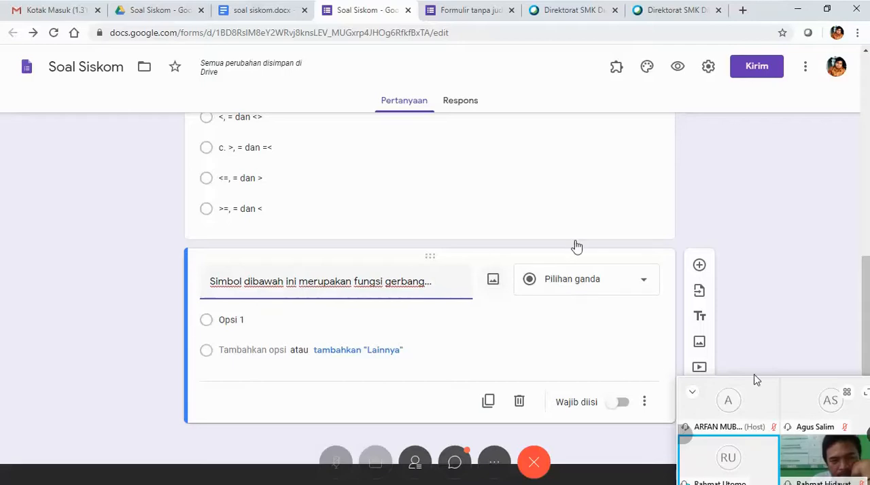
click(494, 279)
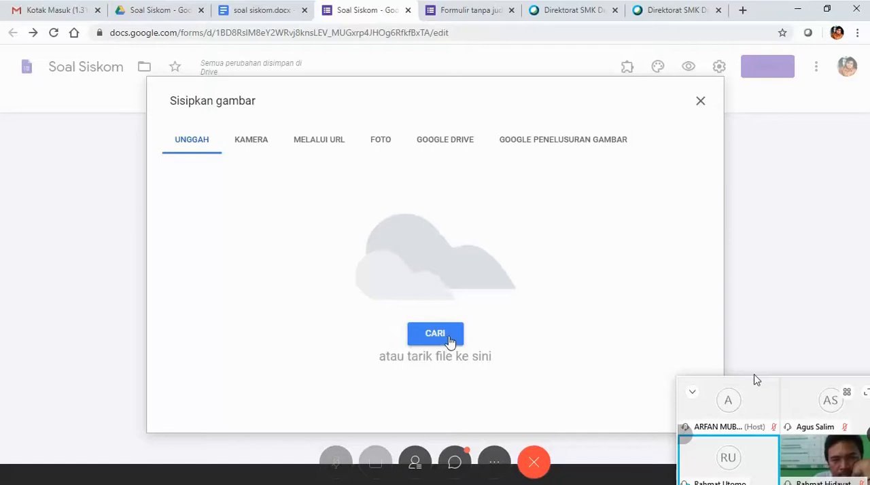
click(437, 338)
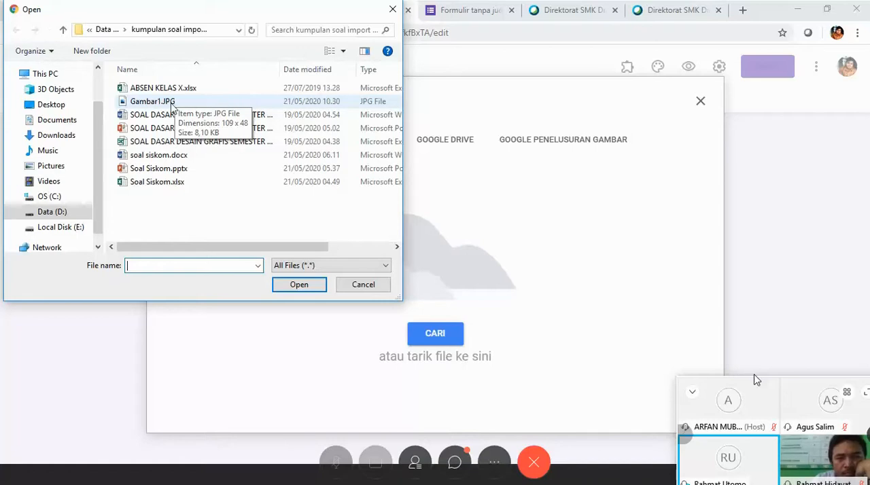
click(151, 103)
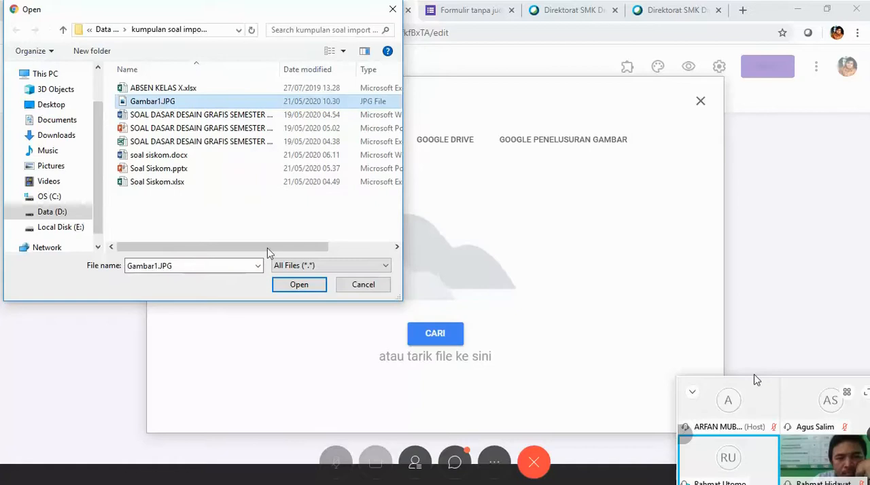
click(296, 285)
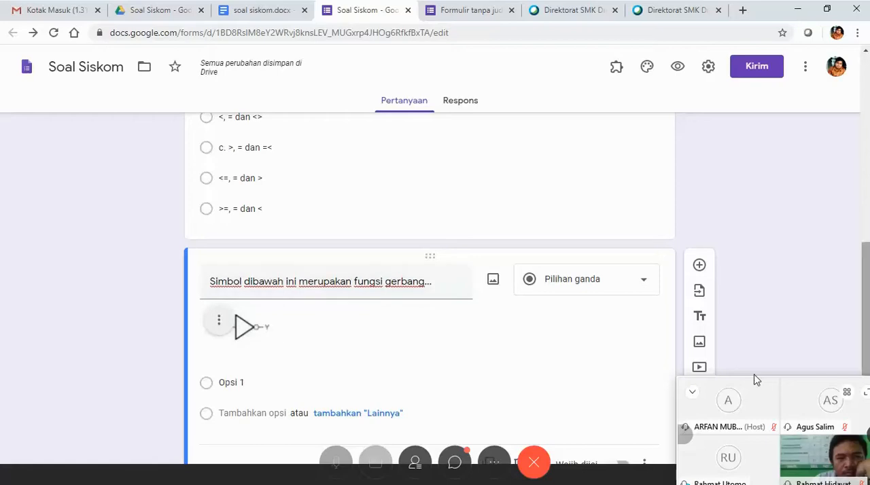
In soal siskom.docx, select the five answer options from "a. NOR" to "e. NAND" under the "merupakan fungsi gerbang" question.
drag(867, 265, 867, 294)
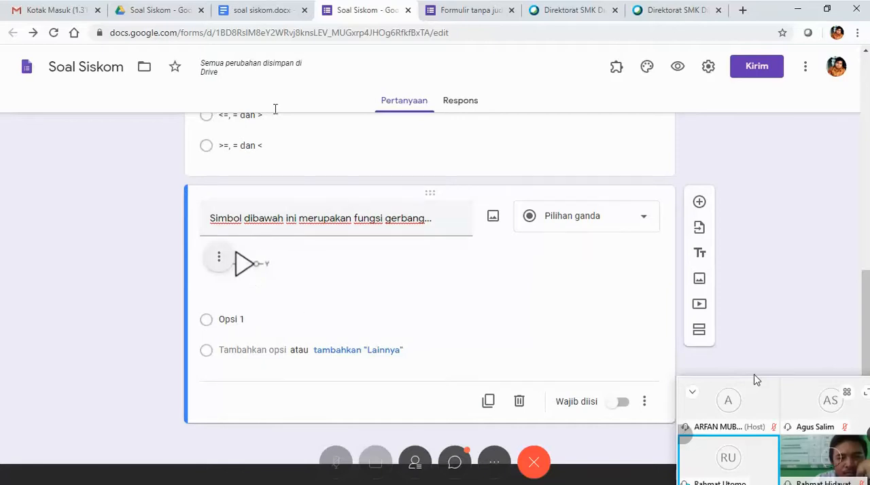
click(267, 14)
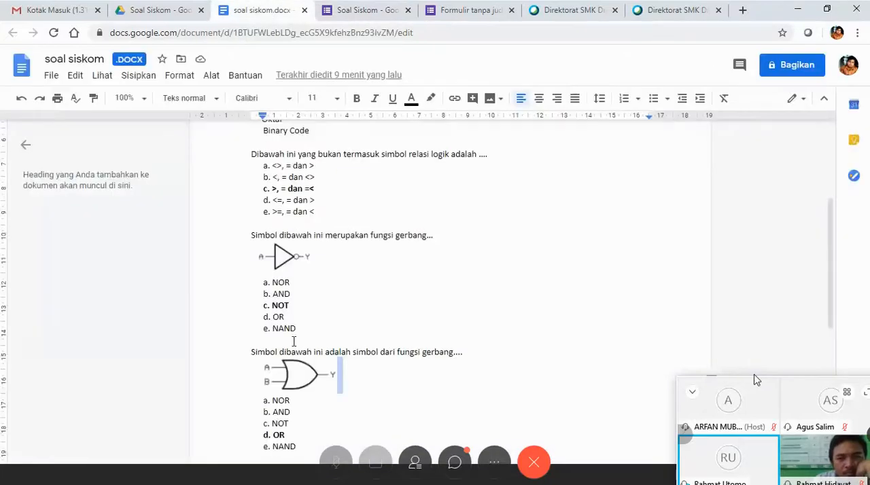
scroll(292, 352, down, 2)
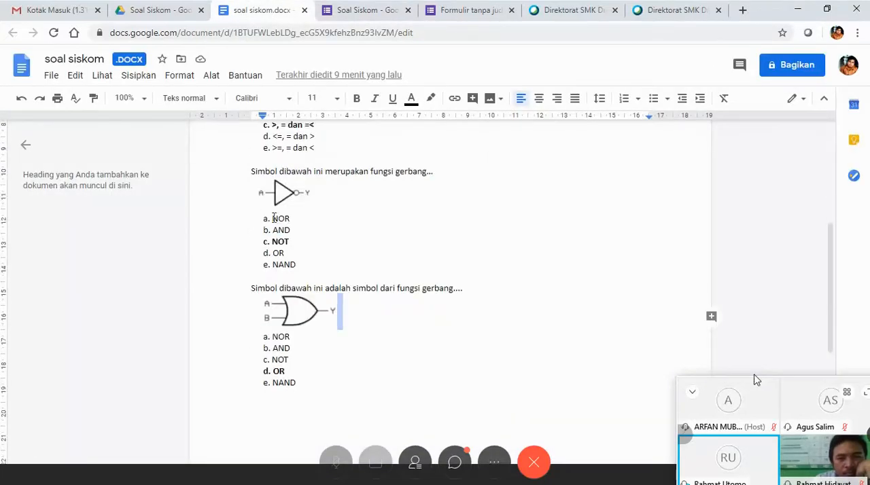
drag(273, 218, 310, 268)
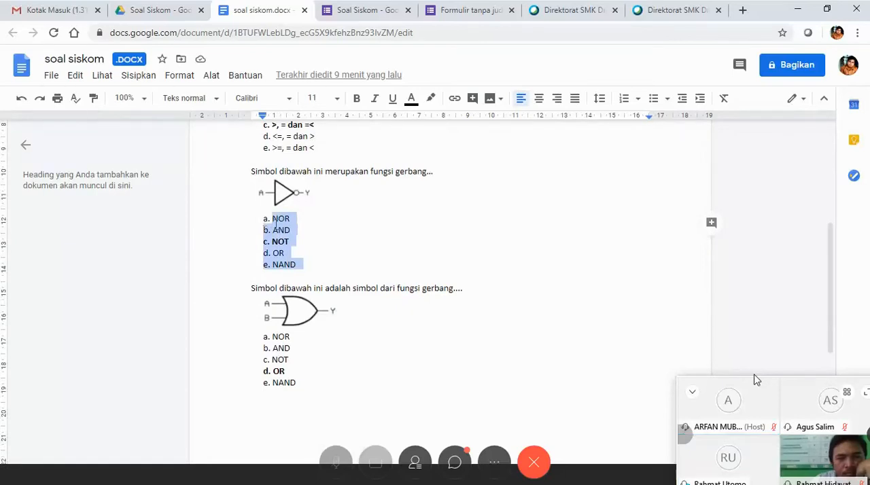
click(304, 239)
drag(258, 217, 300, 270)
key(ctrl+c)
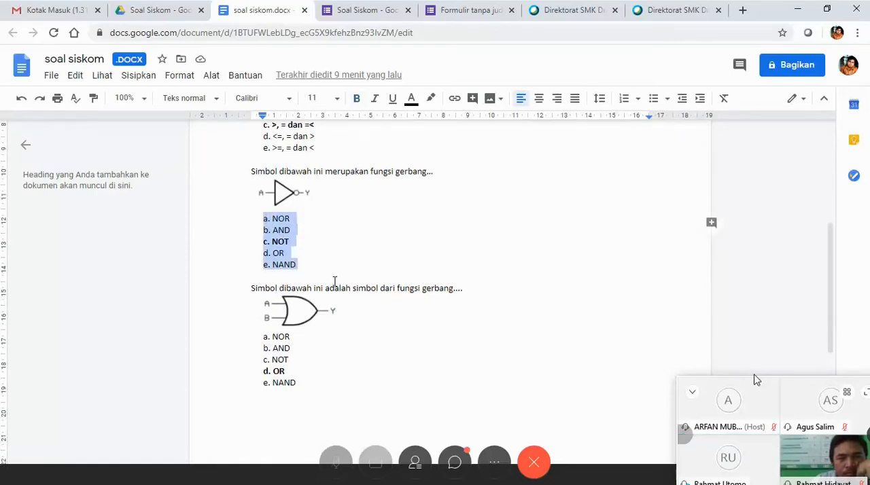
click(360, 10)
click(245, 317)
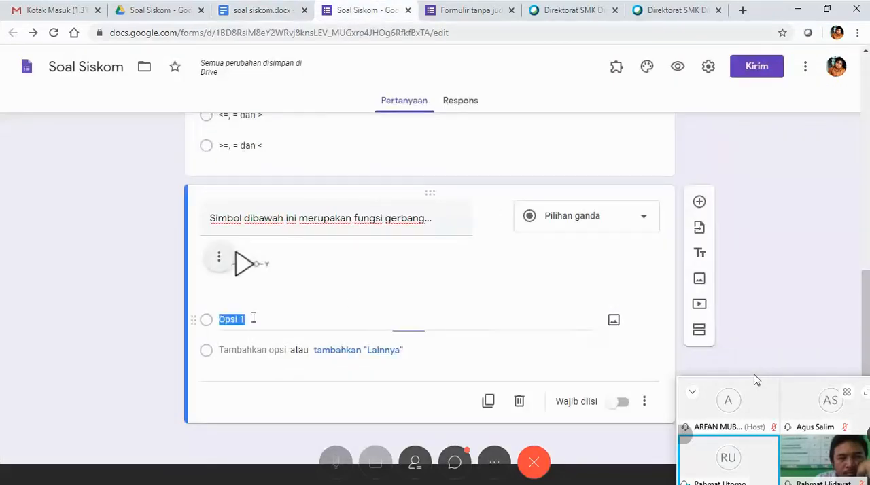
key(BackSpace)
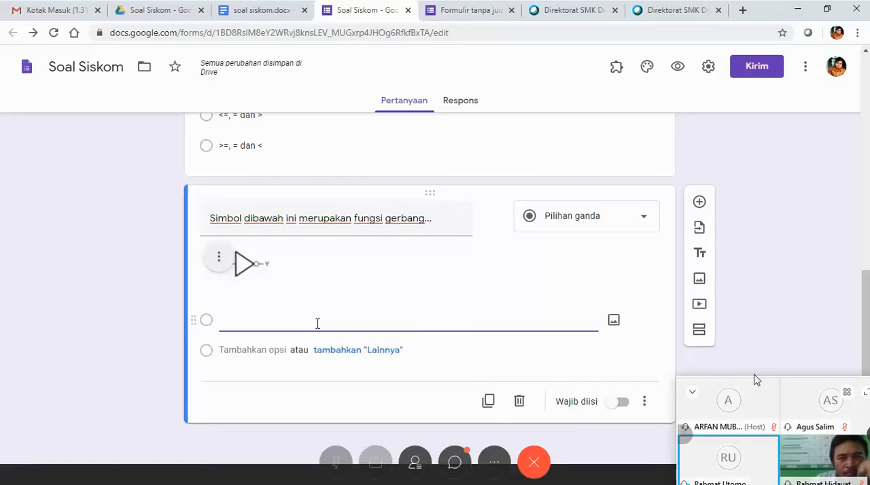
click(277, 11)
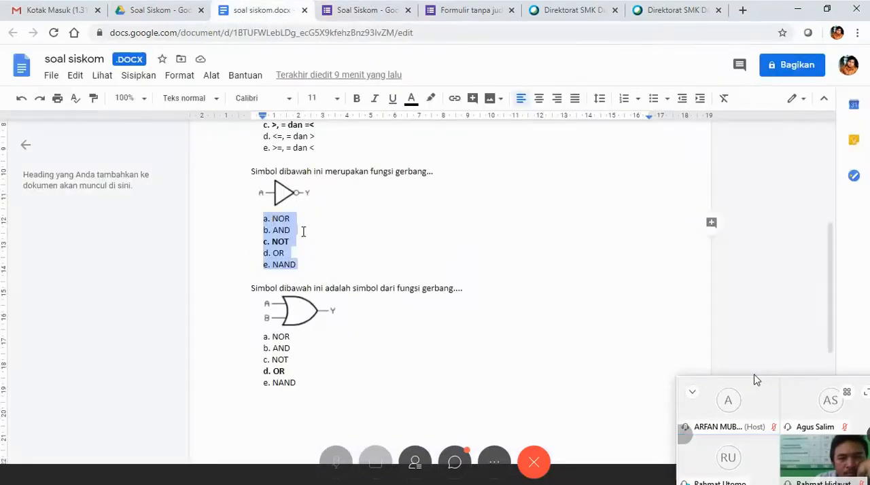
click(346, 12)
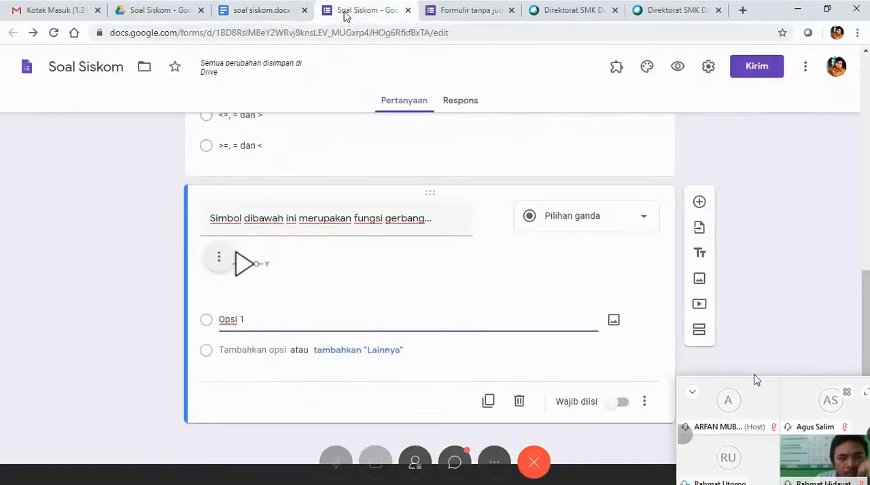
Copy the selected options from soal siskom.docx and paste them over "Opsi 1" in the form's gate-symbol question.
click(288, 14)
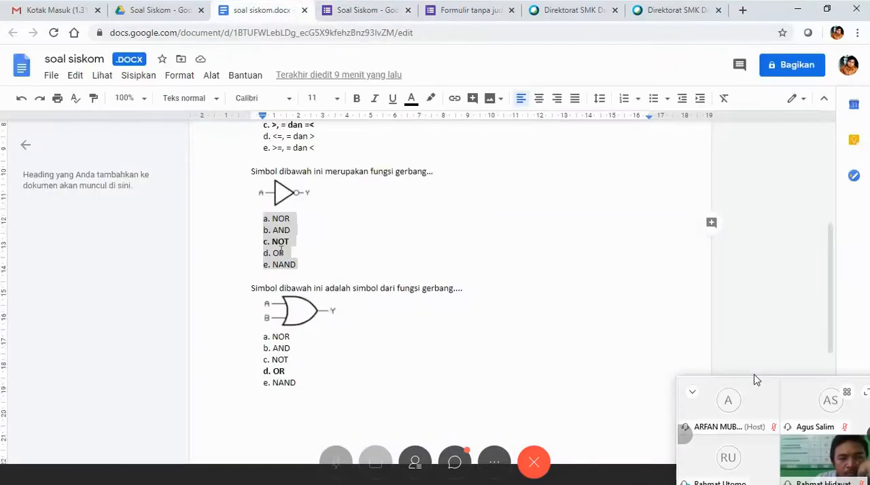
right_click(281, 249)
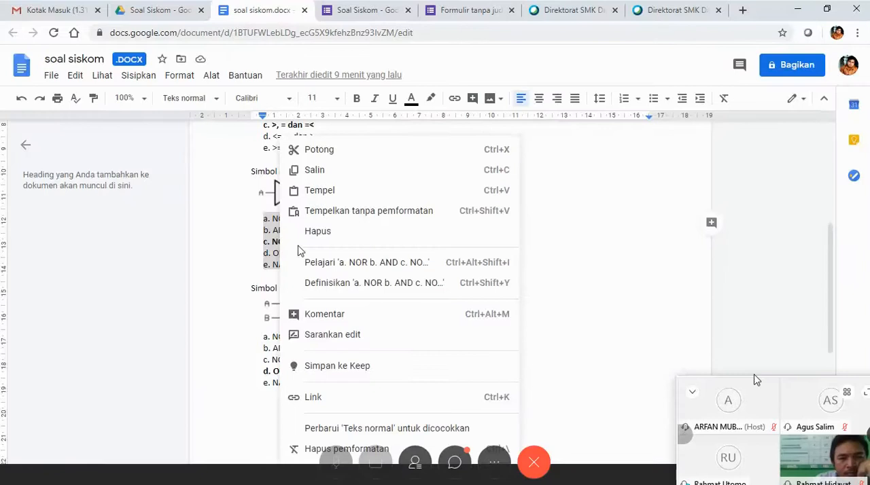
click(320, 172)
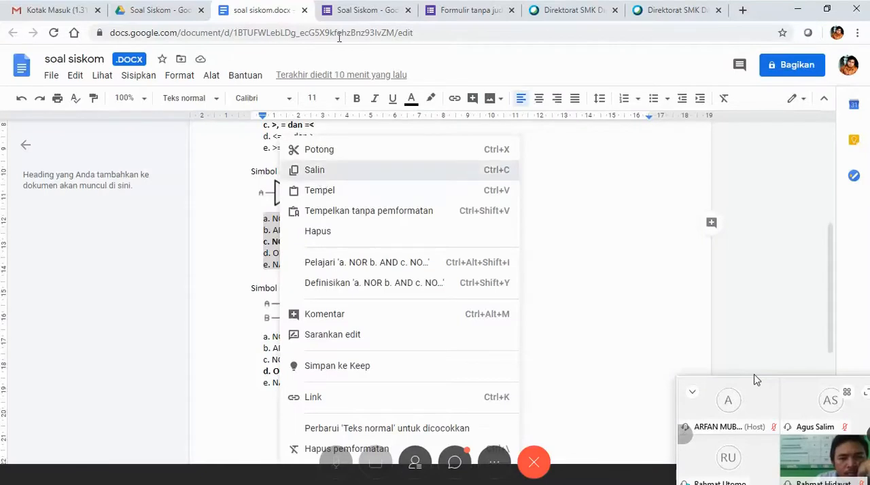
click(340, 15)
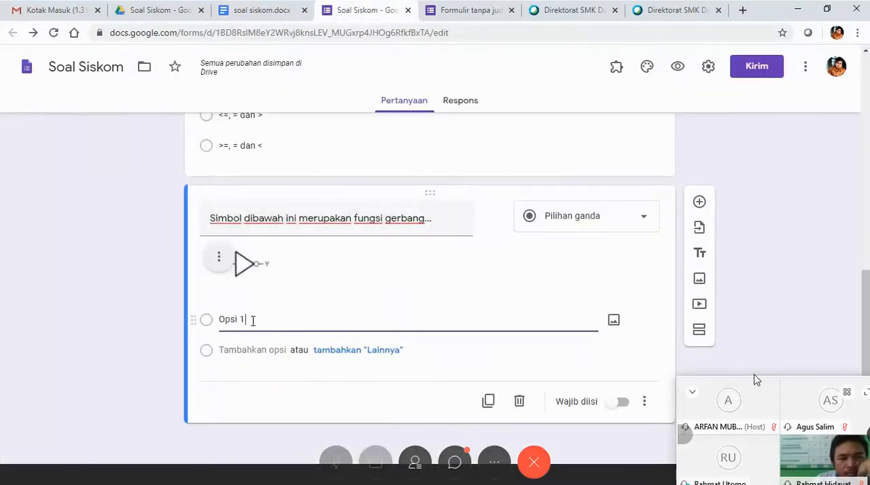
drag(253, 320, 194, 321)
key(ctrl+v)
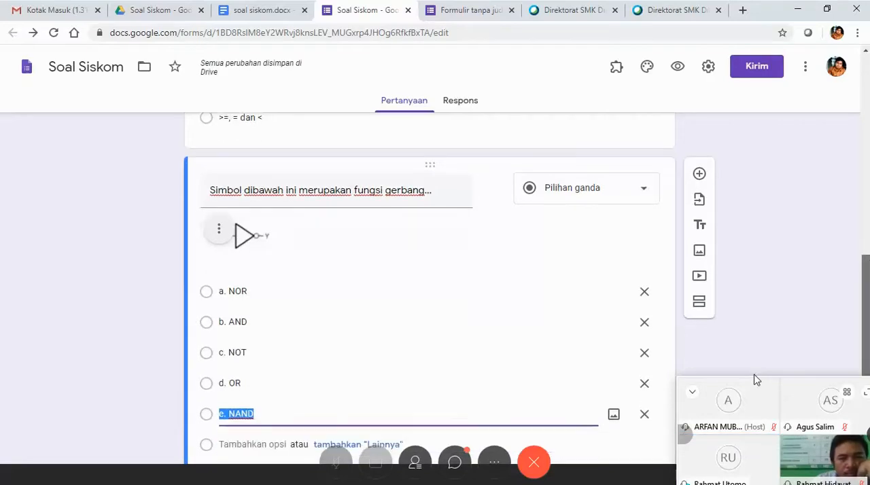
click(649, 189)
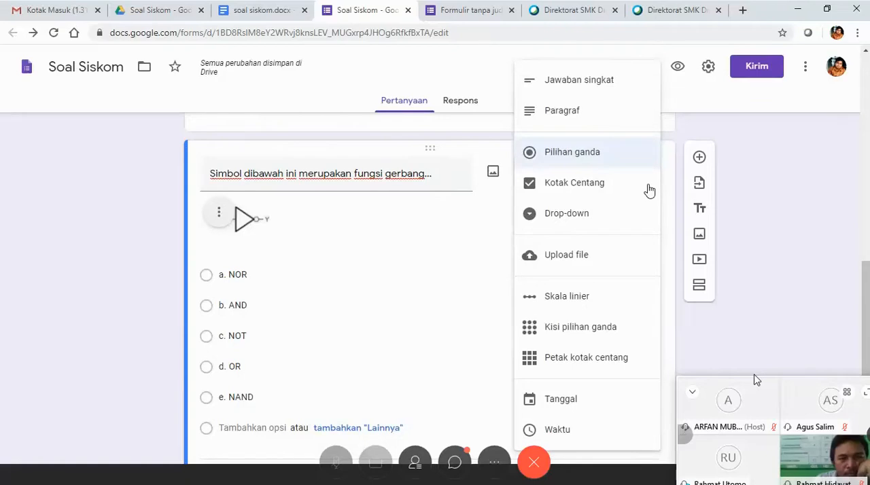
click(468, 333)
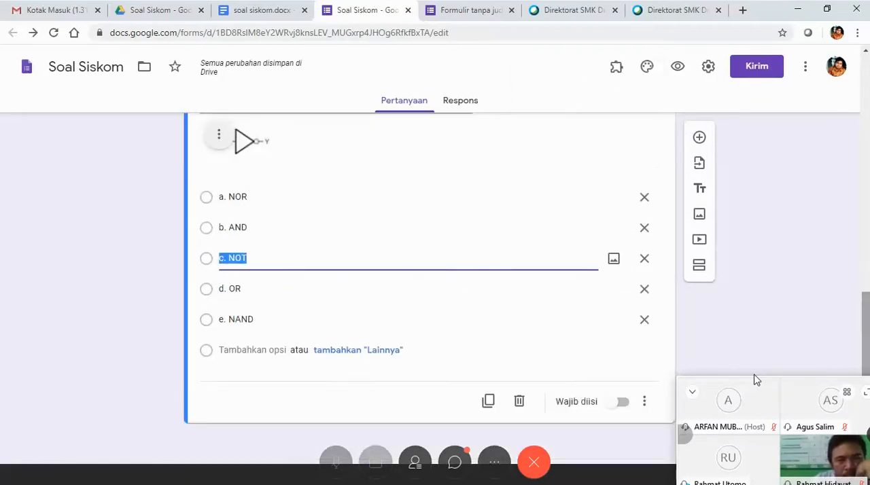
click(269, 196)
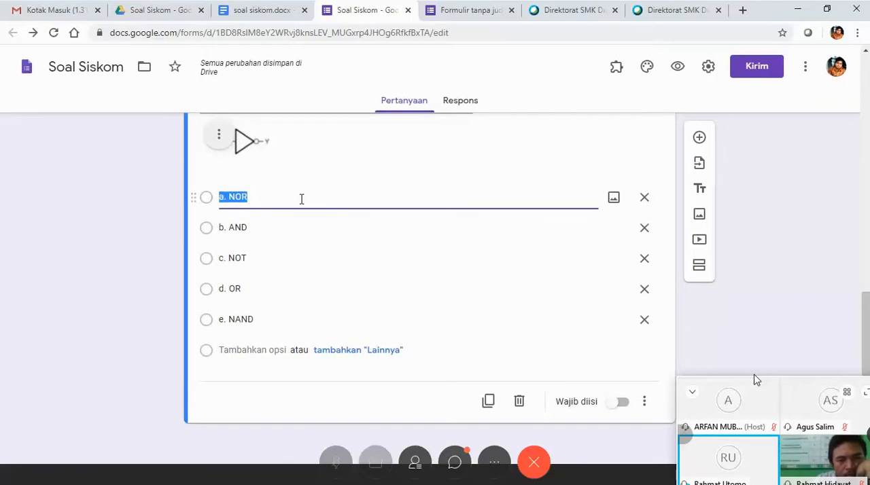
click(302, 199)
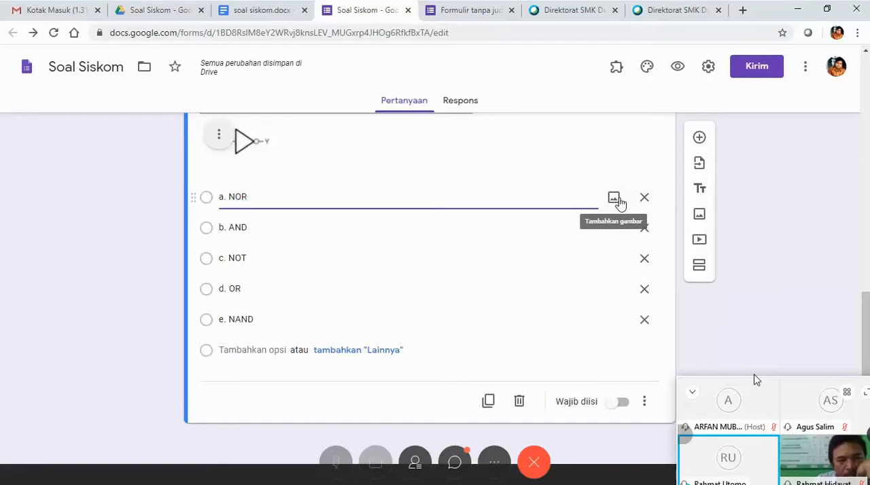
click(271, 9)
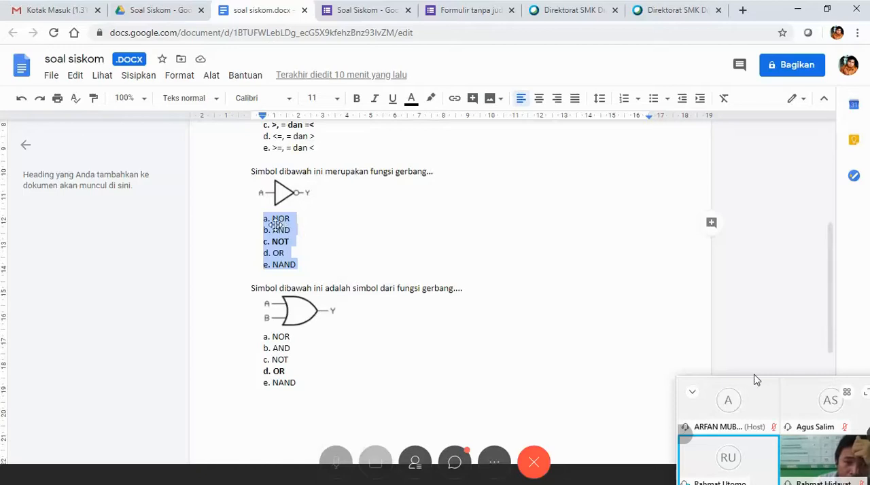
click(349, 12)
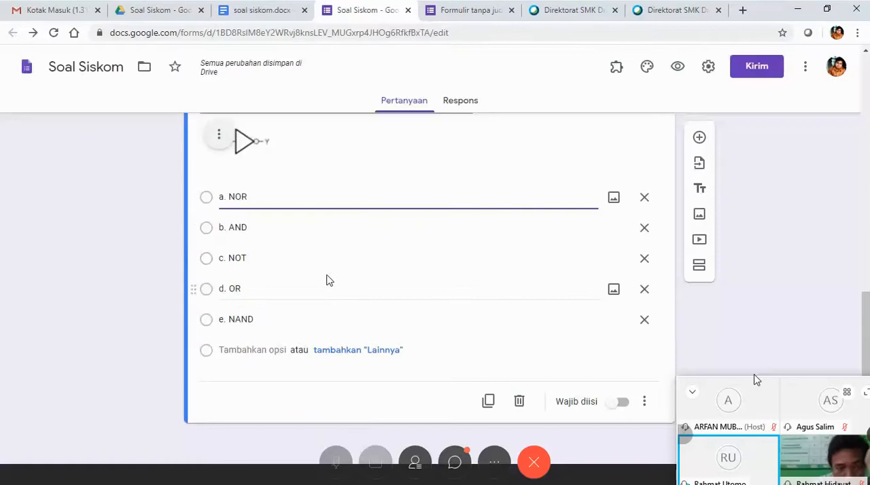
Make the "Simbol dibawah ini merupakan fungsi gerbang..." question required and have its option order shuffled.
click(257, 418)
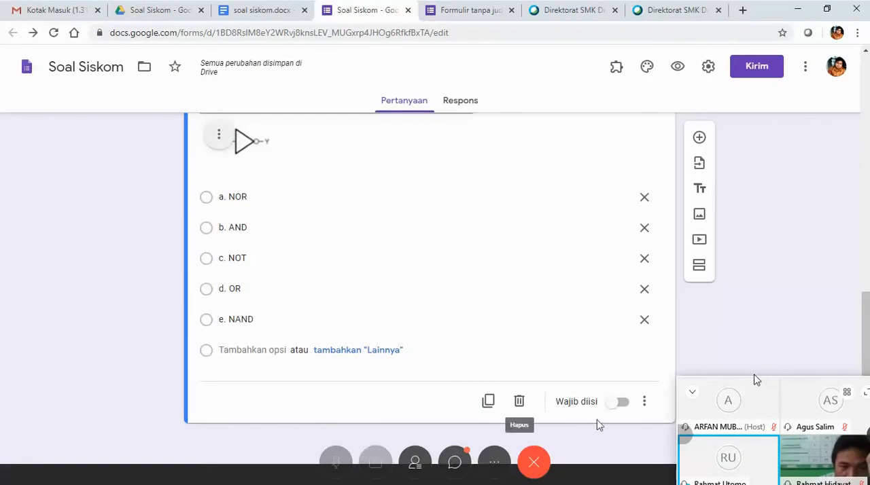
click(622, 405)
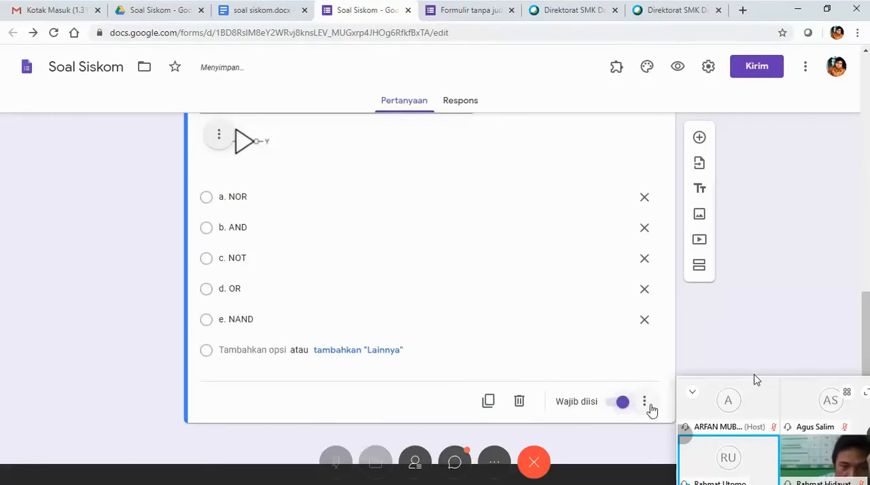
click(644, 405)
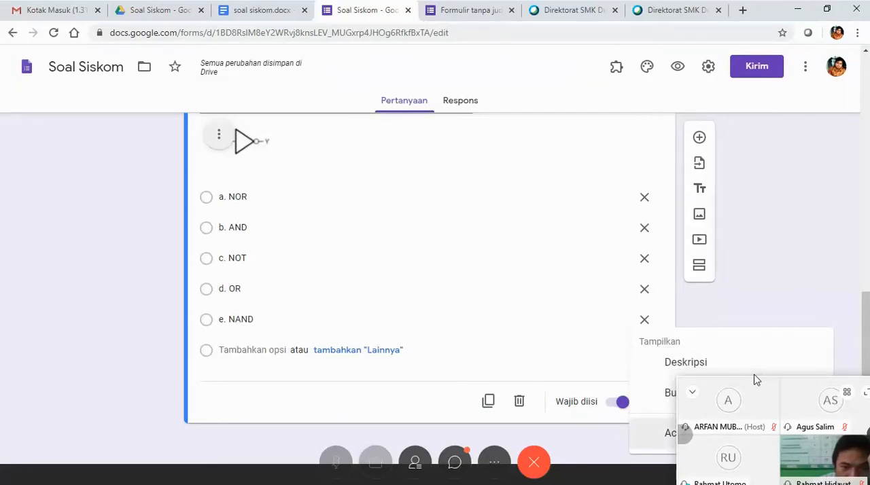
click(666, 433)
Try out the description field on the gate-symbol question and hide it again.
click(647, 402)
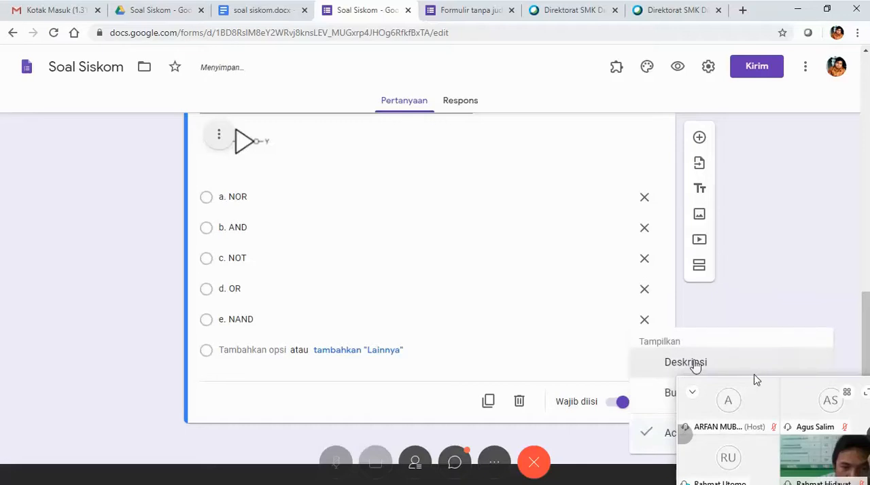
click(687, 363)
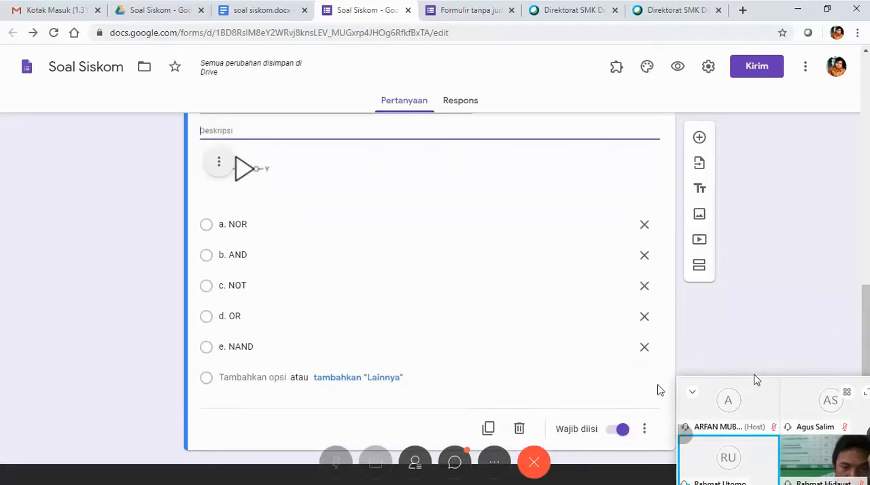
click(645, 429)
click(649, 364)
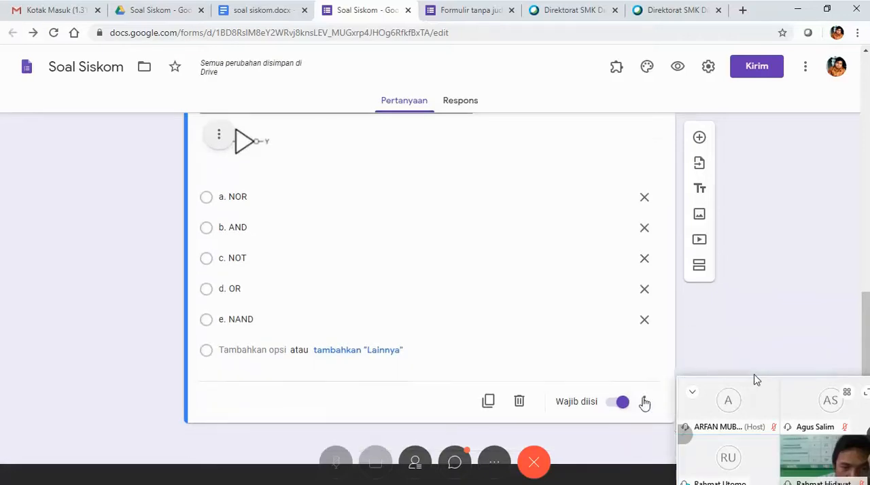
Enable section navigation based on the answer for the gate-symbol question.
click(645, 402)
click(680, 394)
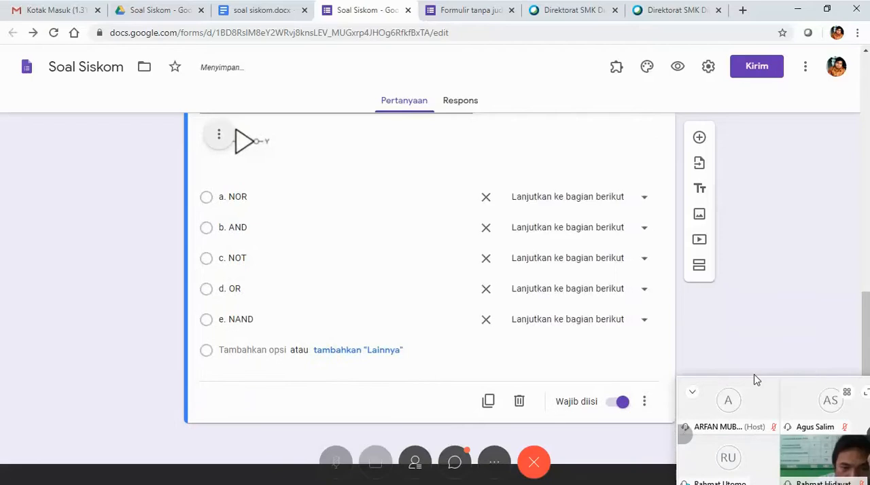
Look through all questions of the Soal Siskom form, from the gate-symbol question up to the form title and back.
scroll(658, 374, up, 3)
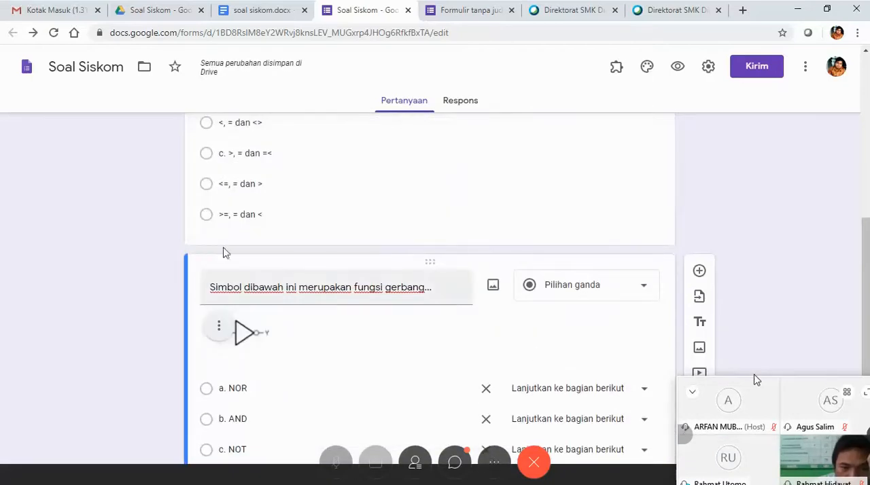
scroll(484, 326, down, 3)
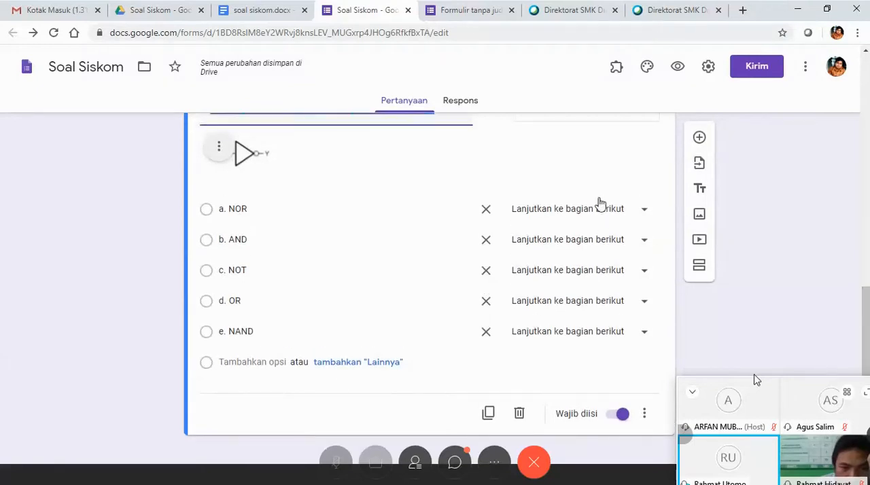
scroll(610, 199, up, 5)
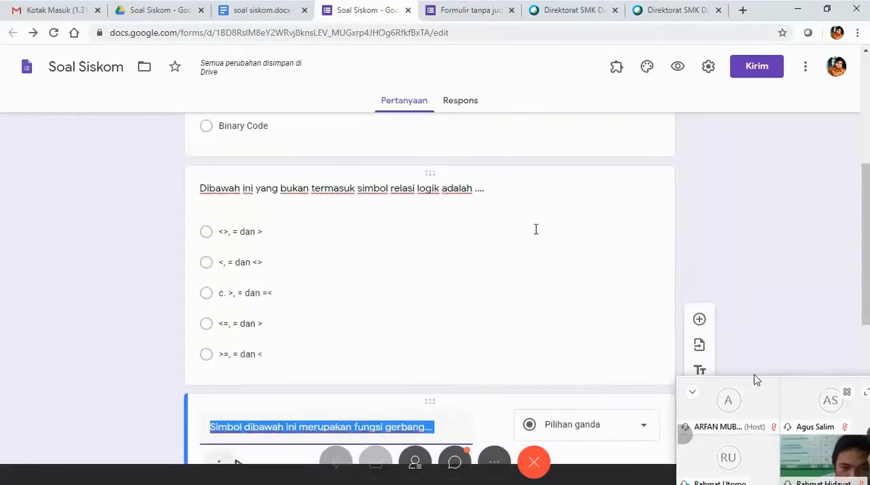
scroll(485, 237, down, 2)
scroll(486, 238, up, 5)
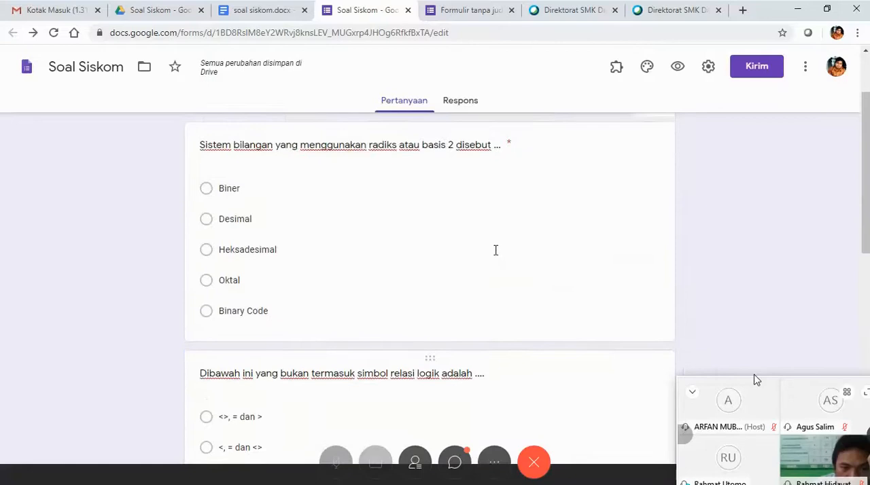
scroll(499, 268, up, 2)
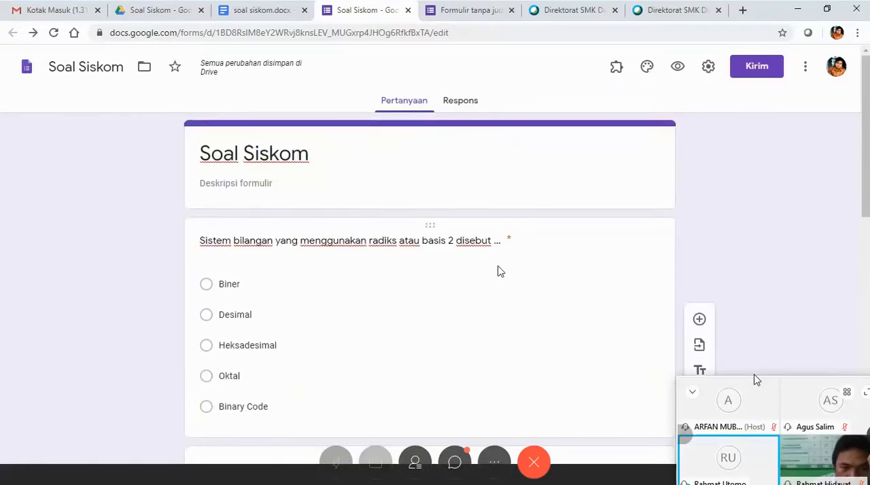
scroll(500, 272, down, 3)
scroll(498, 272, down, 5)
click(496, 274)
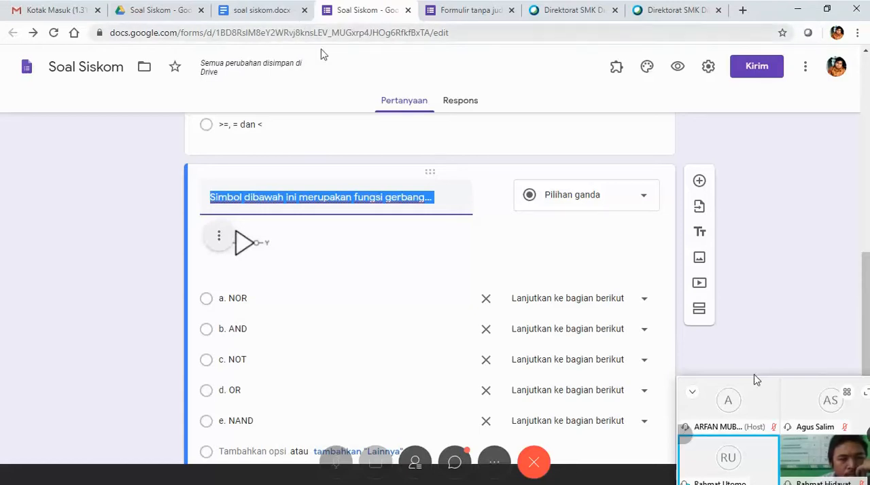
mouse_move(469, 209)
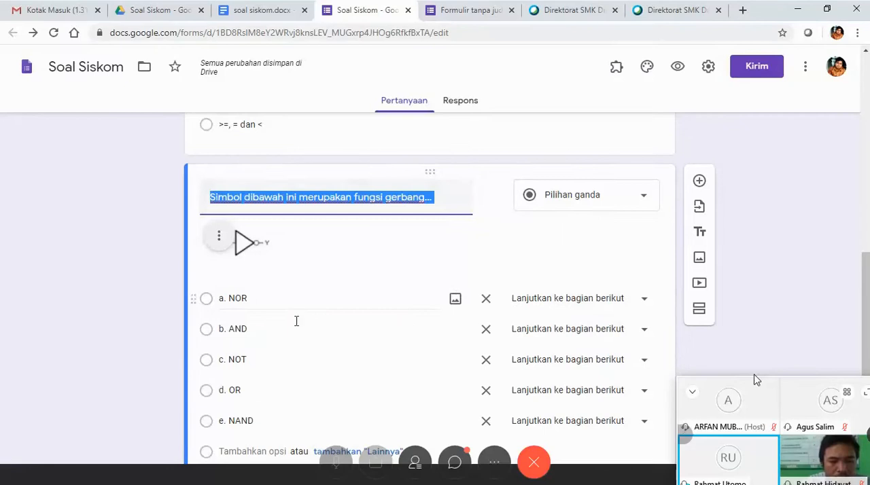
Check the gate-symbol questions in soal siskom.docx, and return to the Soal Siskom form to review its first questions.
click(284, 11)
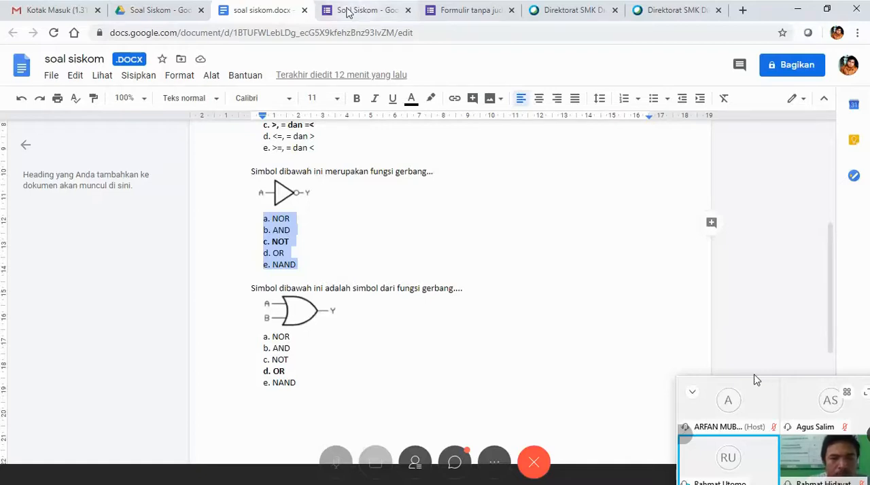
click(346, 11)
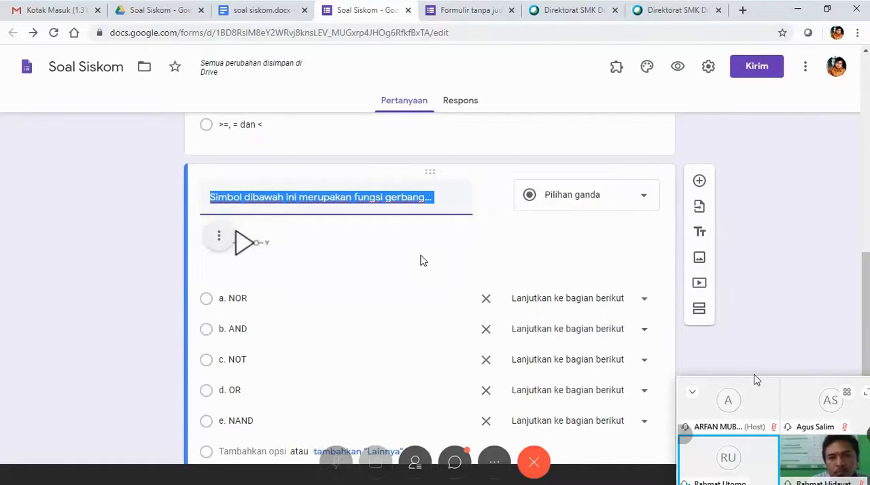
scroll(422, 259, down, 2)
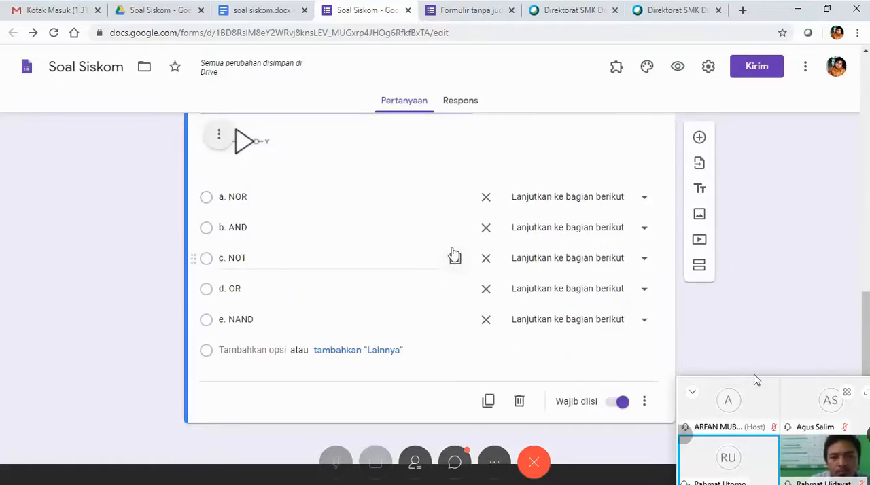
scroll(342, 259, up, 1)
scroll(342, 261, up, 10)
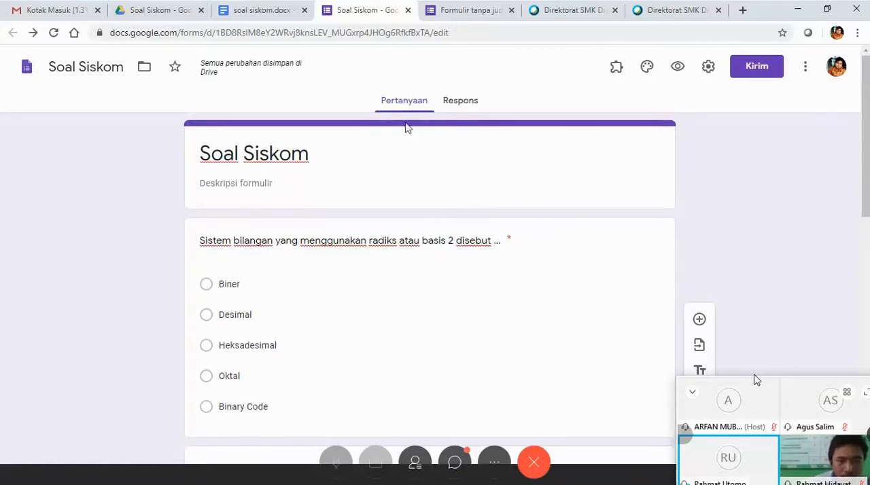
scroll(357, 202, down, 1)
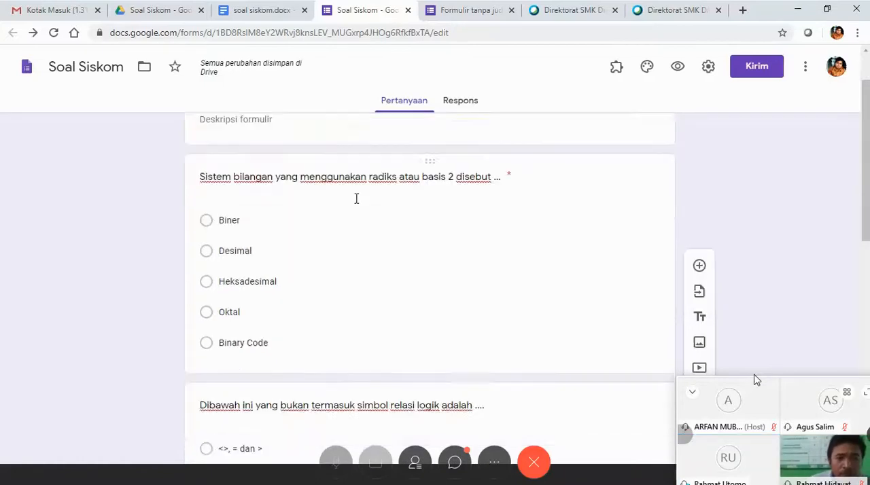
scroll(400, 208, up, 1)
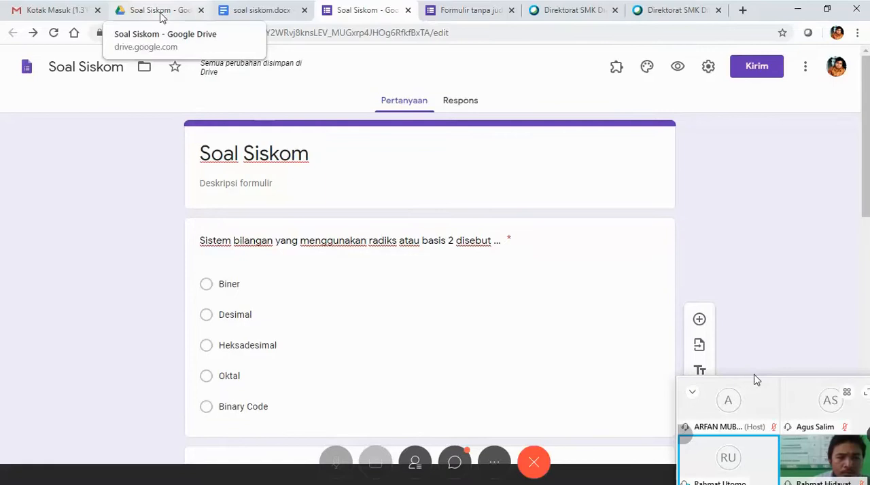
Switch from the Soal Siskom form to Google Drive and go to Drive Saya.
click(309, 188)
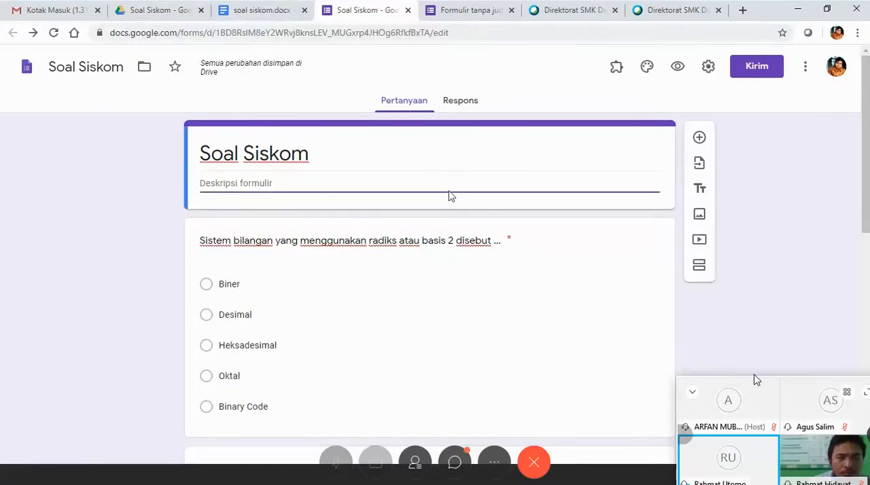
click(238, 14)
click(178, 10)
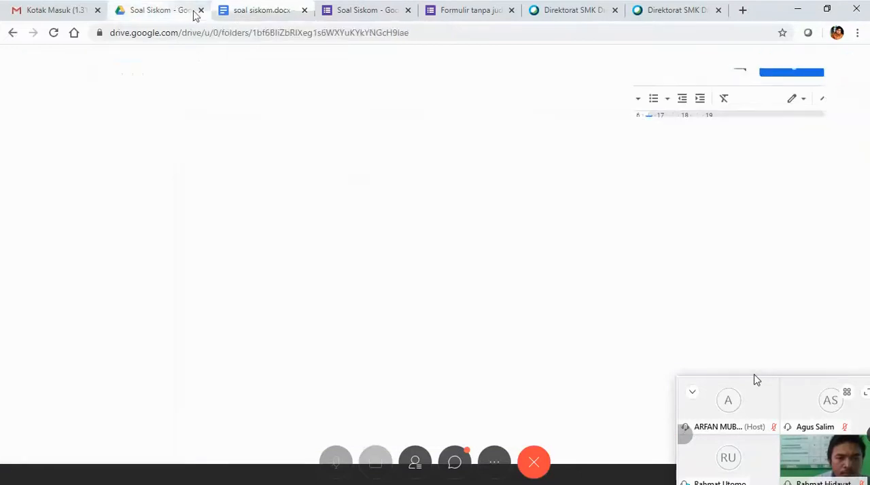
click(272, 14)
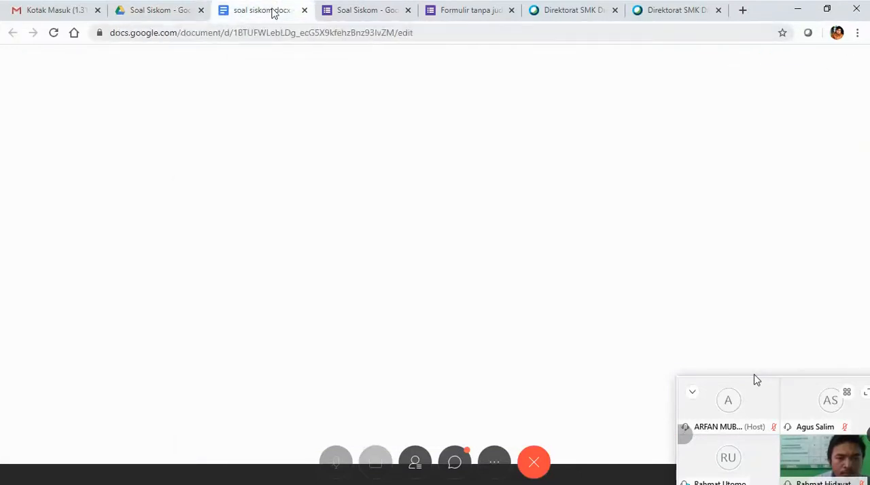
click(171, 10)
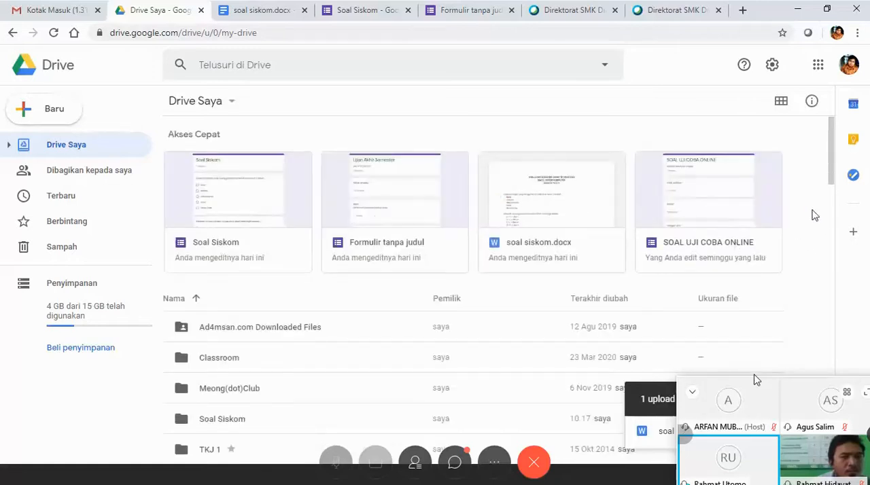
Open the Ujian Sistem Komputer folder in Drive Saya and examine its files.
scroll(841, 182, down, 3)
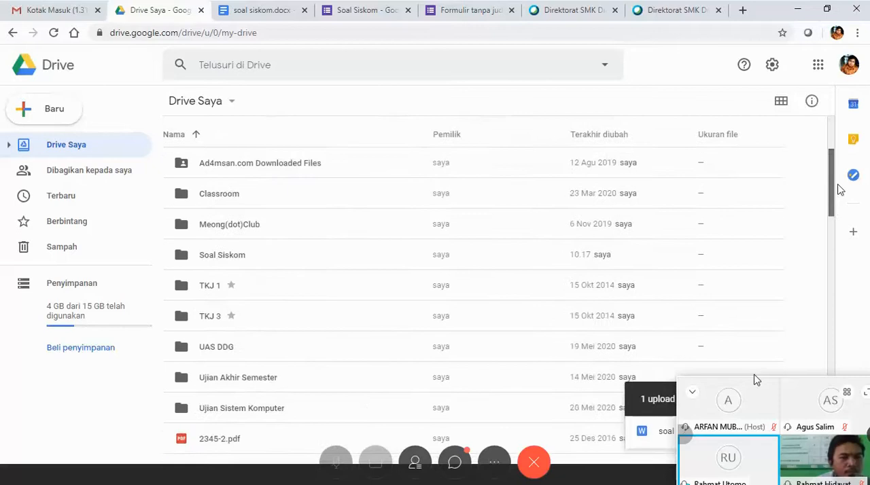
scroll(841, 182, up, 3)
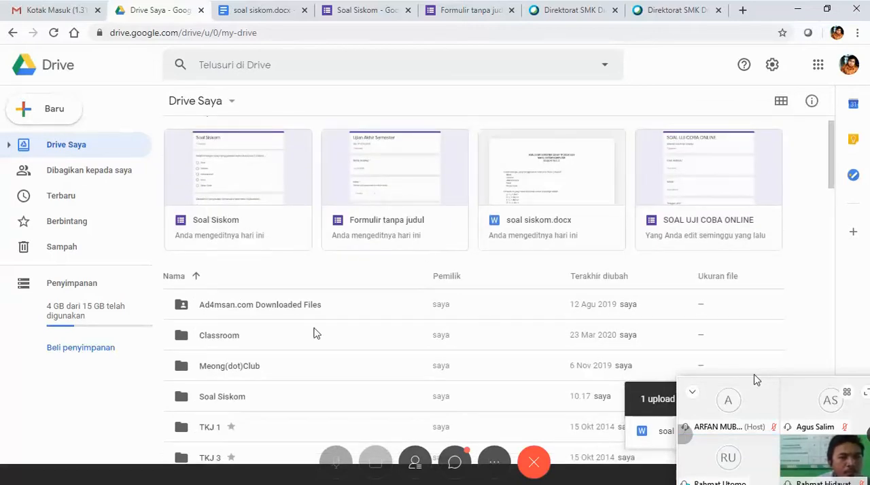
scroll(319, 336, down, 1)
scroll(327, 348, down, 2)
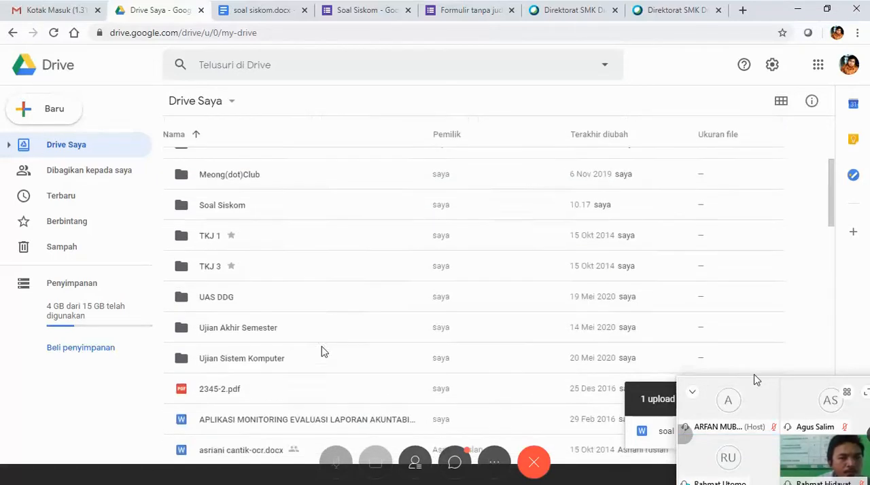
click(272, 359)
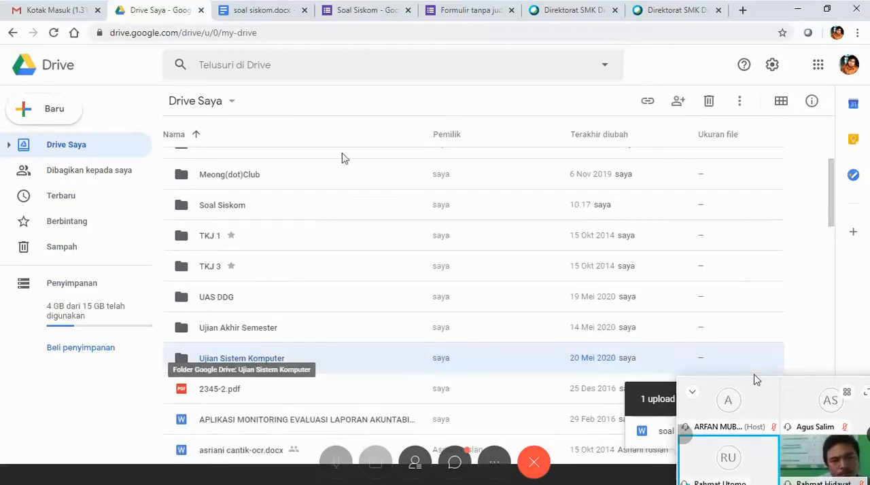
key(Return)
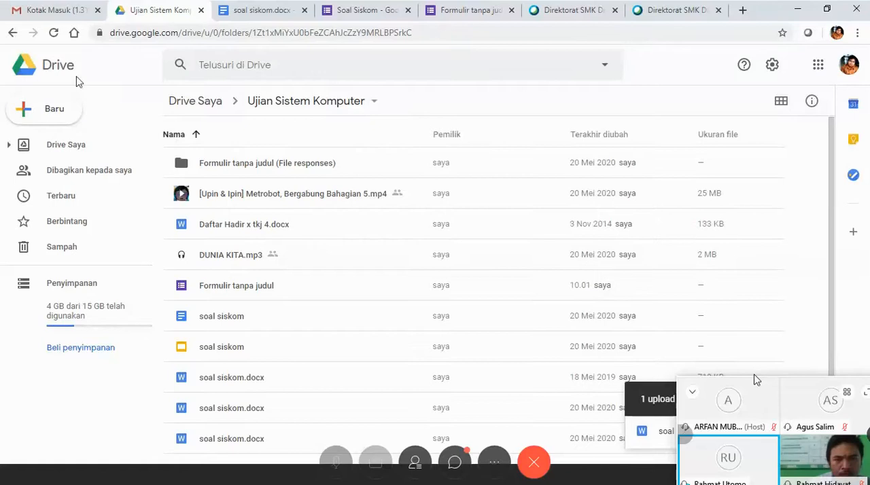
Go back to Drive Saya, open the Soal Siskom folder and start a file upload into it.
click(13, 33)
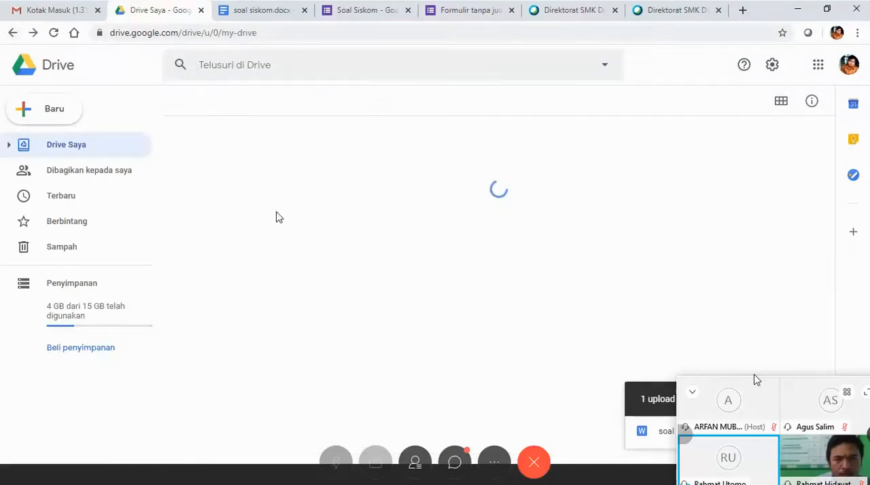
scroll(278, 406, down, 2)
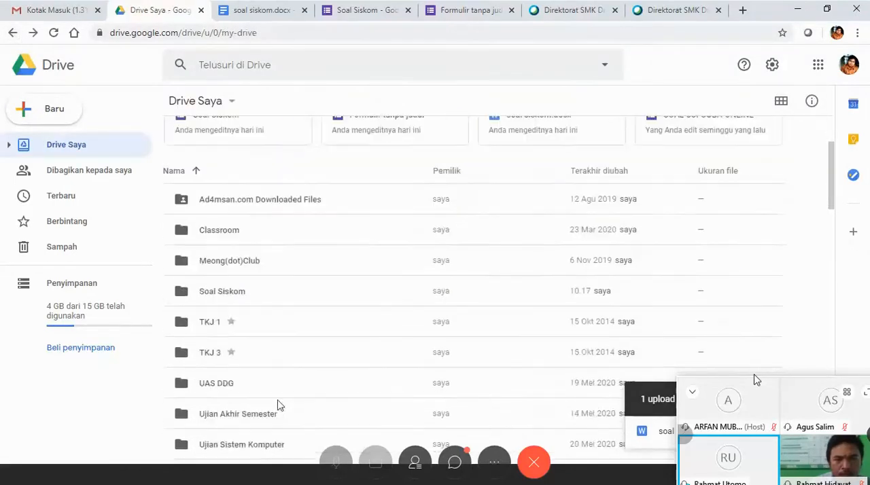
double_click(238, 292)
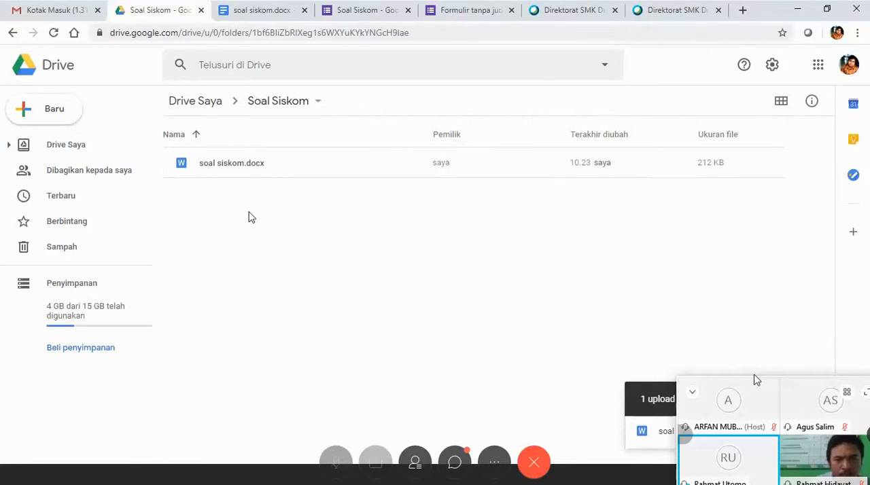
right_click(249, 217)
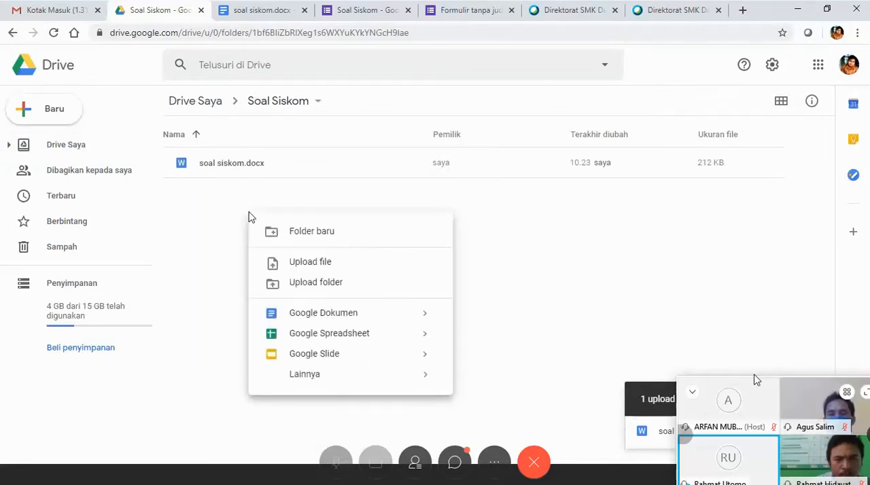
click(302, 263)
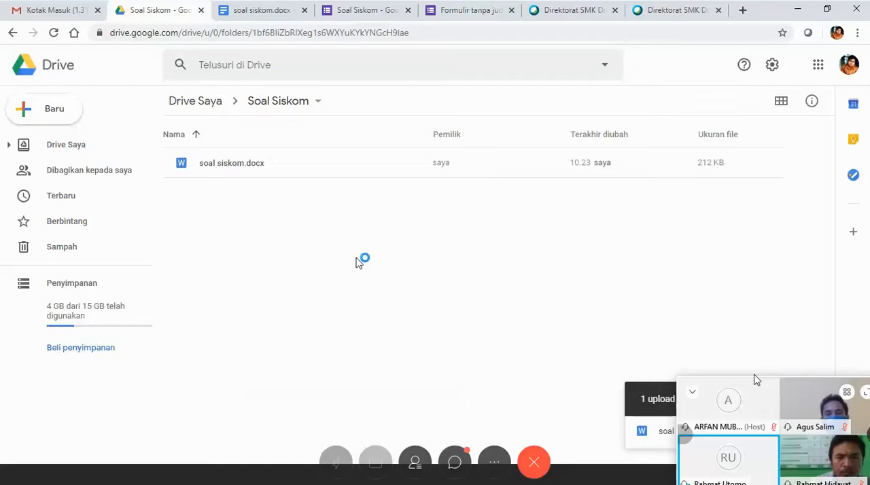
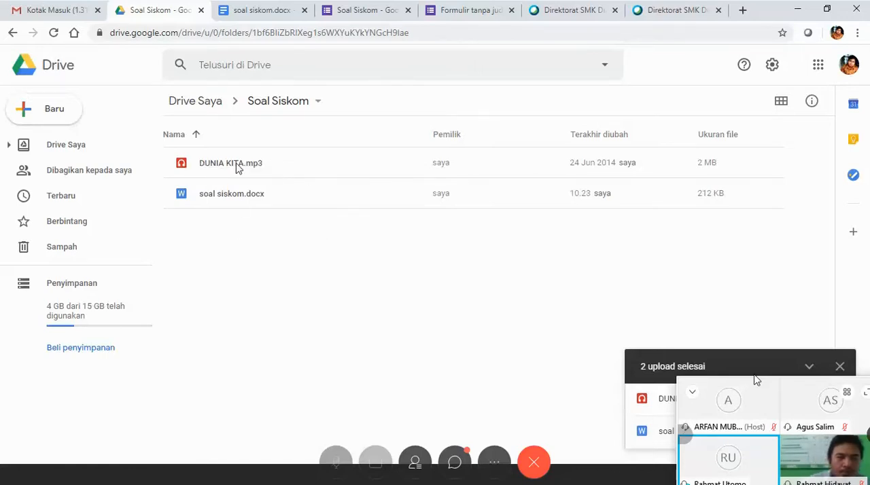
Turn on link sharing for DUNIA KITA.mp3 in the Soal Siskom folder and reload the folder page.
right_click(238, 169)
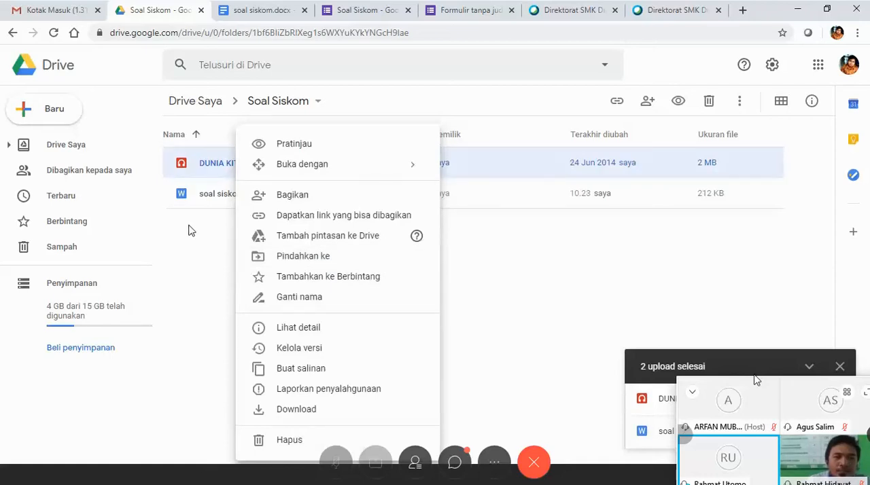
click(210, 168)
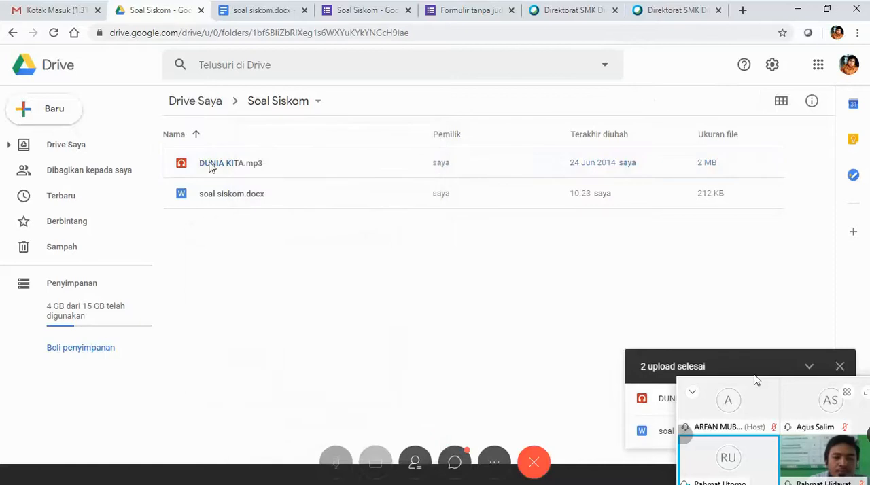
right_click(210, 168)
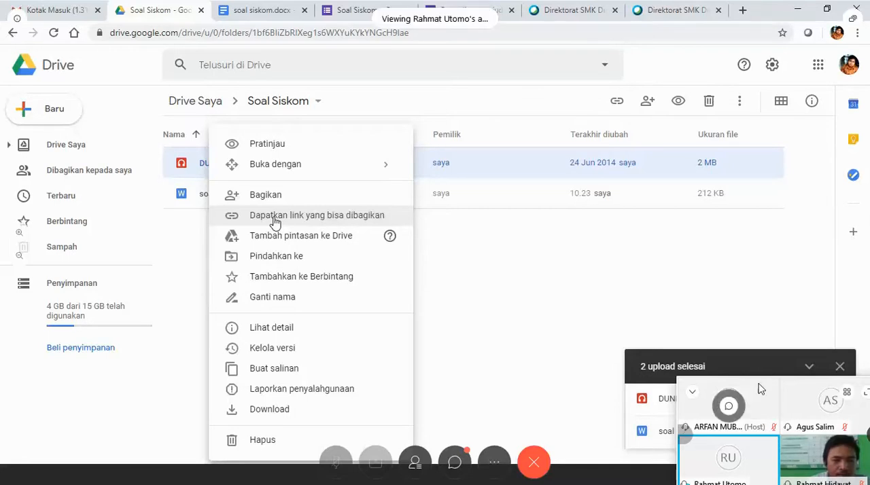
drag(757, 388, 809, 471)
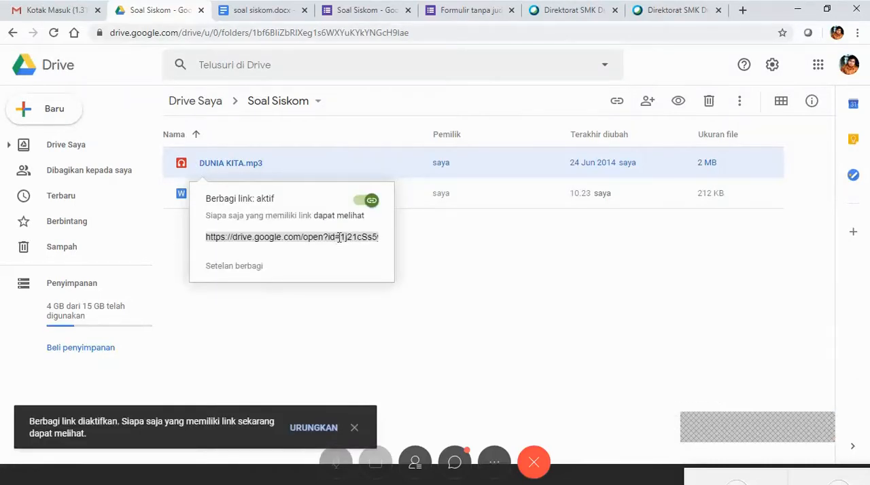
right_click(339, 237)
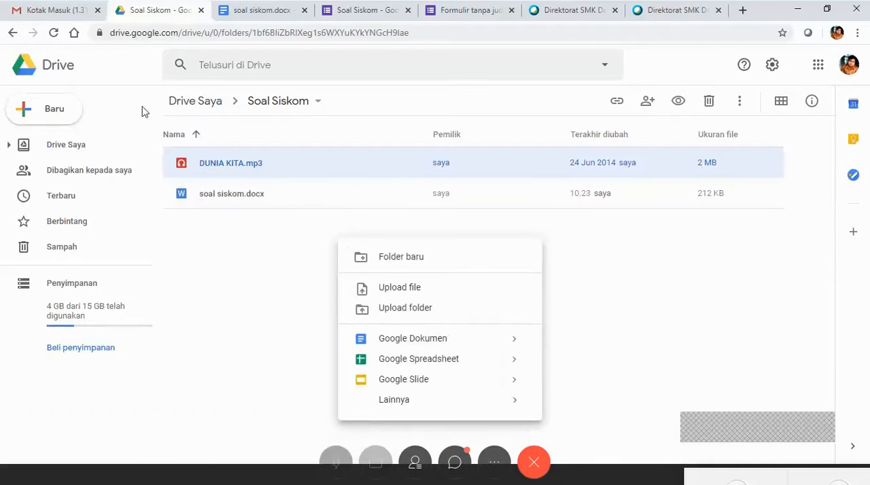
click(53, 34)
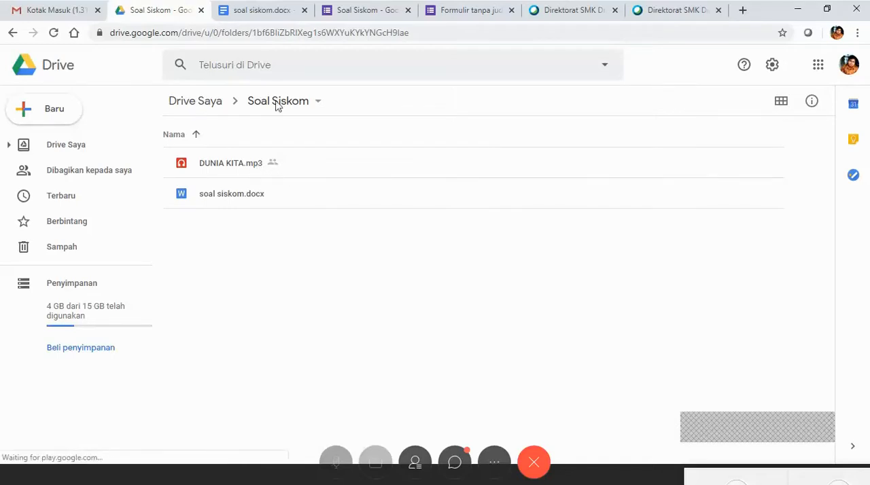
Switch to the Soal Siskom form and add a blank multiple-choice question below the last gate-symbol question.
click(346, 13)
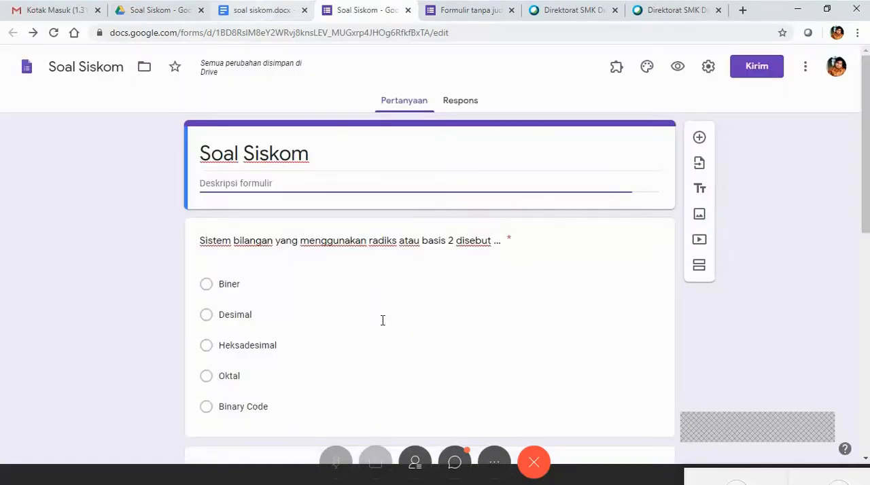
scroll(385, 317, down, 4)
scroll(387, 314, down, 4)
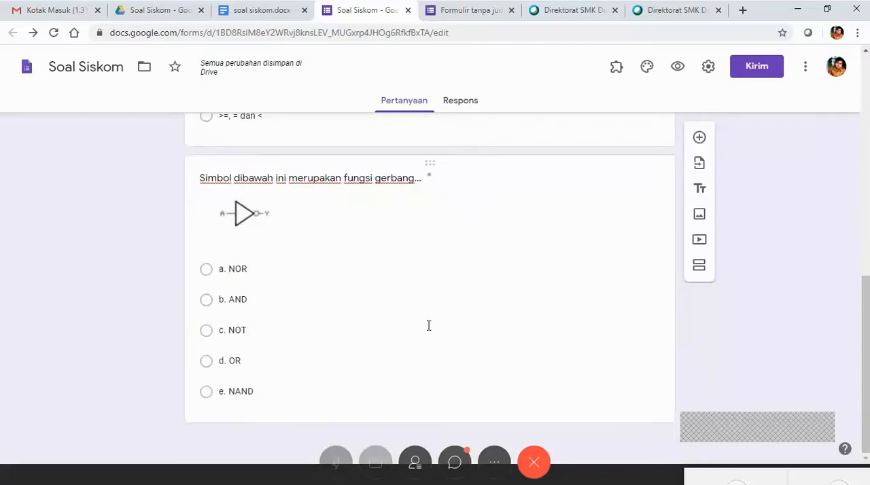
click(701, 141)
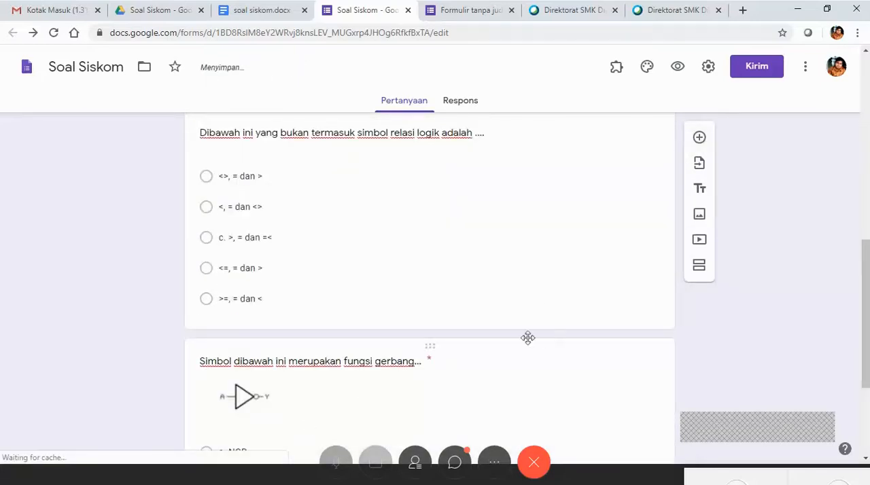
scroll(528, 344, down, 3)
click(383, 265)
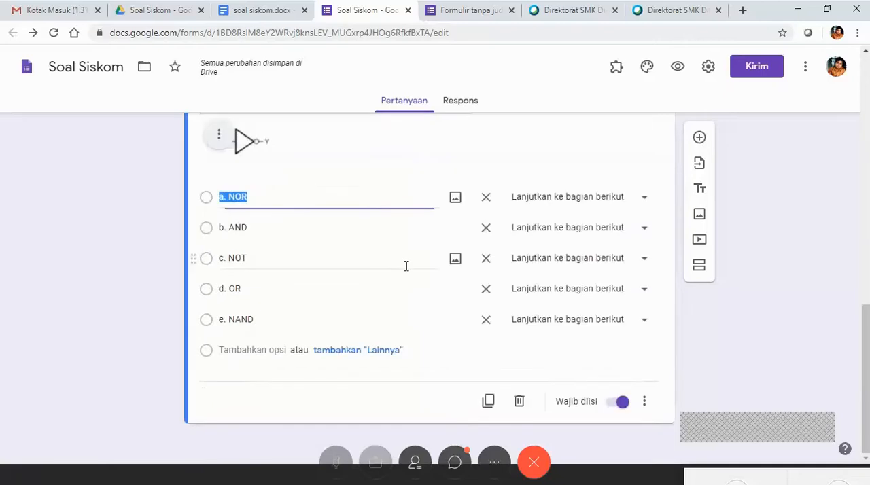
click(700, 139)
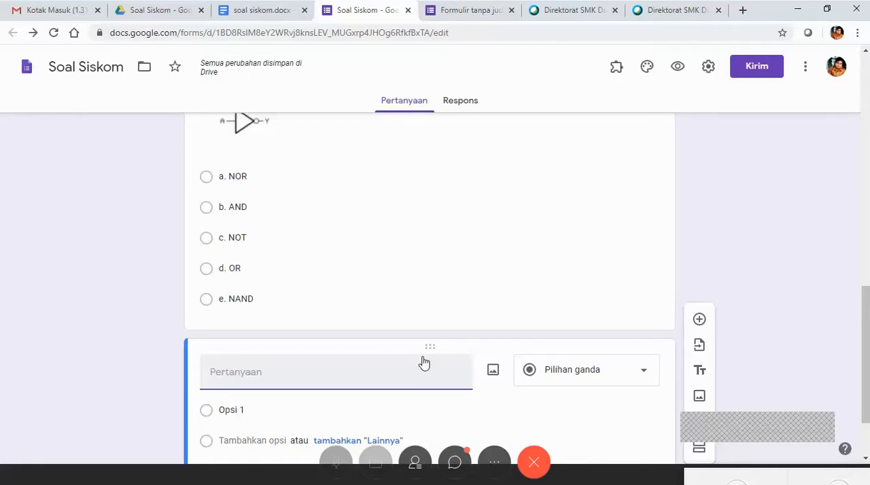
Enter the new question's text as "Silahkan ikuti petunjuk pada soal berikut dengan cara menklik".
text(Silahka)
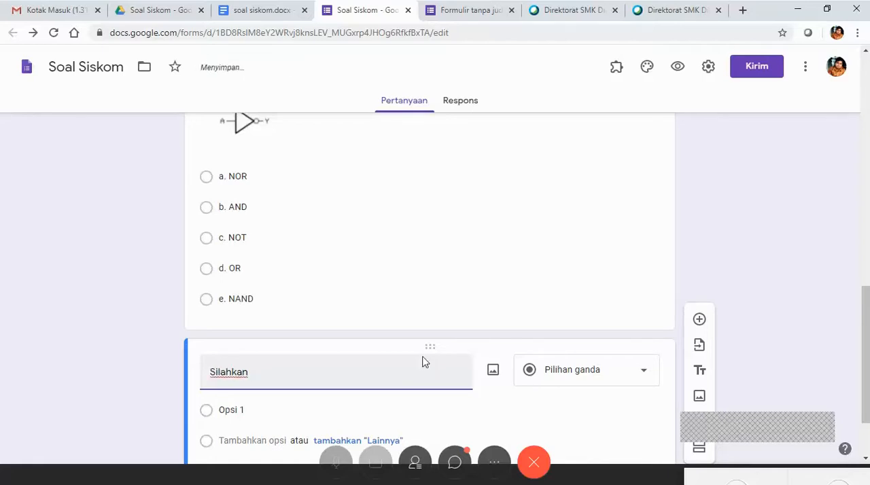
text(n )
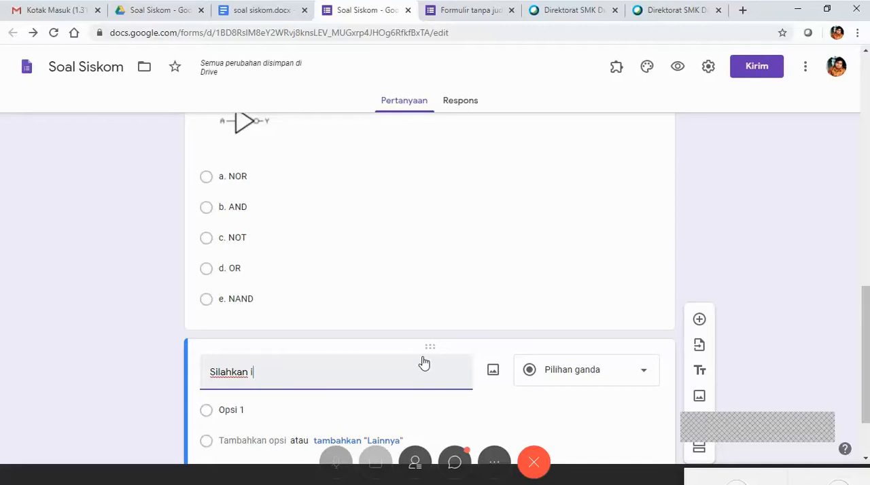
text(ikuti )
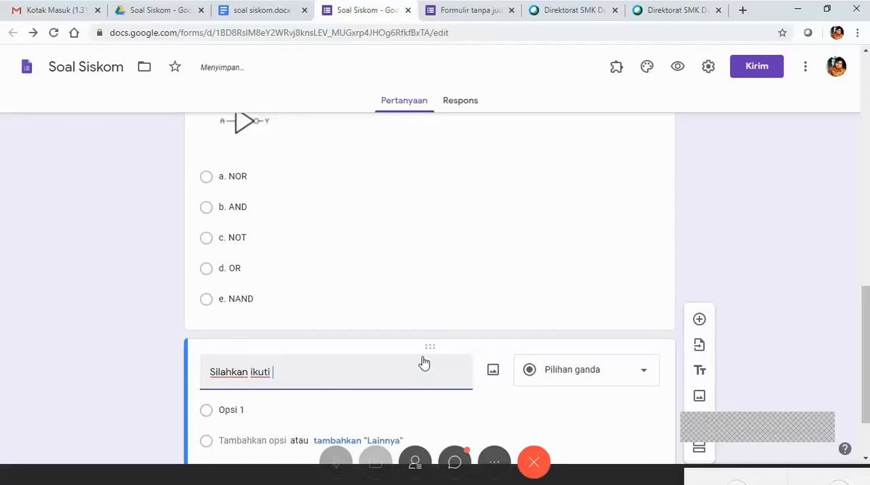
text(petunu)
key(BackSpace)
text(juk pada)
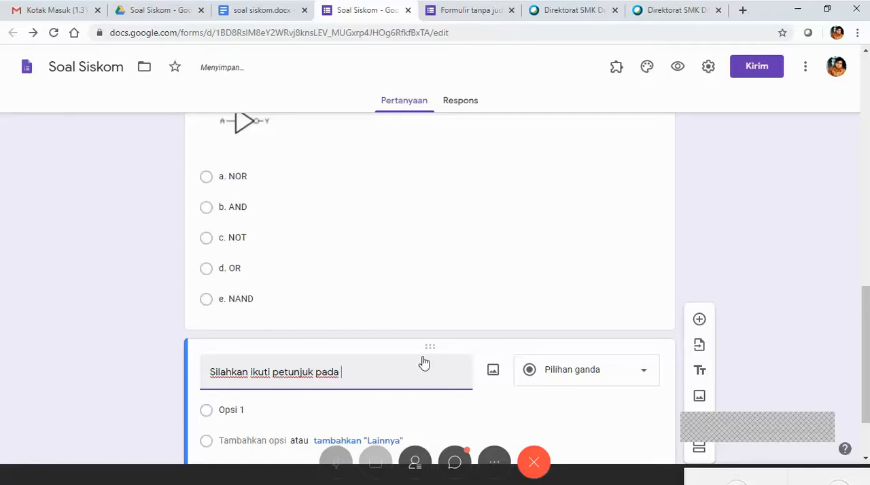
text( soal b)
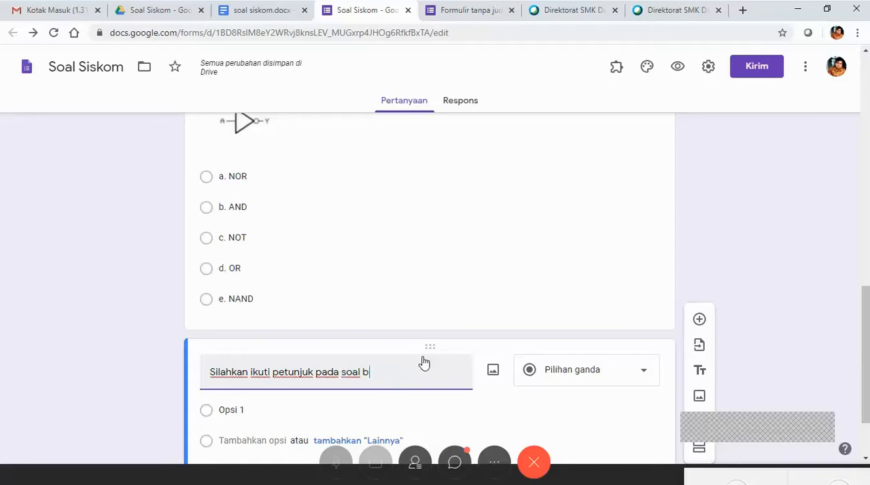
text(erikut dengan c)
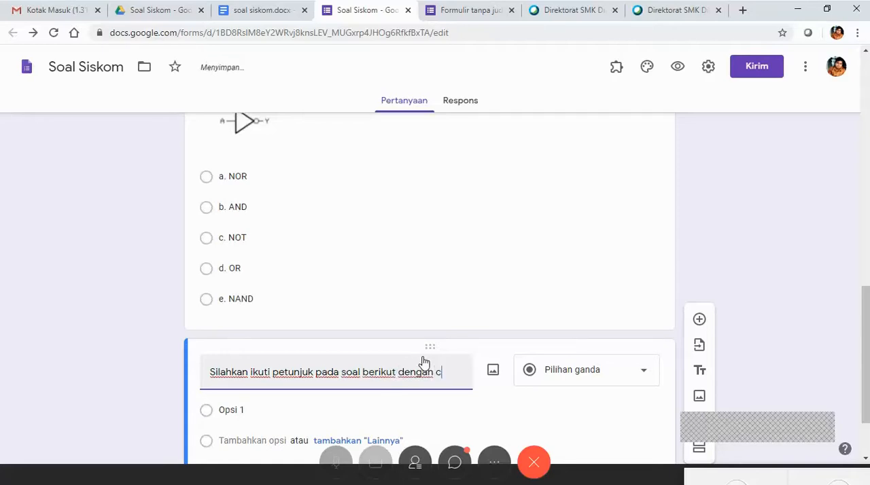
text(ara men)
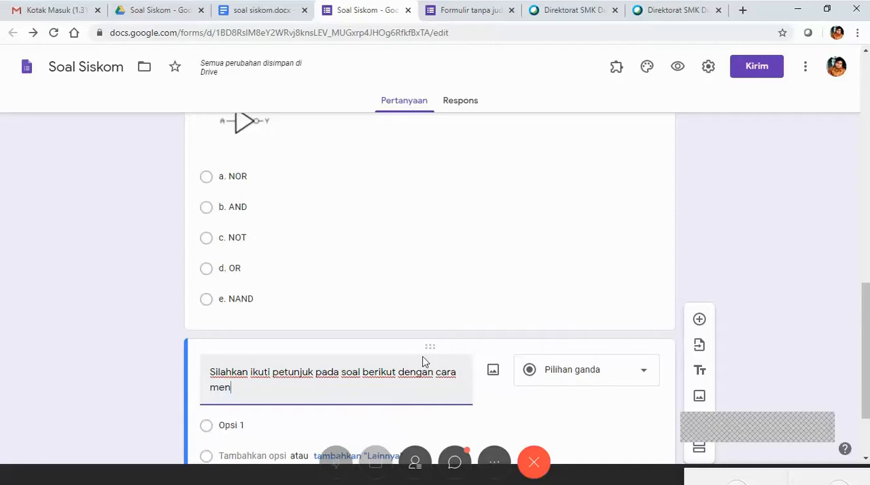
text(klik)
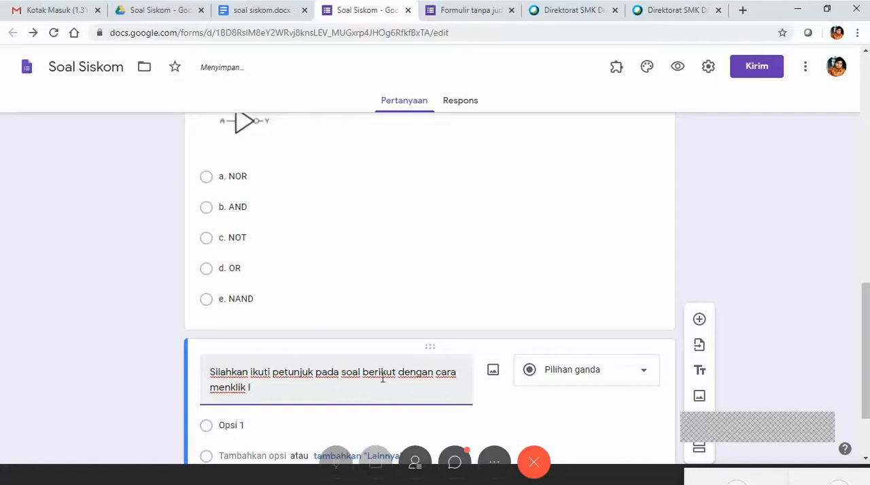
Remove "berikut" after "soal" in the question text and complete its ending with "link berikut".
click(399, 372)
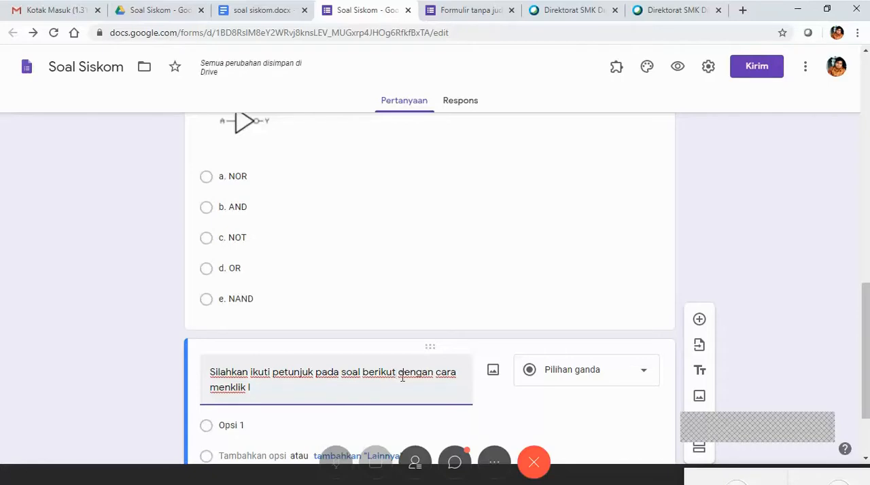
key(BackSpace)
key(BackSpace)
key(BackSpace)
key(BackSpace)
key(BackSpace)
key(BackSpace)
key(BackSpace)
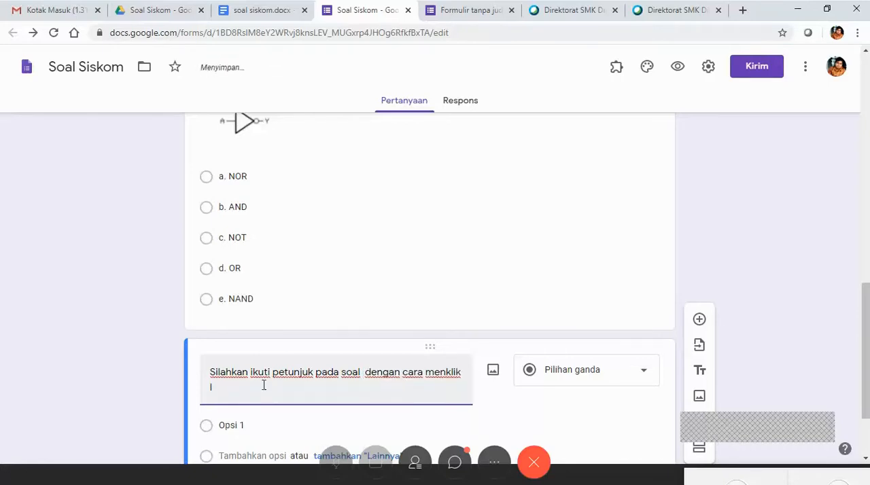
text(nk)
text( di bawah)
key(BackSpace)
key(BackSpace)
key(BackSpace)
key(BackSpace)
key(BackSpace)
key(BackSpace)
key(BackSpace)
key(BackSpace)
key(BackSpace)
text(berikut)
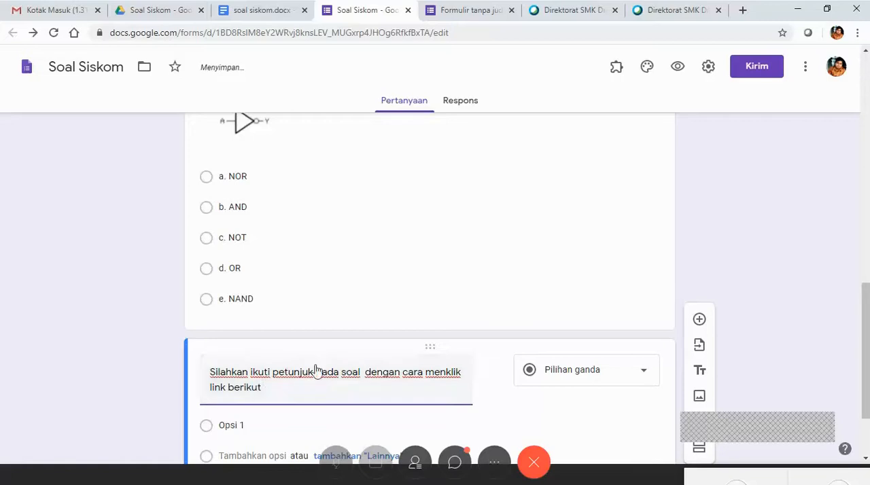
Return to the Soal Siskom folder in Google Drive and copy the sharing link of DUNIA KITA.mp3.
click(297, 9)
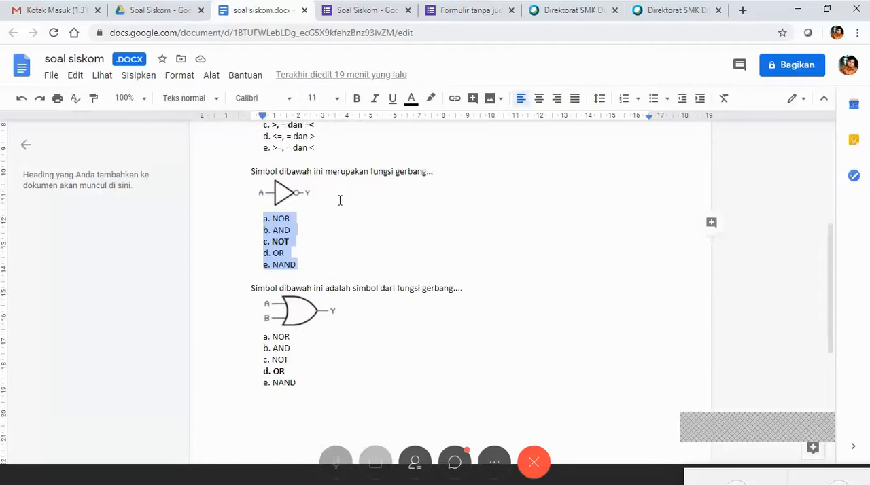
click(358, 10)
click(189, 15)
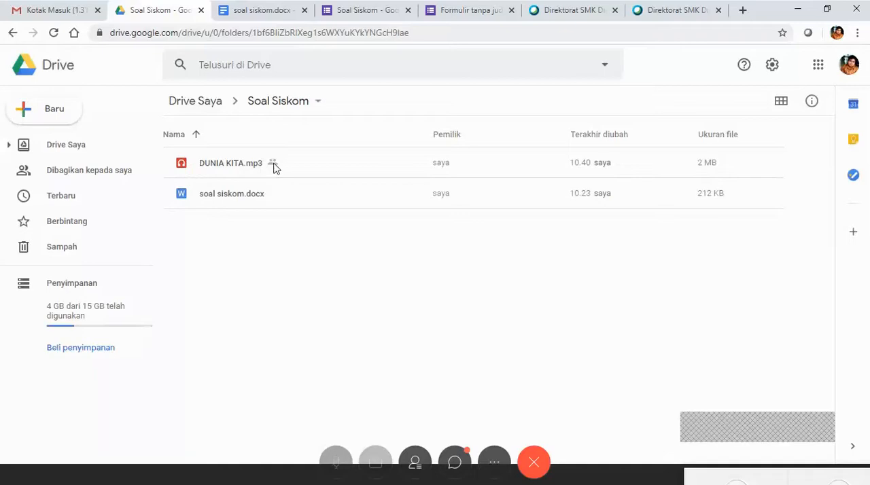
click(274, 167)
right_click(262, 171)
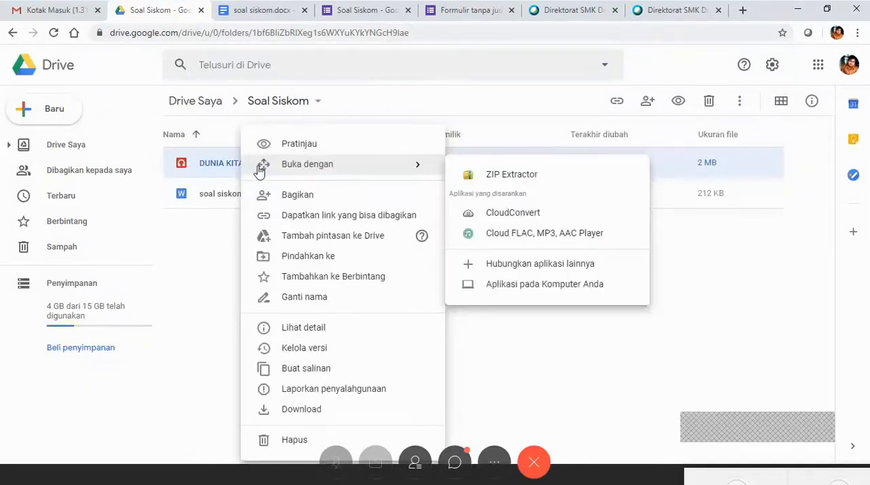
click(297, 197)
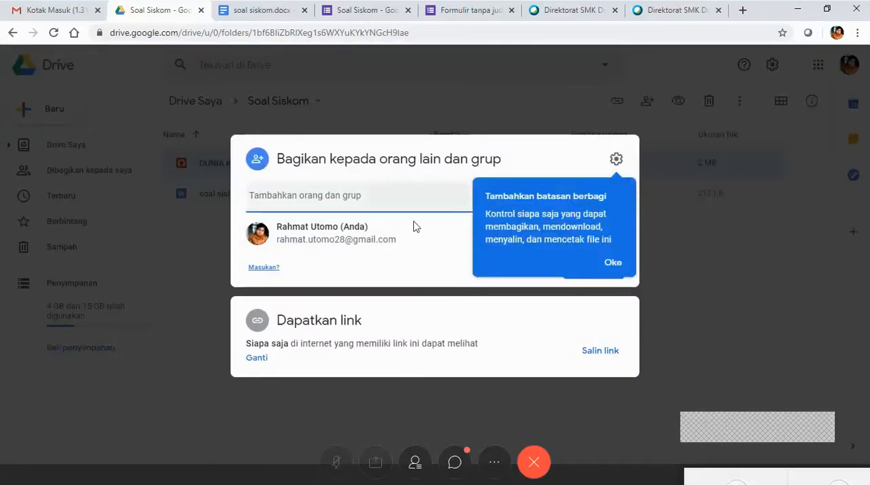
right_click(604, 354)
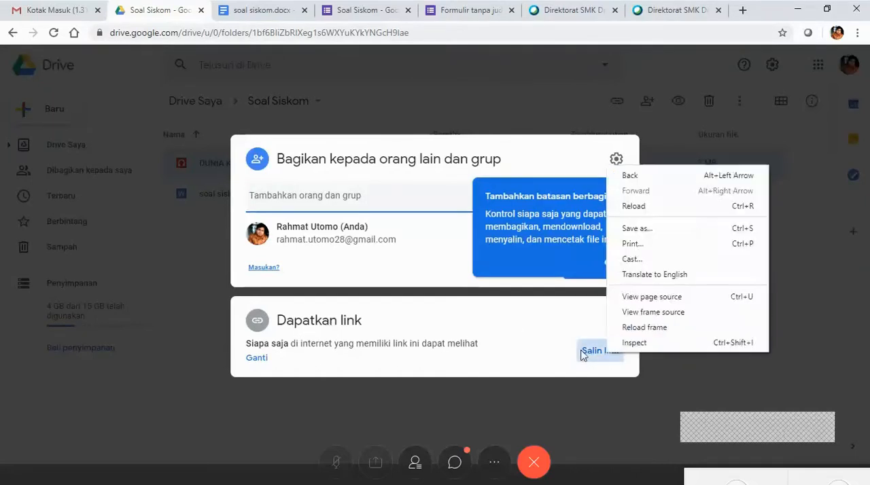
click(588, 354)
click(589, 354)
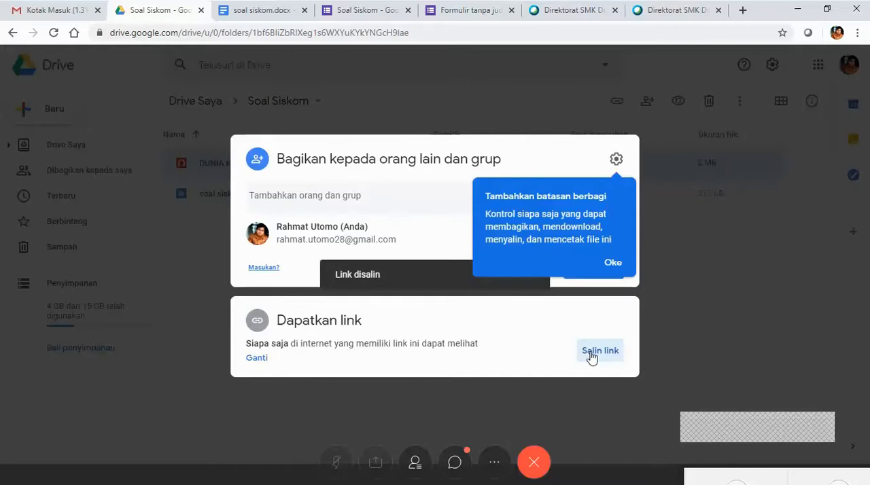
In the Soal Siskom form, replace the word "berikut" at the end of the new question with the copied audio link.
click(360, 10)
click(273, 389)
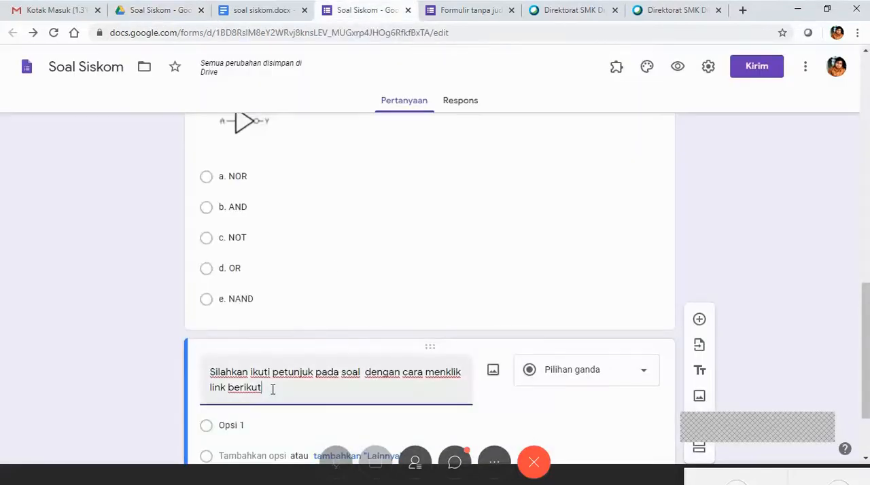
double_click(273, 389)
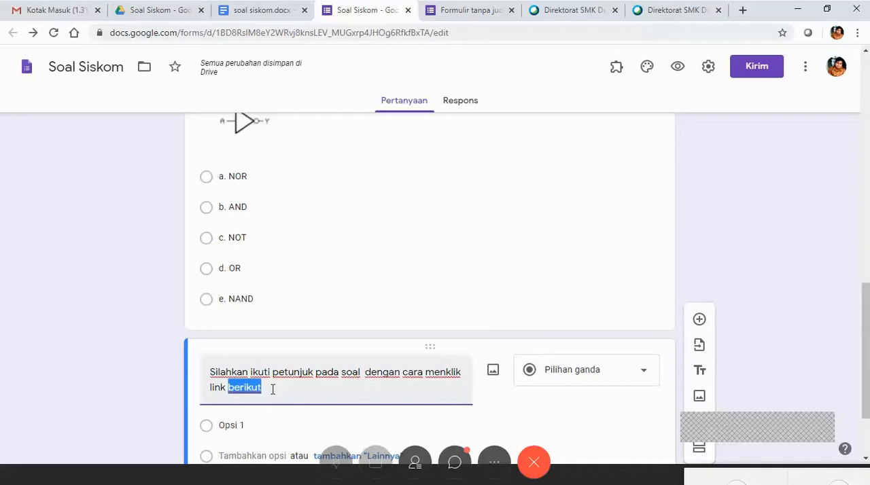
right_click(273, 389)
click(269, 395)
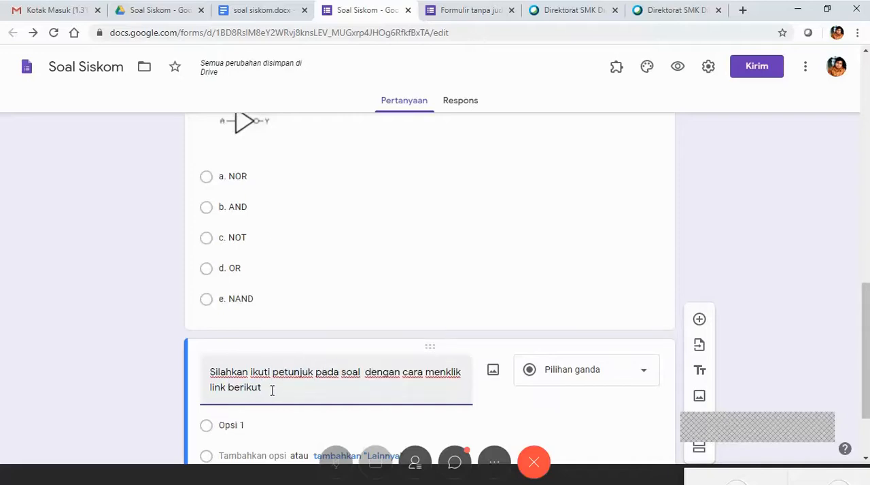
right_click(272, 391)
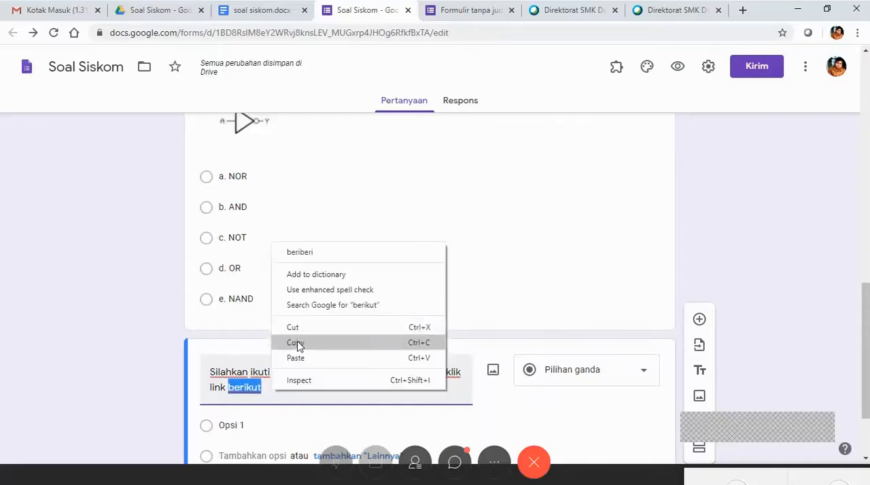
click(301, 359)
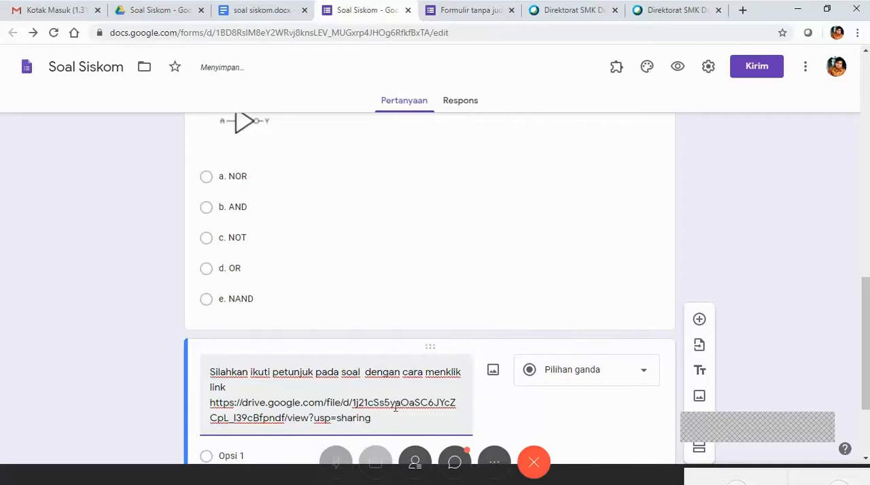
scroll(395, 429, down, 2)
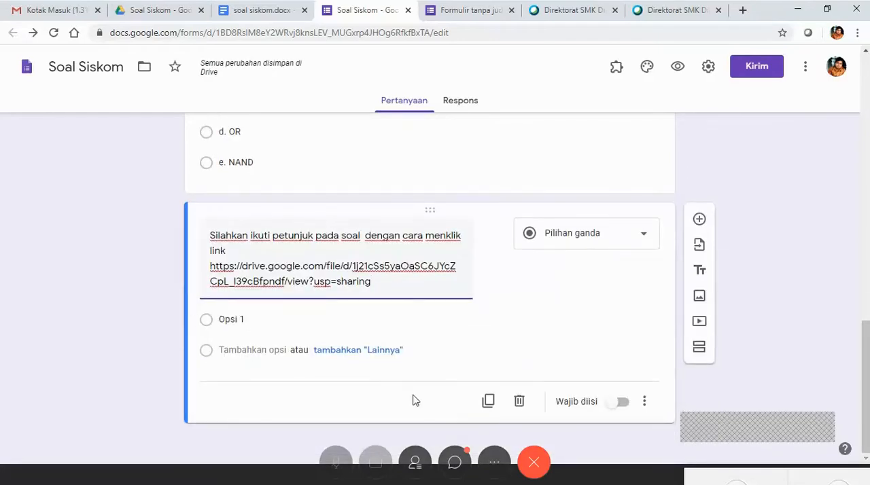
click(394, 292)
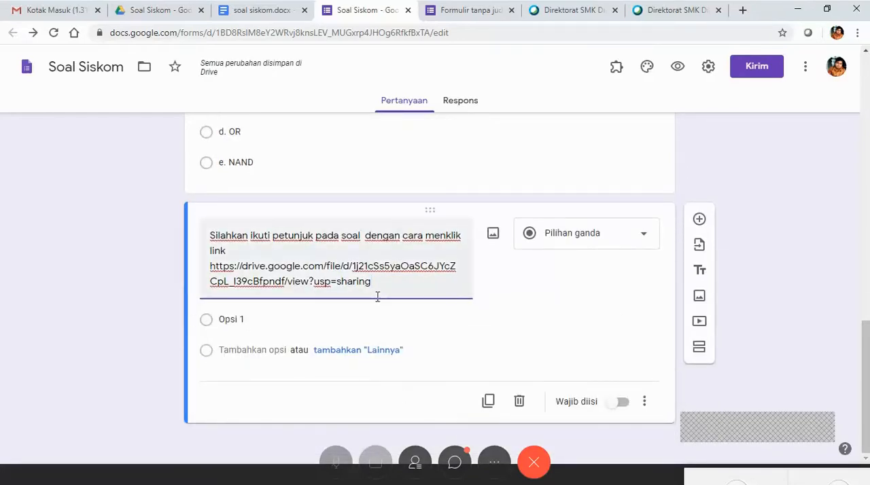
Insert "berikut," after "link" in the audio question's text, ahead of the pasted Drive link.
click(237, 251)
text(beriku)
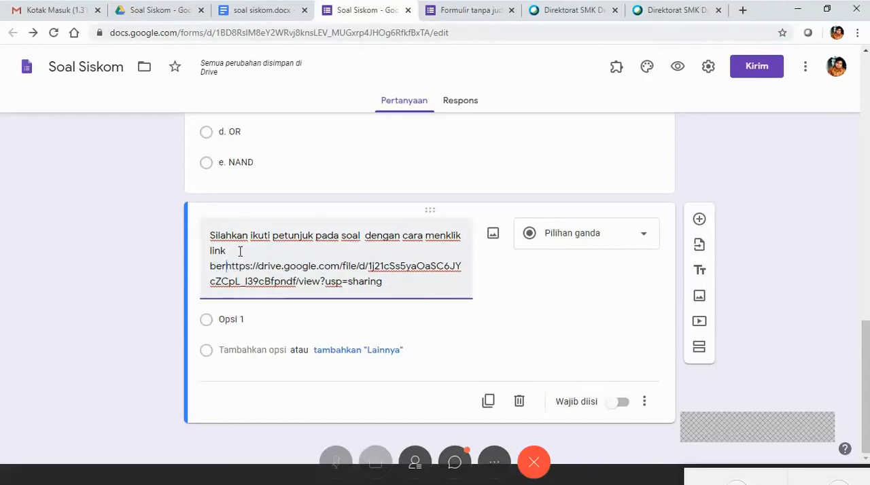
key(BackSpace)
key(BackSpace)
key(BackSpace)
key(BackSpace)
key(BackSpace)
key(BackSpace)
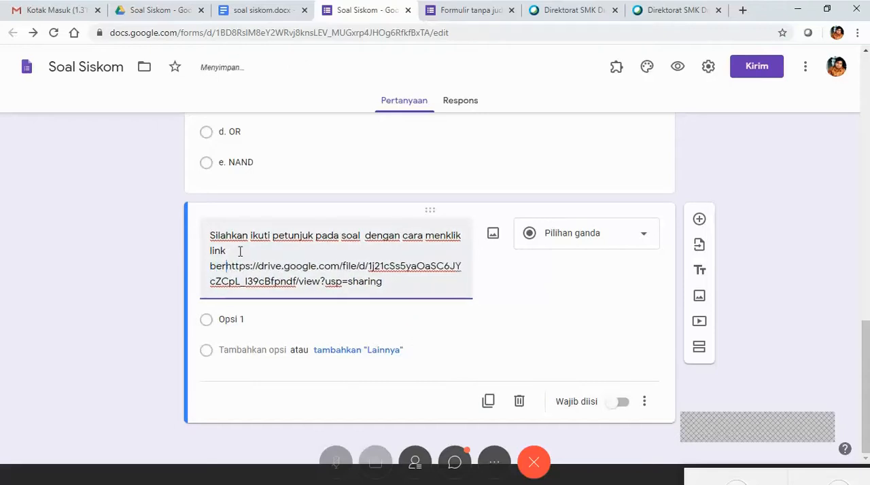
key(BackSpace)
text(berik)
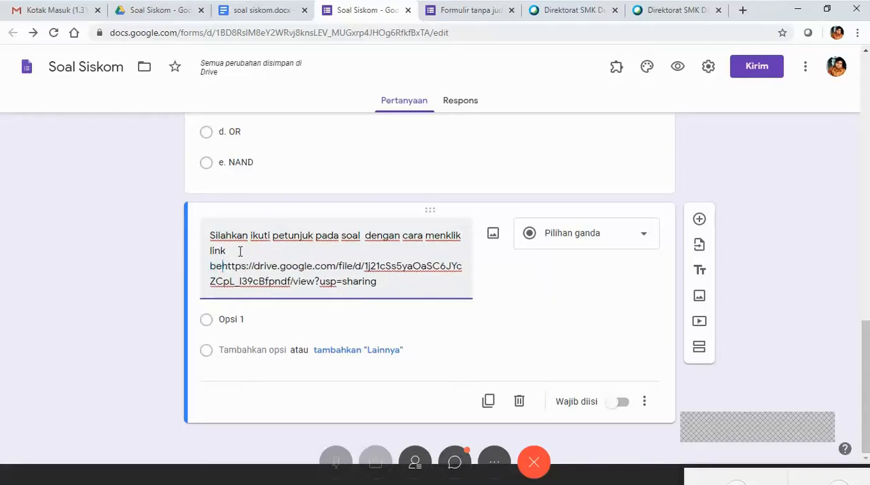
text(ut)
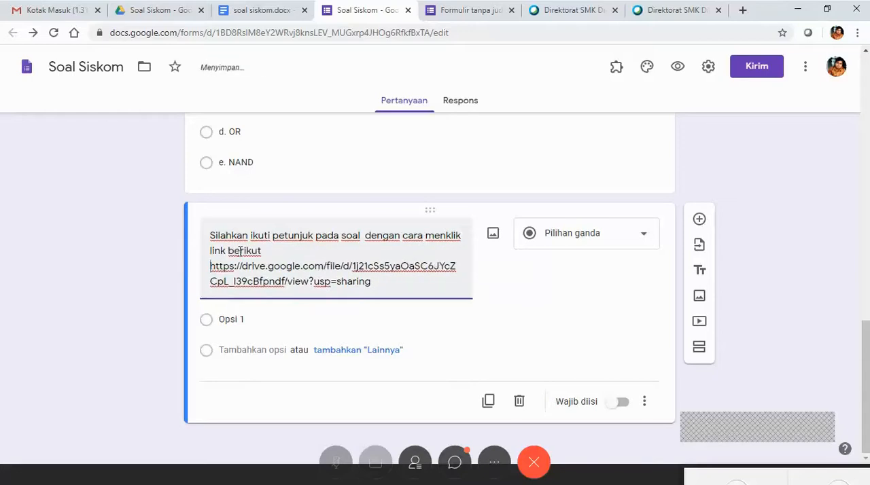
key(BackSpace)
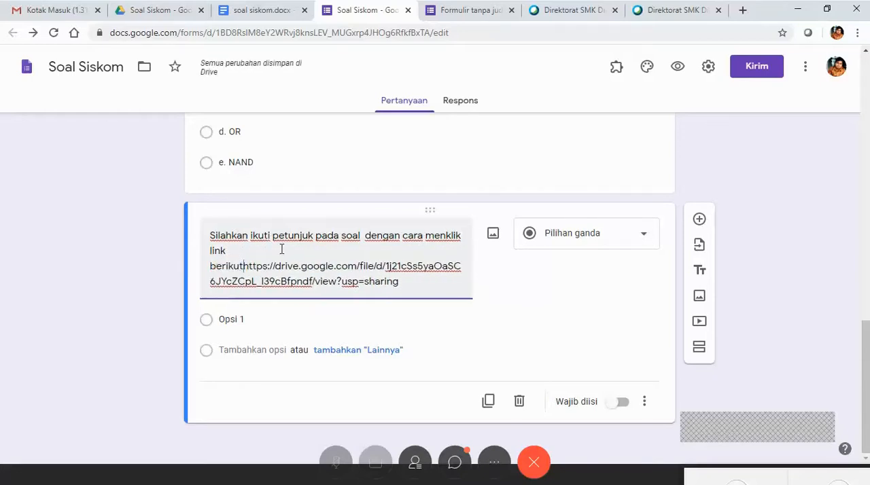
text(,)
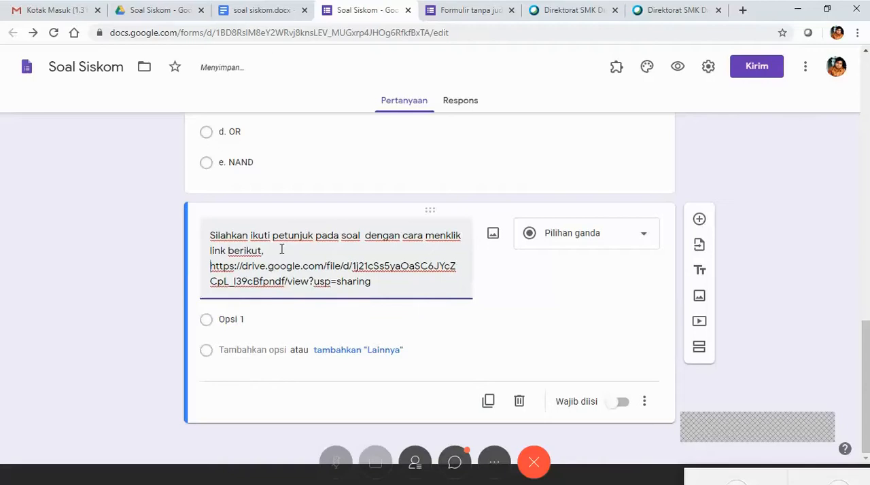
Continue the audio question's instruction after "berikut," with "lalu deskripsikan".
click(258, 321)
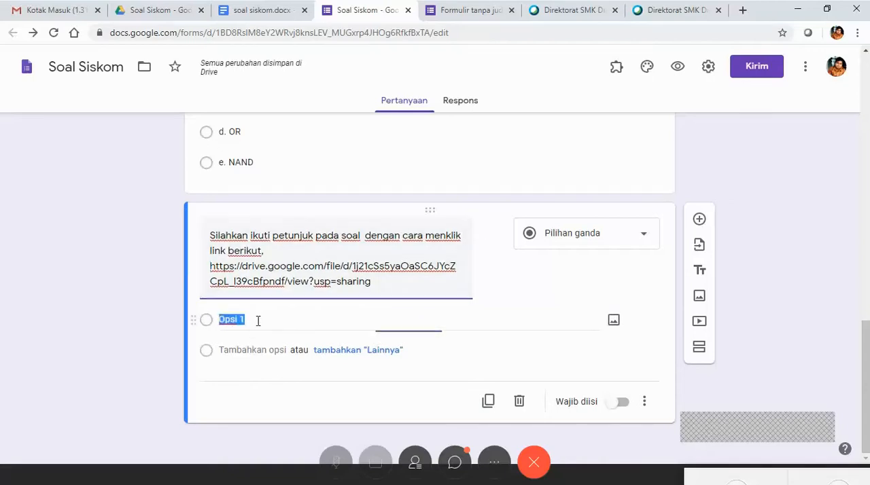
click(634, 235)
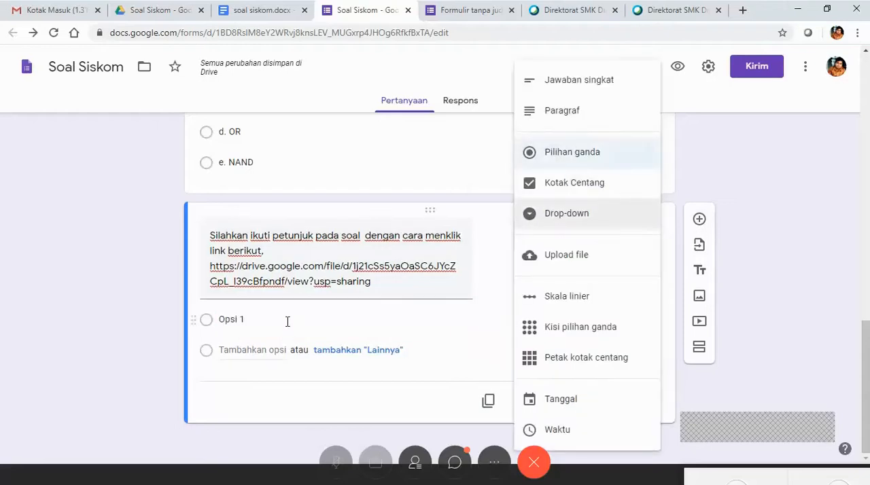
click(292, 251)
click(293, 251)
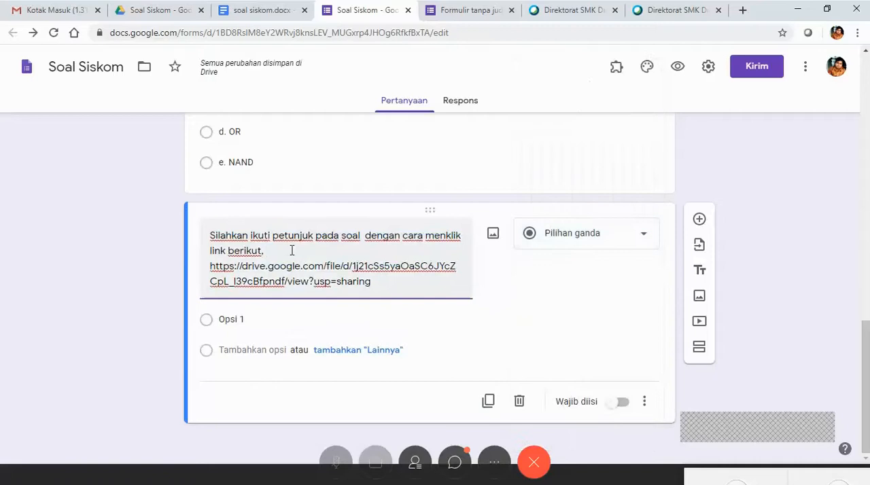
text(lalu )
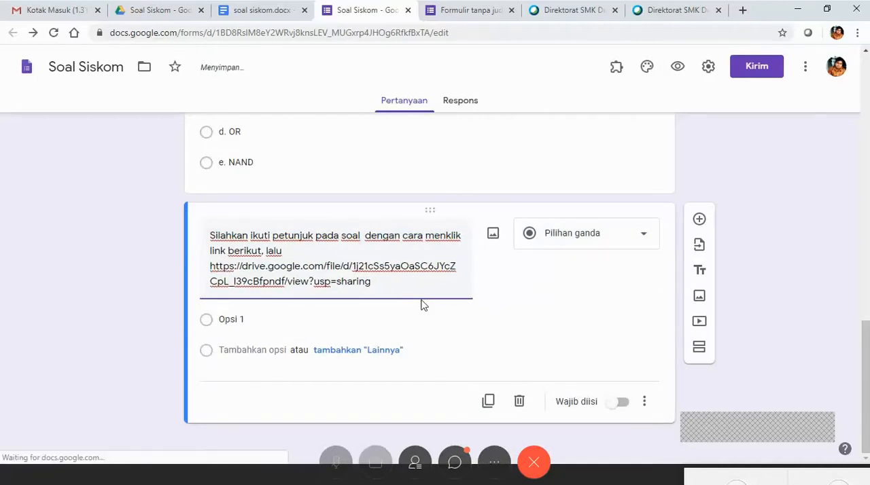
text(s)
key(BackSpace)
text(de)
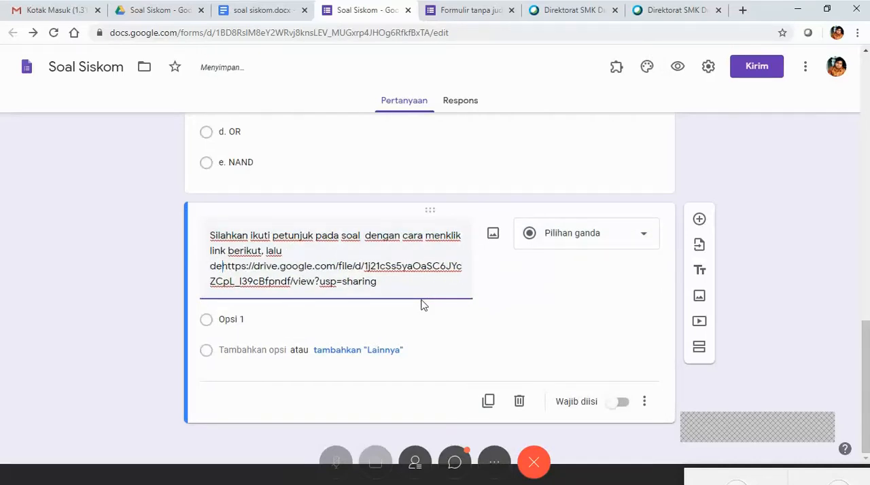
text(skripsik)
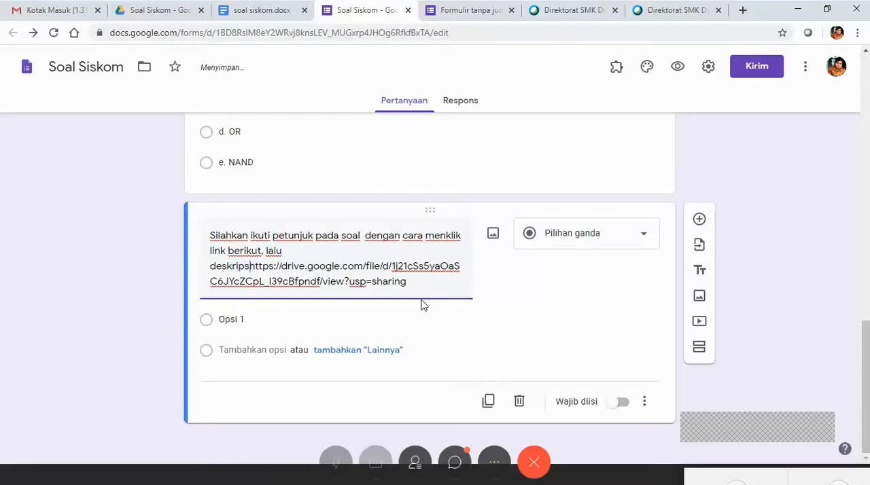
text(an)
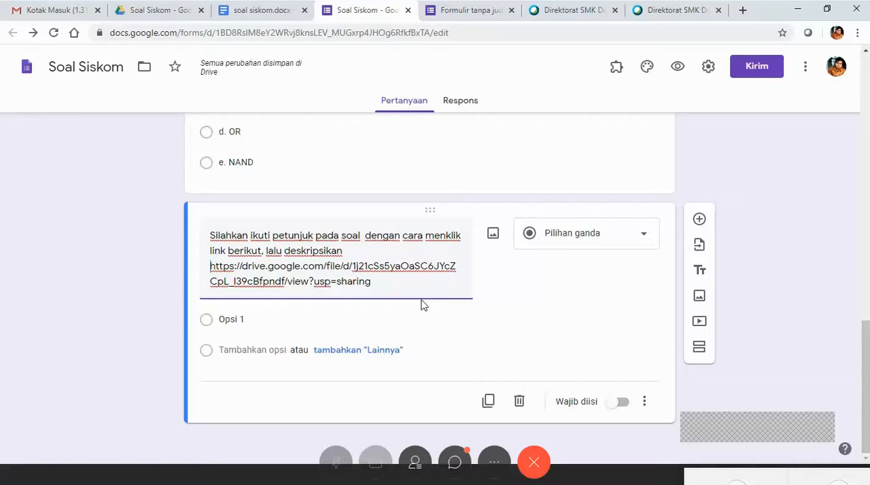
text(percakapan)
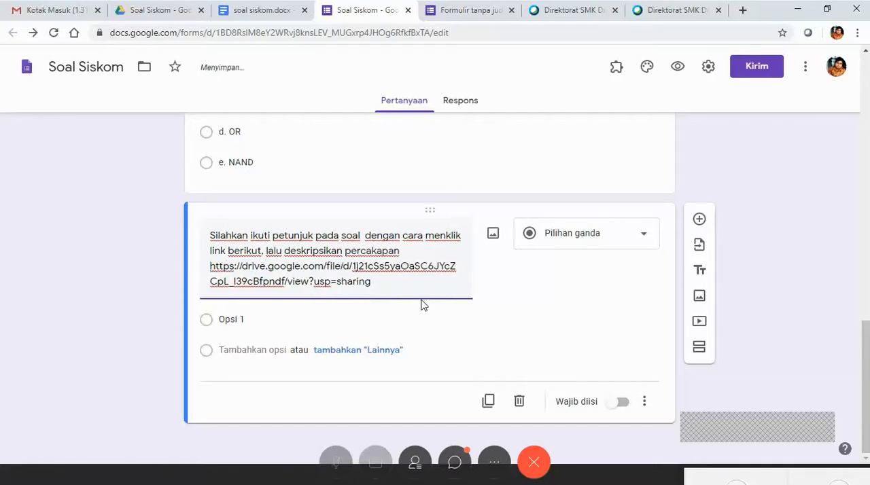
key(BackSpace)
key(BackSpace)
key(BackSpace)
key(BackSpace)
key(BackSpace)
key(BackSpace)
key(BackSpace)
key(BackSpace)
key(BackSpace)
key(BackSpace)
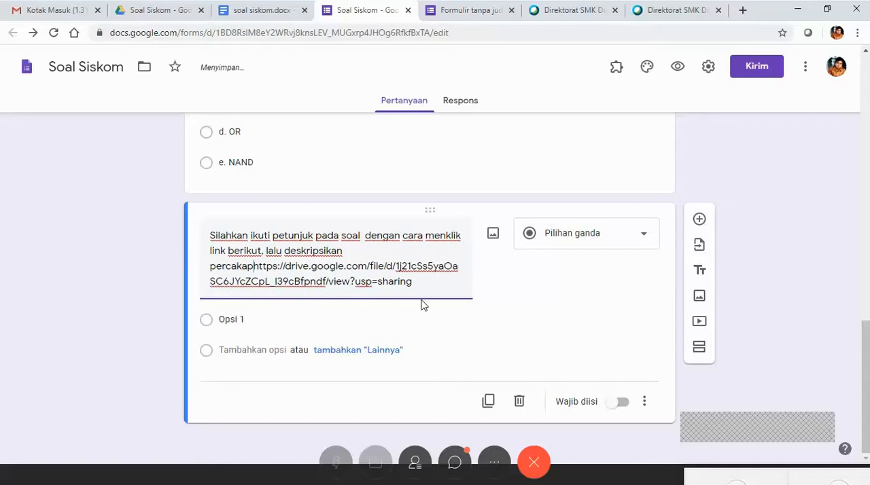
key(BackSpace)
Complete the instruction after "deskripsikan" with "makna lagu tesebut" and a line break before the Drive link.
text(makna )
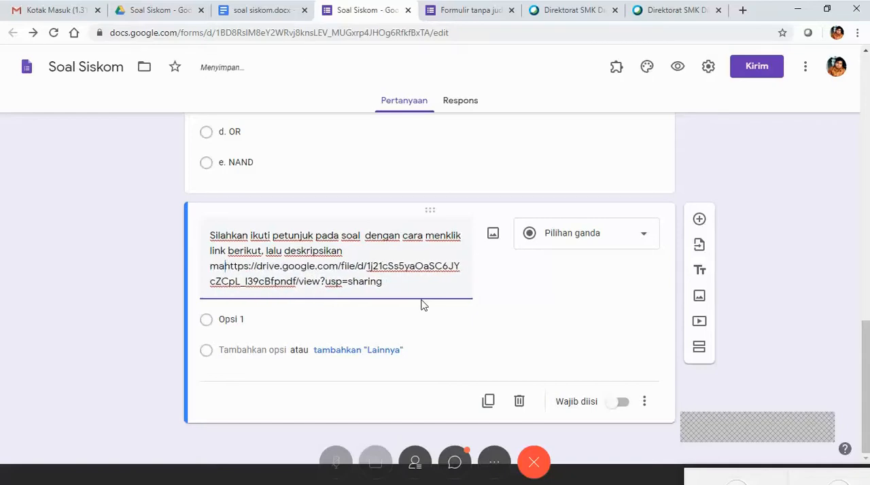
text(lagu ter)
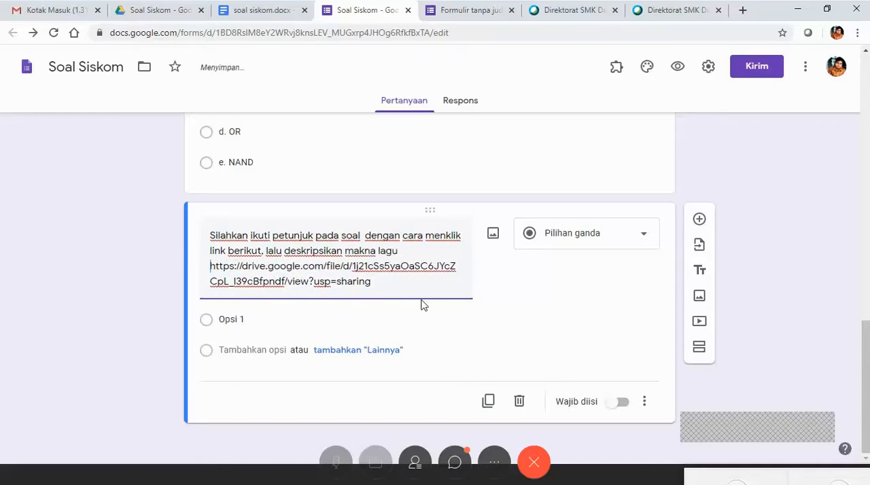
key(BackSpace)
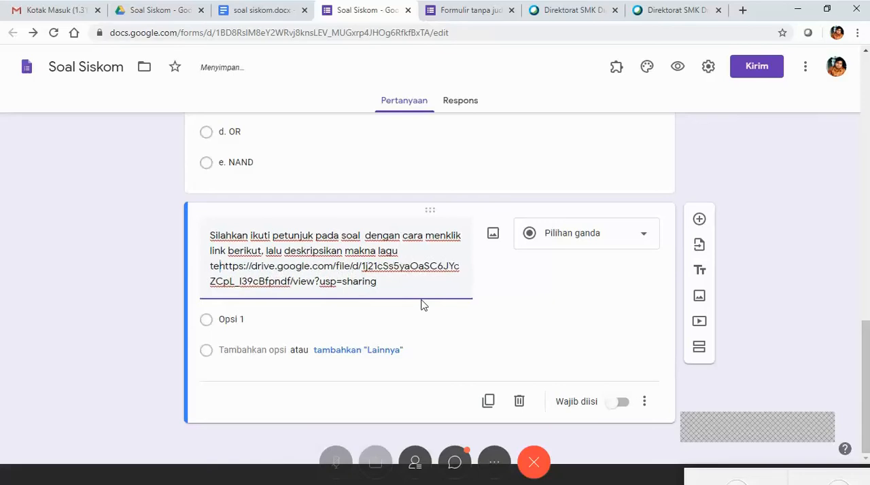
text(sebut)
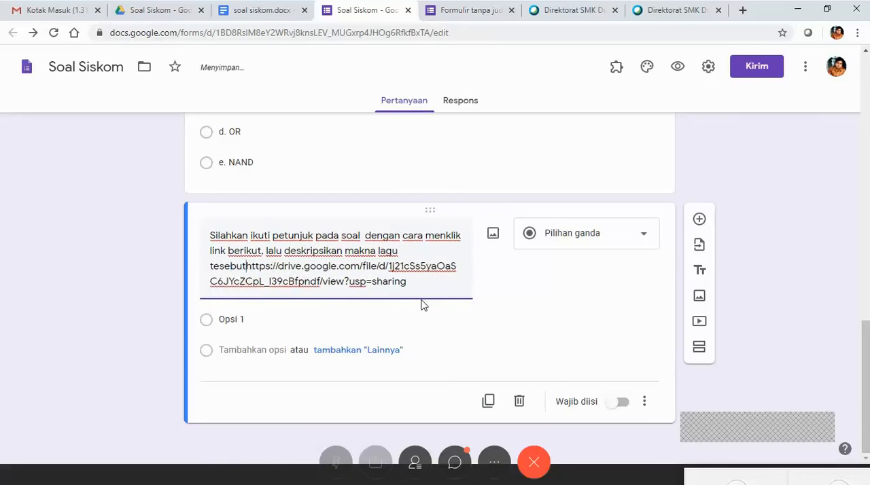
key(Return)
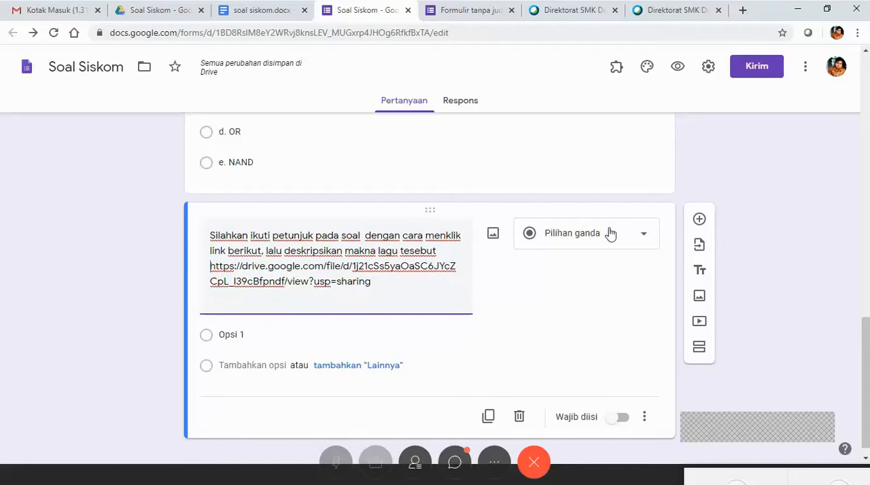
Change the audio question's type to Jawaban singkat and make the question required.
click(303, 336)
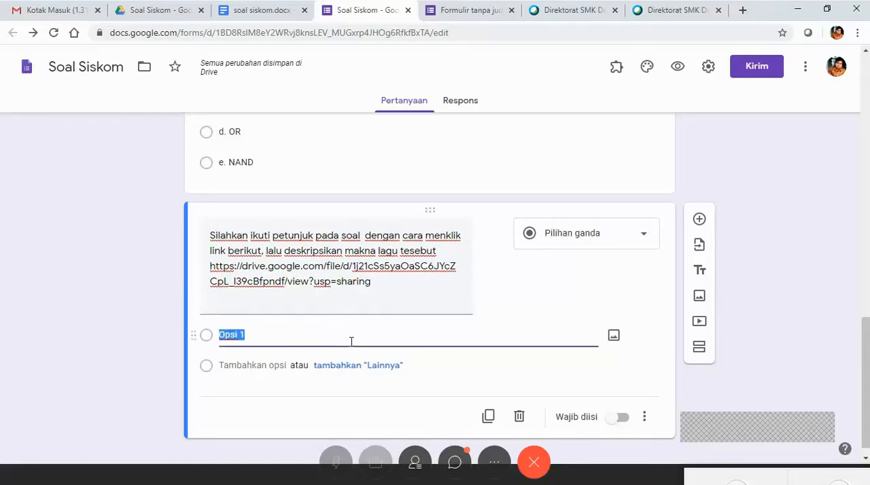
click(626, 240)
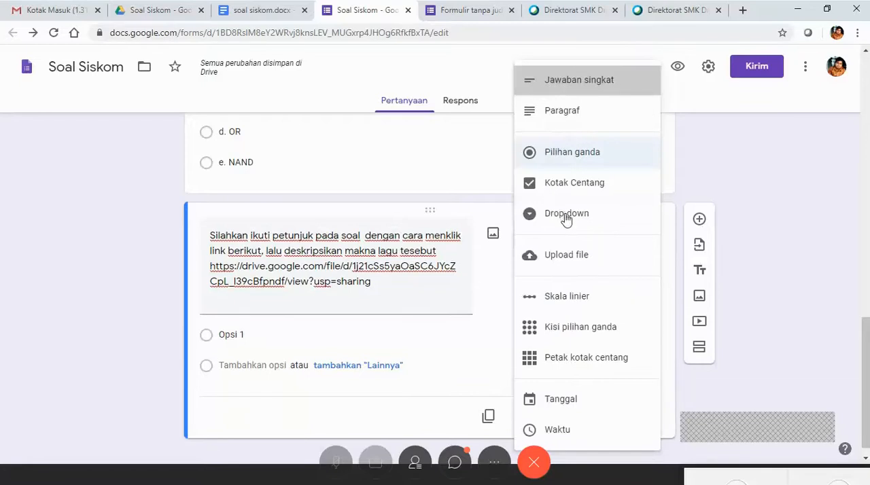
click(590, 82)
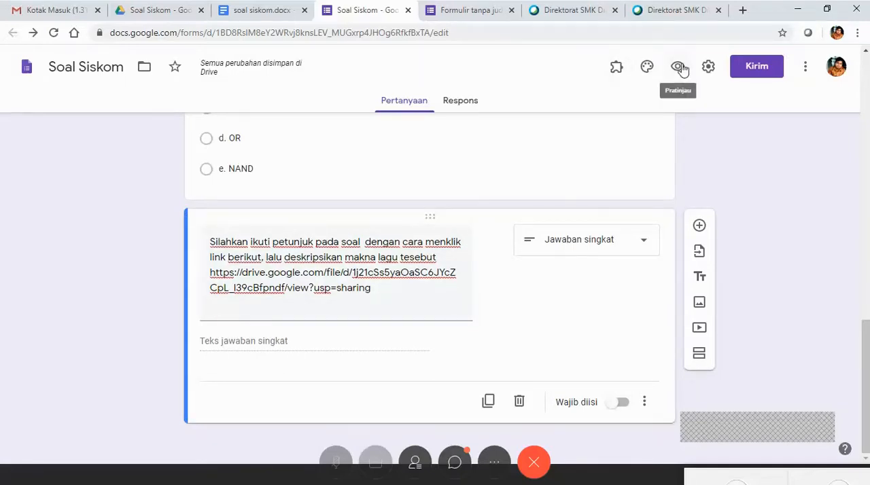
click(622, 402)
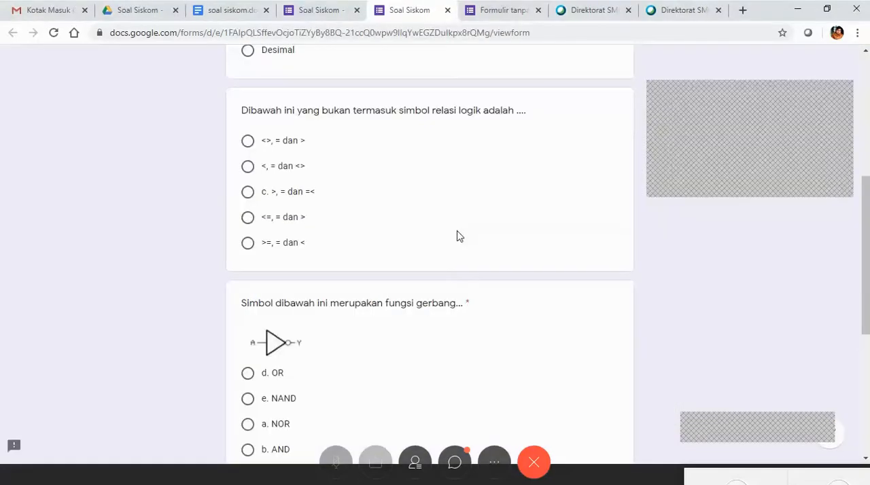
In the form preview, answer the three multiple-choice questions with "Oktal", "<, = dan <>" and "a. NOR".
scroll(276, 198, up, 5)
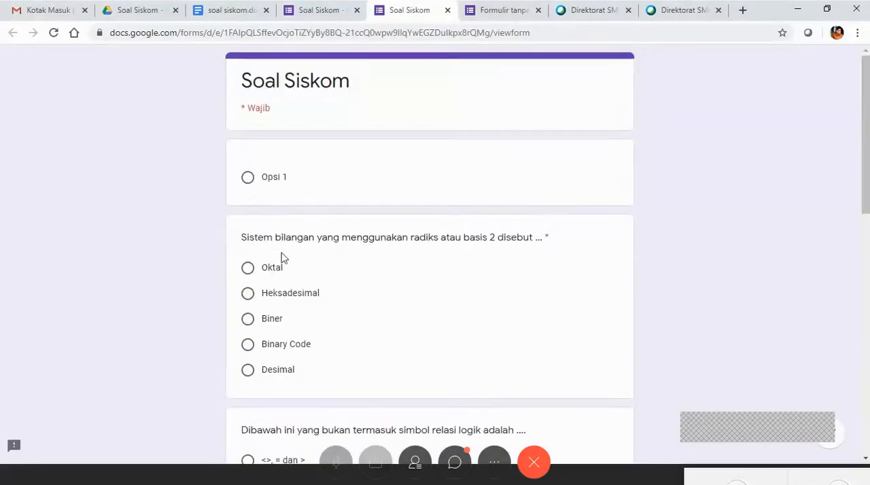
click(249, 270)
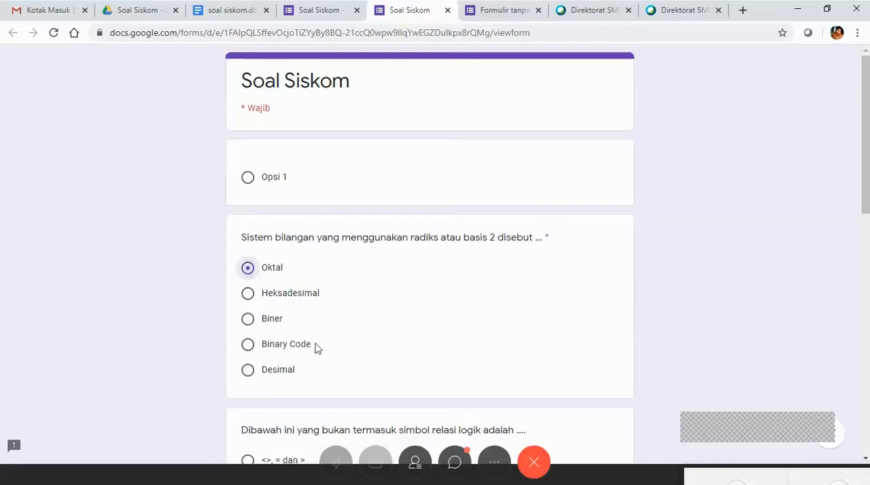
scroll(317, 348, down, 3)
click(249, 294)
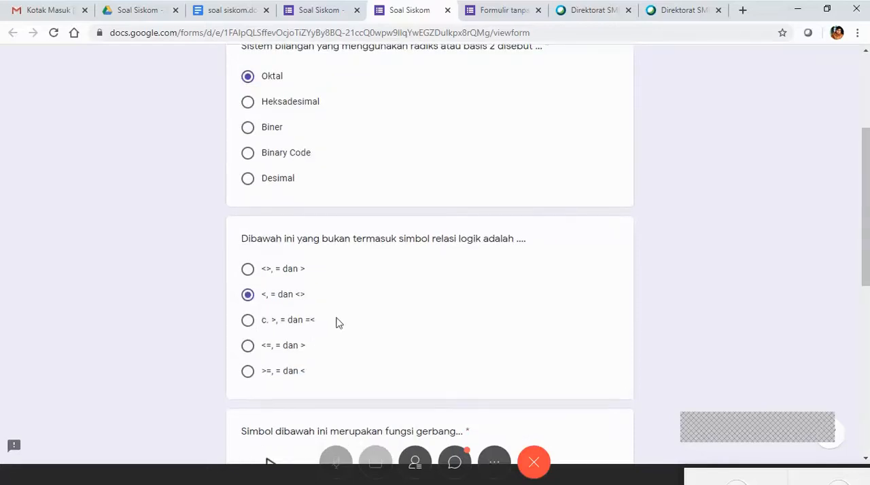
scroll(336, 324, down, 4)
click(299, 306)
scroll(397, 319, down, 3)
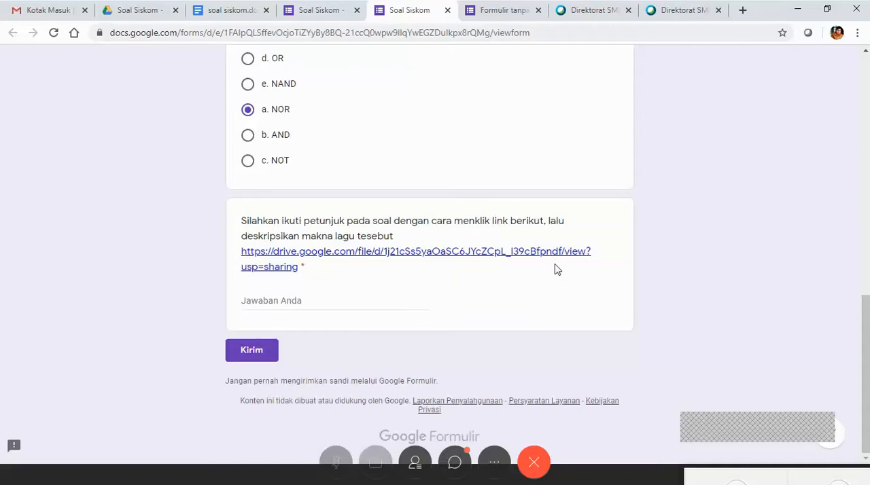
Test the last question's audio link in a new tab by briefly playing DUNIA KITA.mp3, and return to the form editor.
right_click(344, 258)
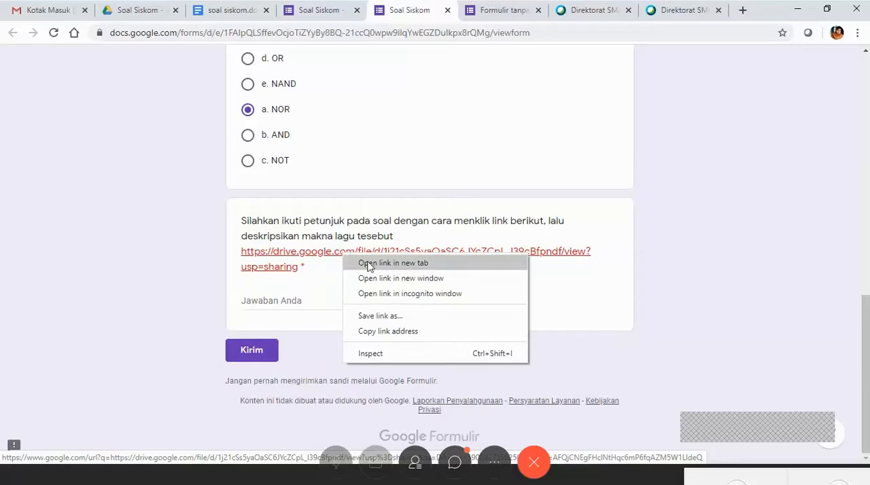
click(368, 264)
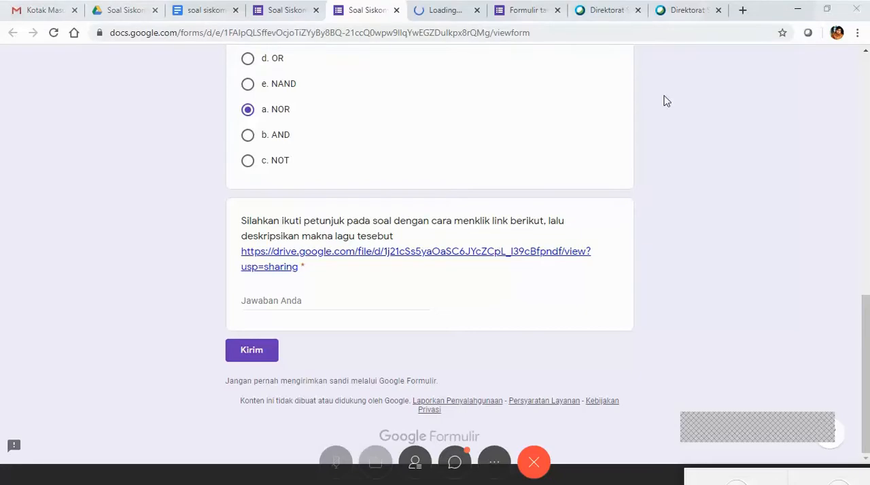
click(443, 19)
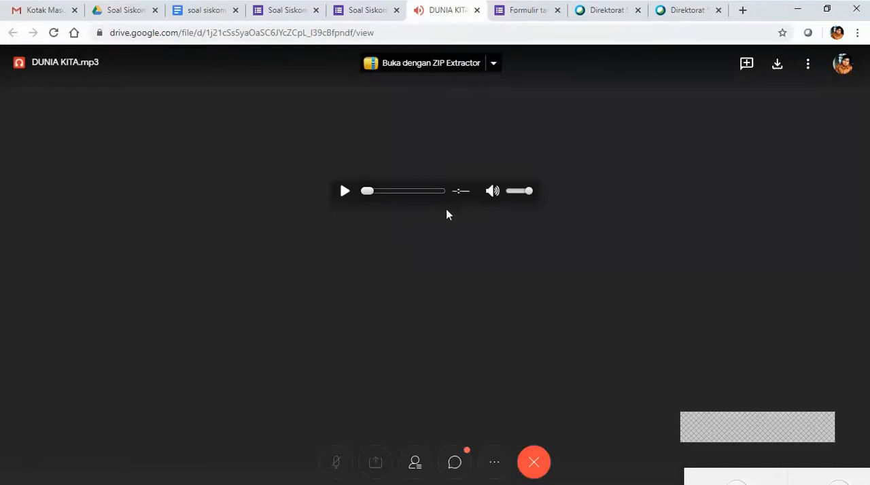
click(344, 193)
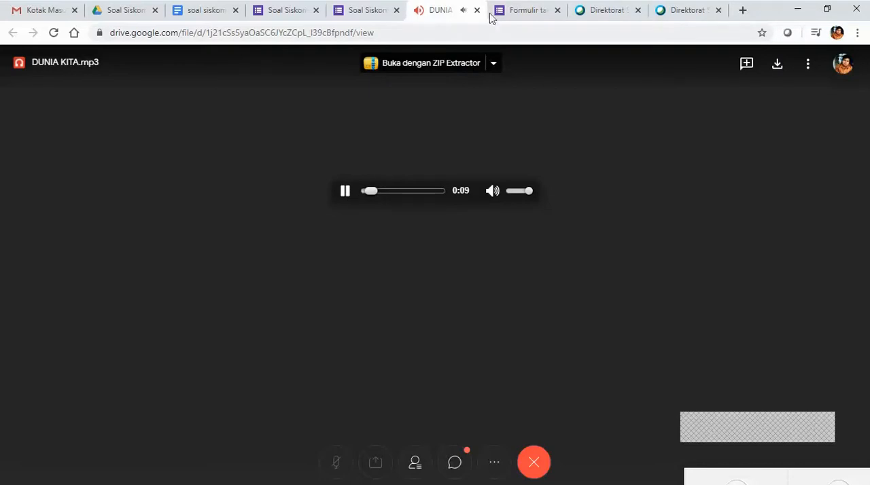
click(347, 192)
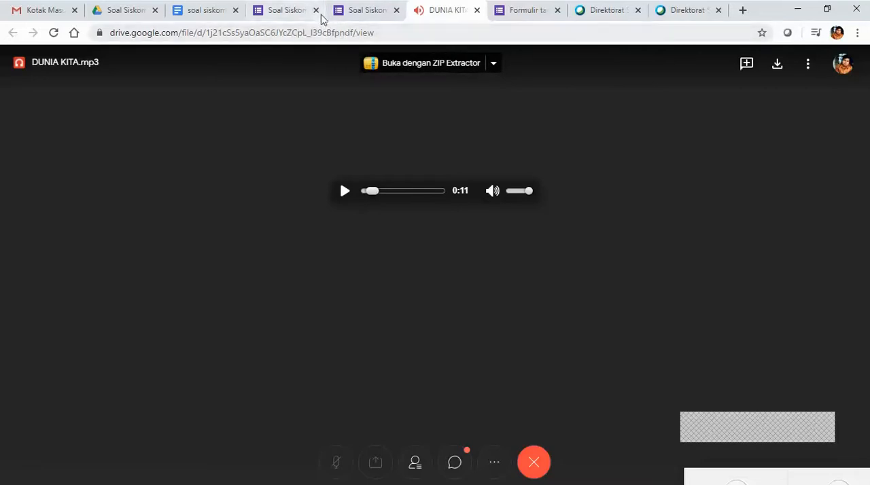
click(355, 16)
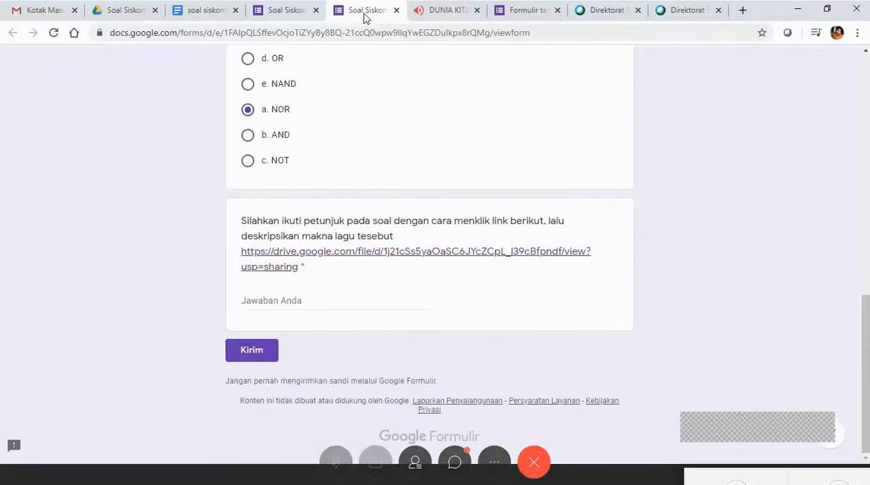
click(286, 9)
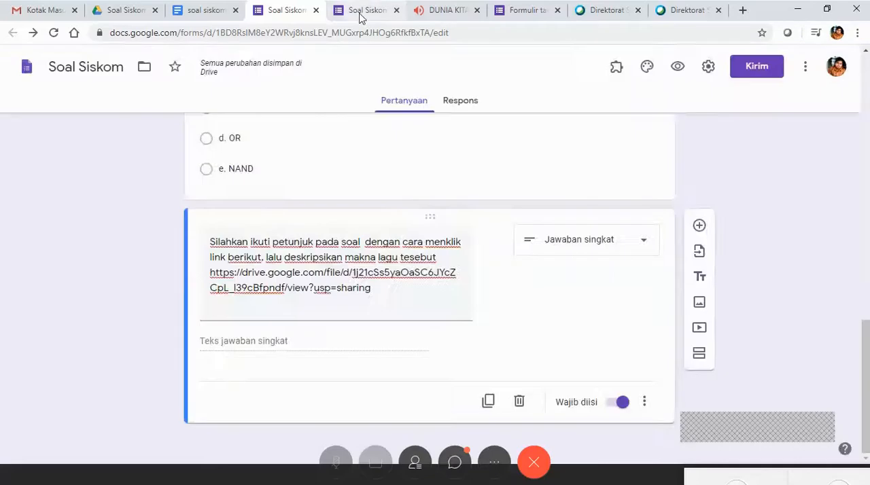
Add a new blank question below the audio question in the Soal Siskom form.
click(360, 12)
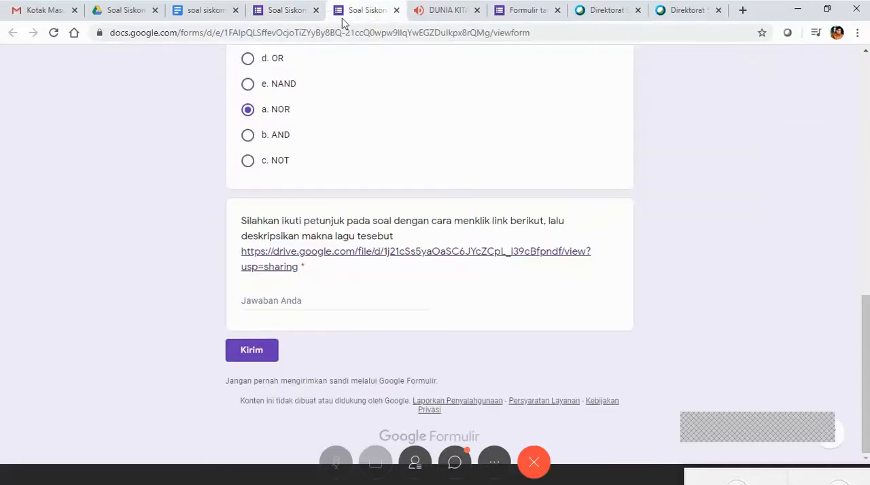
click(299, 11)
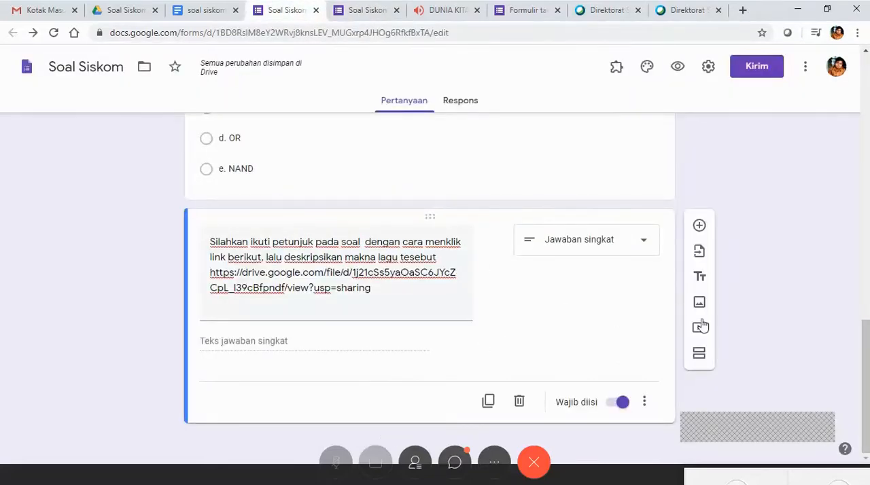
click(700, 228)
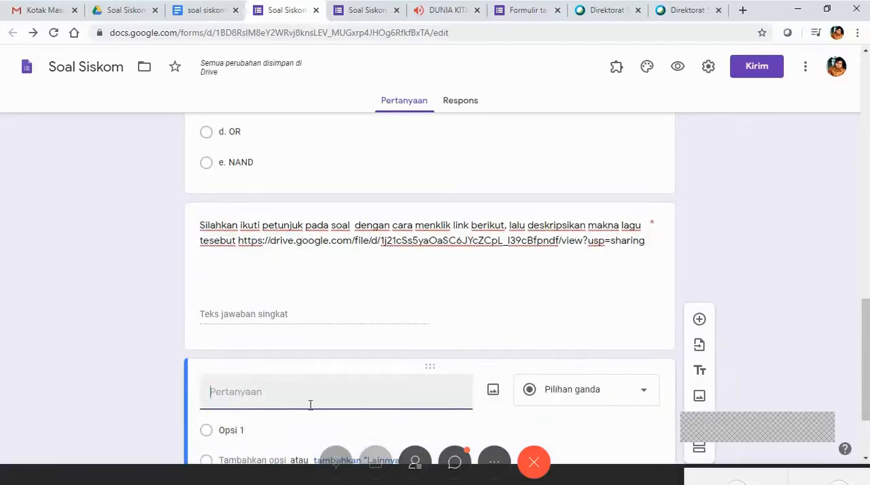
Switch to the Soal Siskom folder in Google Drive and reload it.
click(207, 12)
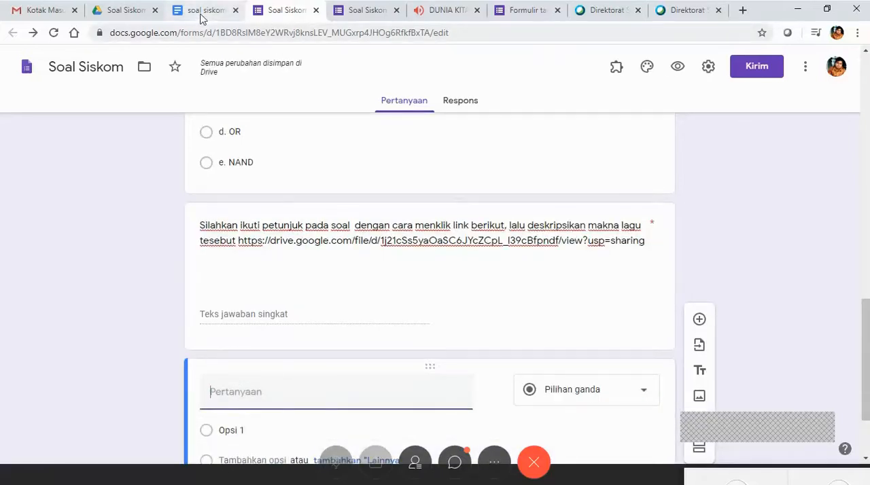
click(138, 15)
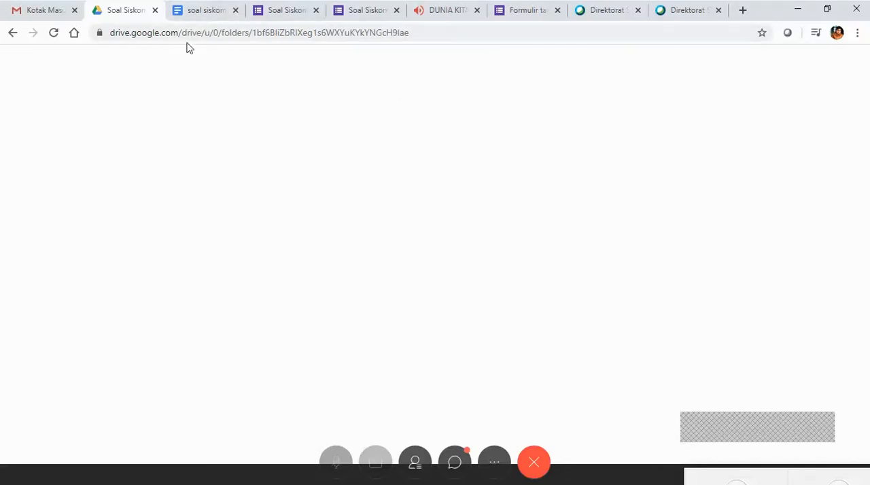
click(208, 12)
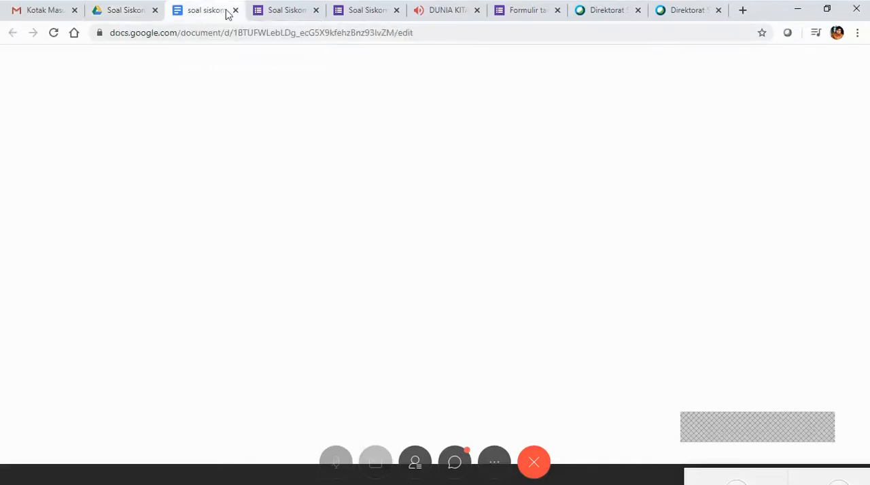
click(128, 12)
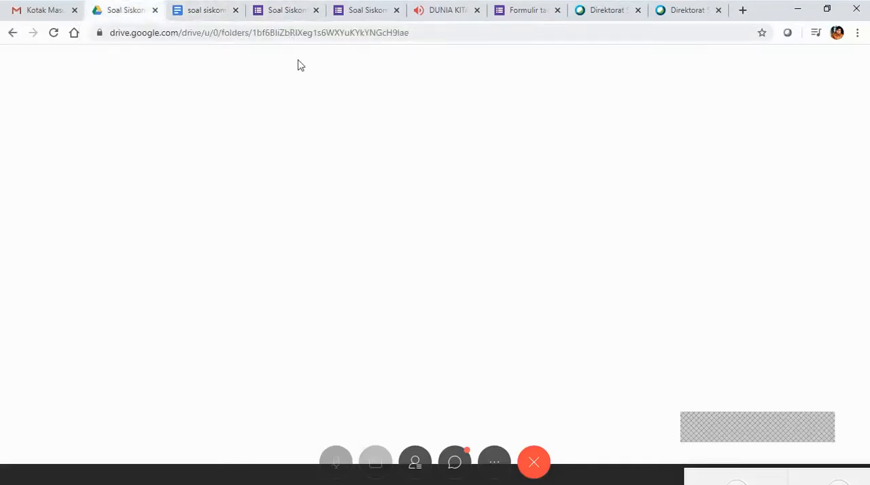
click(53, 33)
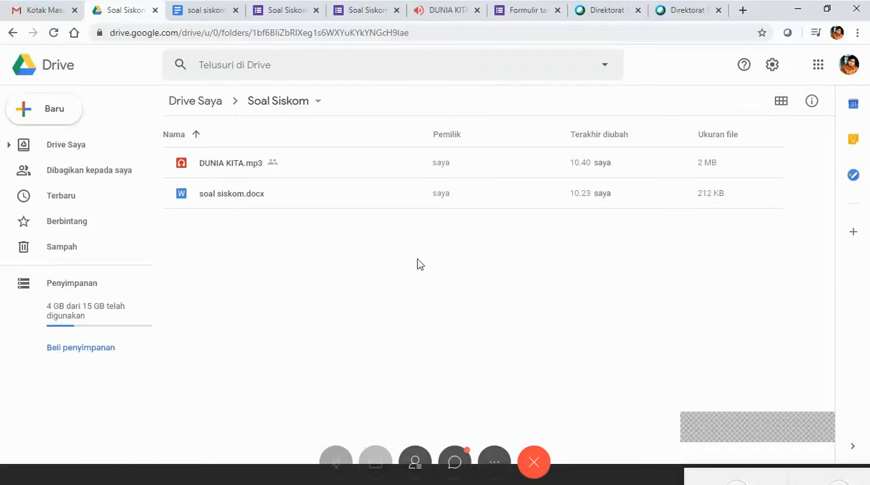
Upload the video "[Upin & Ipin] Metrobot, Bergabung Bahagian 5.mp4" from the SlideCare folder to the Soal Siskom folder.
right_click(330, 236)
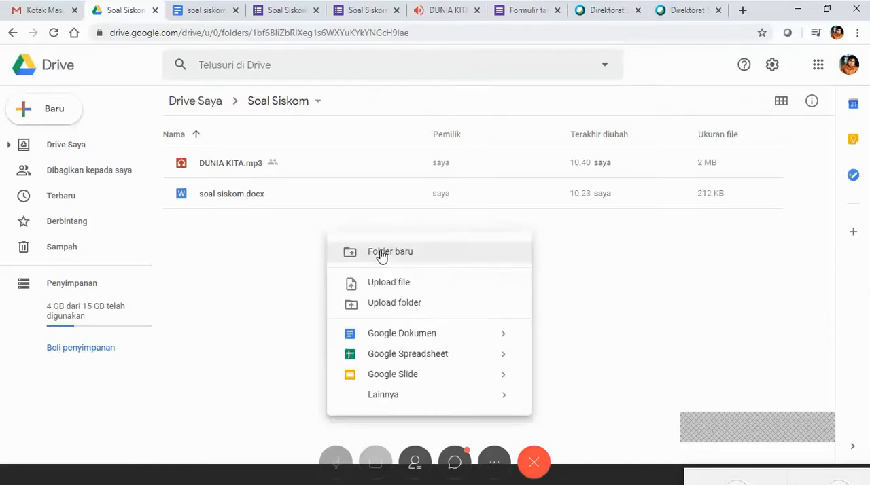
click(400, 289)
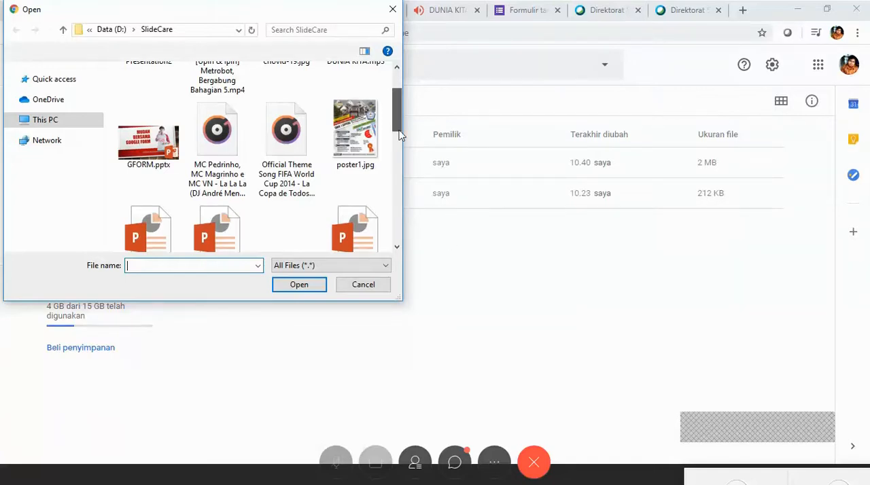
scroll(401, 136, up, 1)
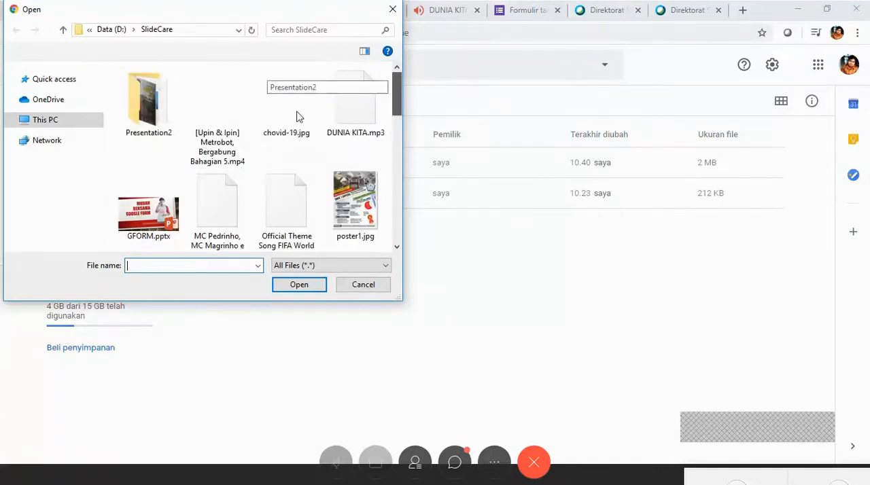
scroll(204, 122, down, 1)
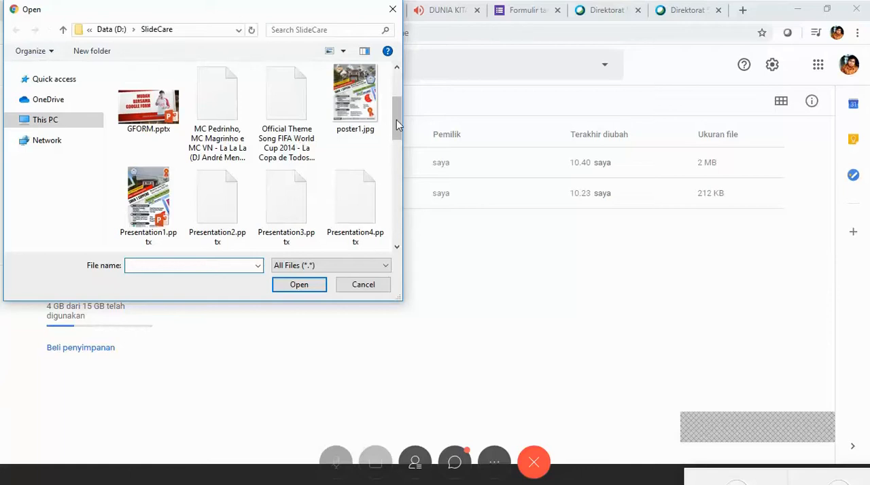
drag(397, 120, 399, 83)
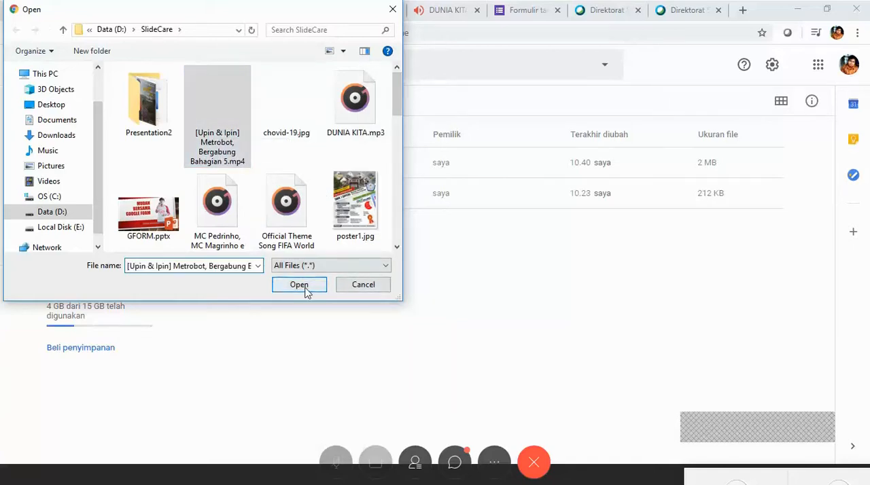
click(360, 284)
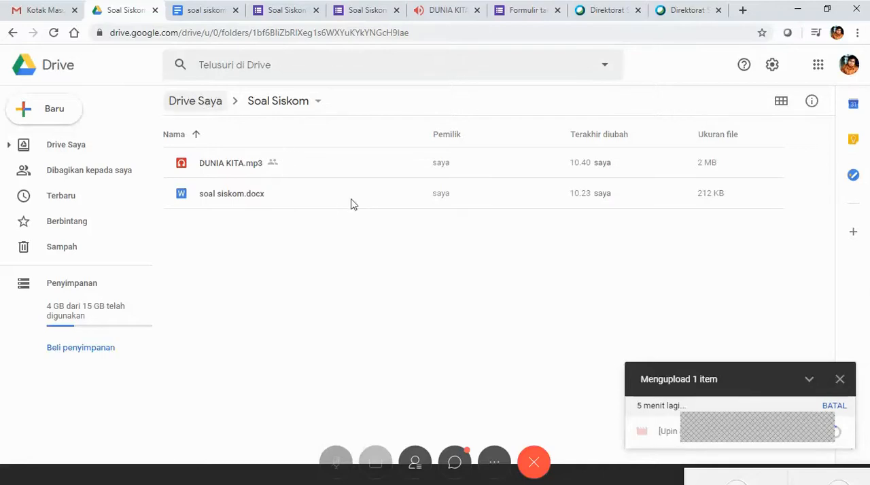
Go up to Drive Saya and check the system's headphone volume.
click(187, 99)
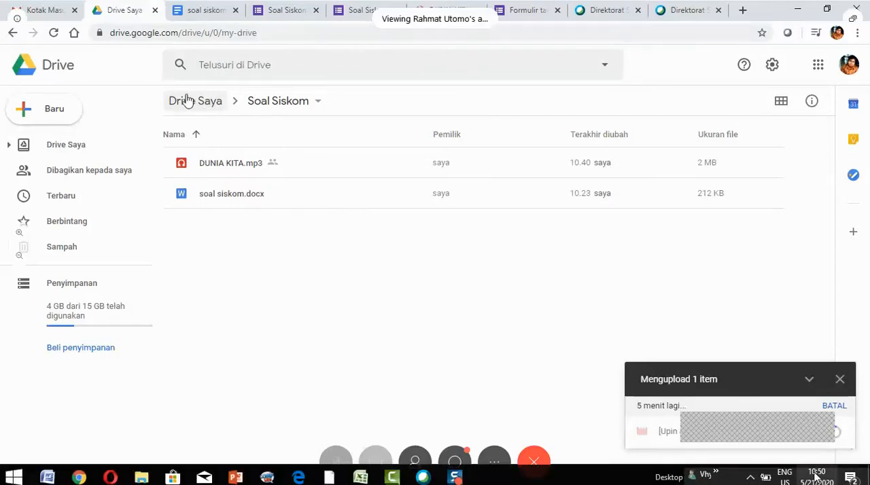
click(751, 478)
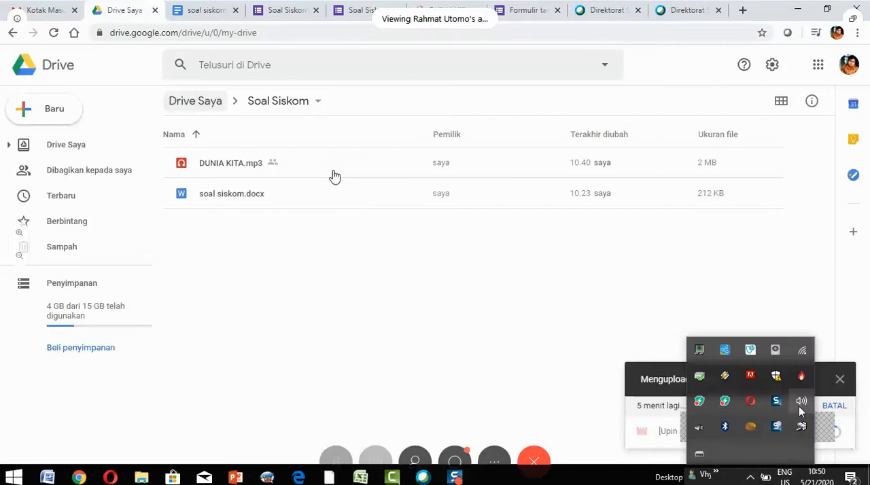
click(801, 403)
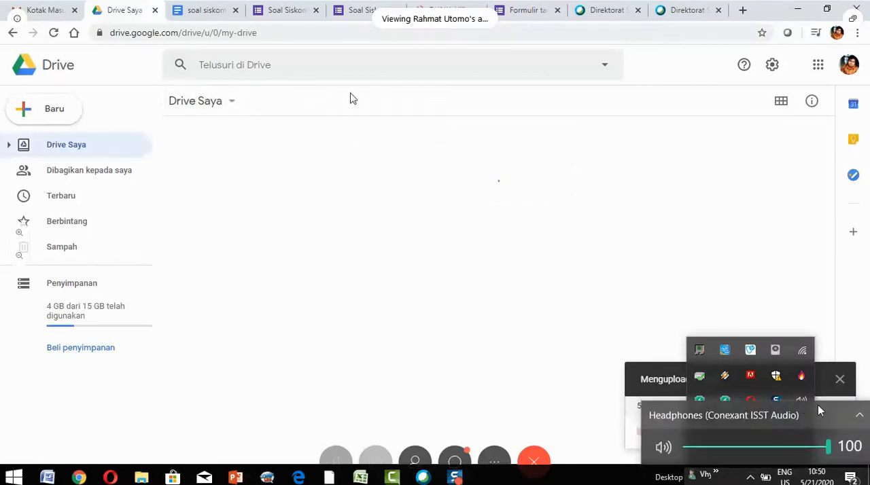
click(354, 140)
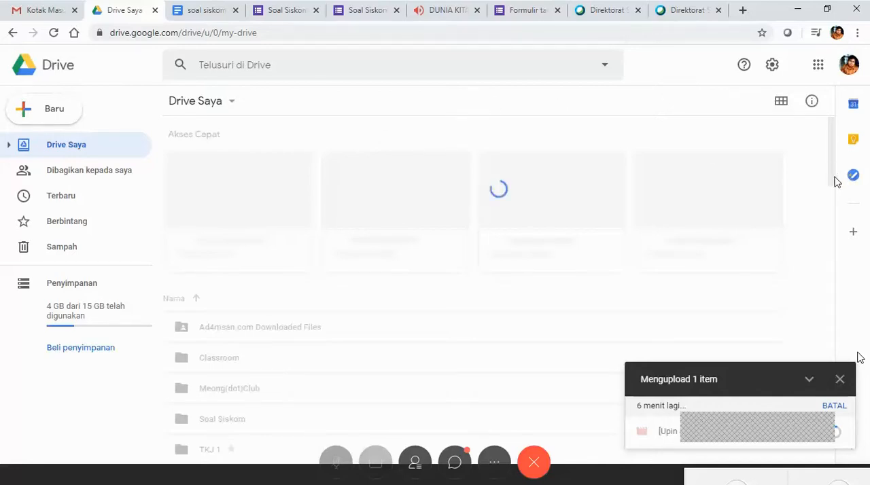
Look through the folders and files in Drive Saya, and reload the Drive page.
scroll(817, 179, down, 1)
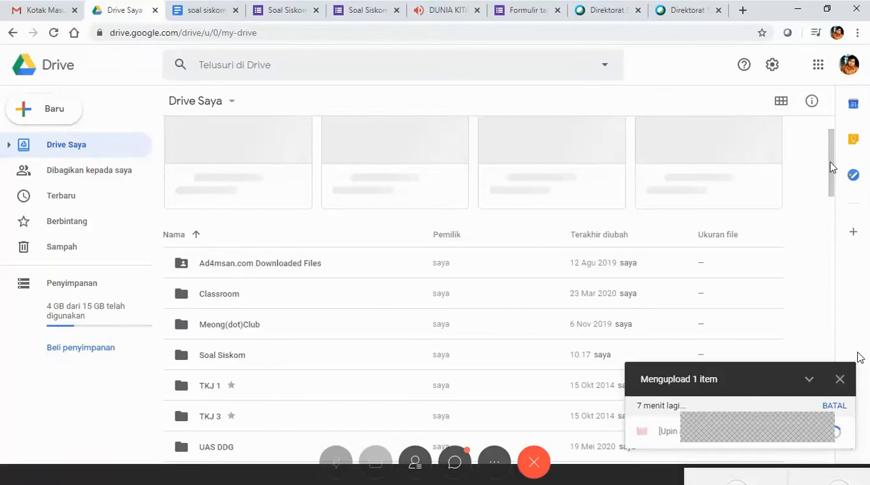
scroll(830, 167, up, 1)
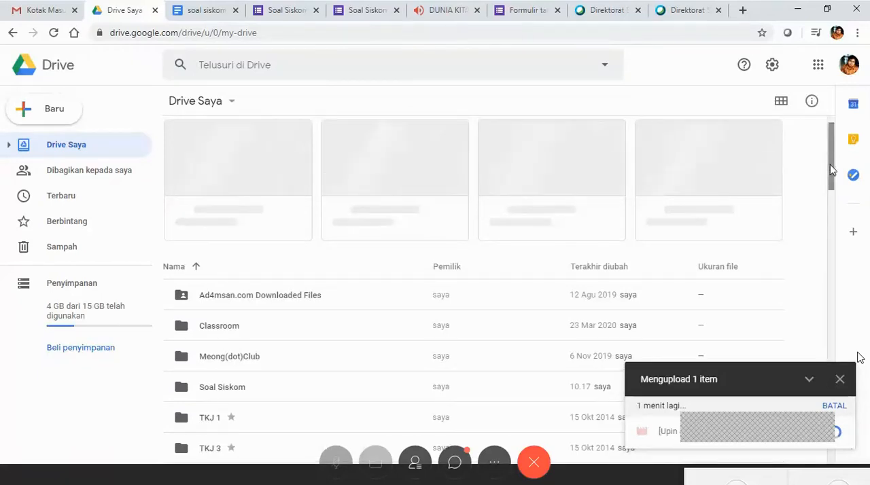
scroll(830, 170, down, 4)
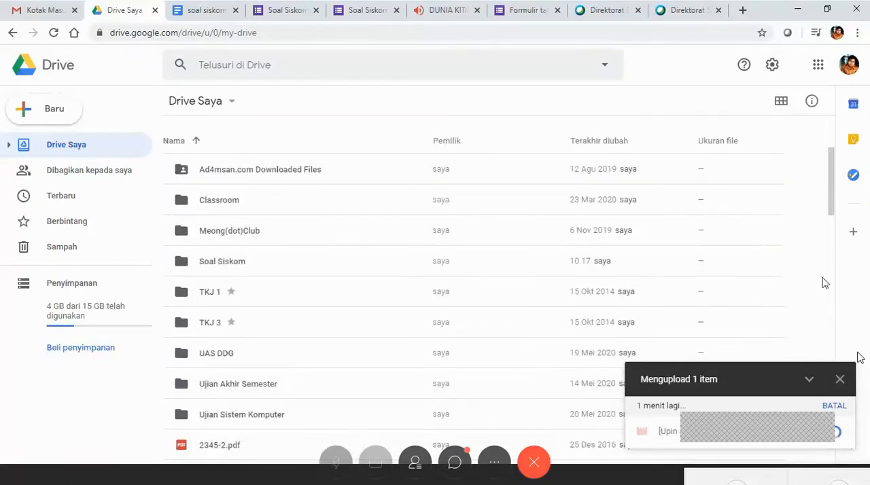
scroll(829, 235, down, 4)
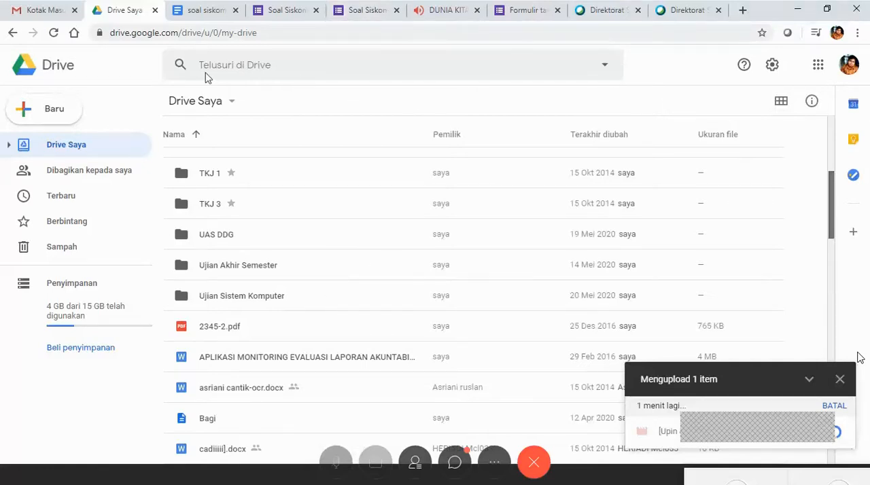
click(287, 10)
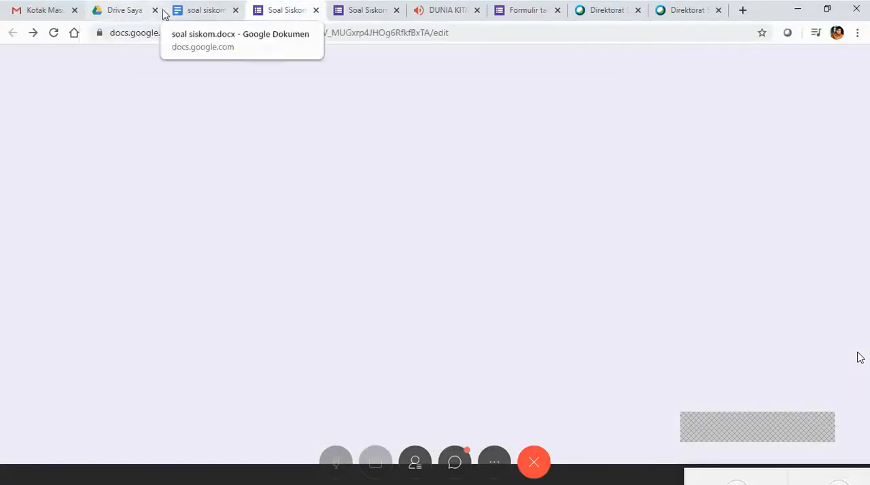
click(138, 12)
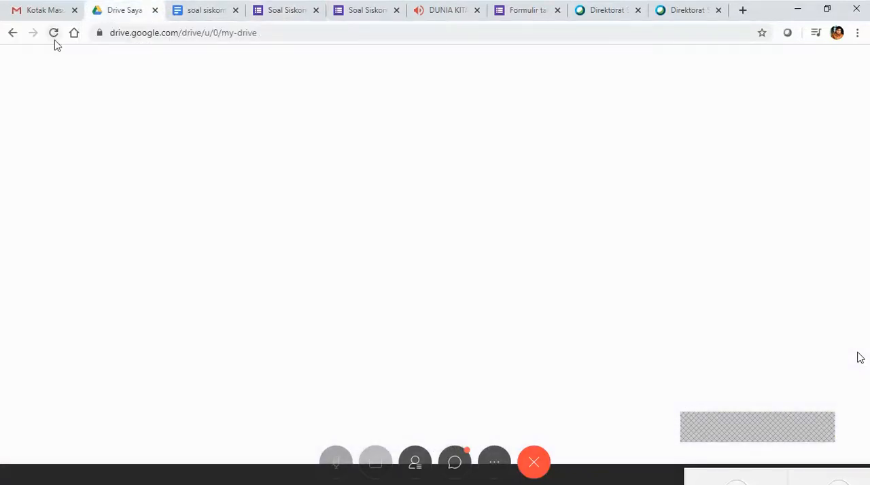
click(55, 35)
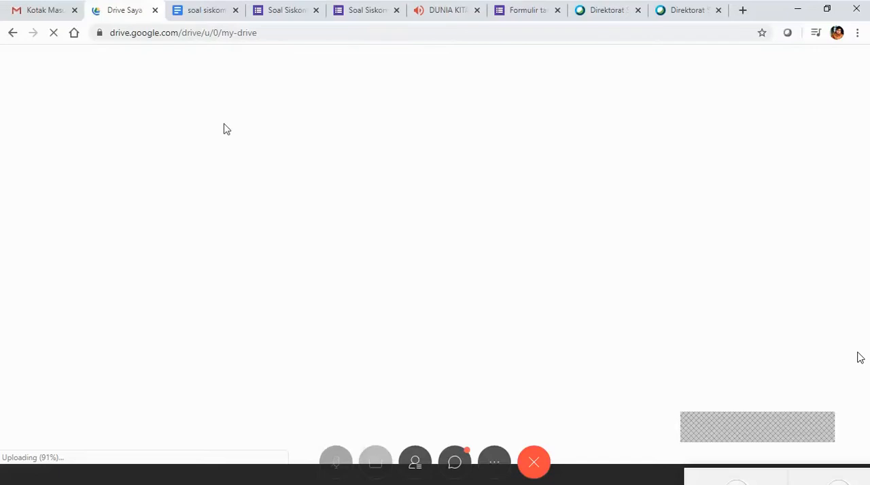
click(211, 16)
click(130, 11)
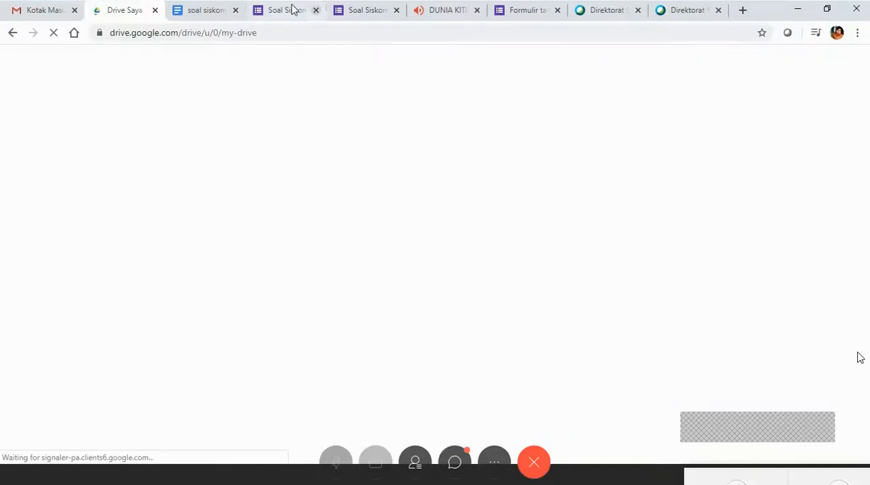
click(197, 11)
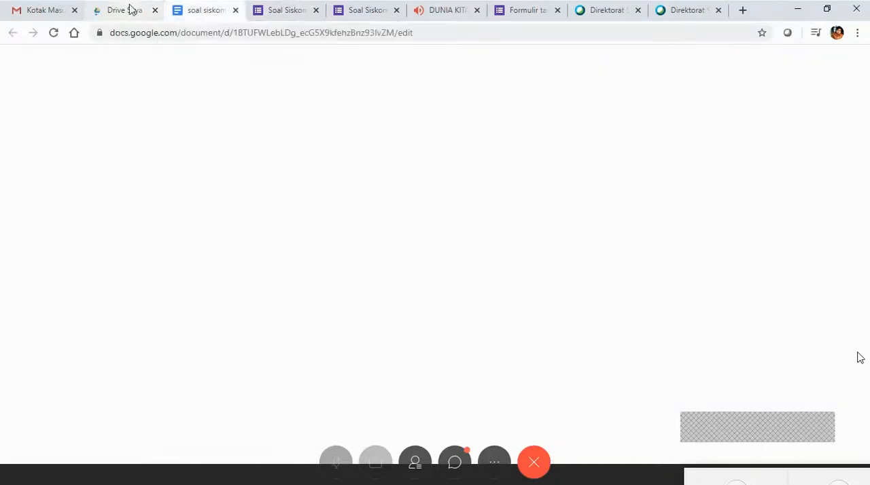
click(129, 10)
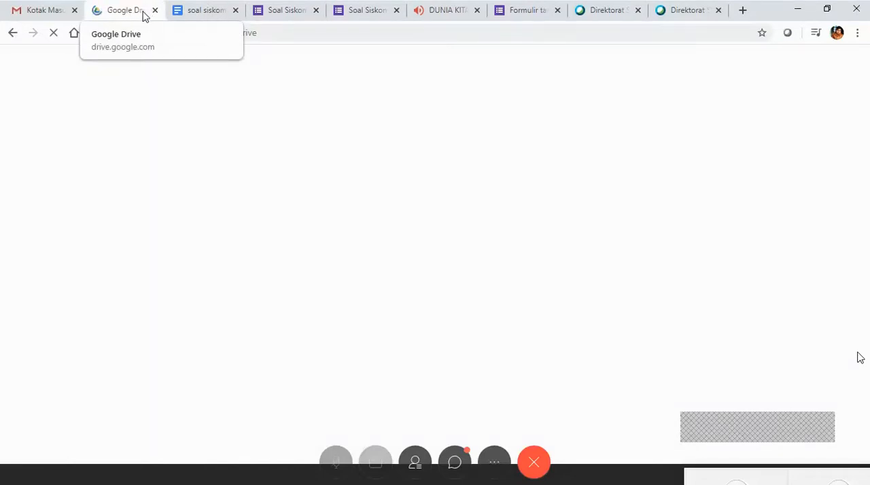
click(182, 11)
click(130, 14)
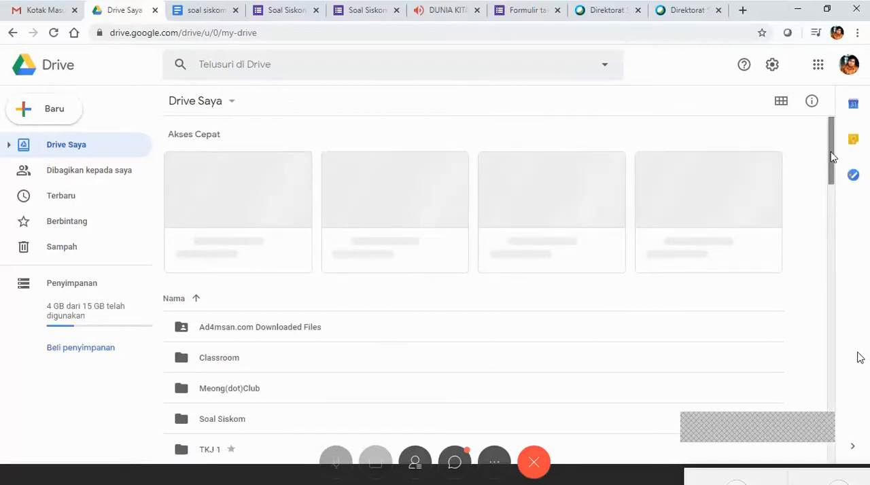
Open the Ujian Sistem Komputer folder in Drive Saya and open its form "Formulir tanpa judul" in a new tab.
drag(831, 156, 833, 185)
scroll(394, 361, down, 1)
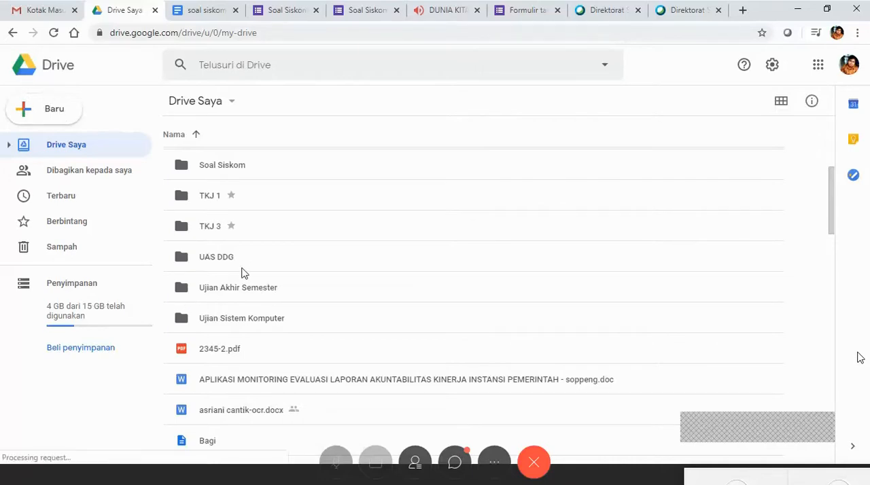
double_click(269, 313)
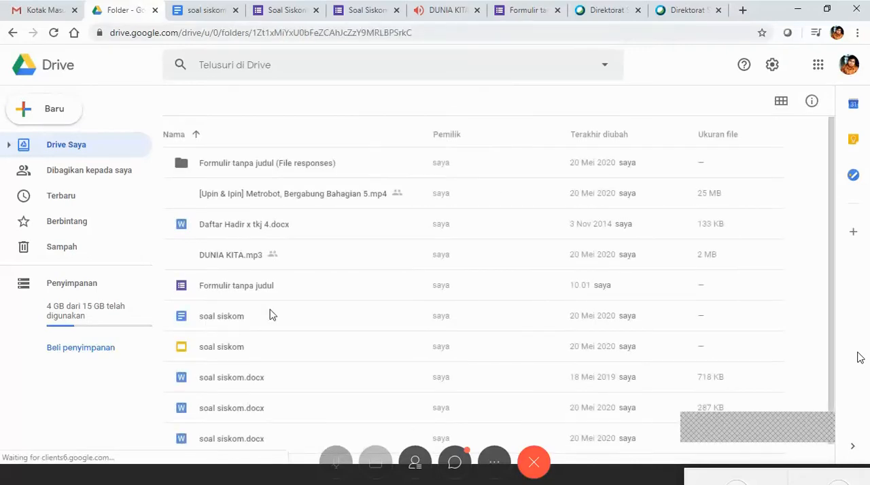
click(233, 289)
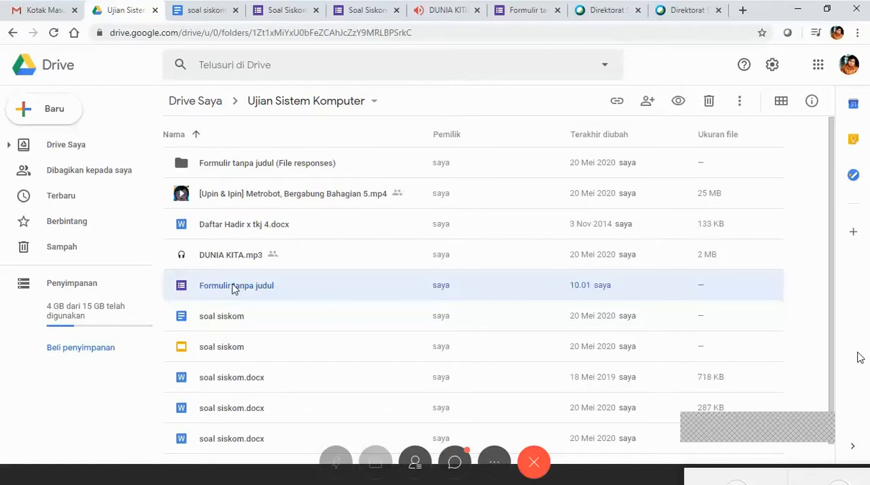
double_click(233, 289)
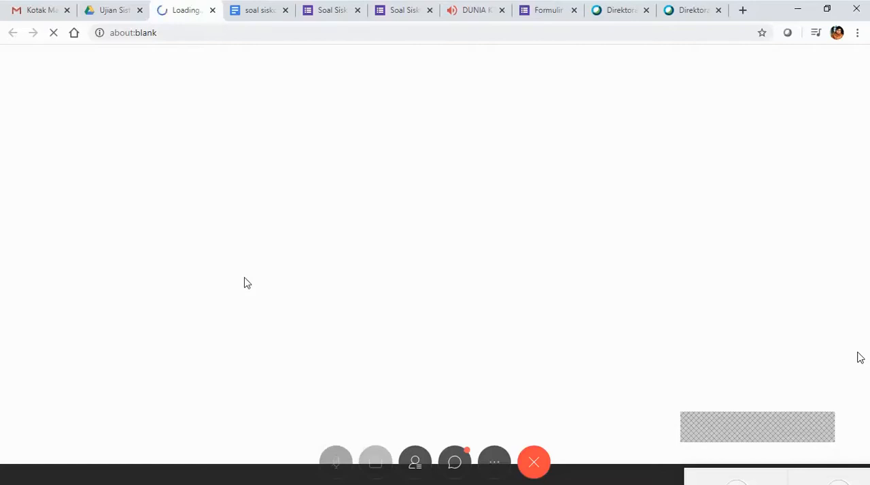
Look at the sharing options of the Upin & Ipin video in the Ujian Sistem Komputer folder on Drive.
click(119, 10)
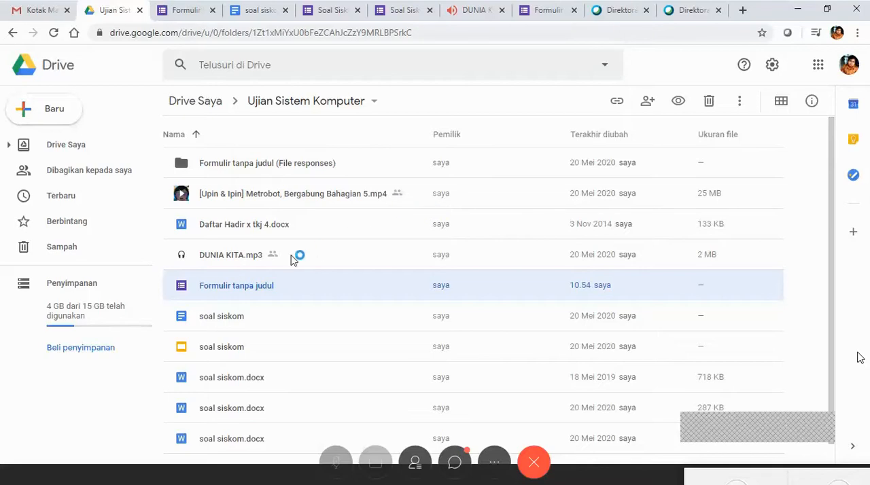
right_click(288, 198)
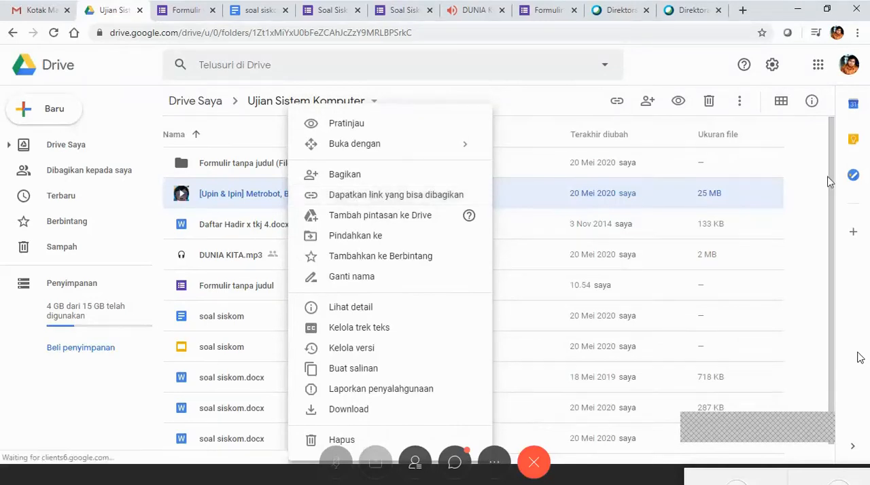
click(837, 225)
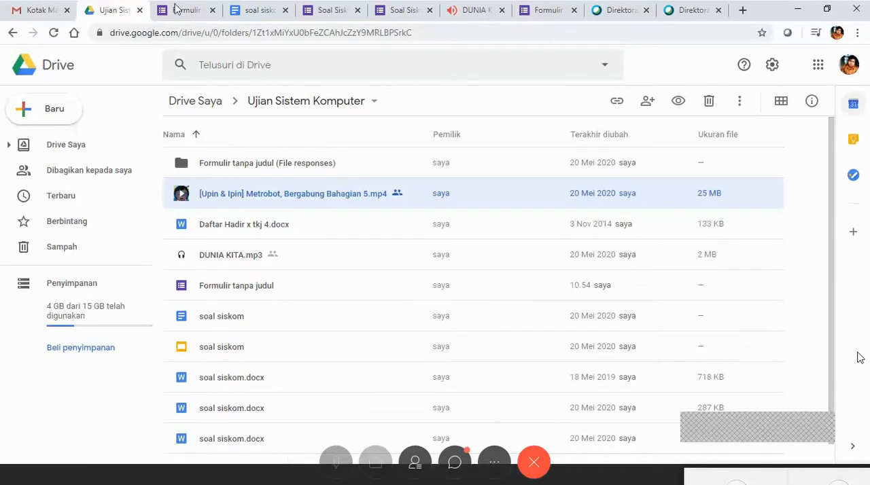
Switch to the form "Formulir tanpa judul" and look through its questions down to the video upload question.
click(197, 17)
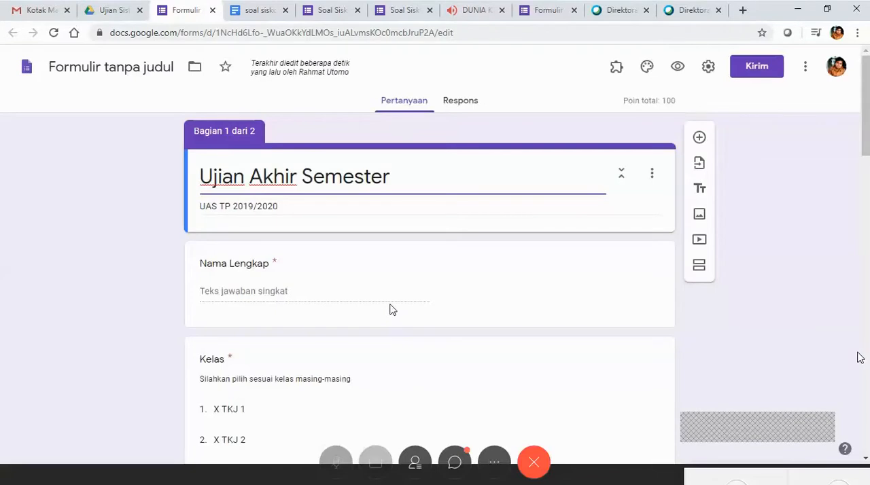
scroll(317, 191, down, 2)
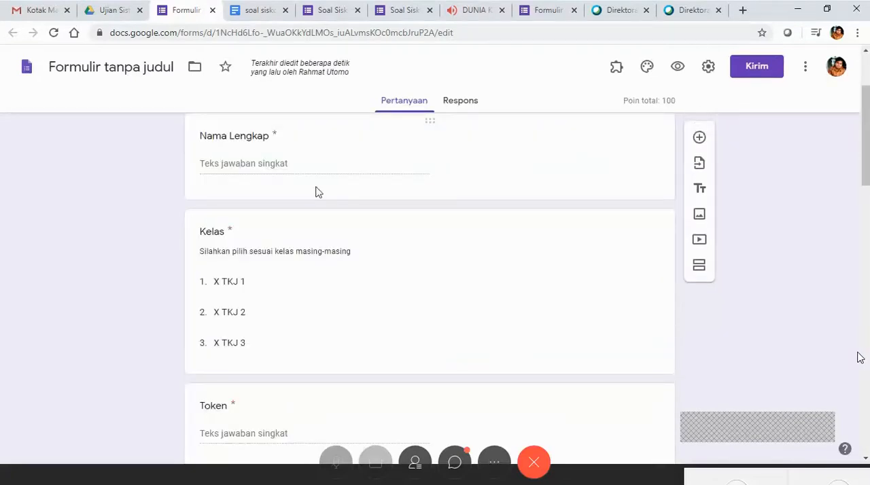
scroll(315, 192, down, 10)
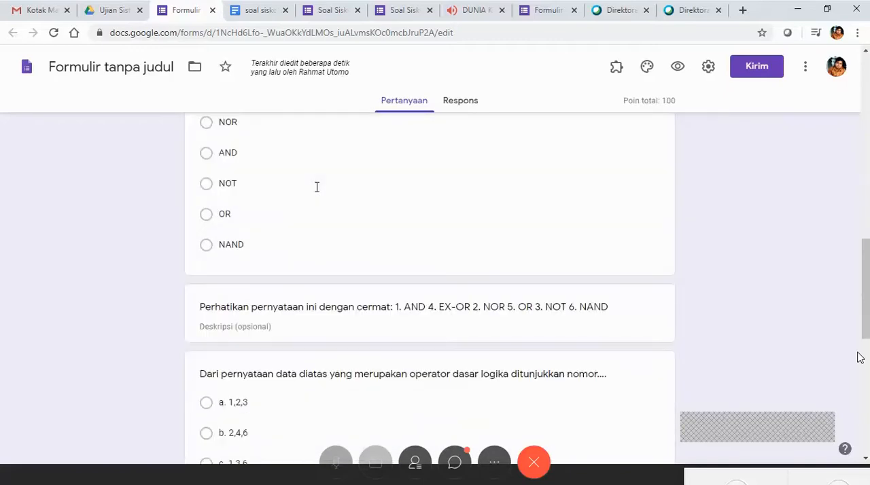
scroll(317, 187, up, 3)
scroll(317, 187, down, 7)
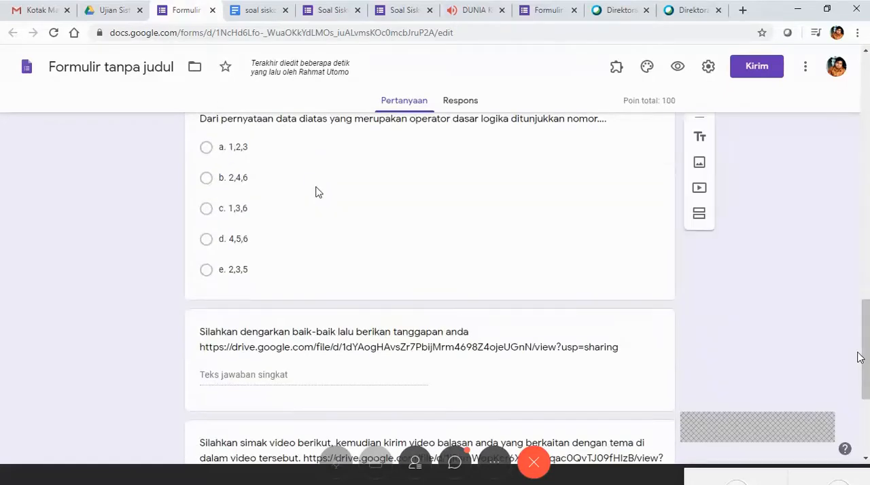
scroll(317, 187, up, 2)
scroll(317, 188, down, 5)
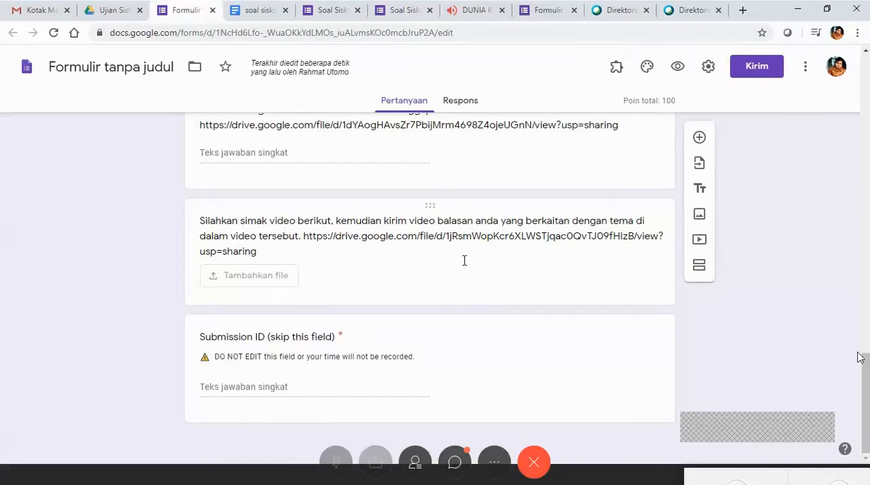
Open the video upload question for editing and examine its instruction text, Drive link and file upload settings.
click(394, 262)
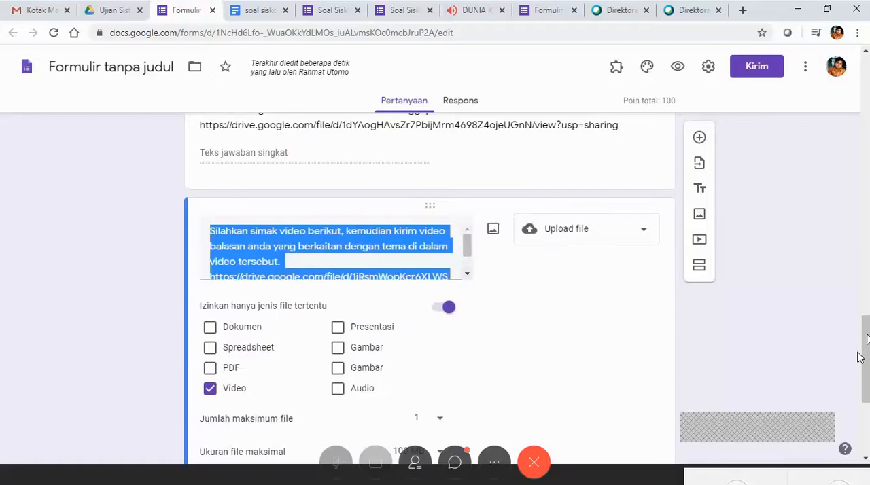
scroll(861, 358, down, 3)
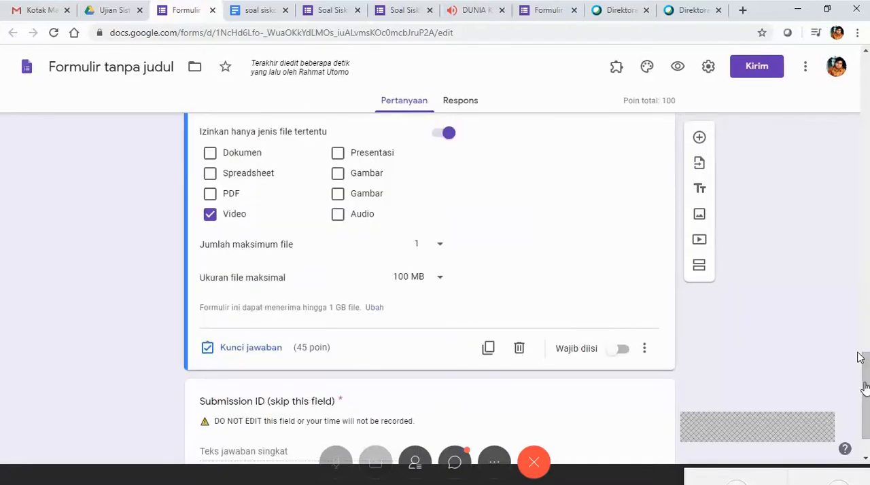
scroll(441, 347, up, 4)
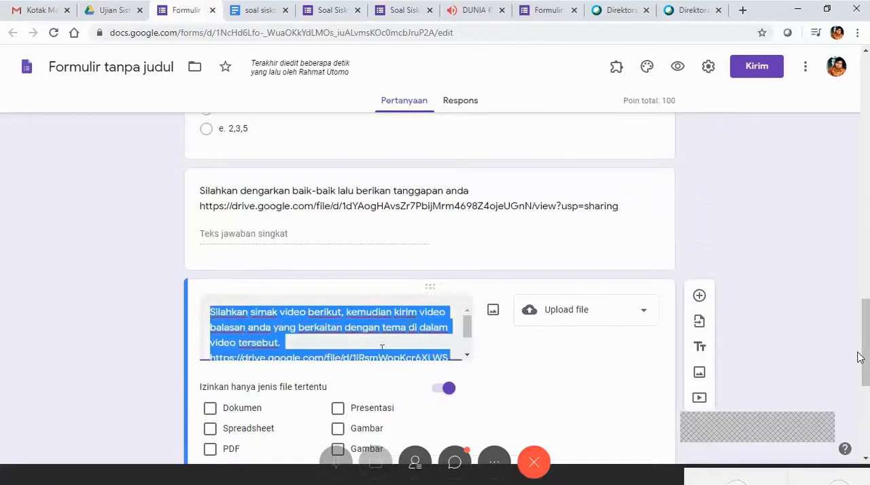
click(366, 339)
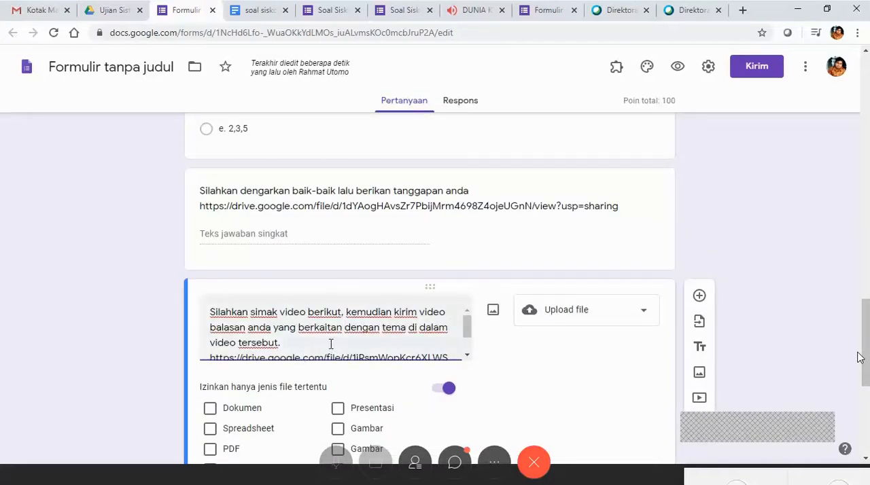
drag(472, 331, 469, 345)
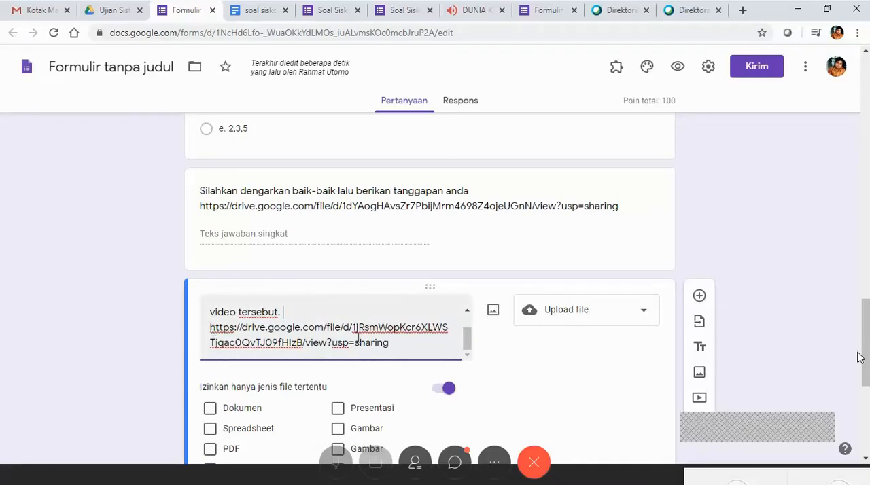
scroll(262, 323, up, 2)
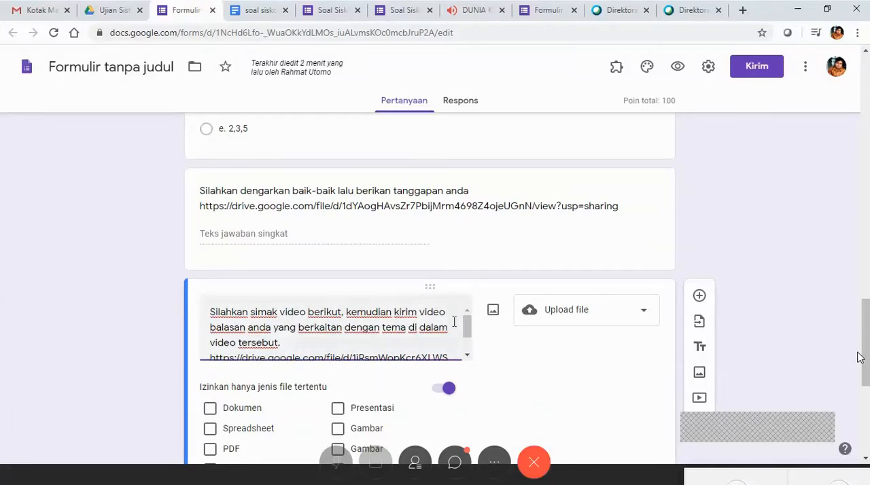
mouse_move(472, 331)
mouse_down()
mouse_move(471, 350)
mouse_move(473, 331)
mouse_up()
drag(471, 329, 470, 355)
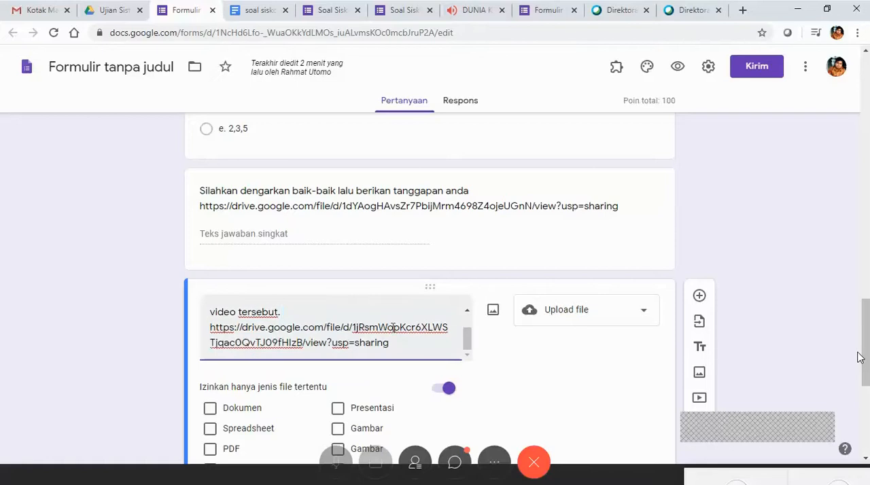
scroll(858, 356, down, 3)
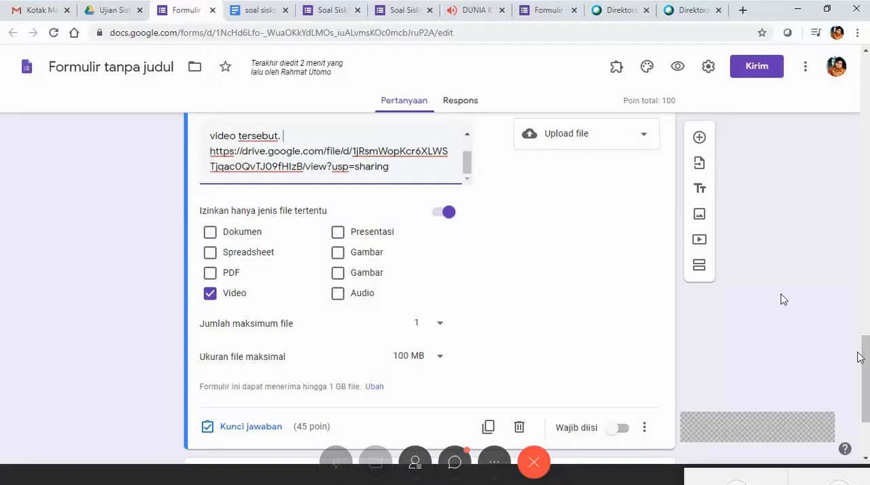
scroll(858, 357, up, 2)
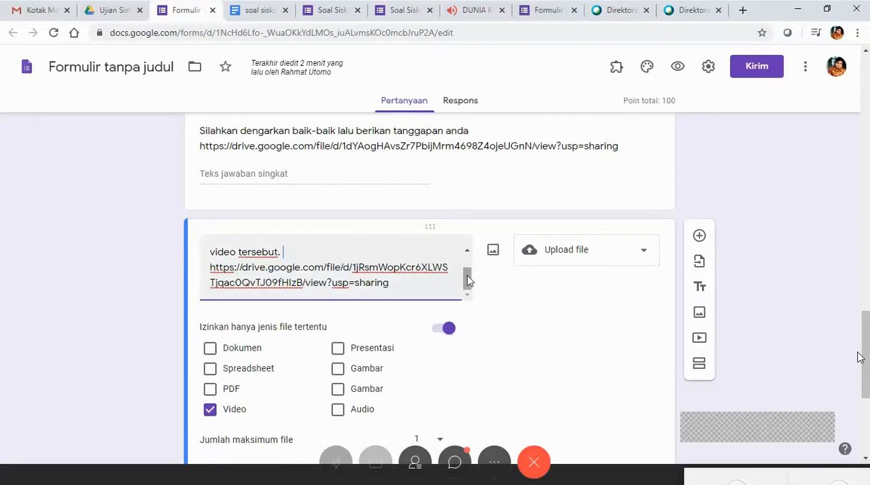
mouse_move(467, 280)
mouse_down()
mouse_move(467, 267)
mouse_move(466, 293)
mouse_up()
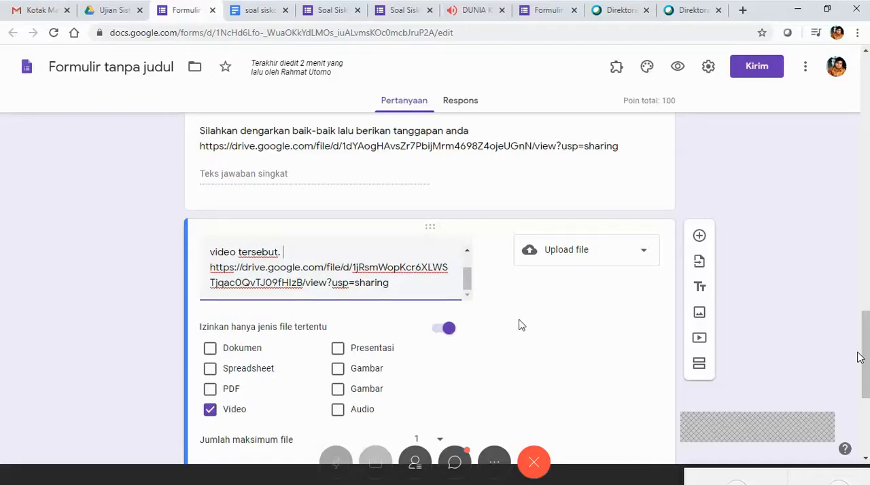
Look at the available answer types for the video question, keeping Upload file.
click(566, 359)
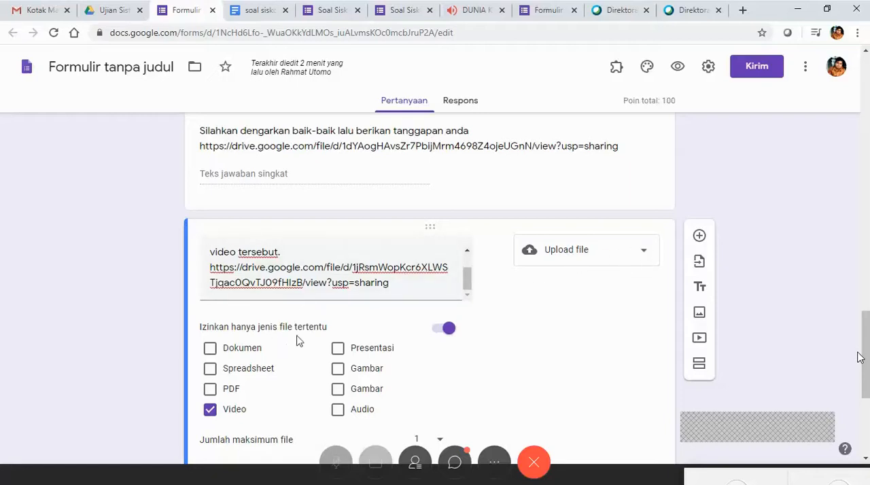
click(647, 257)
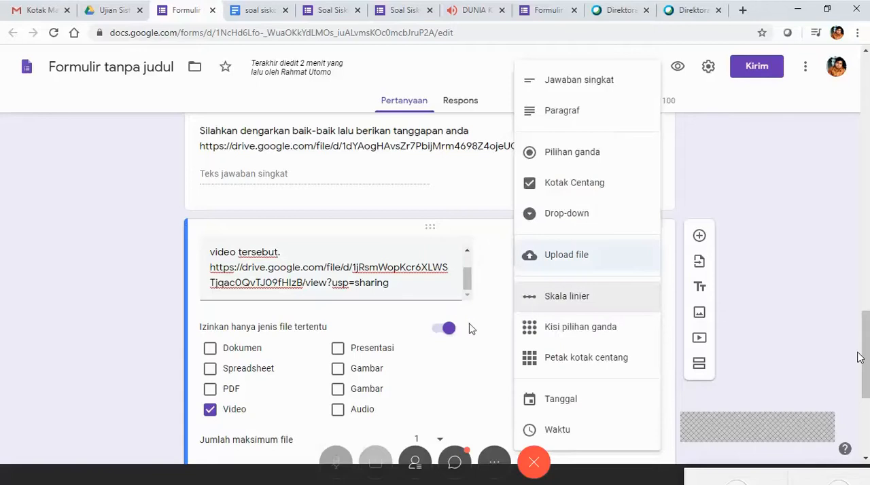
click(501, 318)
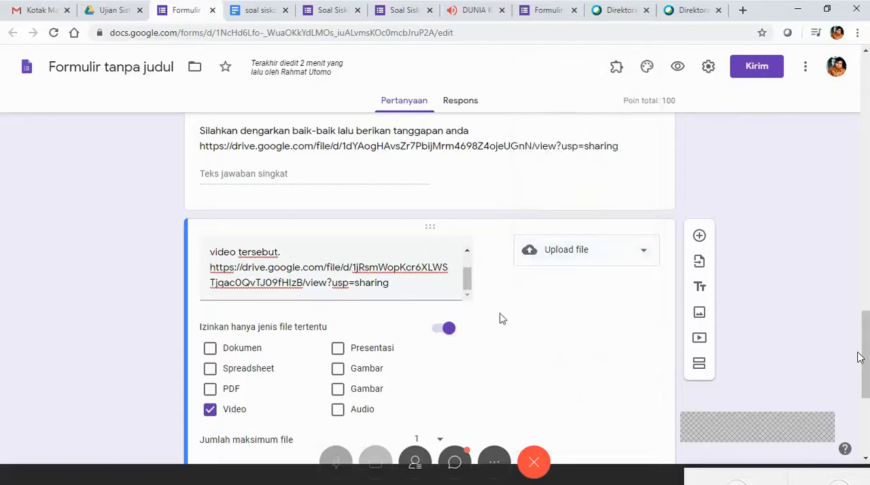
click(647, 257)
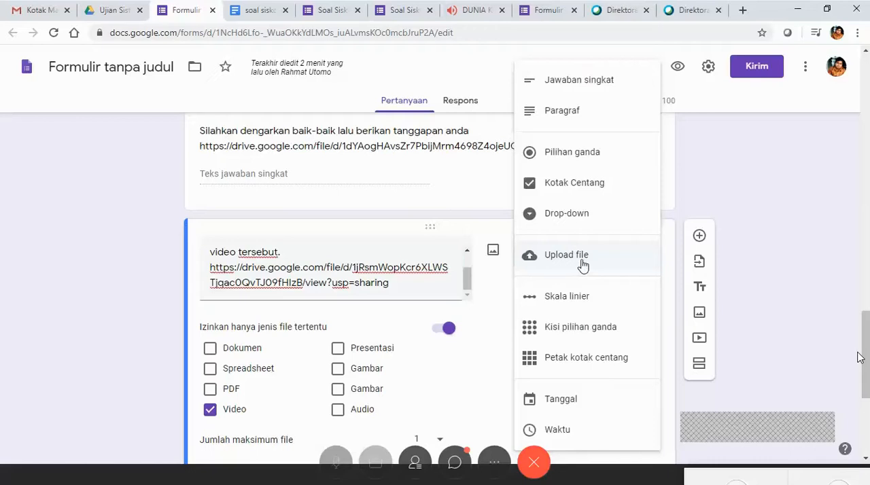
click(457, 379)
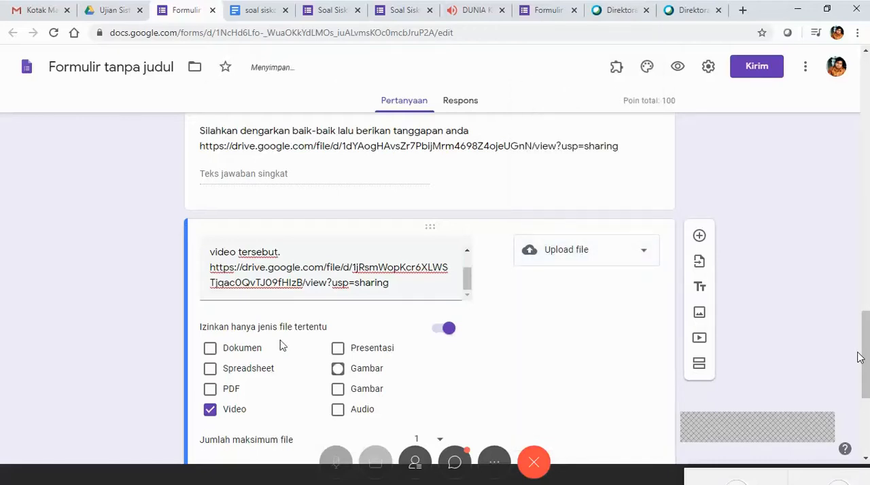
Allow Gambar as an additional file type for the video question, and remove it again.
key(space)
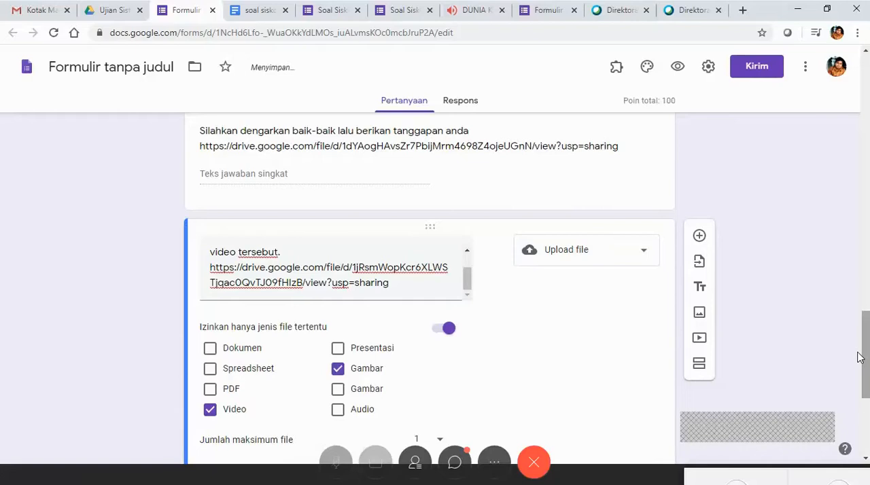
scroll(861, 359, down, 3)
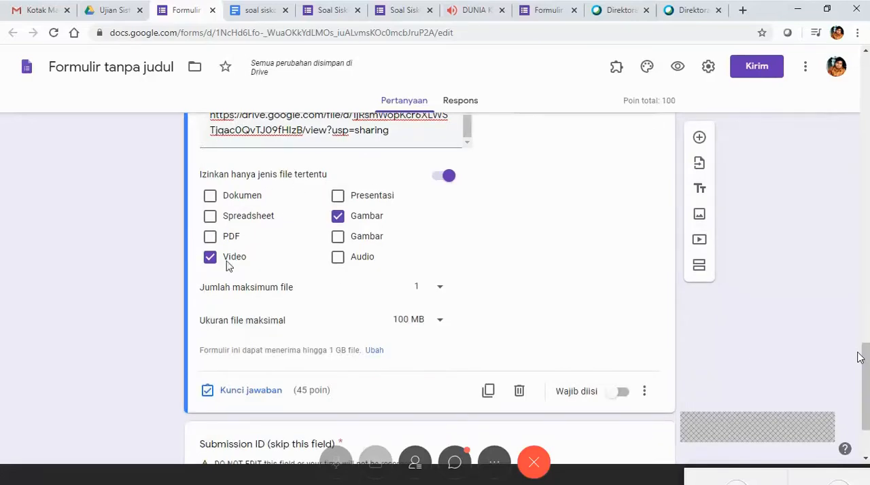
click(338, 217)
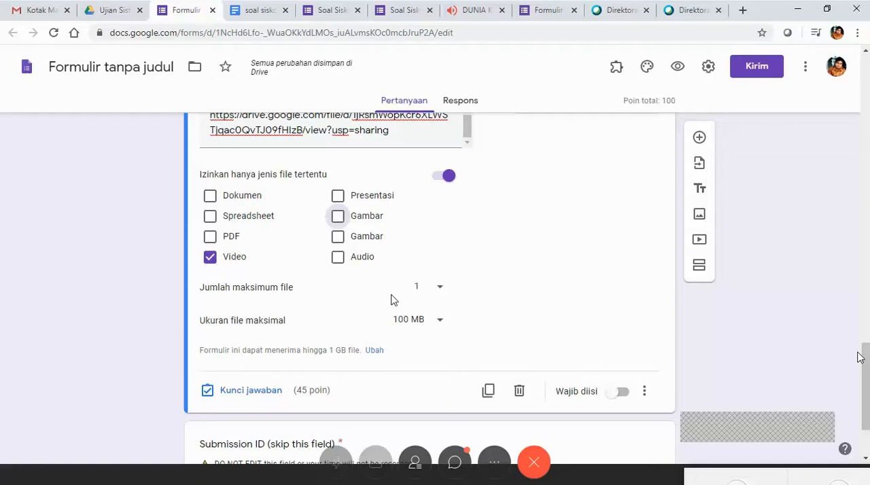
Review the choices for the video question's maximum number of files and maximum file size, keeping 1 file and 100 MB.
click(441, 290)
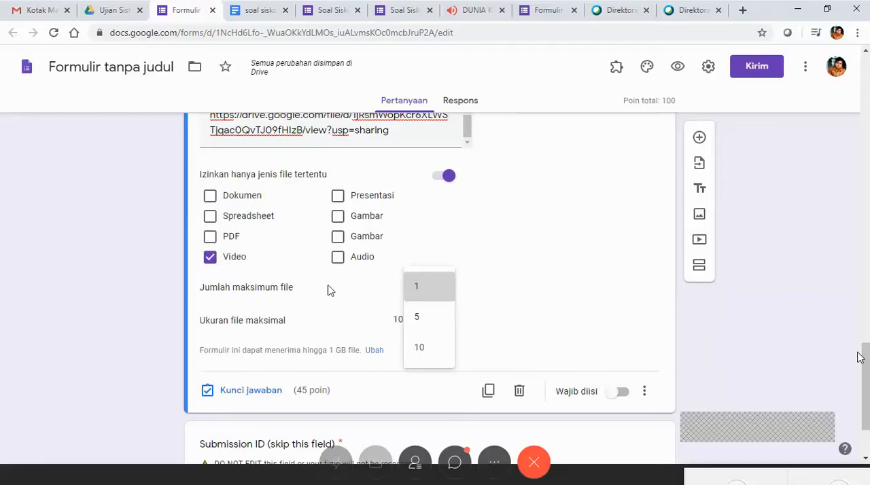
click(575, 317)
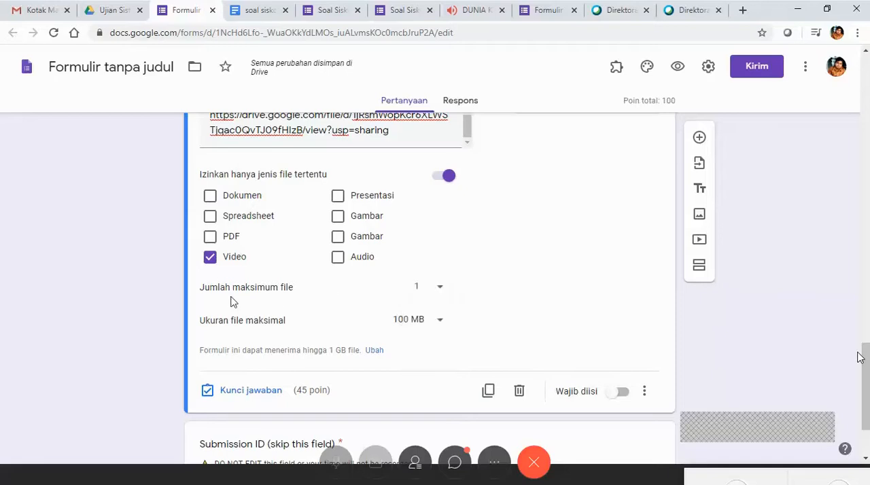
click(439, 324)
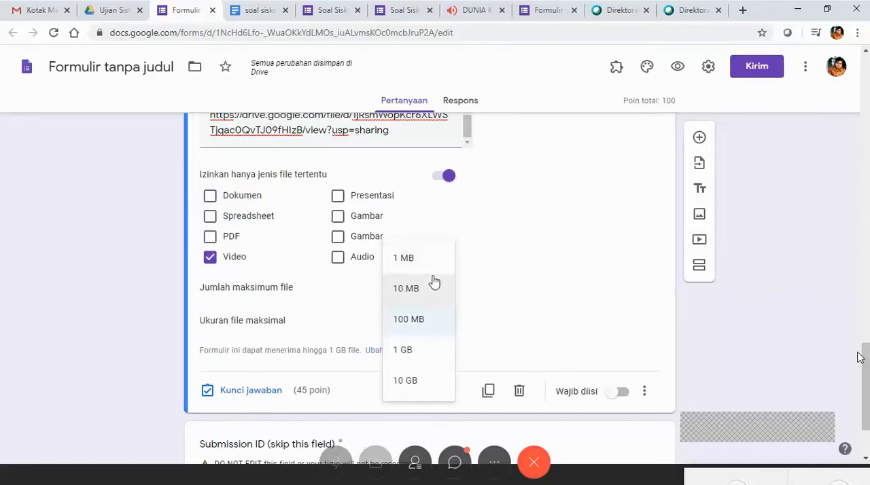
click(429, 325)
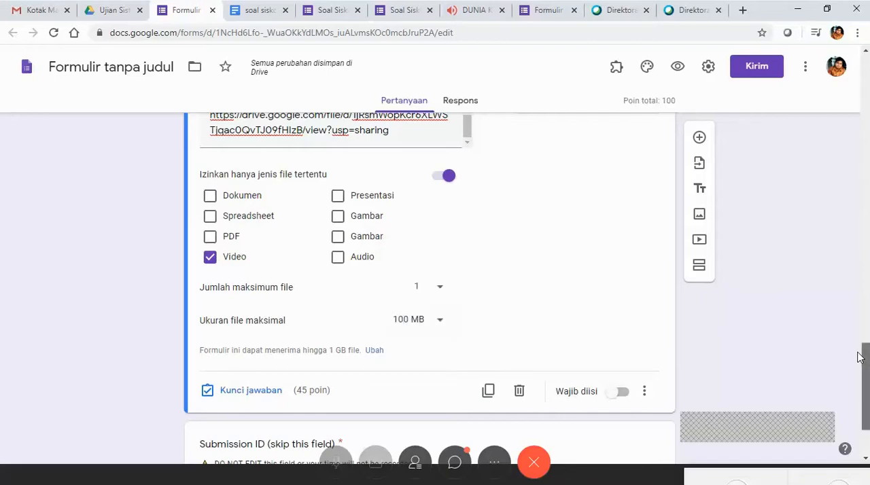
Go back to the beginning of the form and open its preview in a new tab.
scroll(861, 358, up, 1)
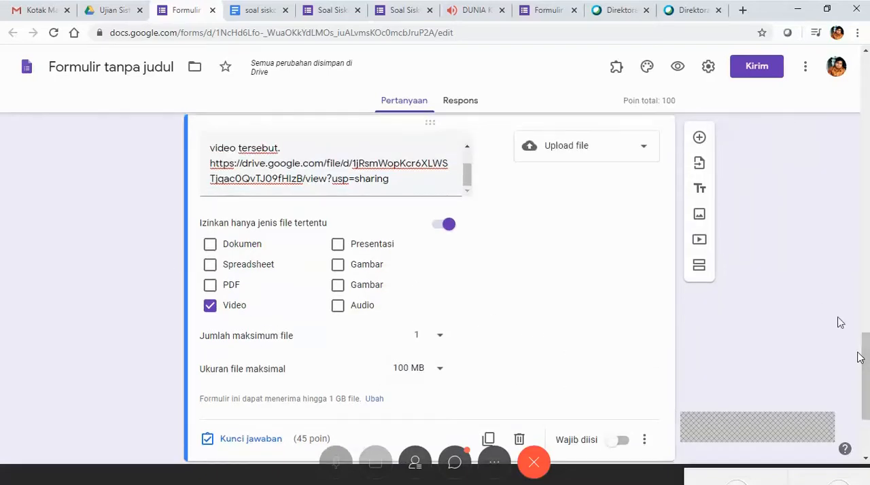
scroll(860, 358, up, 2)
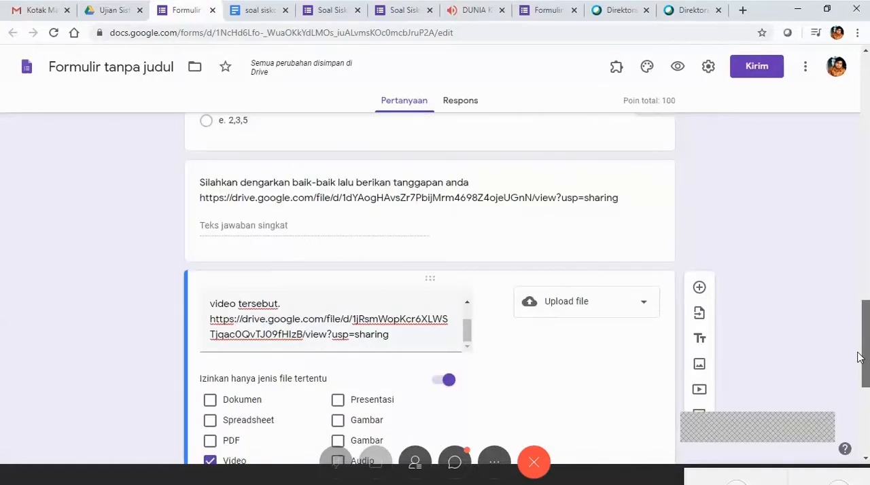
scroll(861, 359, up, 4)
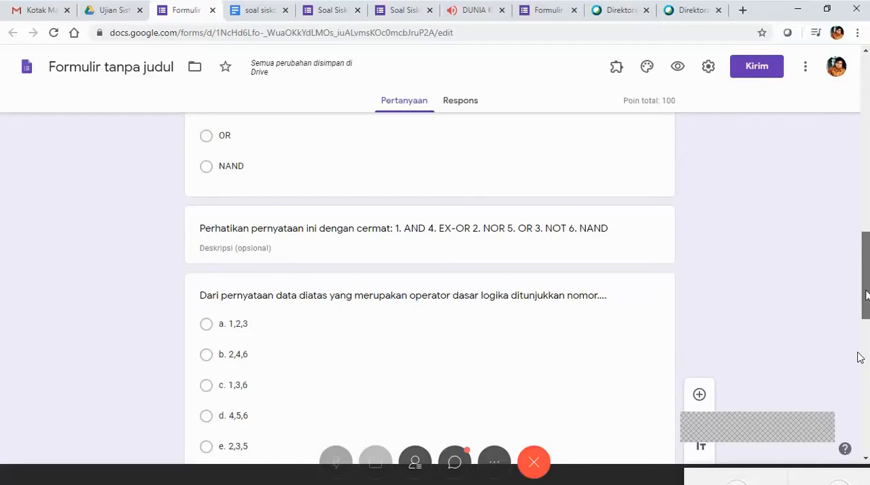
drag(865, 294, 865, 218)
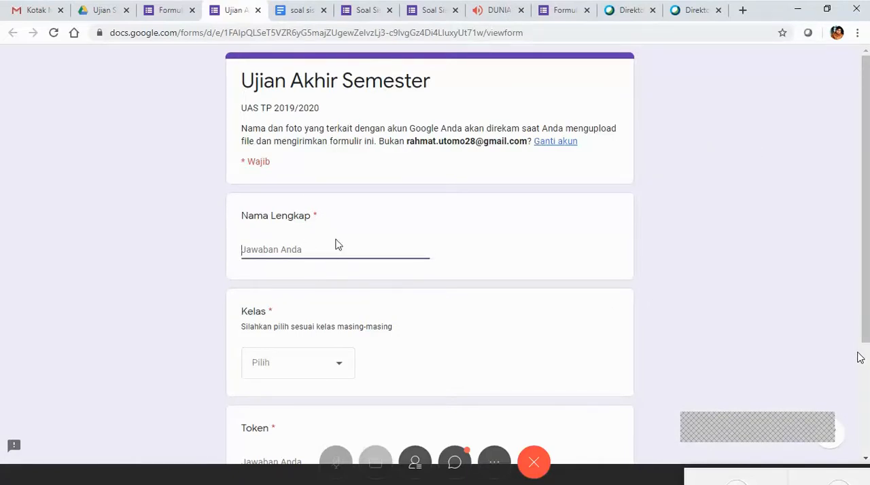
Fill in the respondent's name, choose class X TKJ 1, enter the exam token, and continue to the question page.
text(Rahmat)
click(341, 368)
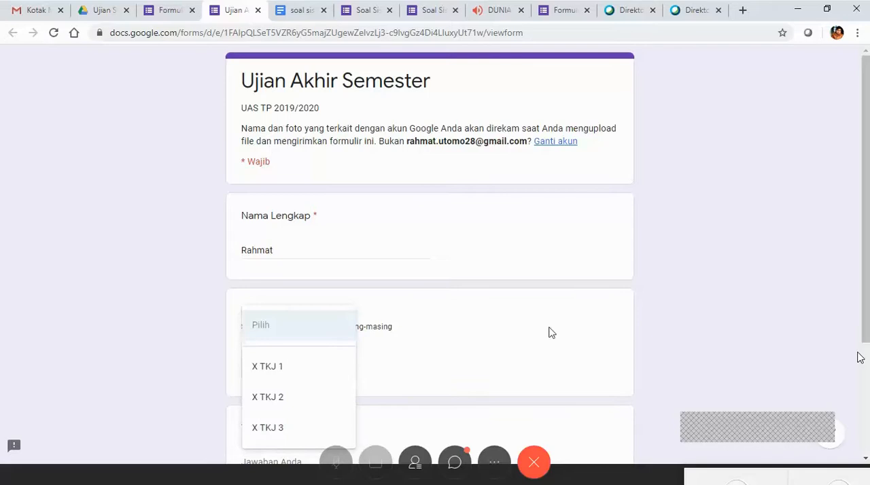
scroll(547, 335, down, 2)
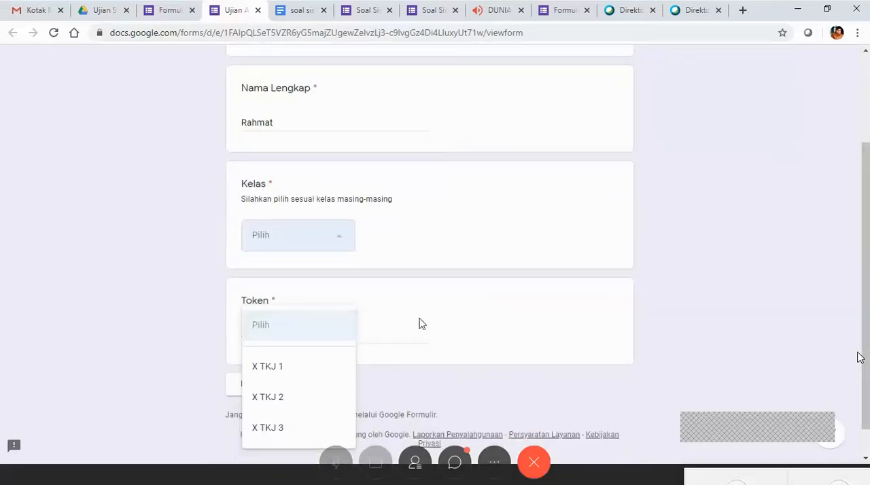
click(278, 367)
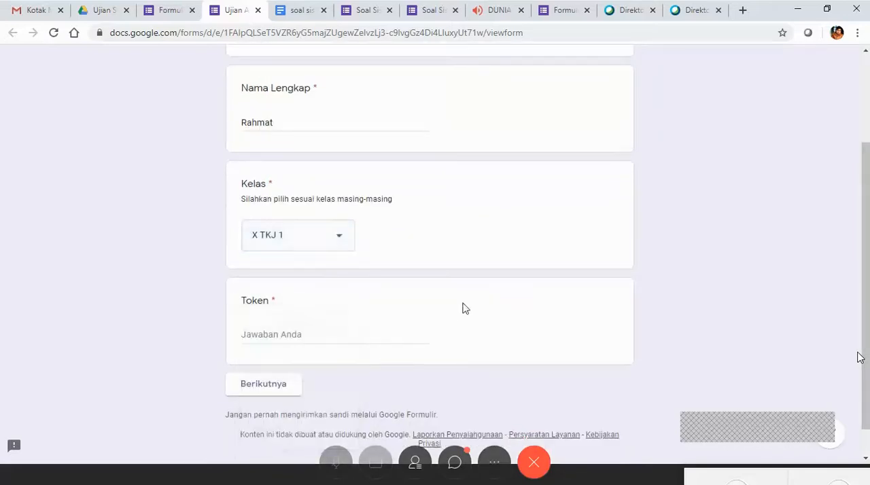
click(306, 336)
text(ABCD123)
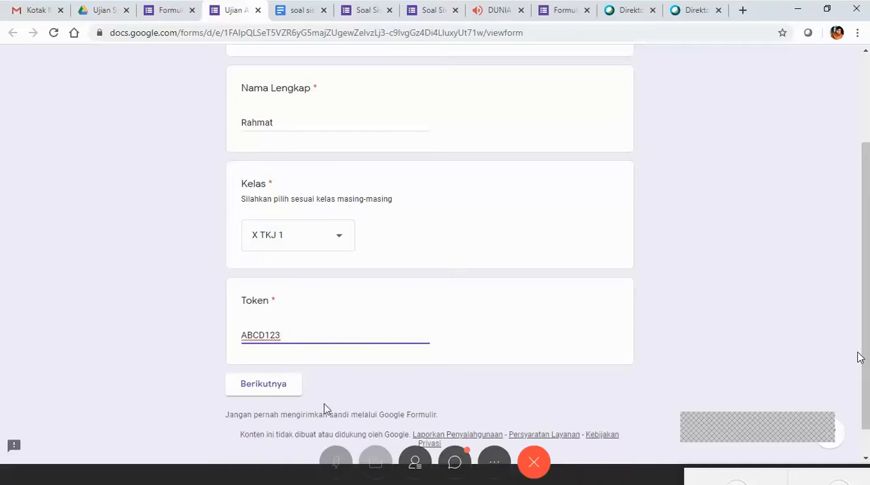
click(268, 384)
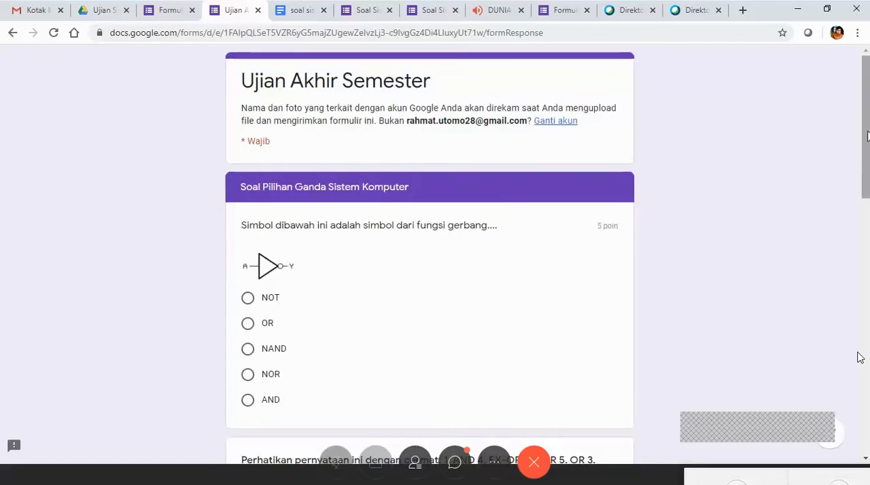
Look through the question page, examining the picture question, Submission ID field, video and audio questions, and point values.
scroll(868, 136, down, 1)
scroll(868, 136, up, 1)
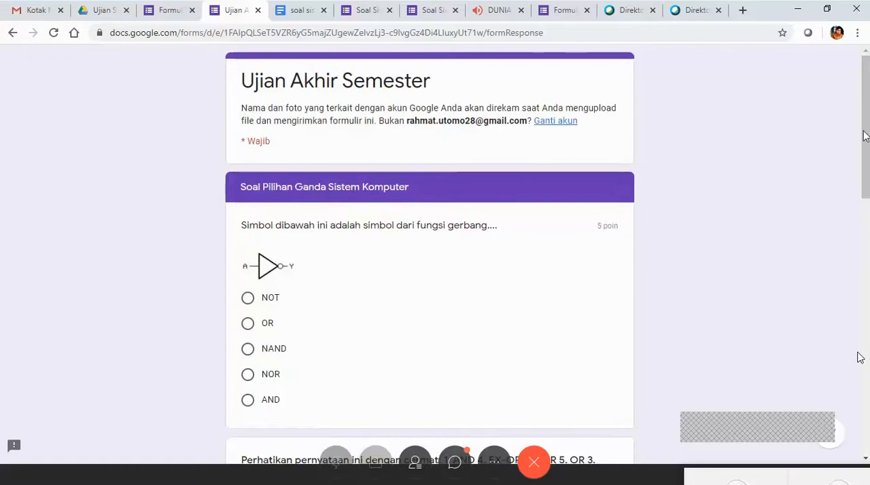
scroll(860, 358, down, 2)
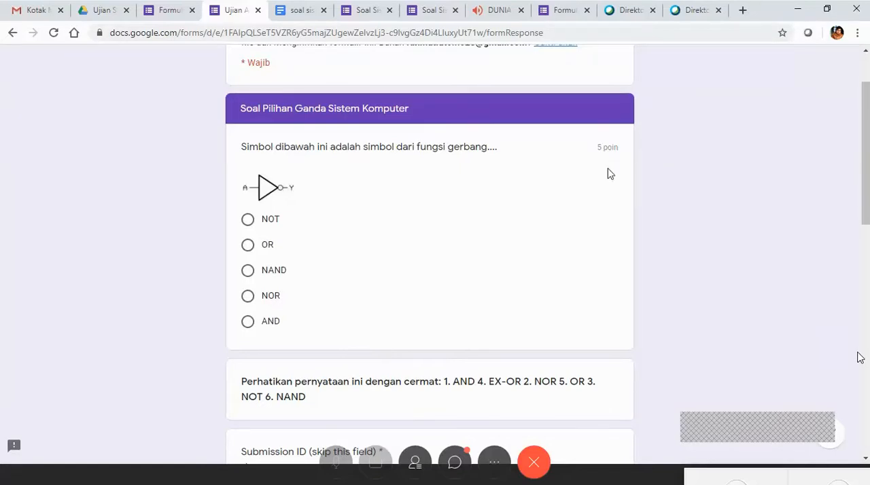
scroll(860, 359, down, 2)
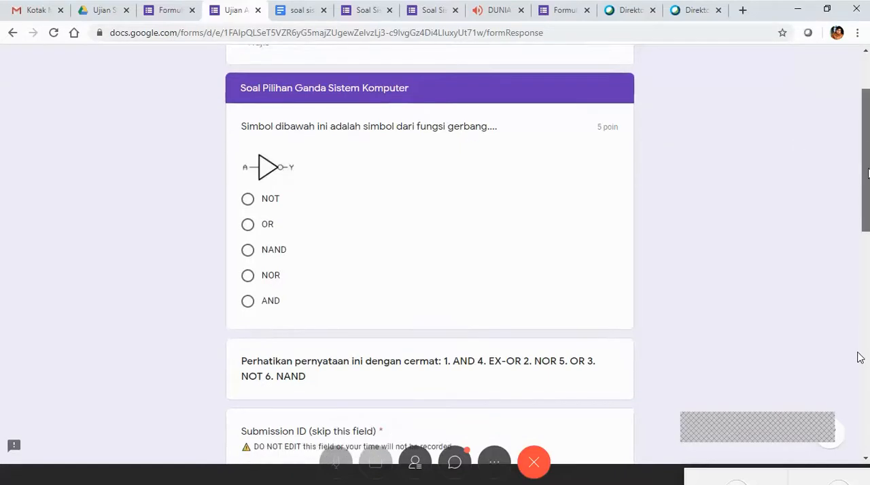
scroll(860, 358, up, 1)
scroll(860, 358, up, 2)
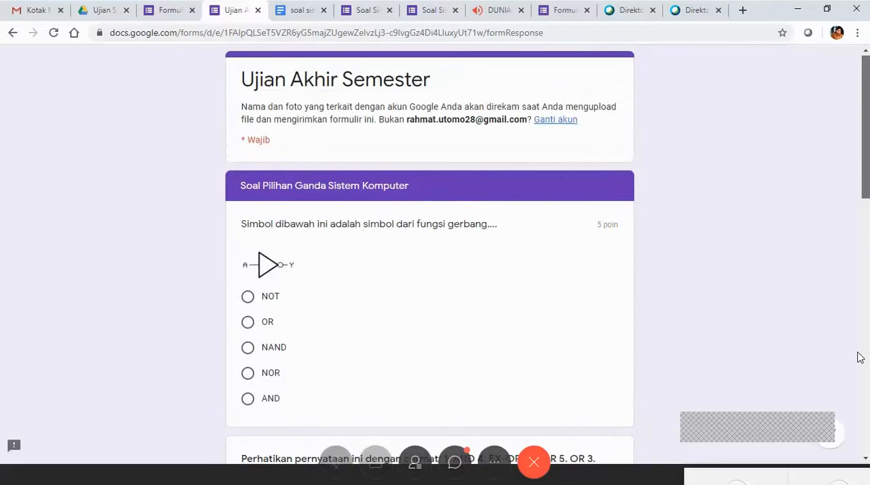
scroll(860, 359, down, 10)
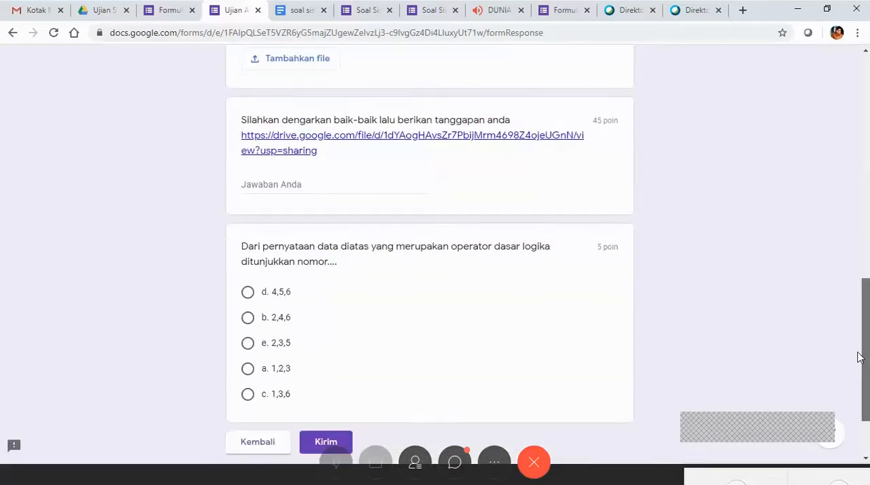
scroll(860, 358, up, 4)
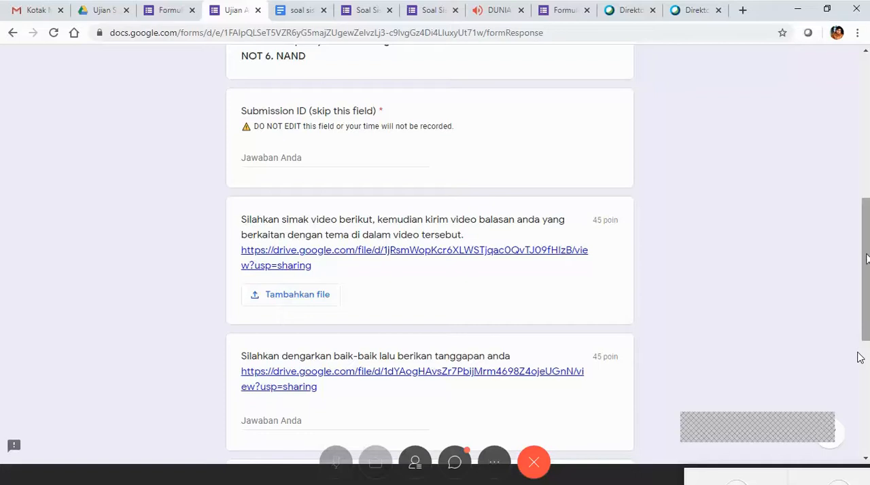
scroll(860, 358, up, 3)
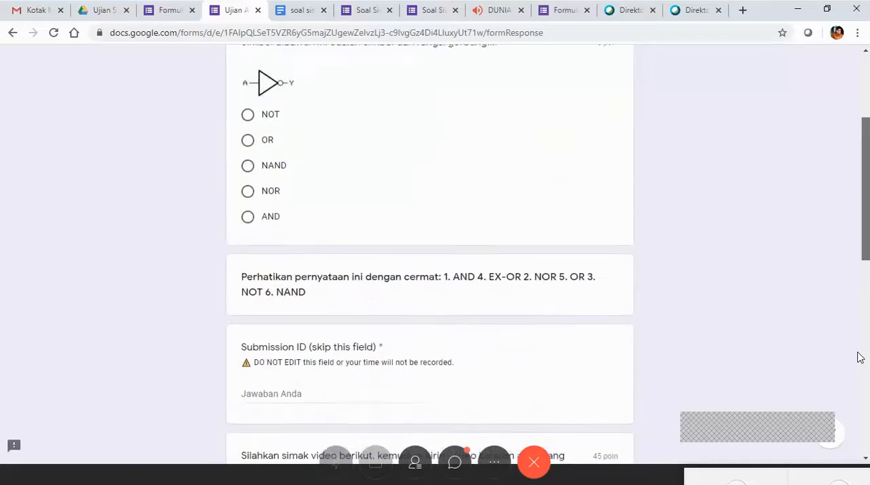
scroll(860, 358, down, 2)
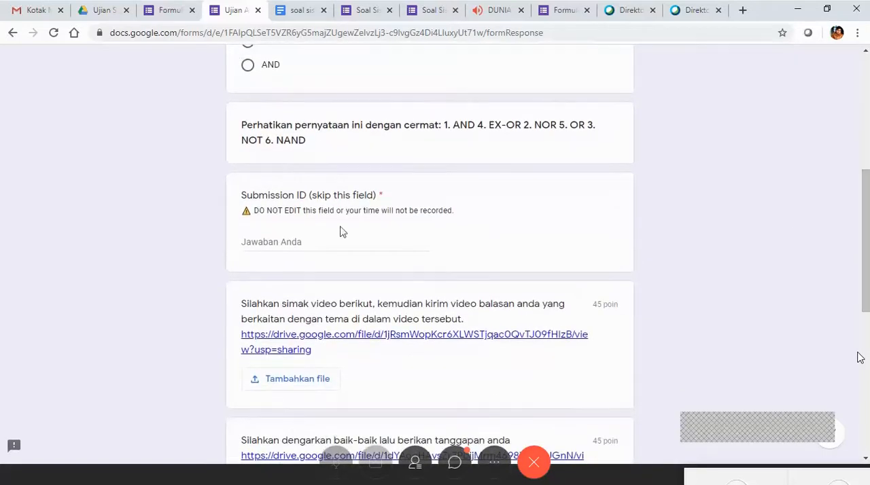
scroll(860, 358, up, 3)
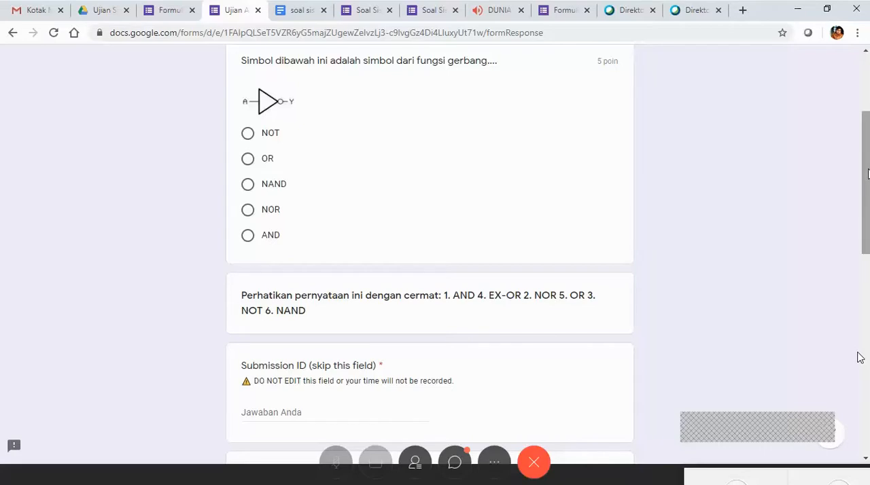
scroll(867, 174, up, 2)
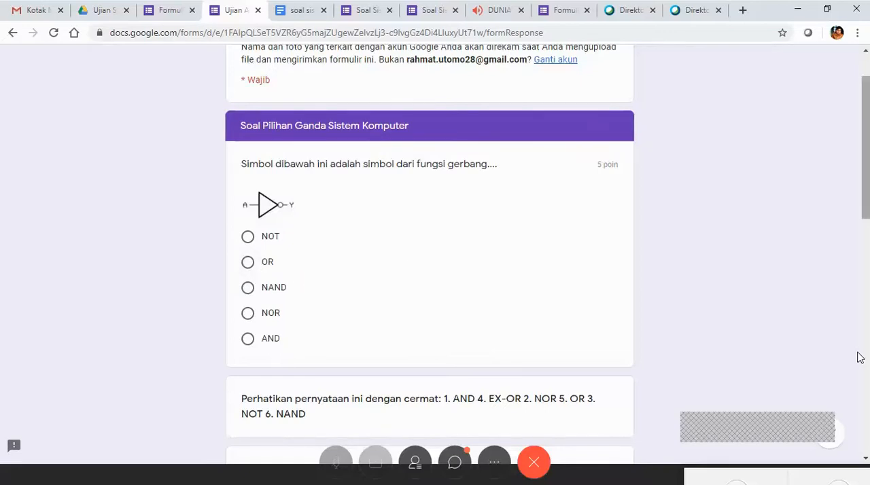
scroll(860, 358, up, 1)
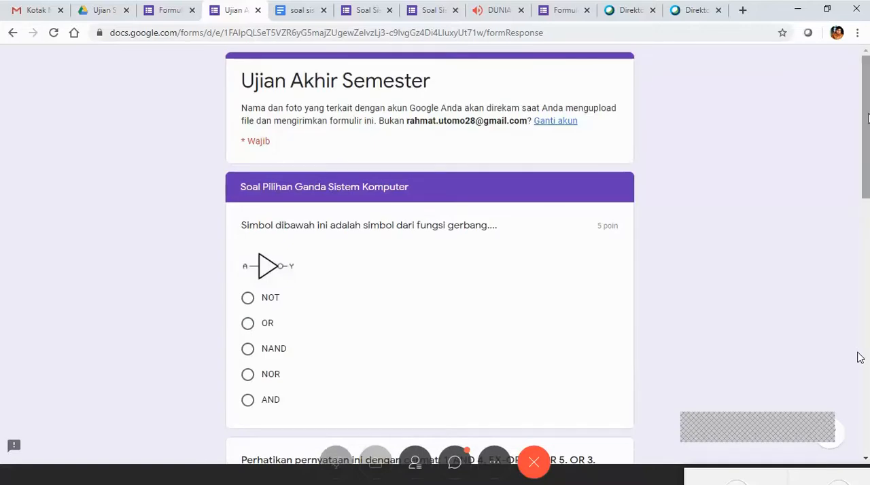
scroll(860, 358, down, 1)
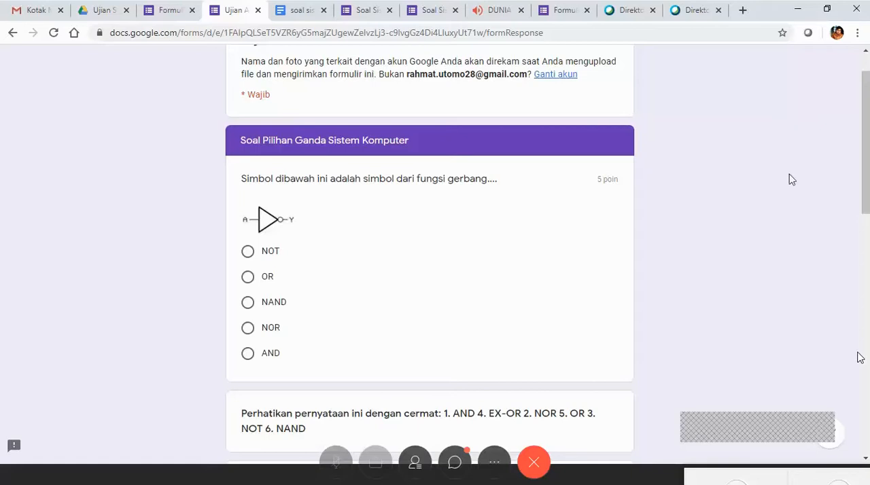
Answer the logic gate symbol question with NOT.
drag(867, 162, 869, 137)
scroll(869, 137, down, 2)
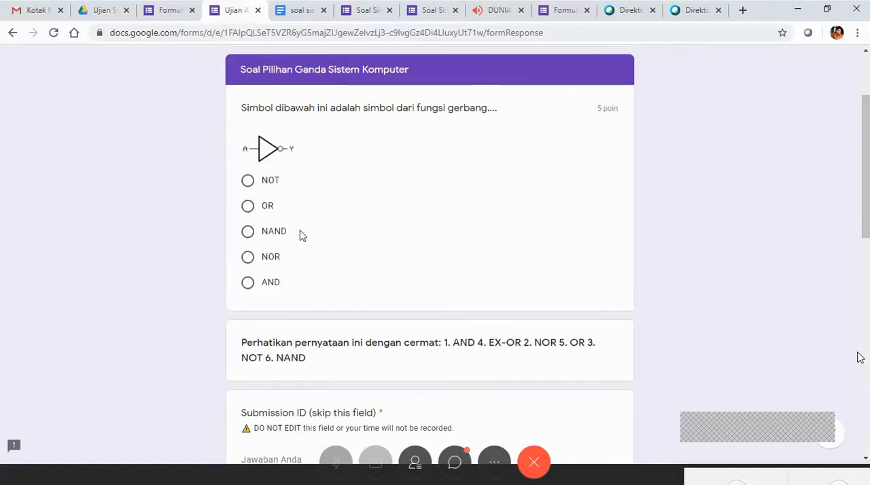
click(248, 180)
Open the video question's Drive link in a new tab, view the video page, and close it again.
scroll(860, 359, down, 1)
scroll(860, 358, down, 2)
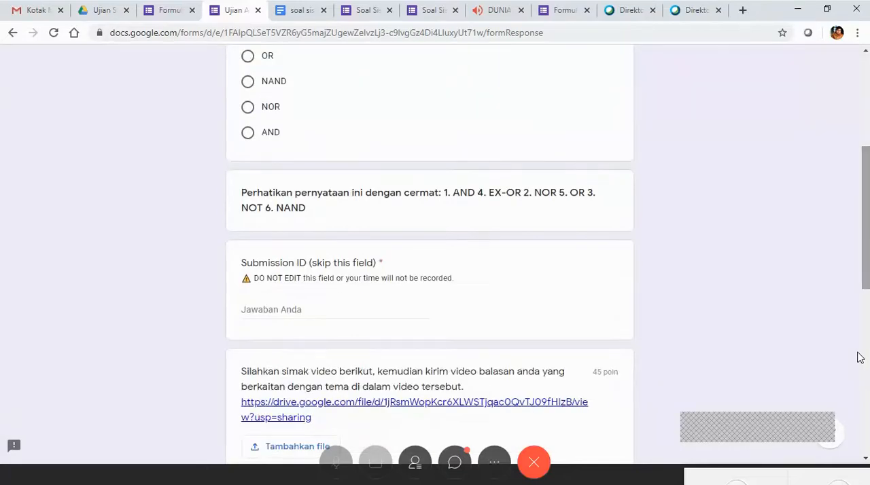
scroll(860, 358, down, 1)
scroll(860, 359, down, 4)
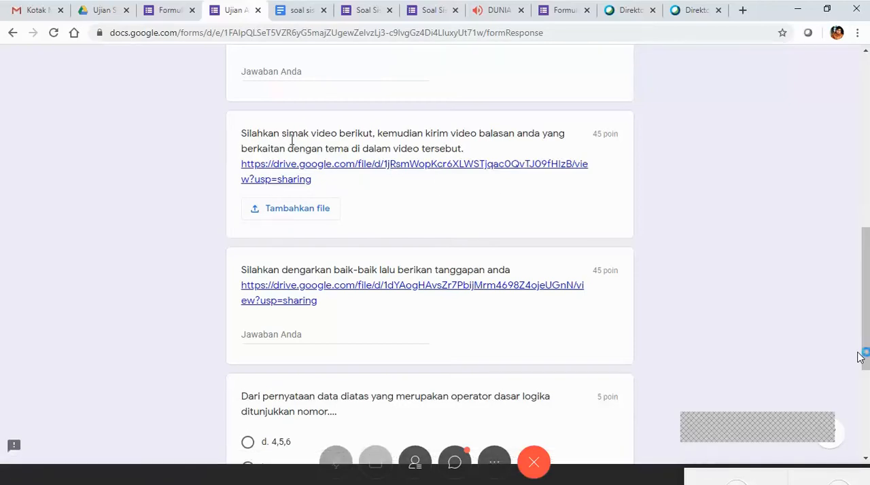
right_click(421, 170)
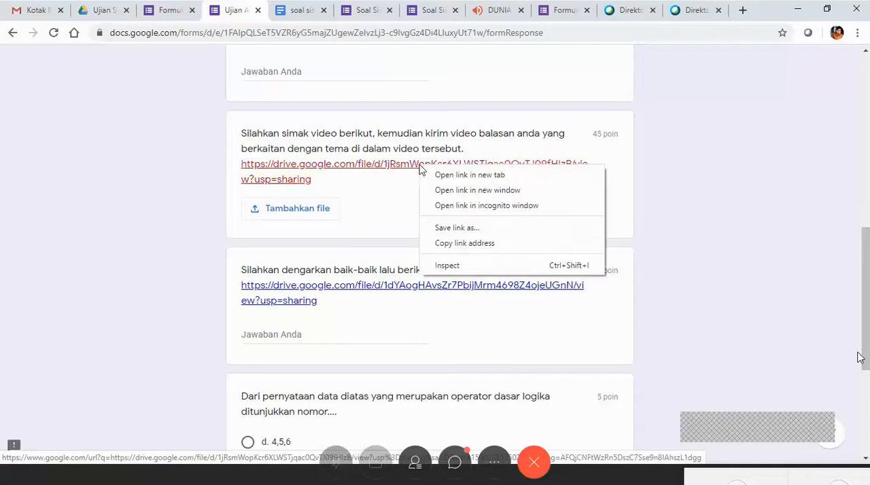
click(459, 178)
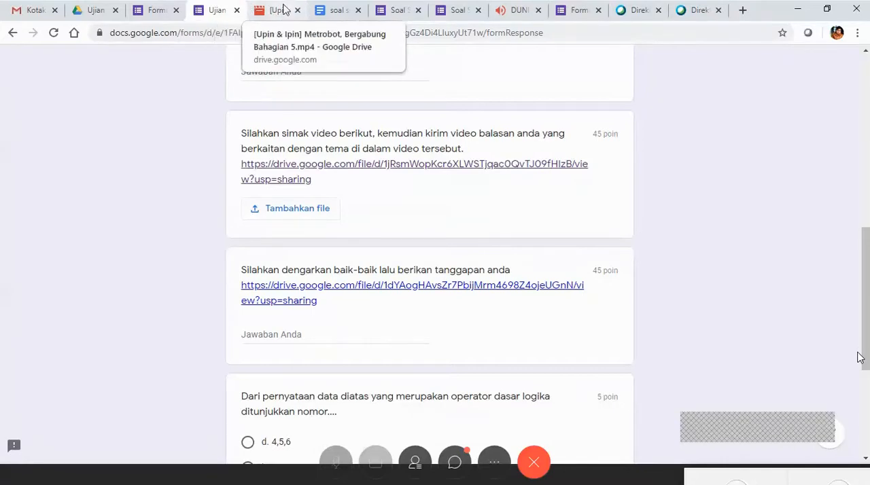
click(277, 12)
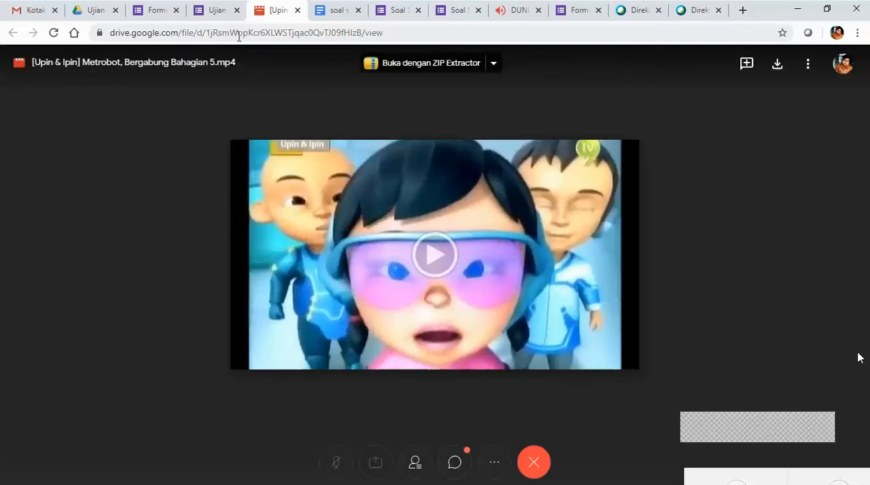
click(297, 10)
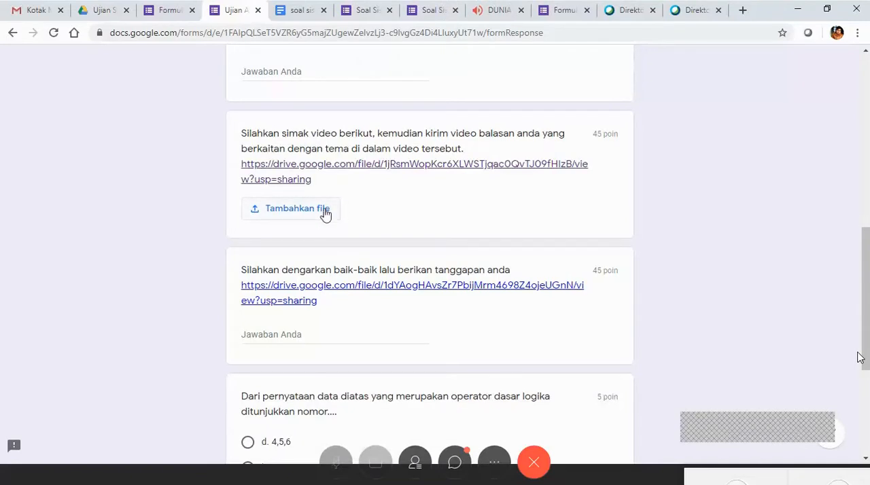
Start adding a file from the device to the video question and browse Data (D:) to the SMK.5 folder.
click(325, 213)
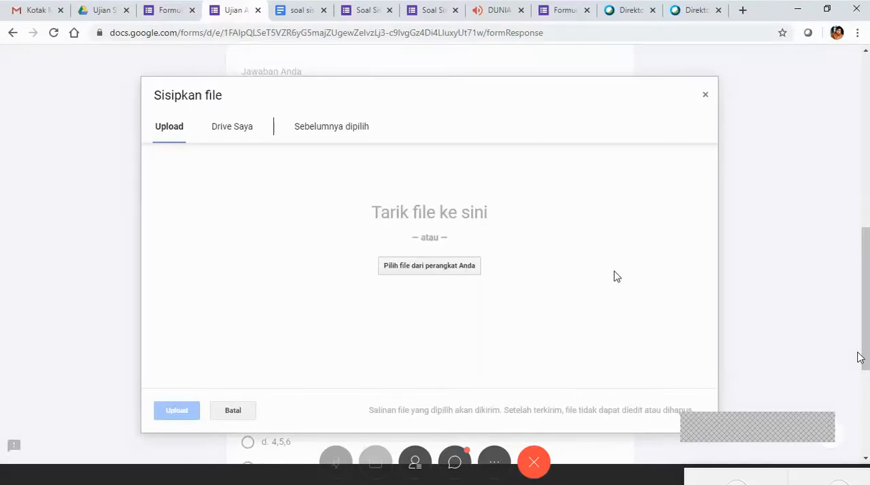
click(435, 272)
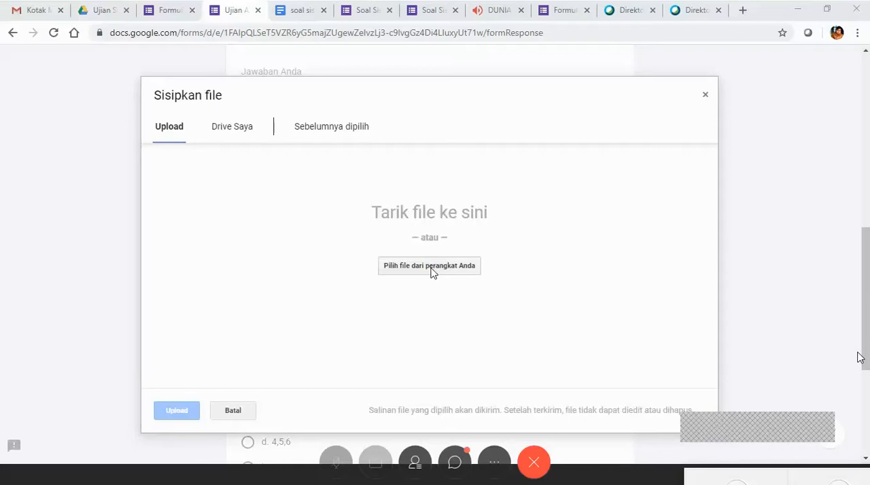
click(433, 267)
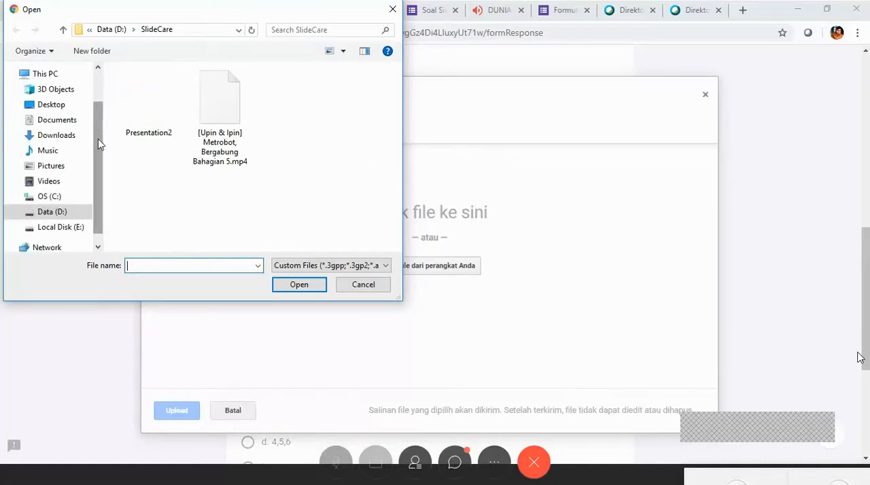
scroll(98, 143, down, 1)
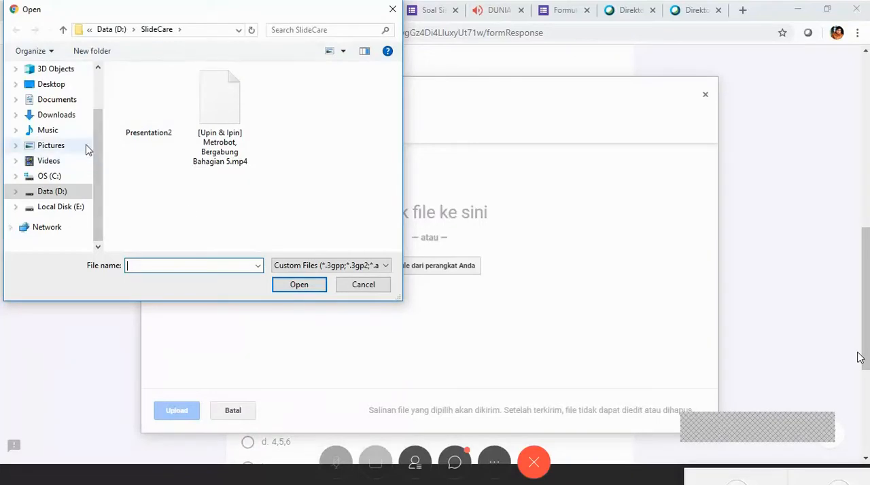
click(60, 193)
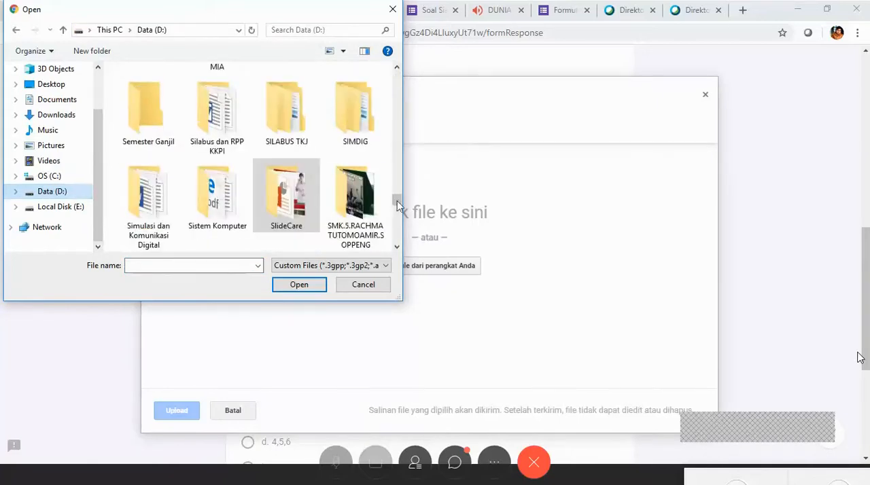
drag(400, 197, 401, 199)
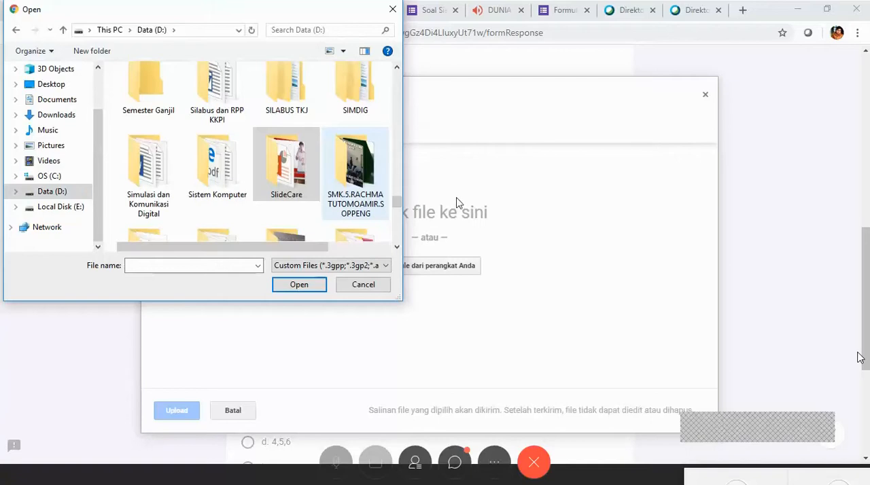
key(Return)
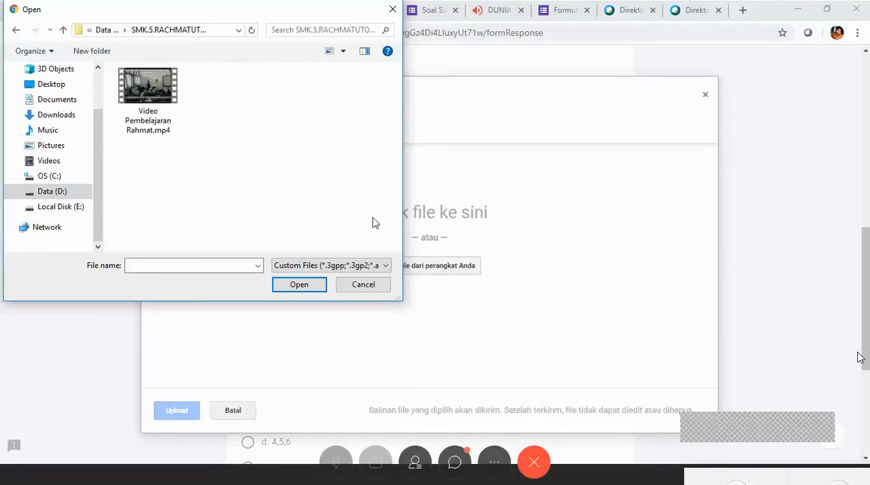
Select the Video Pembelajaran MP4 file and upload it as the answer to the video question.
click(156, 93)
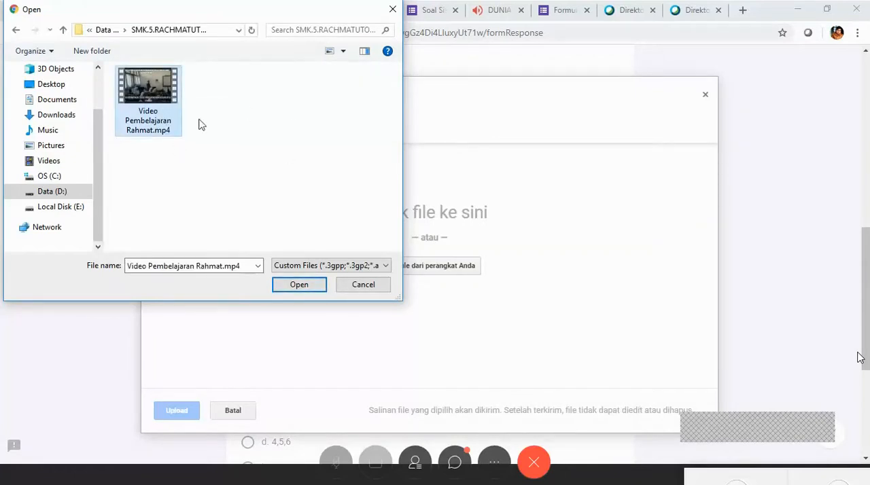
click(301, 288)
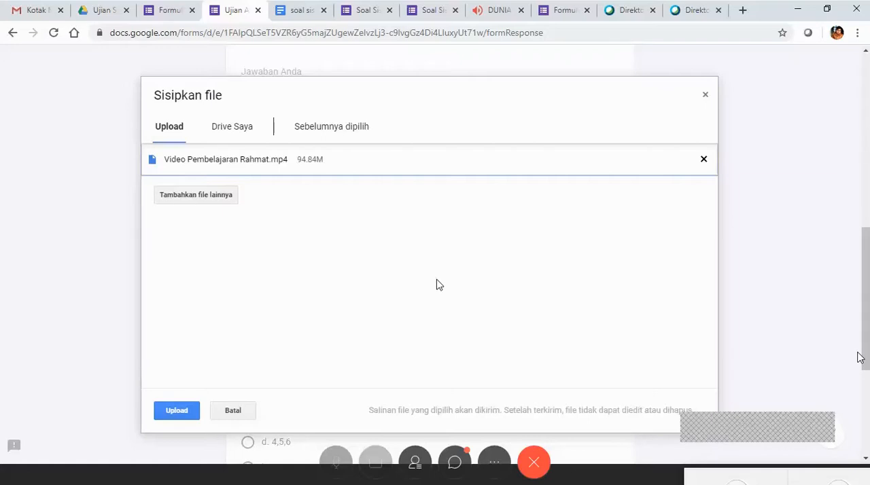
click(183, 416)
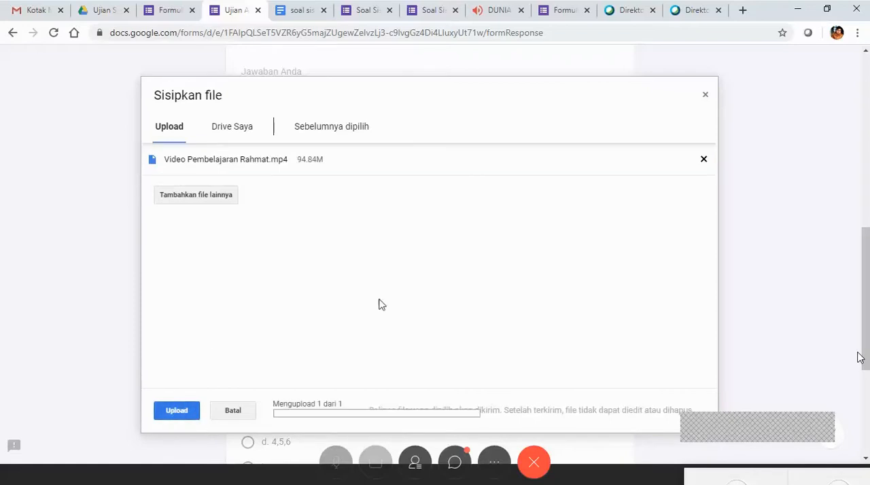
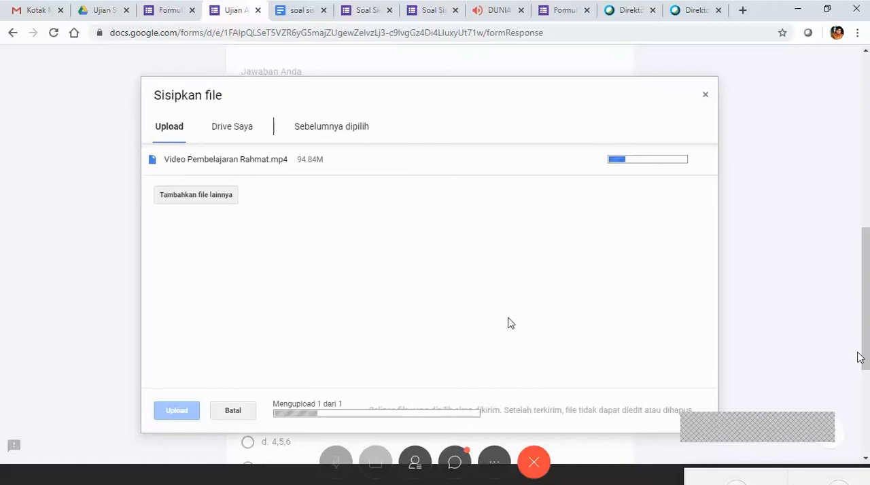
Cancel the running file upload and look through the form's questions from the gate symbol question to the final multiple-choice question.
key(Escape)
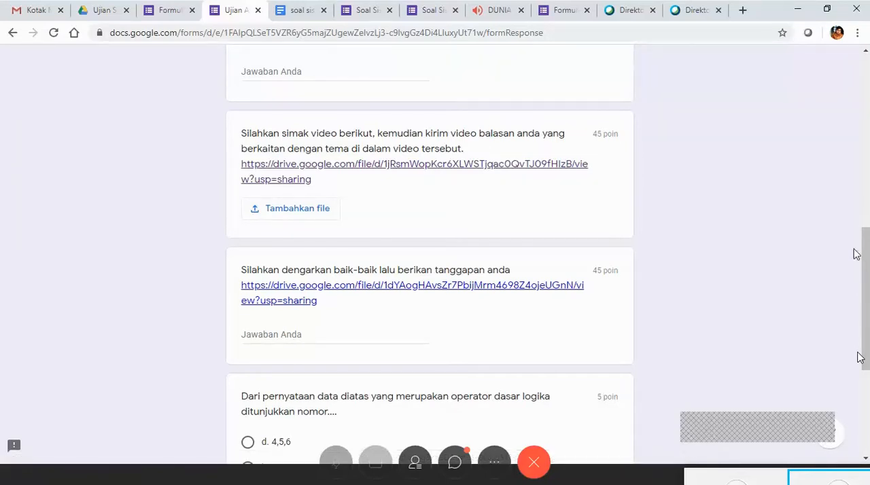
scroll(861, 359, up, 3)
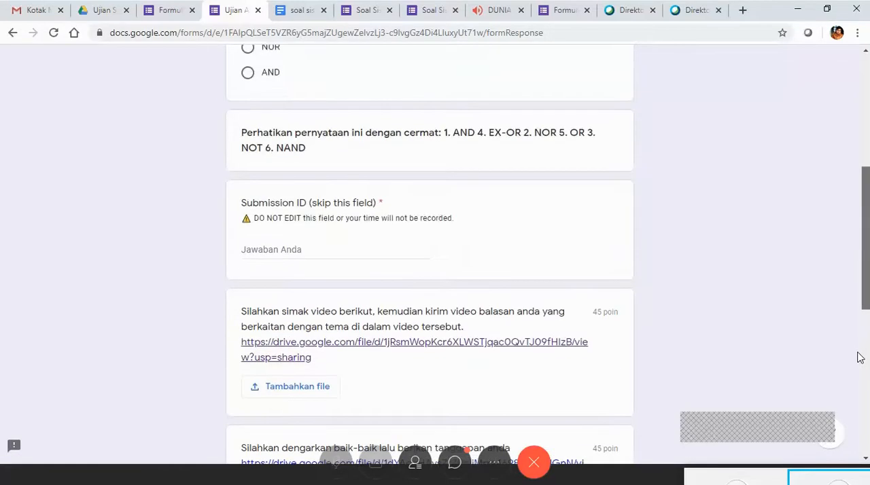
scroll(861, 358, down, 5)
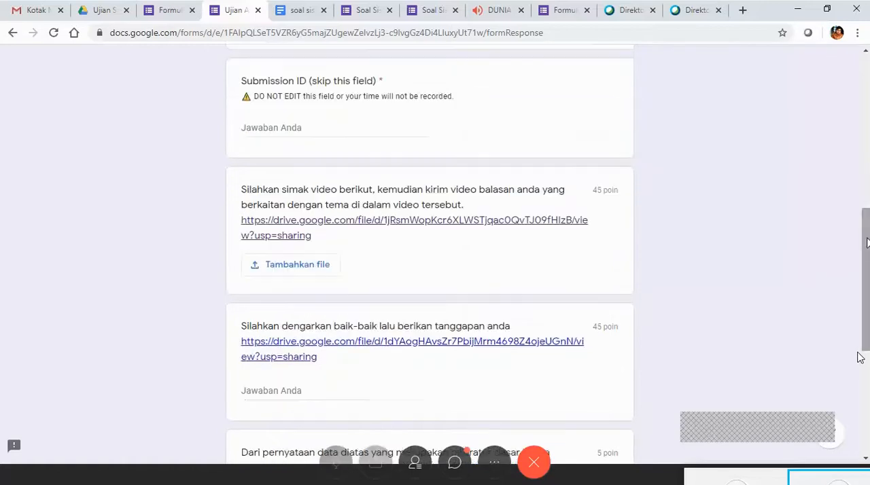
scroll(861, 358, down, 1)
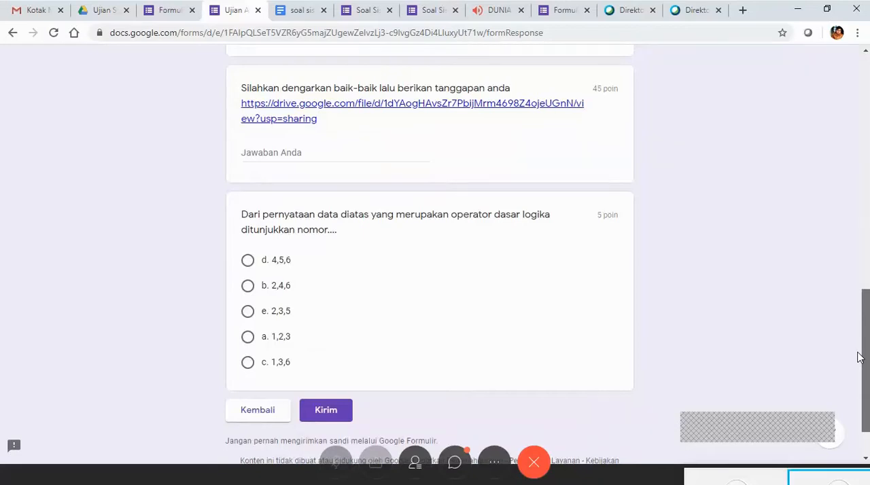
scroll(861, 358, up, 2)
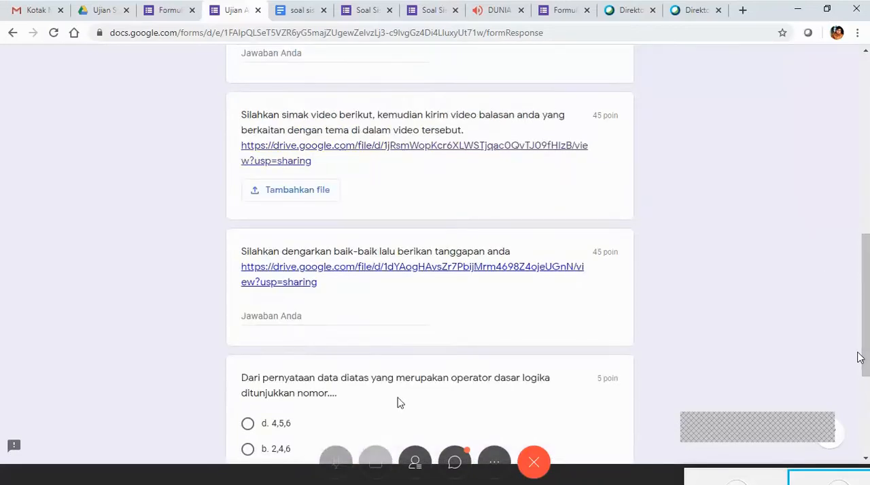
scroll(860, 358, down, 2)
scroll(861, 358, up, 5)
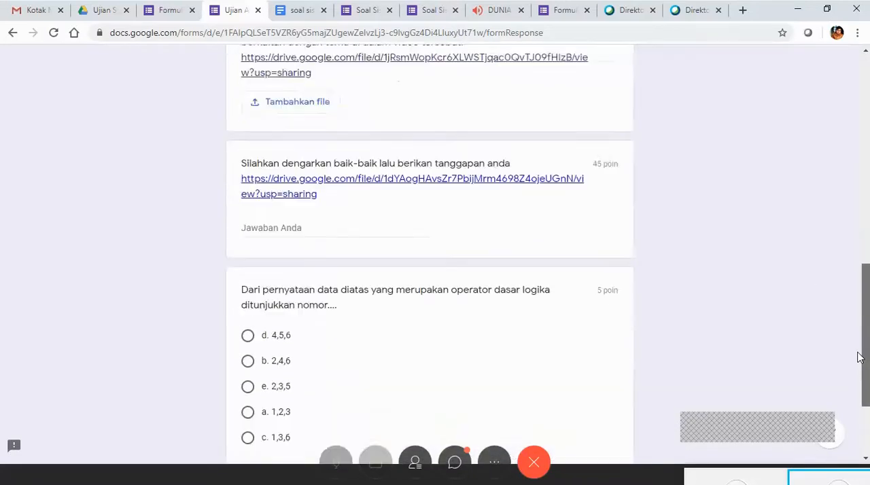
scroll(861, 359, down, 1)
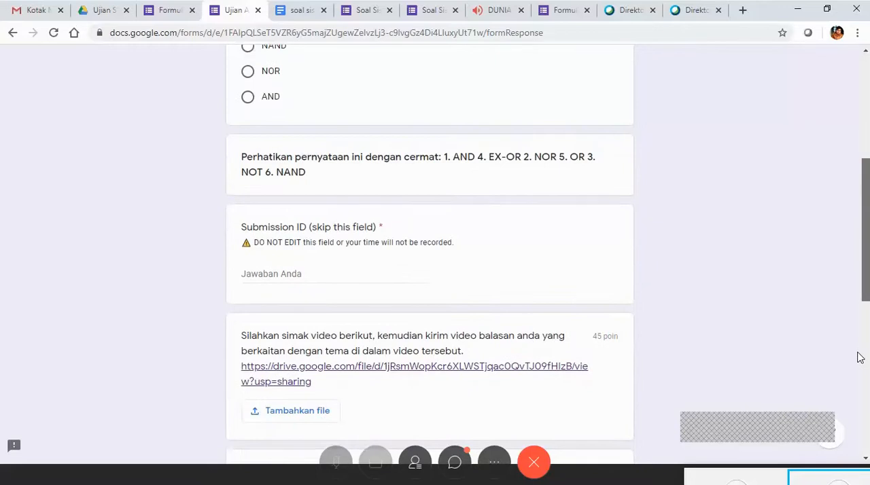
scroll(861, 359, up, 3)
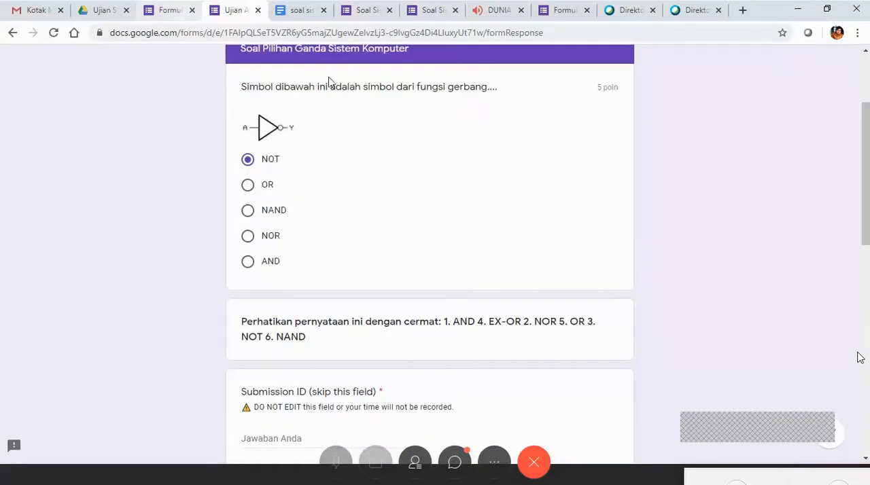
scroll(861, 358, down, 4)
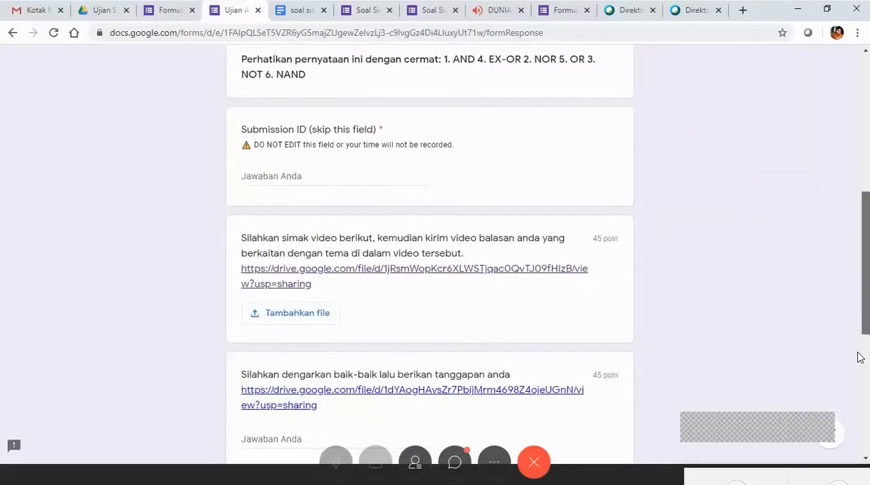
scroll(860, 358, down, 1)
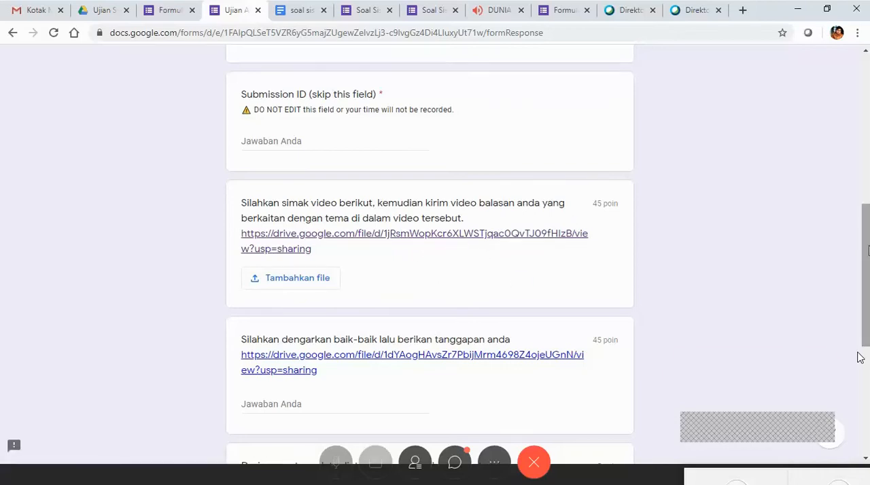
Leave the student form without submitting it and review both sections of the exam in the form editor.
scroll(861, 358, up, 3)
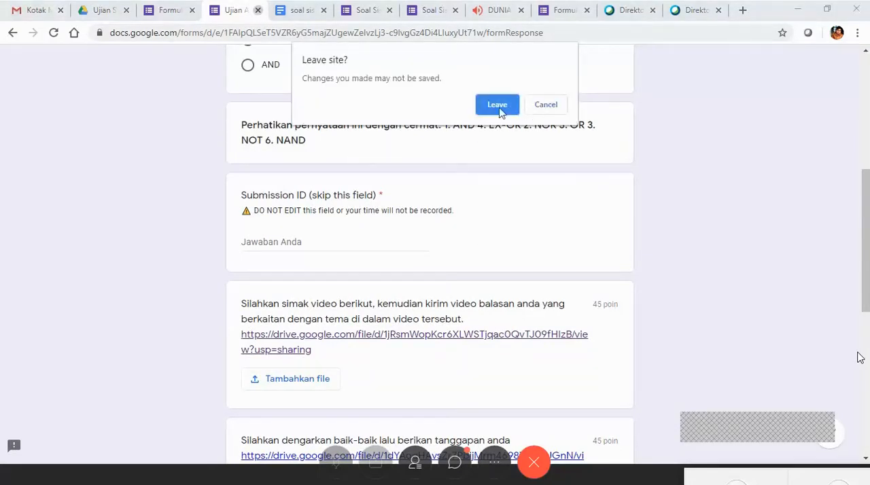
click(514, 109)
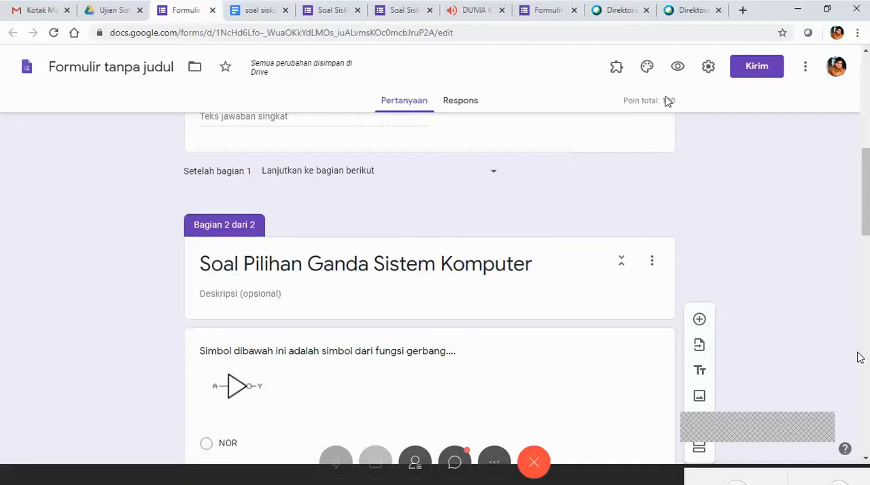
drag(866, 163, 862, 67)
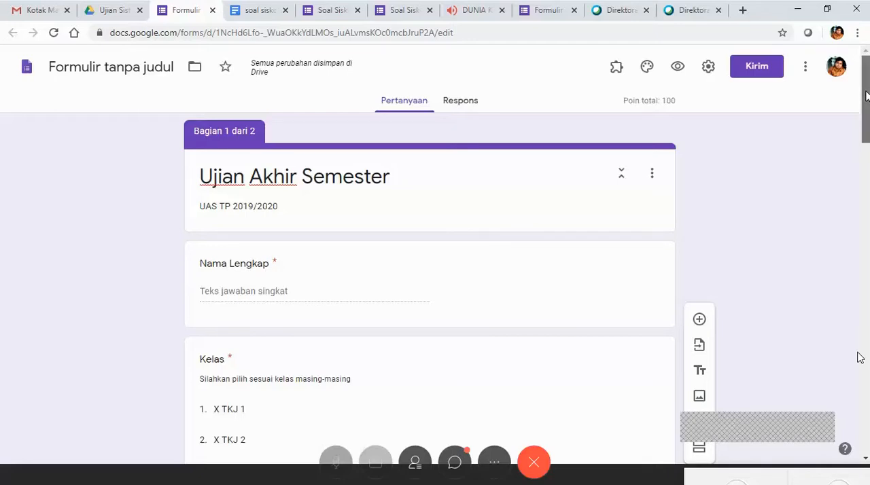
mouse_move(867, 97)
mouse_down()
mouse_move(867, 111)
mouse_move(867, 95)
mouse_up()
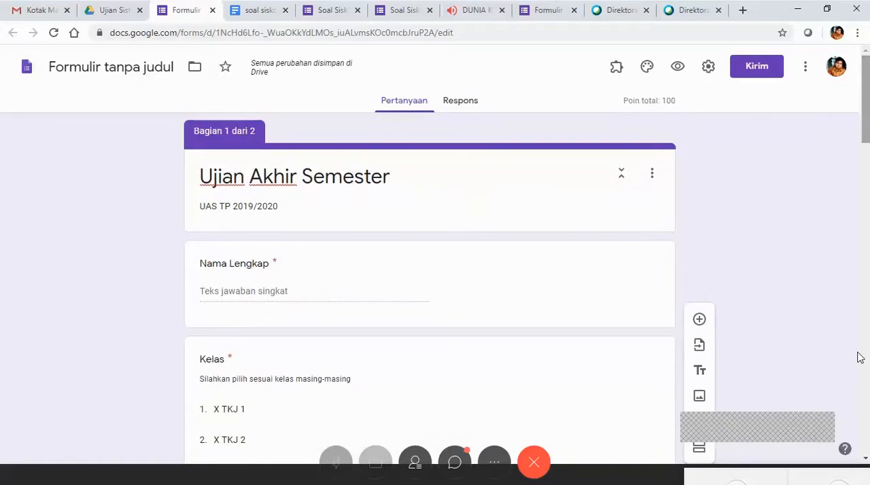
scroll(861, 359, down, 8)
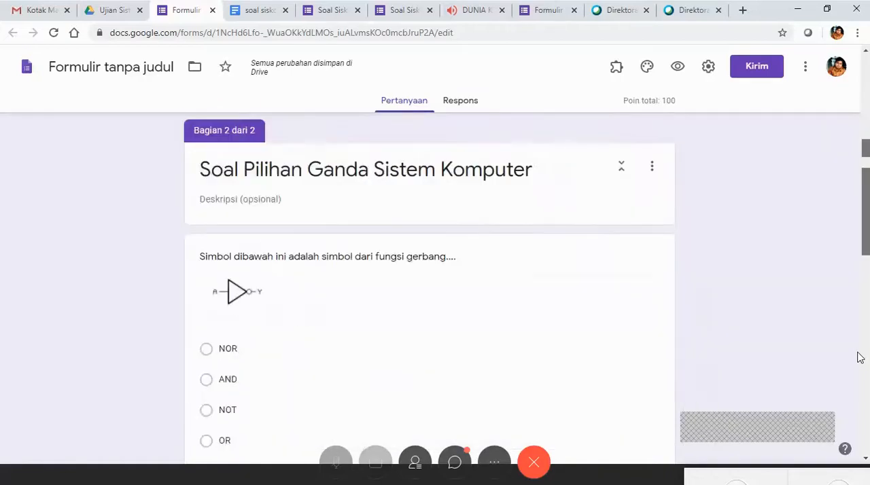
scroll(860, 358, down, 8)
scroll(860, 359, up, 7)
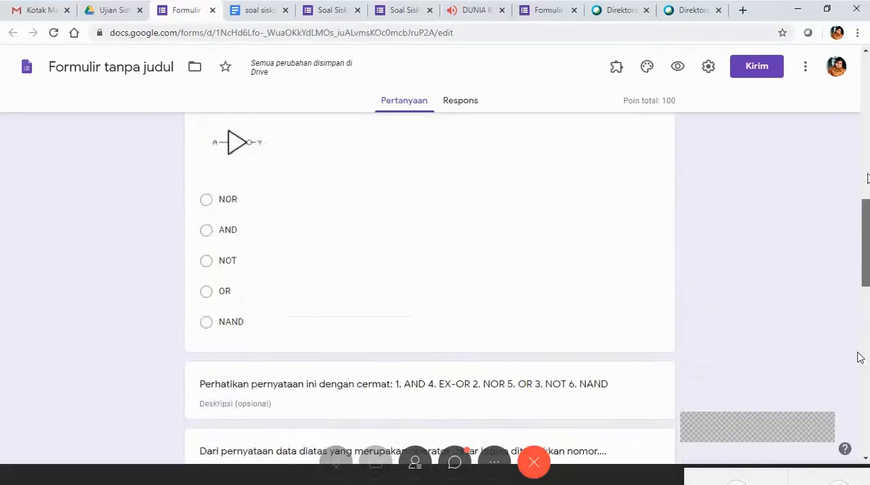
scroll(860, 359, up, 10)
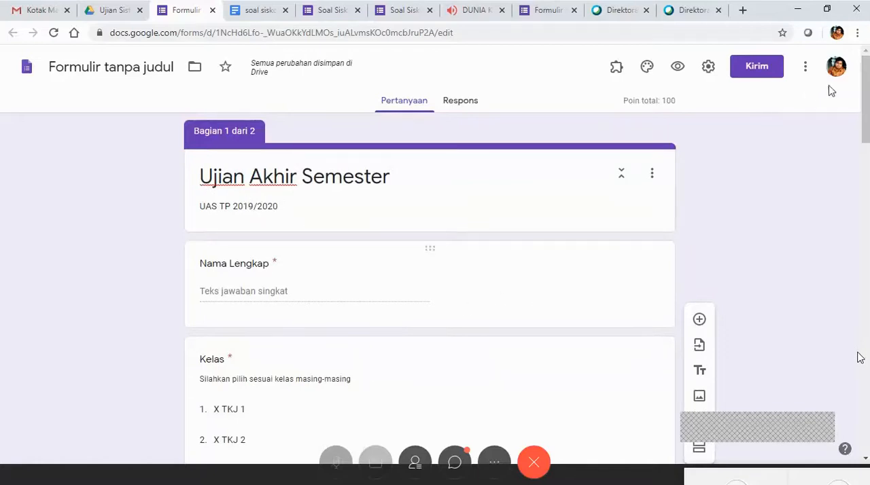
mouse_move(865, 97)
mouse_down()
mouse_move(865, 307)
mouse_move(865, 95)
mouse_up()
Browse the form add-ons in the G Suite Marketplace, view the formLimiter page, and close the marketplace.
click(806, 74)
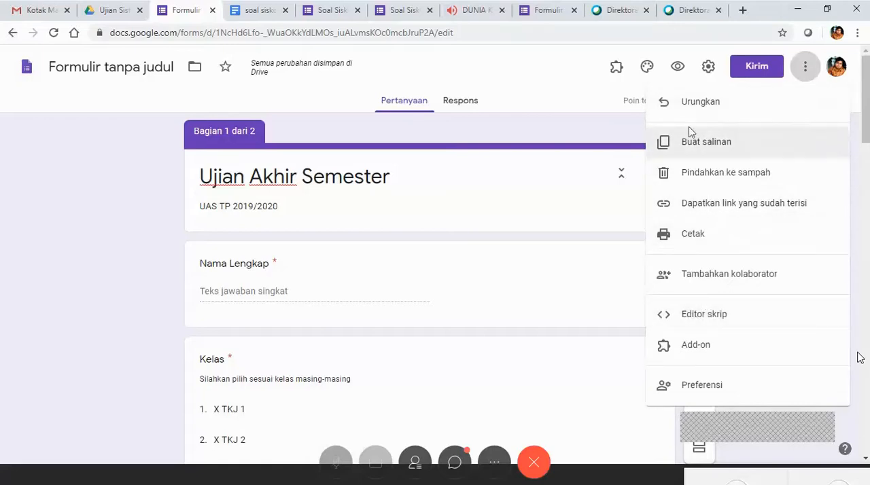
click(721, 352)
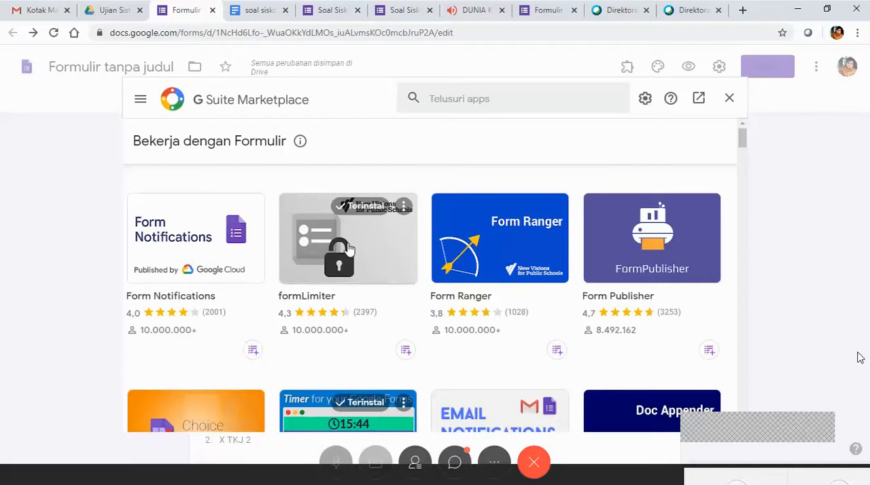
click(318, 243)
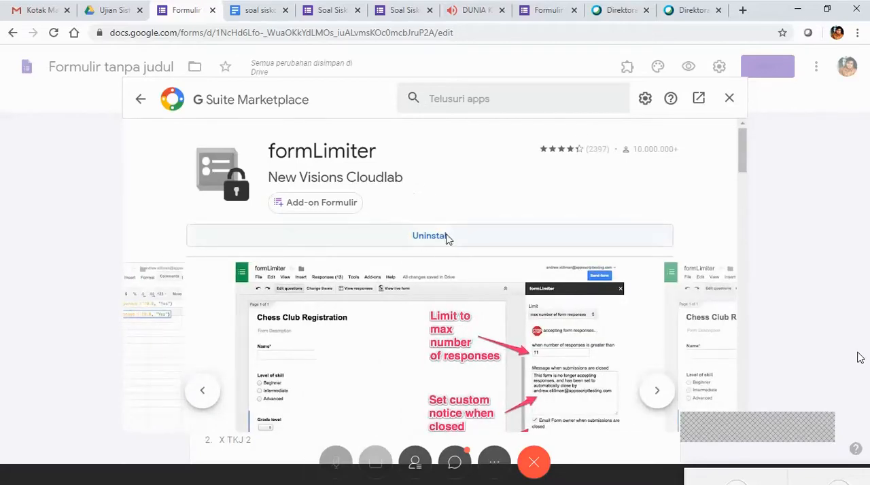
click(729, 98)
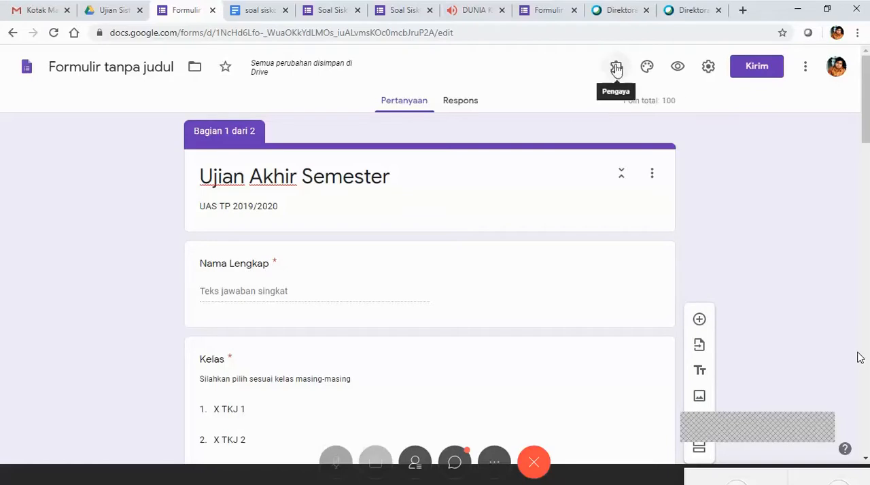
Try to open the limit settings of the installed formLimiter add-on, and reload the form editor page.
click(616, 68)
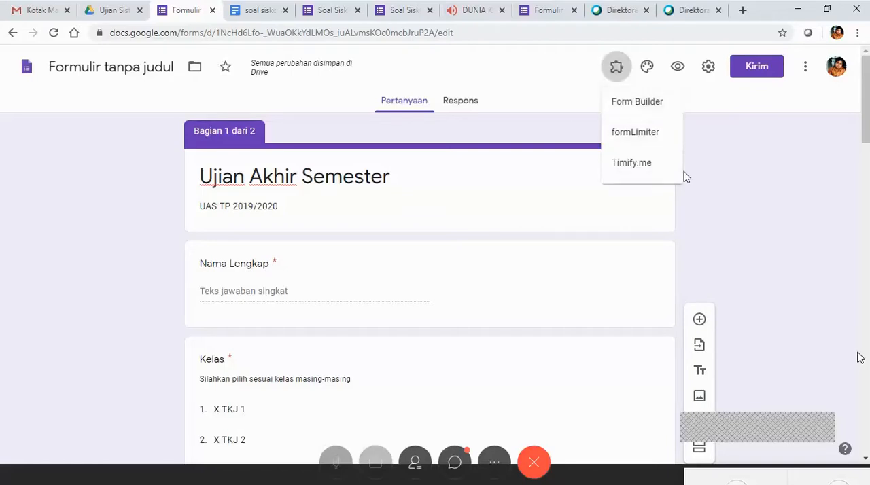
click(649, 136)
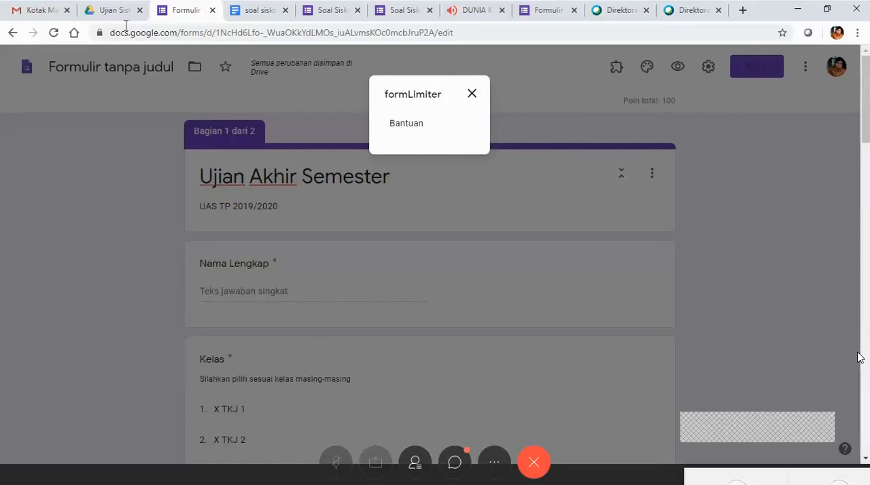
click(57, 34)
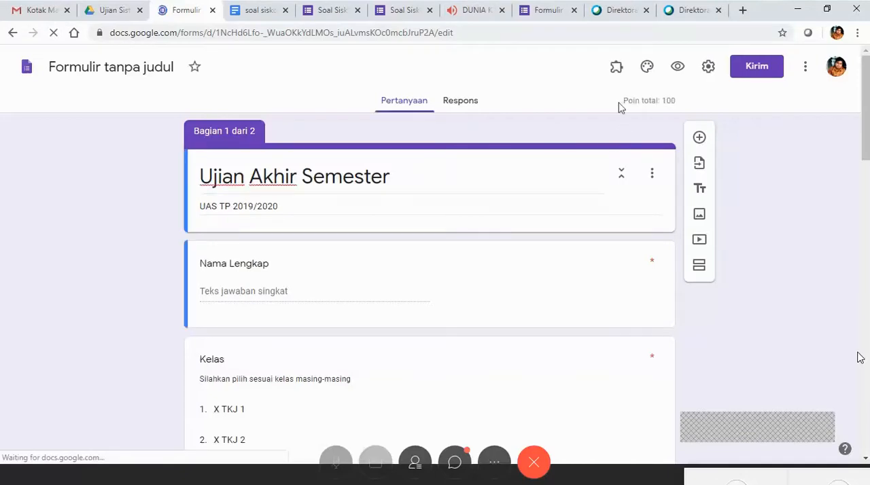
Open the Set limit settings of the formLimiter -- PROD add-on.
click(616, 71)
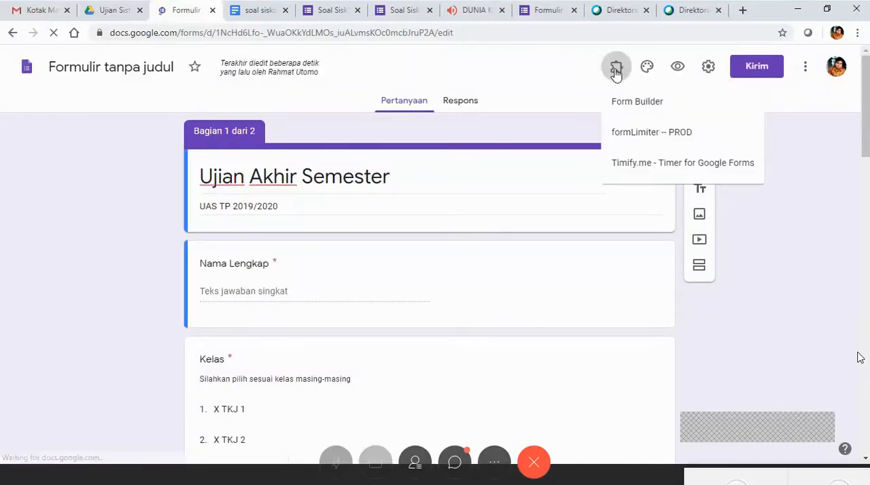
click(626, 134)
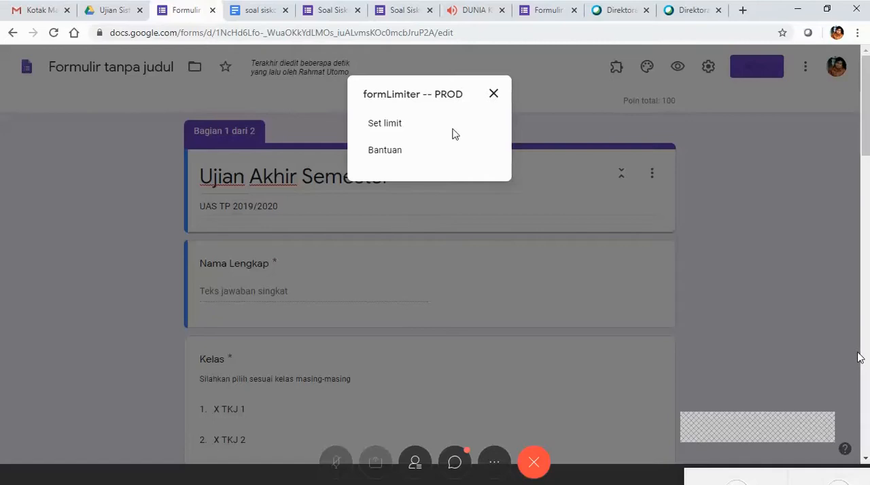
click(387, 124)
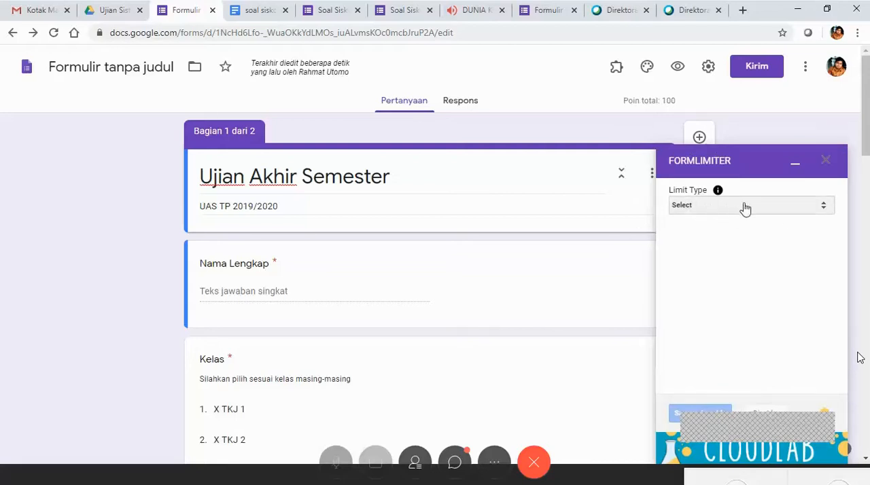
Set the formLimiter limit type to date and time.
click(823, 207)
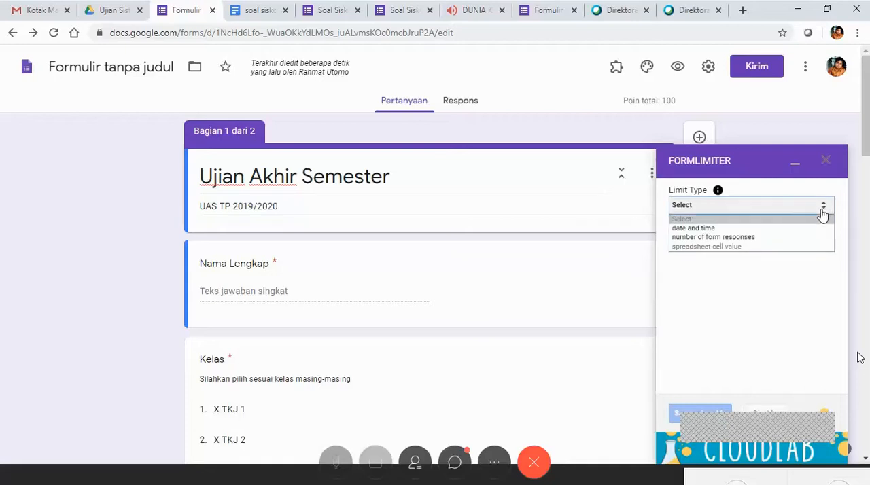
click(826, 212)
click(825, 212)
click(825, 212)
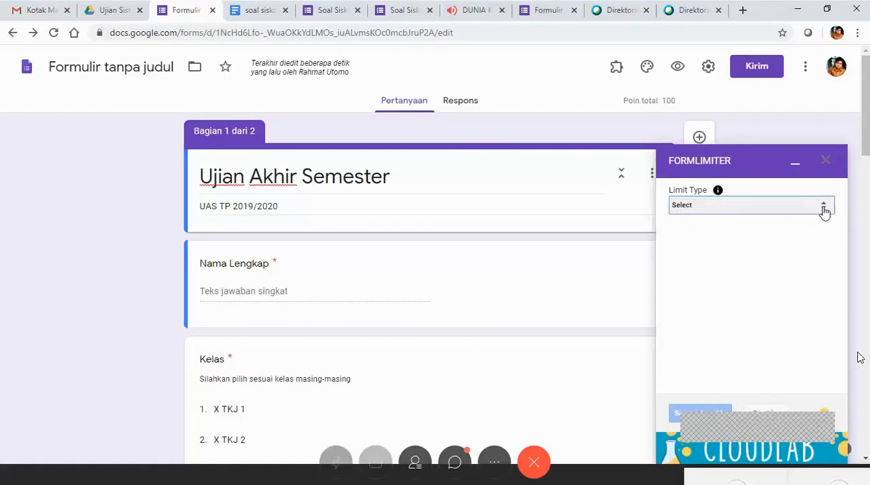
click(825, 211)
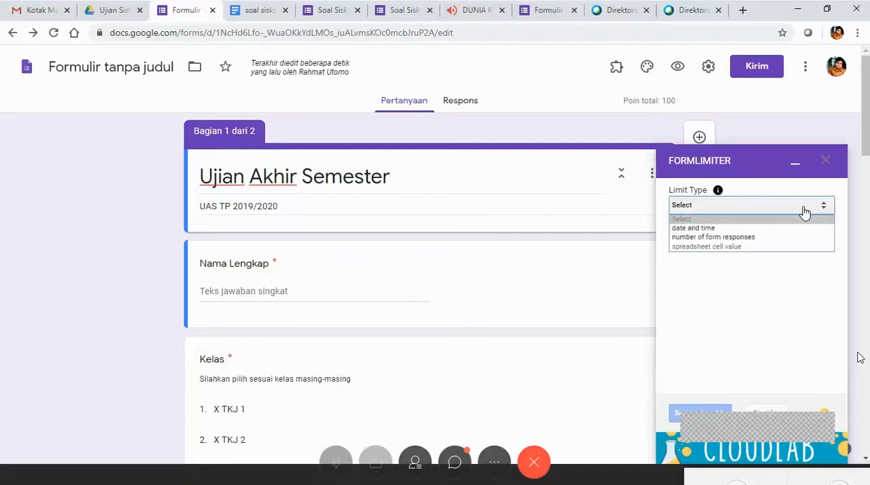
click(711, 229)
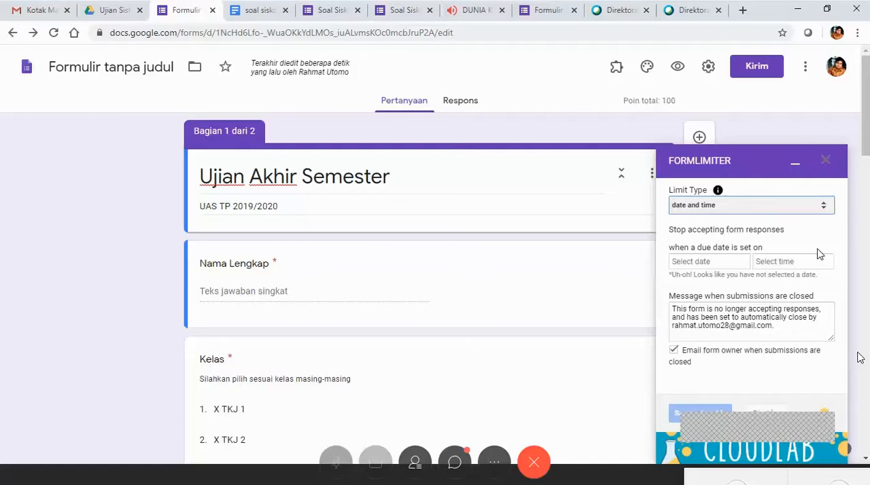
Set formLimiter to stop accepting responses on 05/22/2020 at 10:00 PM, and save and enable the limit.
click(708, 265)
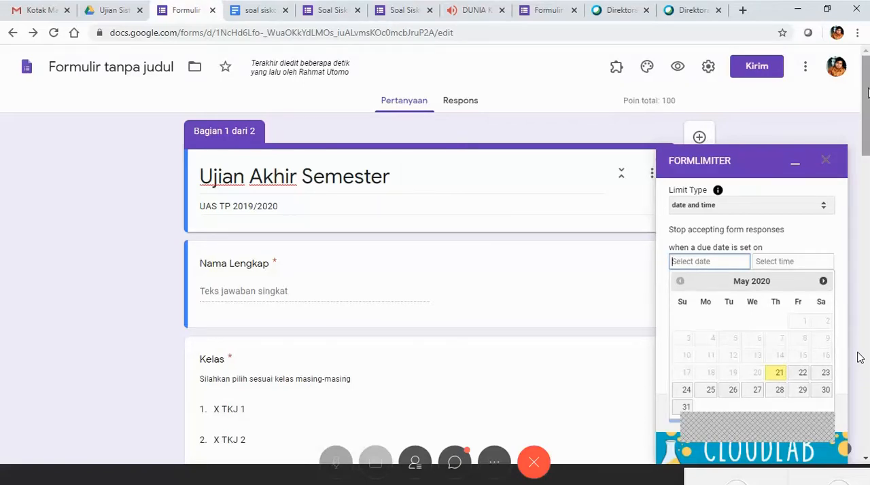
click(800, 376)
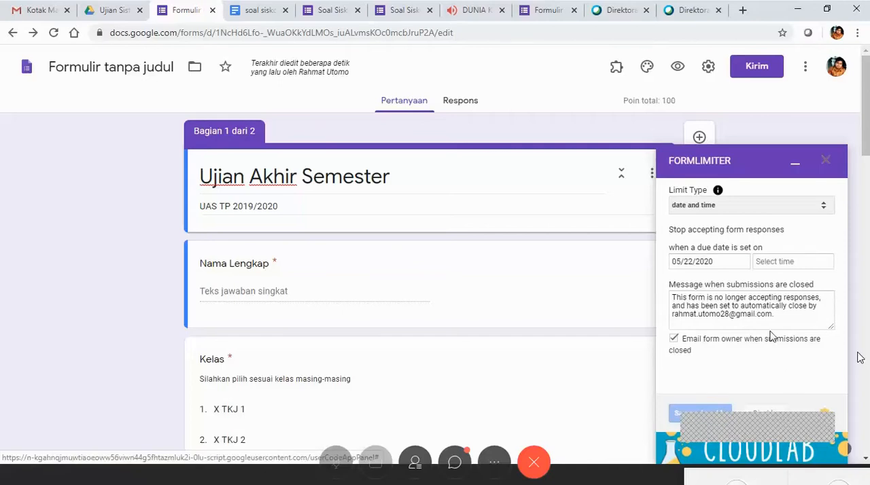
click(787, 263)
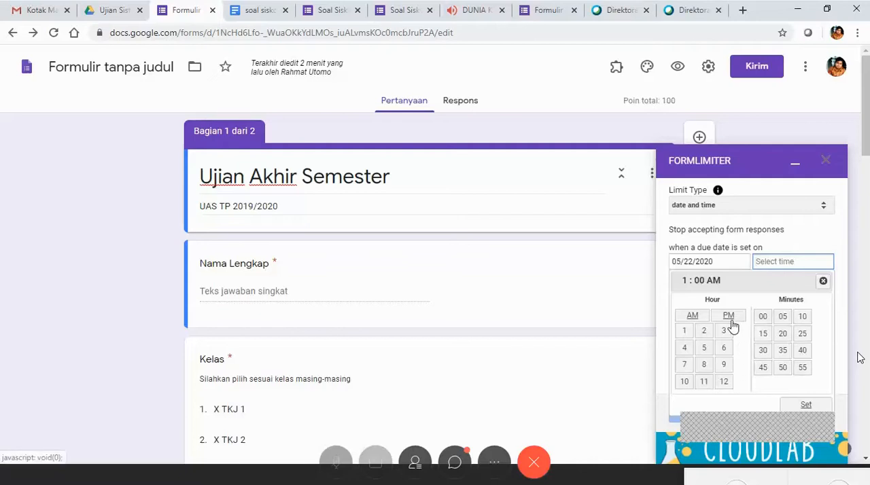
click(688, 384)
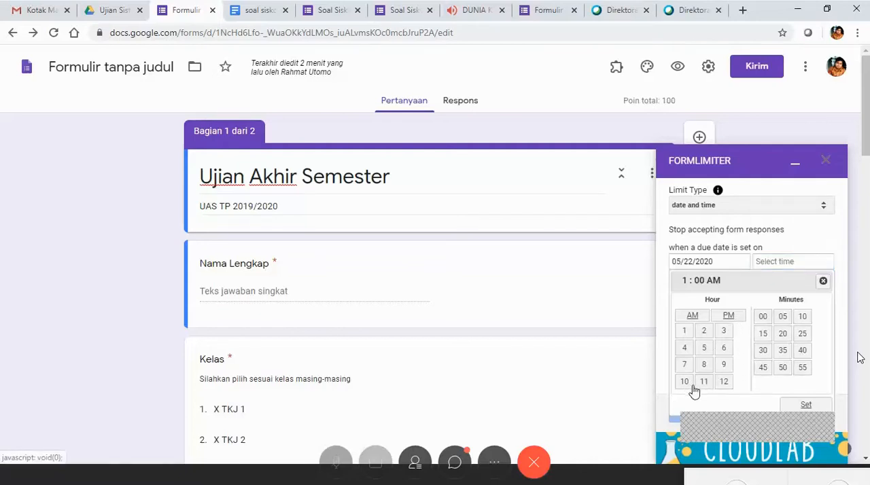
click(730, 320)
click(803, 406)
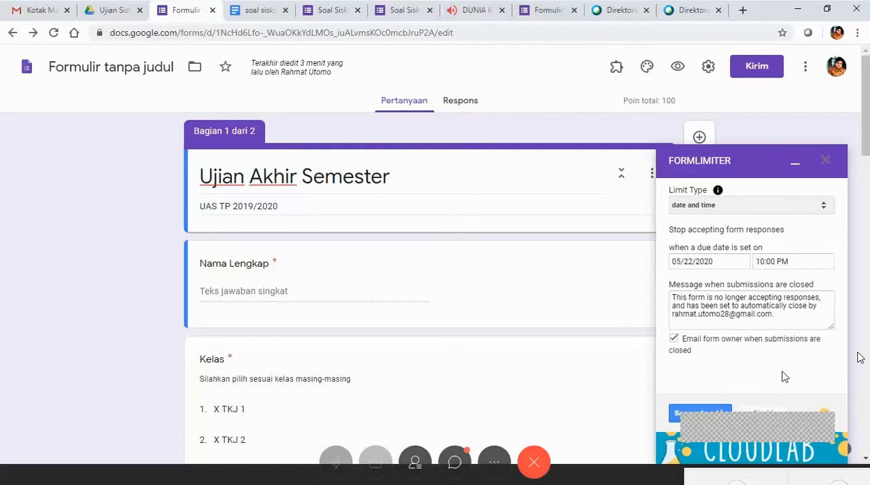
click(693, 421)
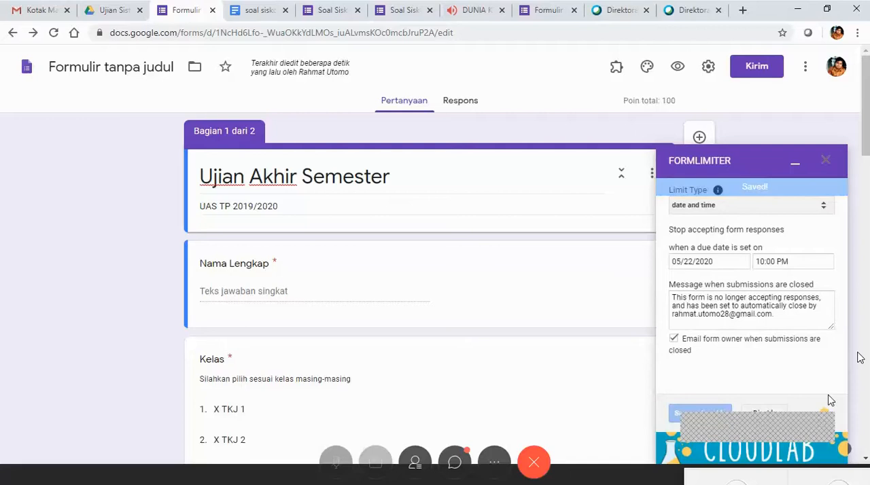
click(827, 162)
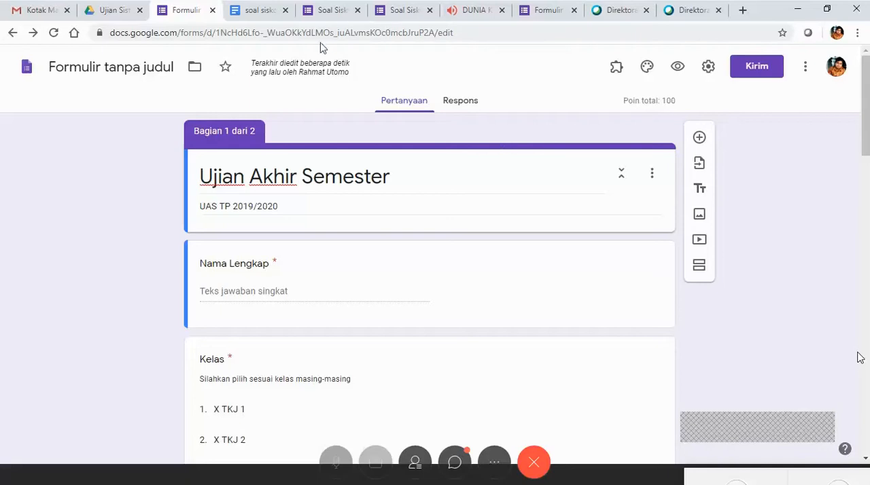
Preview the Ujian Akhir Semester form and look through the Token, Nama Lengkap and Kelas fields of its first section.
click(675, 76)
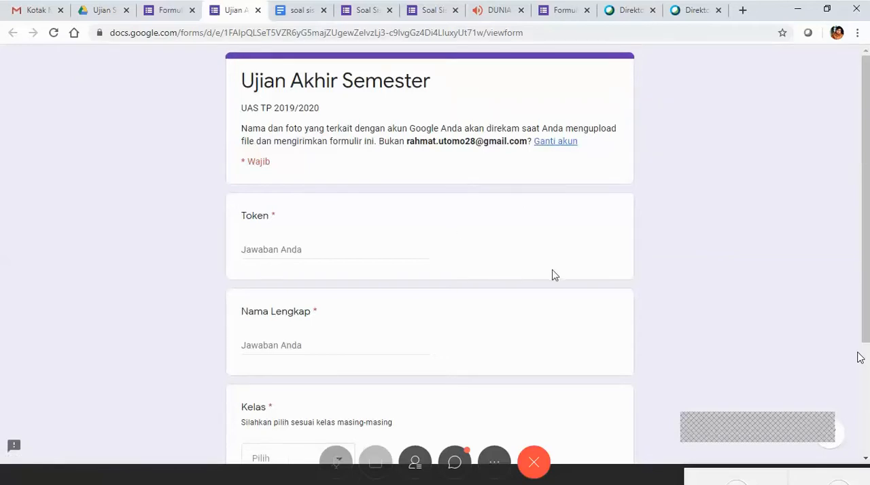
scroll(550, 283, down, 3)
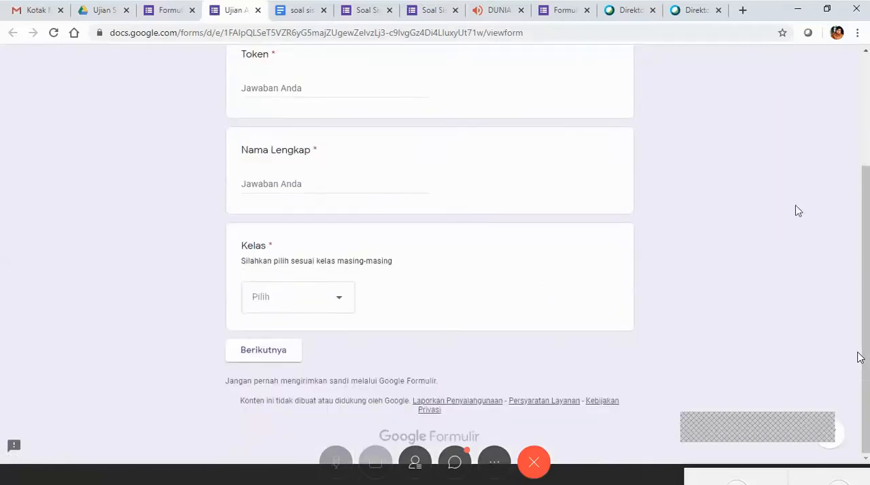
scroll(860, 359, up, 1)
scroll(860, 358, up, 2)
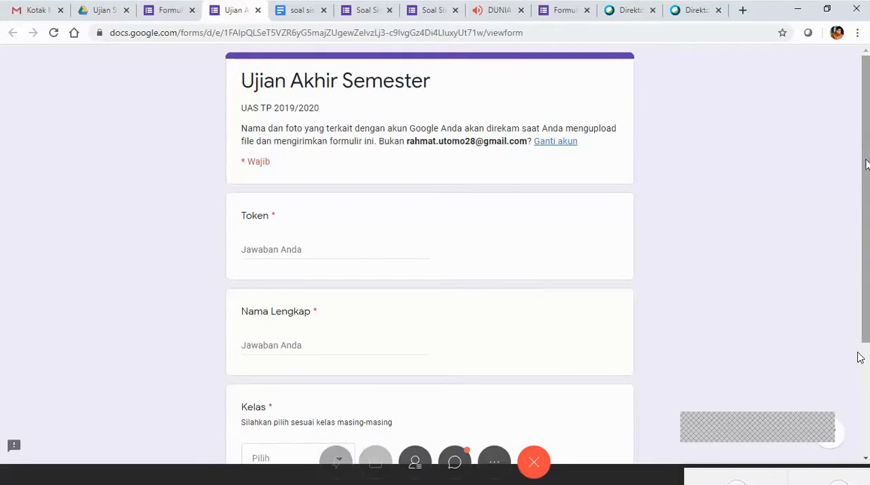
scroll(858, 359, down, 1)
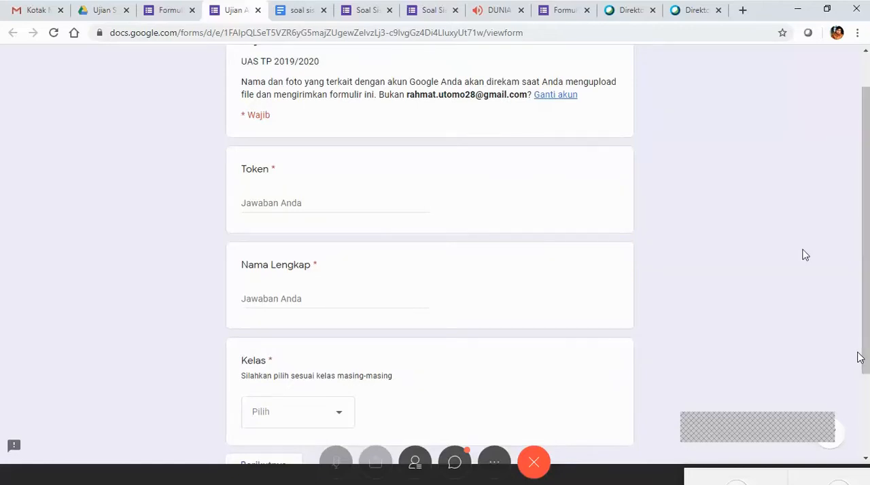
drag(868, 249, 868, 247)
scroll(861, 358, up, 1)
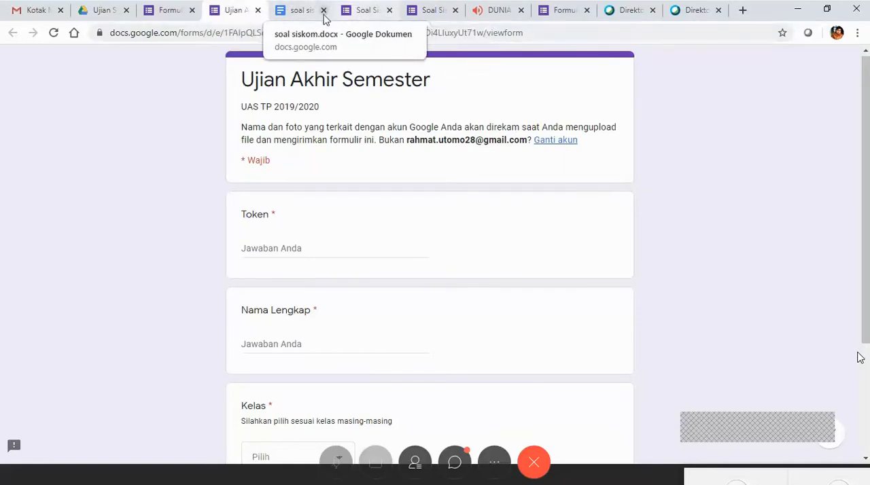
Return to the form editor and review the identity fields and the Soal Pilihan Ganda Sistem Komputer questions.
click(168, 12)
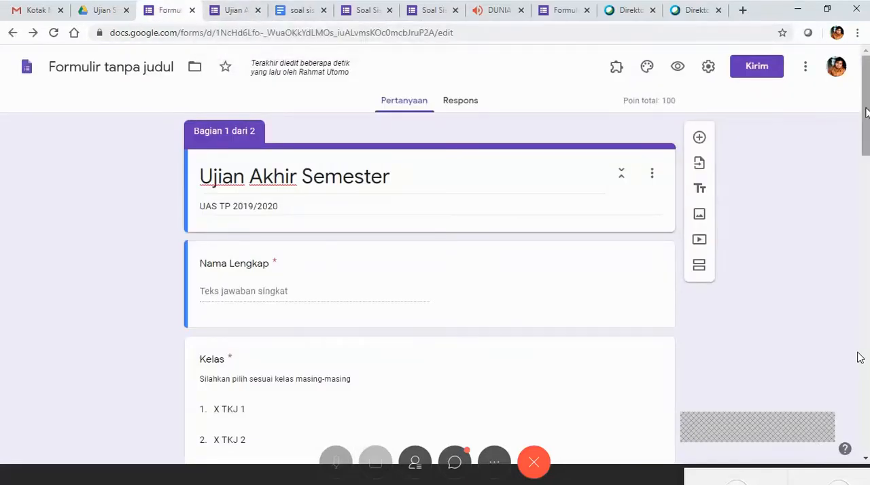
mouse_move(865, 86)
mouse_down()
mouse_move(865, 98)
mouse_move(868, 79)
mouse_up()
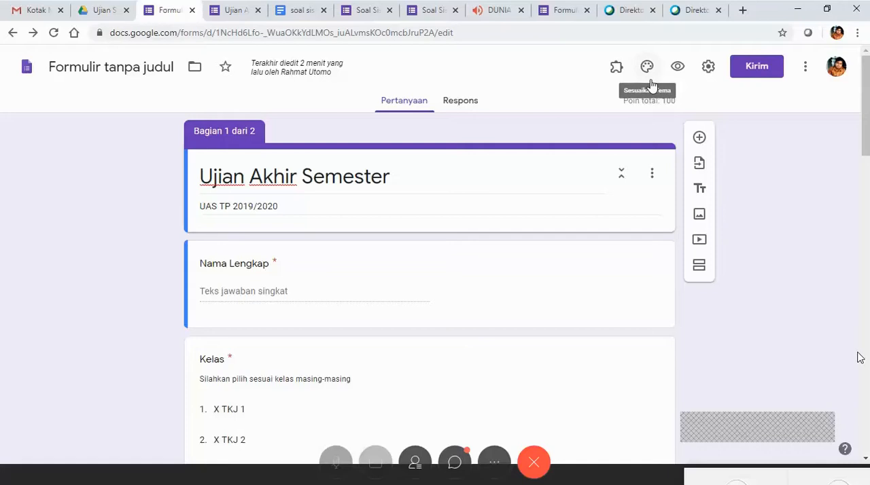
scroll(417, 266, down, 6)
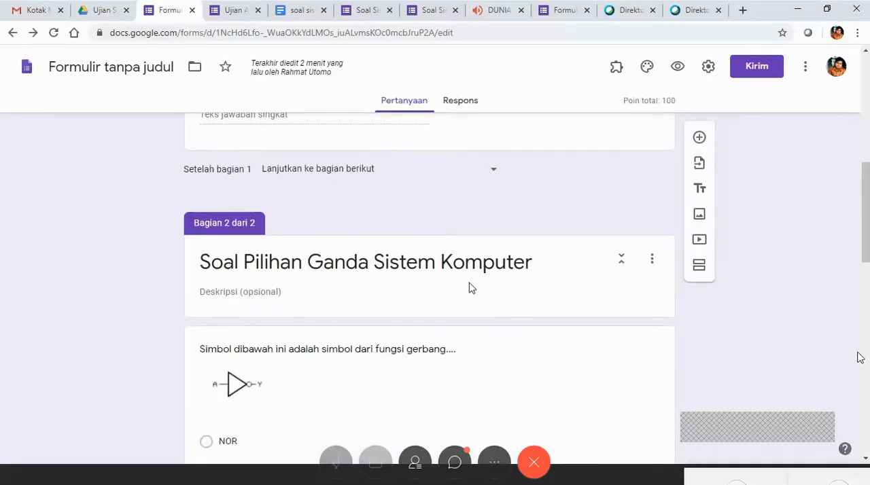
scroll(497, 274, up, 3)
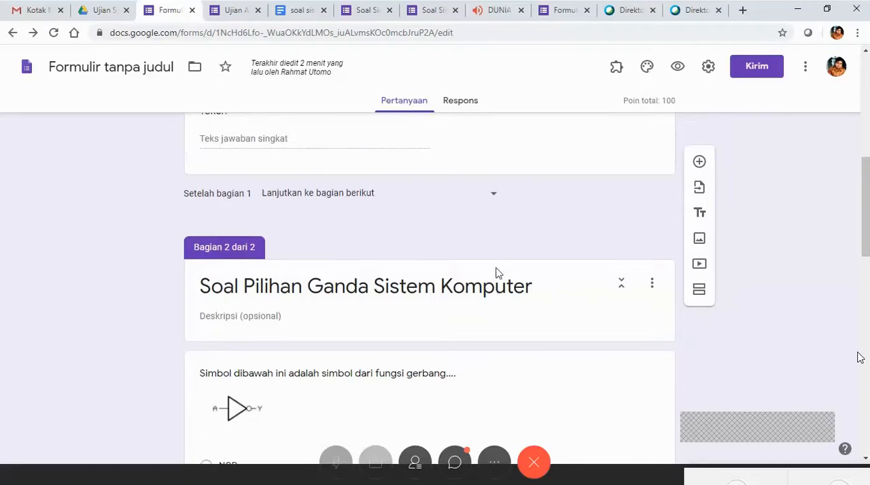
scroll(497, 274, up, 3)
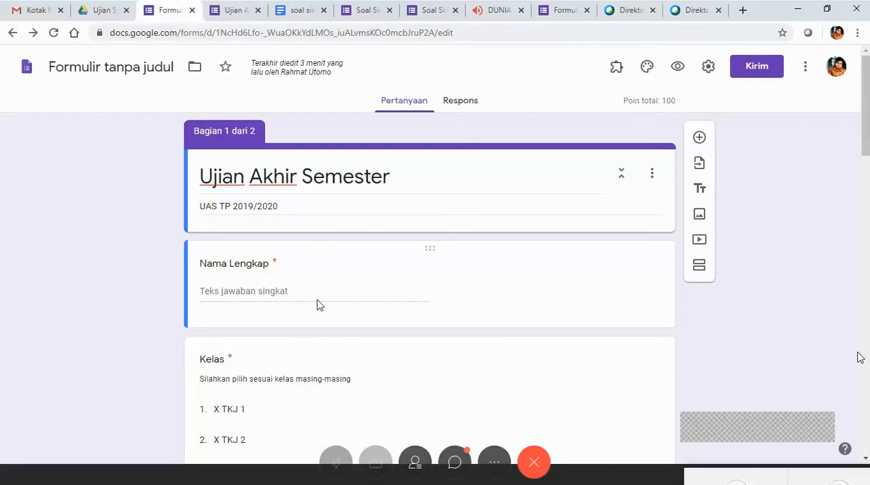
scroll(483, 277, down, 5)
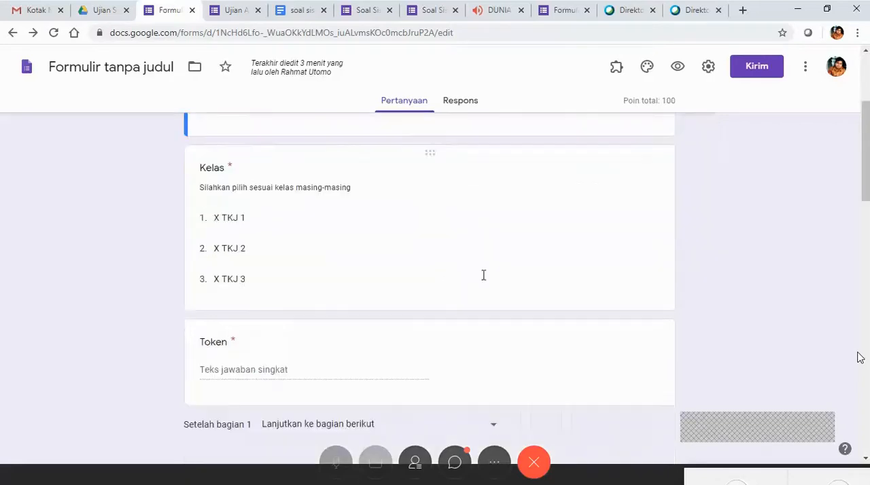
scroll(479, 279, down, 1)
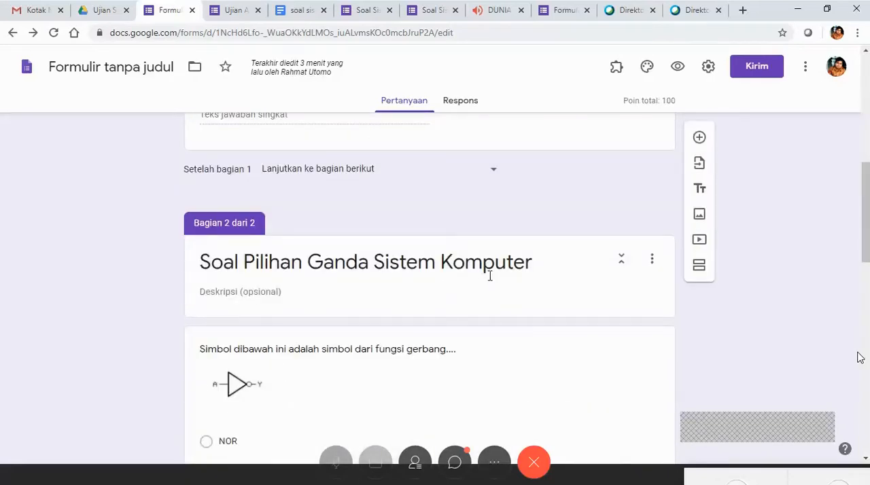
scroll(488, 279, down, 6)
scroll(486, 283, down, 3)
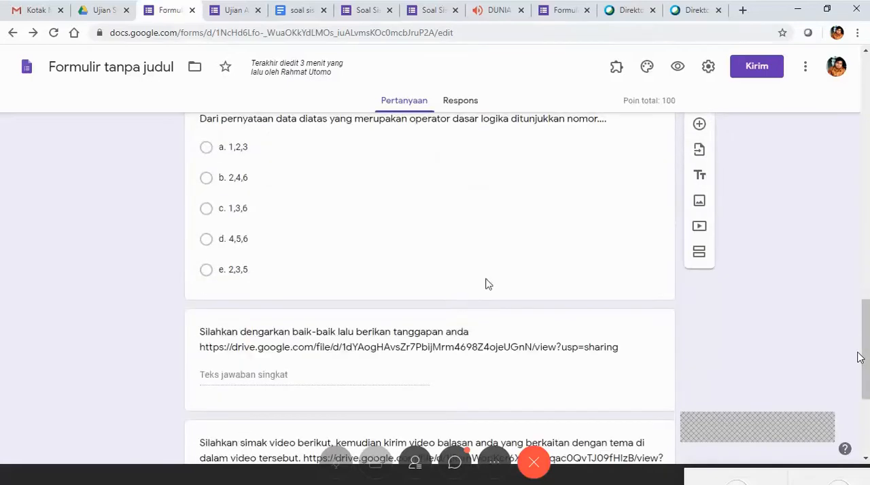
scroll(486, 283, down, 3)
scroll(486, 280, up, 11)
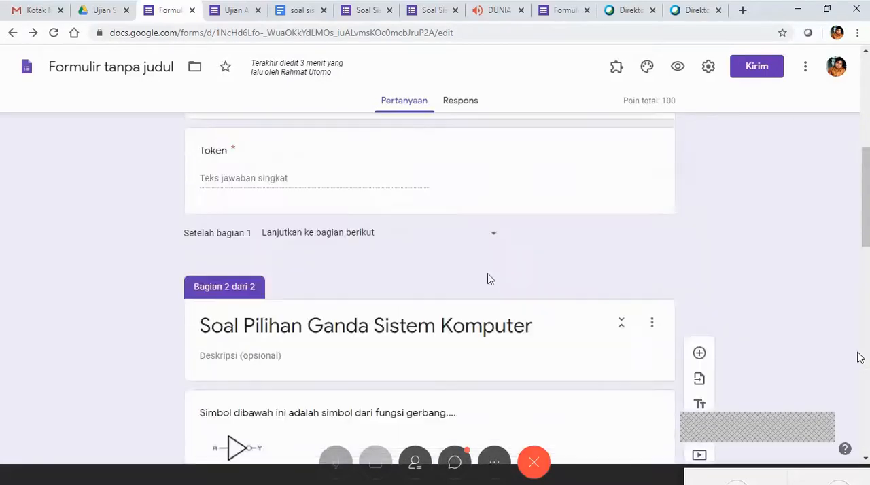
scroll(488, 277, up, 6)
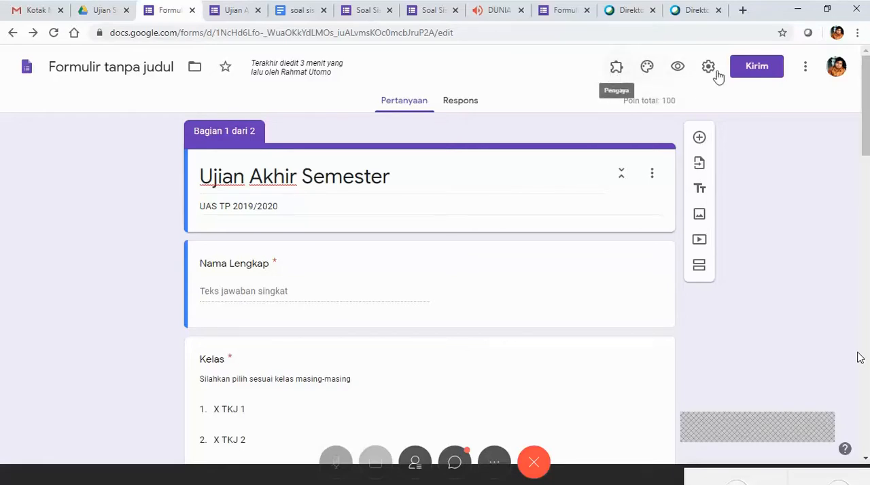
Browse the form add-ons in the G Suite Marketplace and view the Timify.me add-on page before closing the marketplace.
click(806, 66)
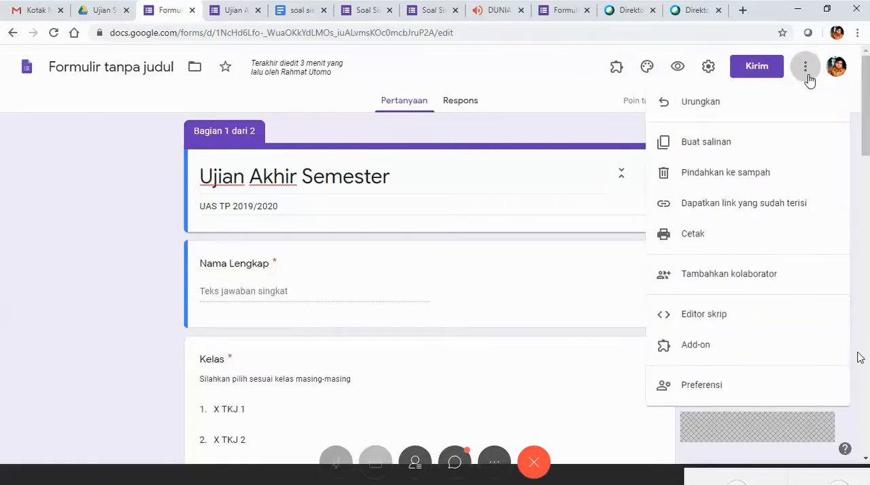
scroll(860, 358, down, 1)
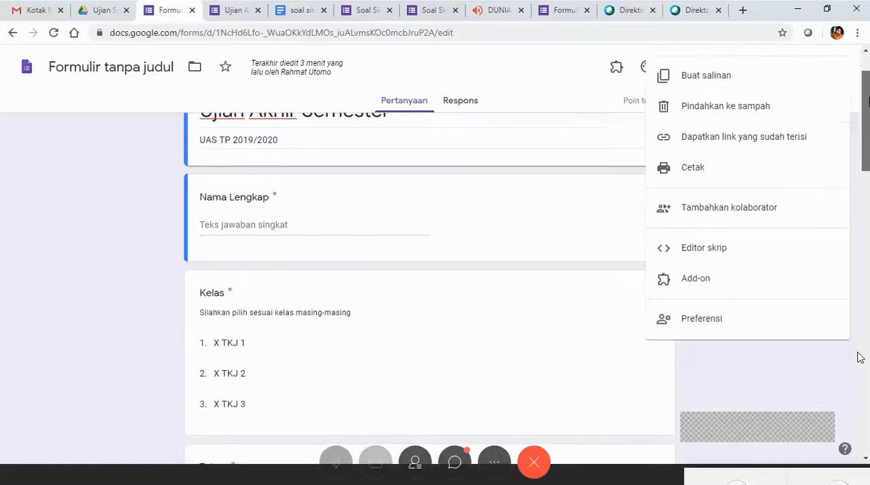
scroll(860, 358, up, 1)
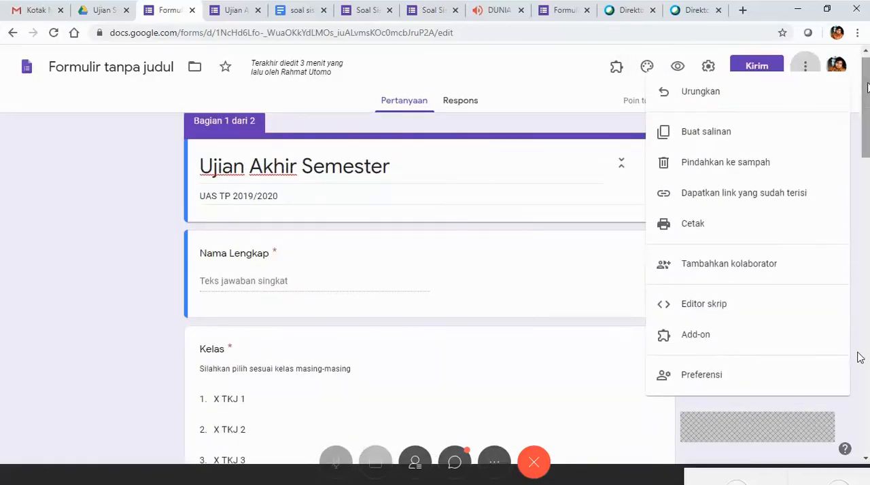
click(795, 341)
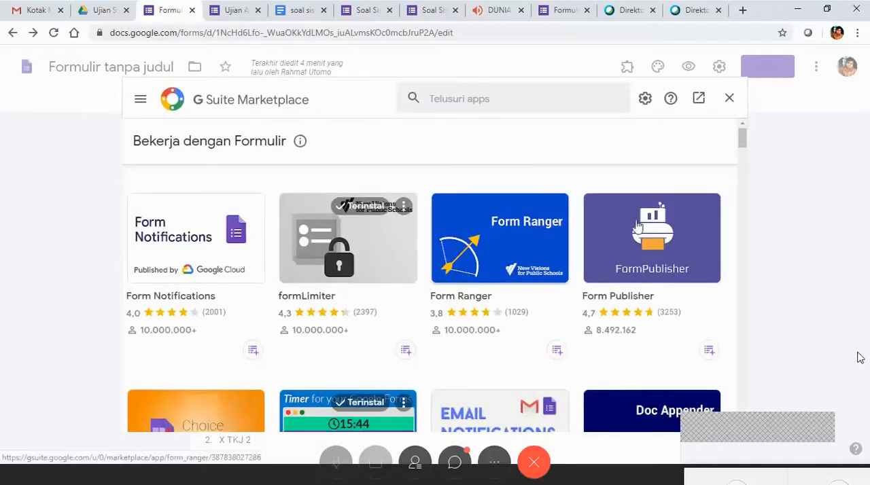
scroll(688, 296, down, 3)
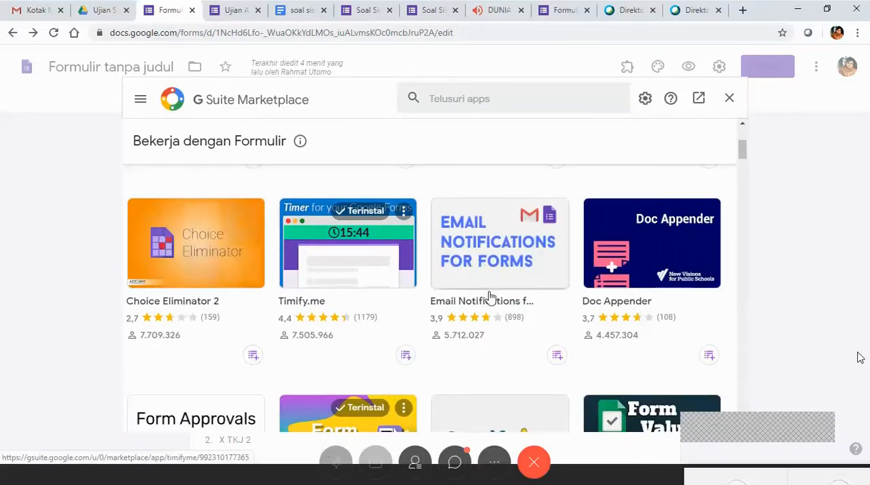
scroll(491, 296, up, 3)
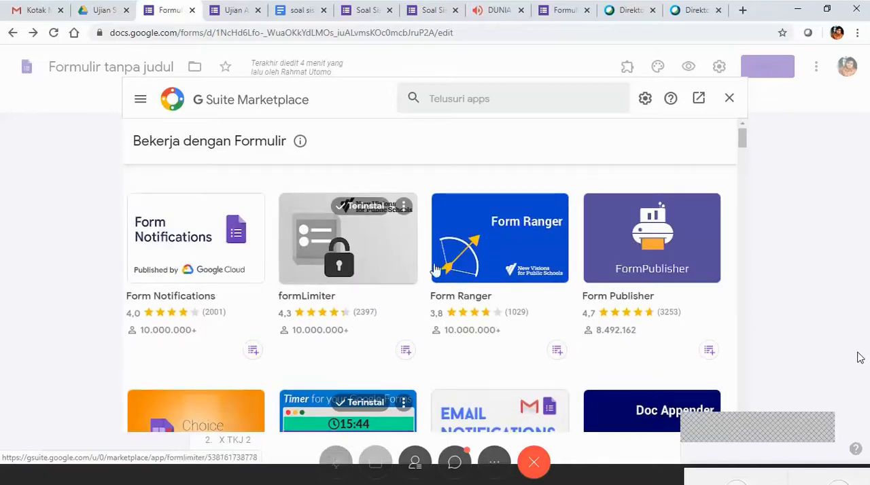
scroll(436, 309, down, 2)
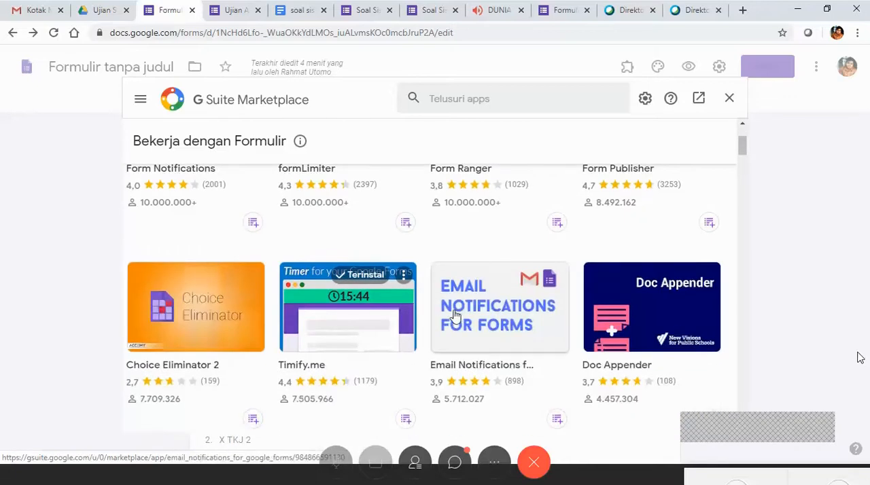
scroll(449, 311, up, 2)
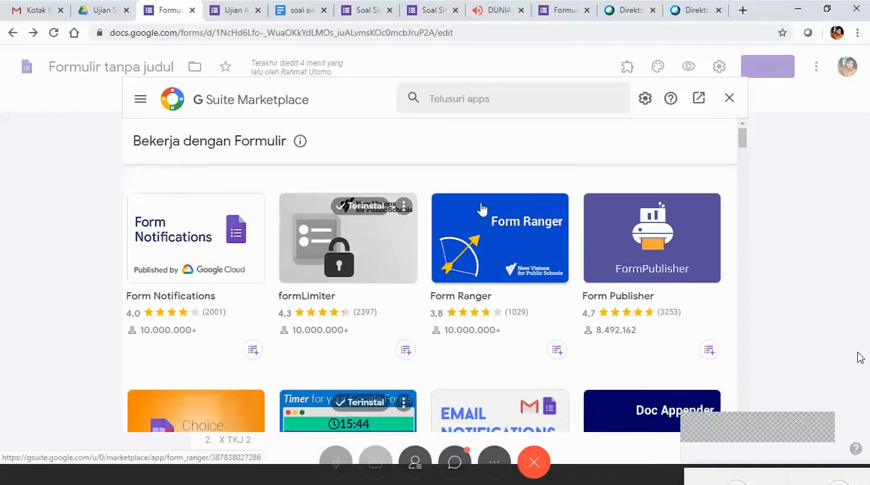
scroll(478, 304, down, 1)
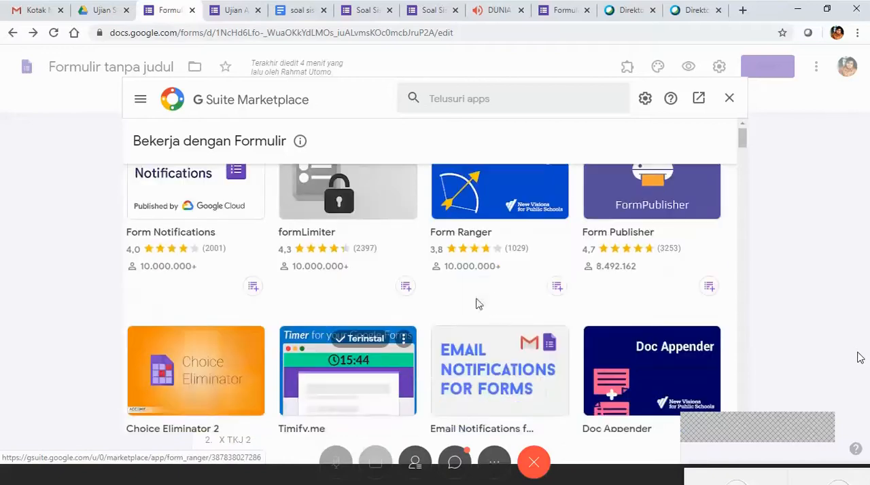
scroll(501, 303, down, 2)
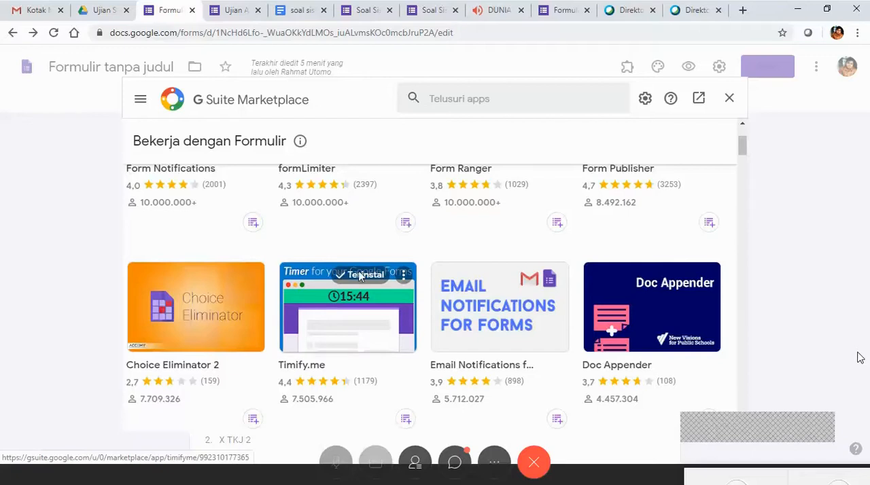
click(361, 333)
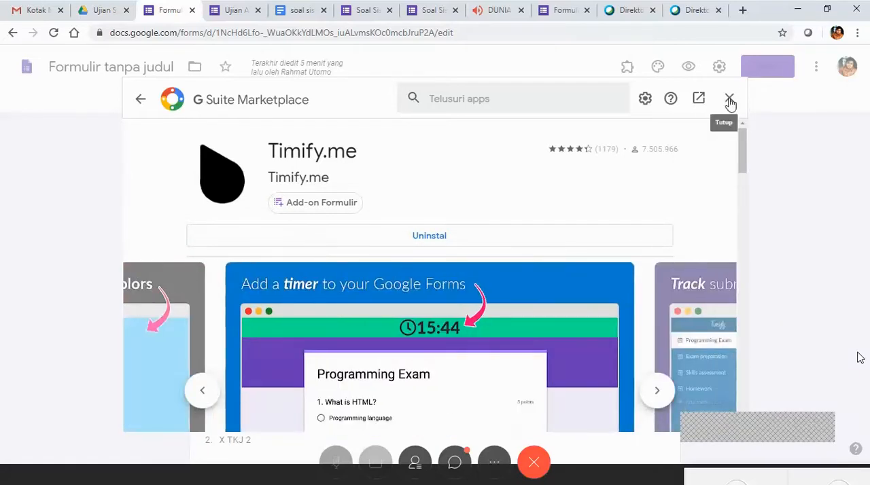
click(730, 103)
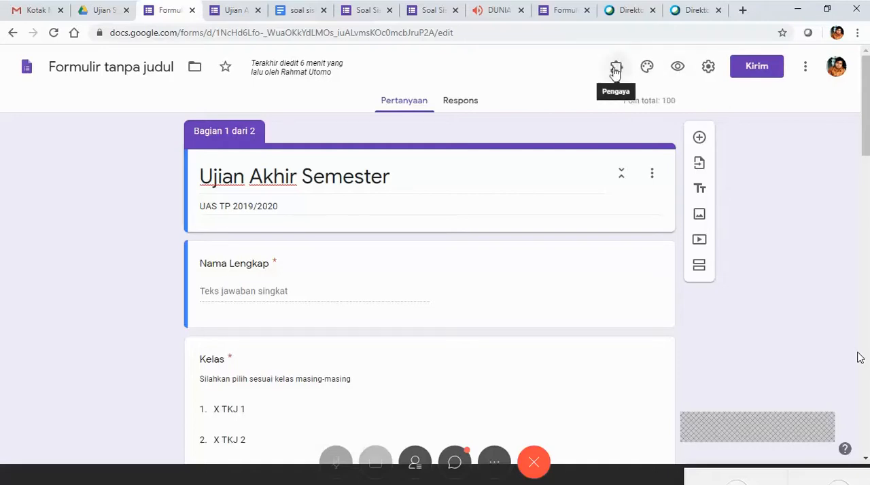
Rename the untitled form file as Ujian Akhir Semester.
click(121, 68)
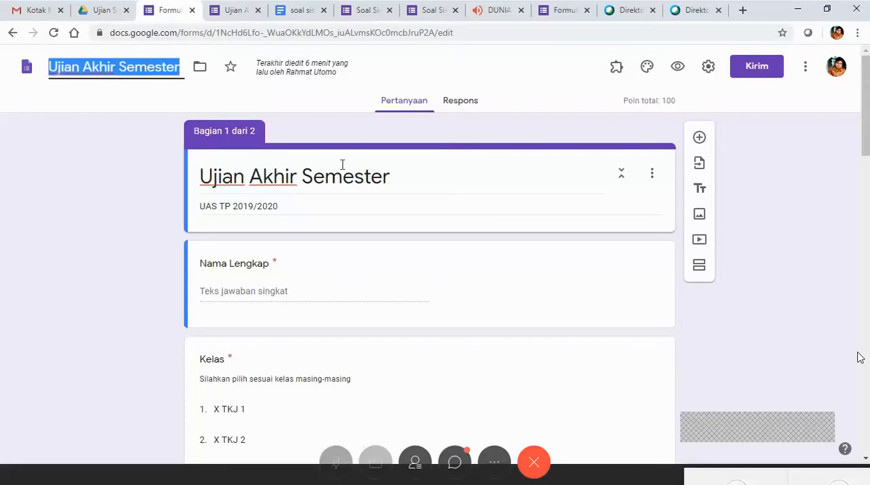
Open the Timify.me add-on options for the Ujian Akhir Semester form and reload the form editor.
click(527, 153)
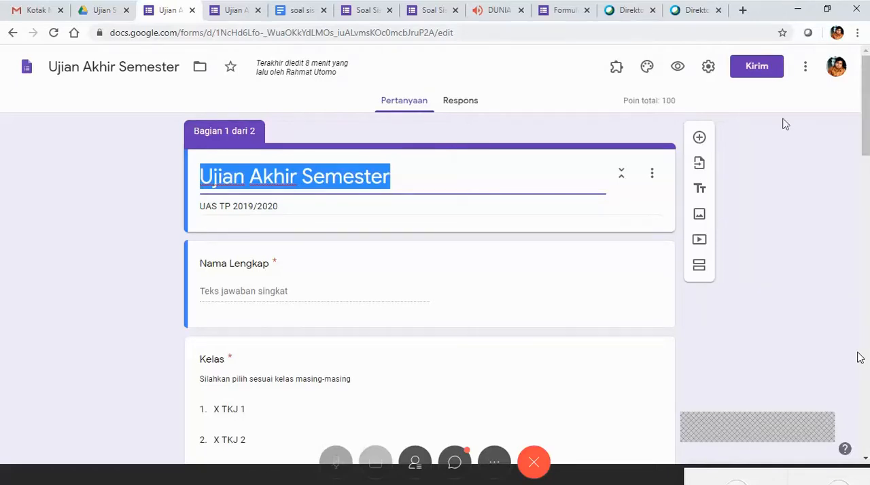
click(617, 70)
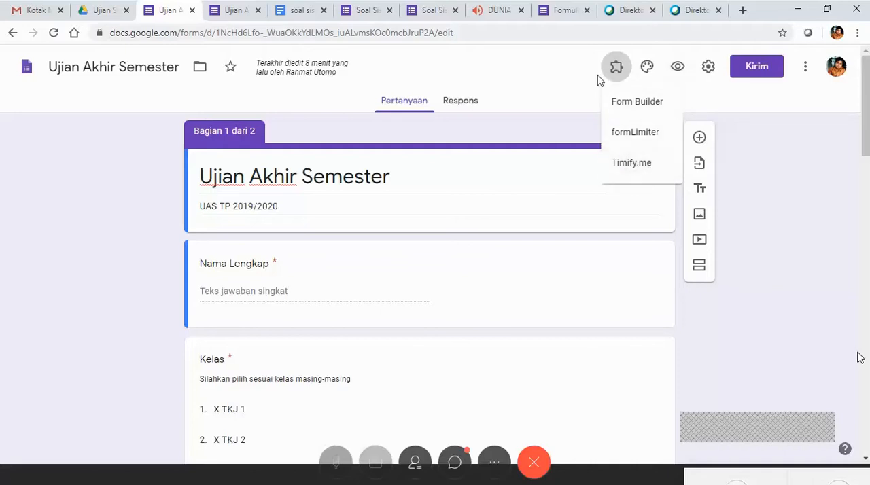
click(650, 165)
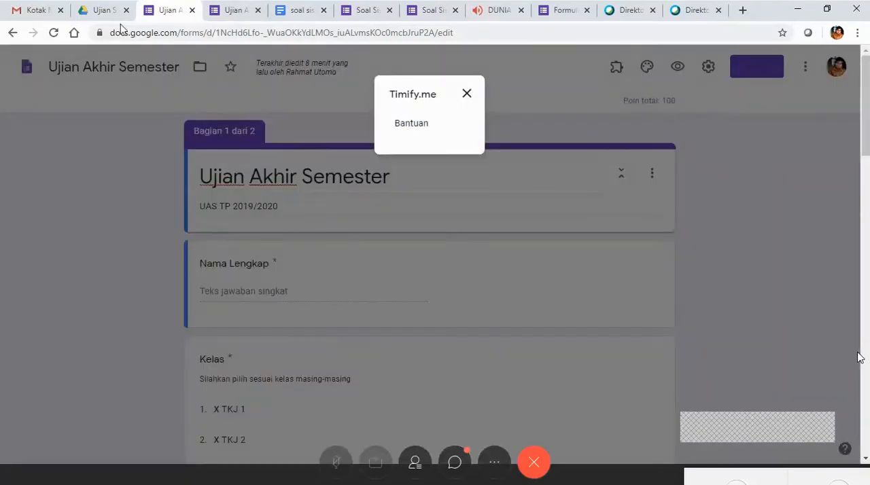
click(54, 32)
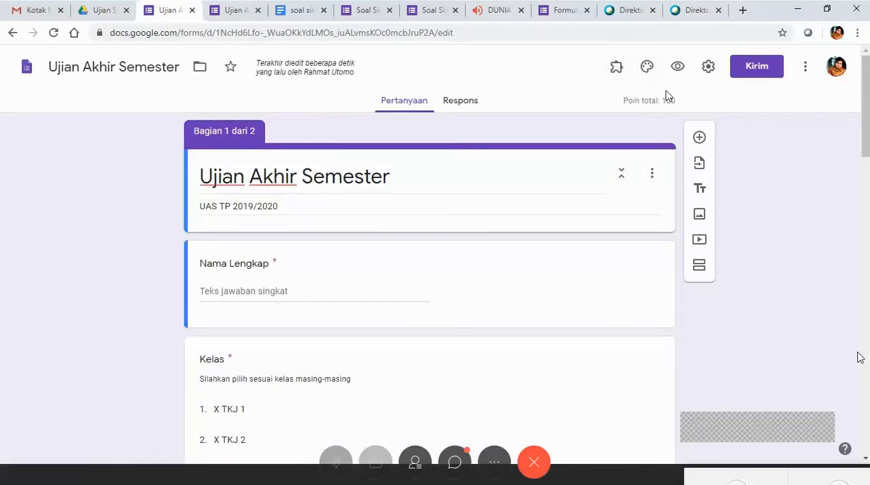
Open the configuration of the Timify.me - Timer for Google Forms add-on for the exam form.
click(616, 68)
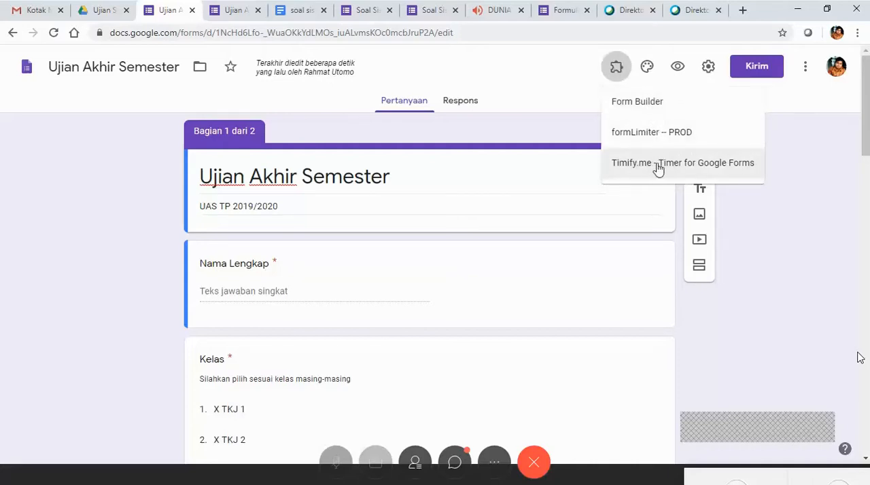
click(658, 170)
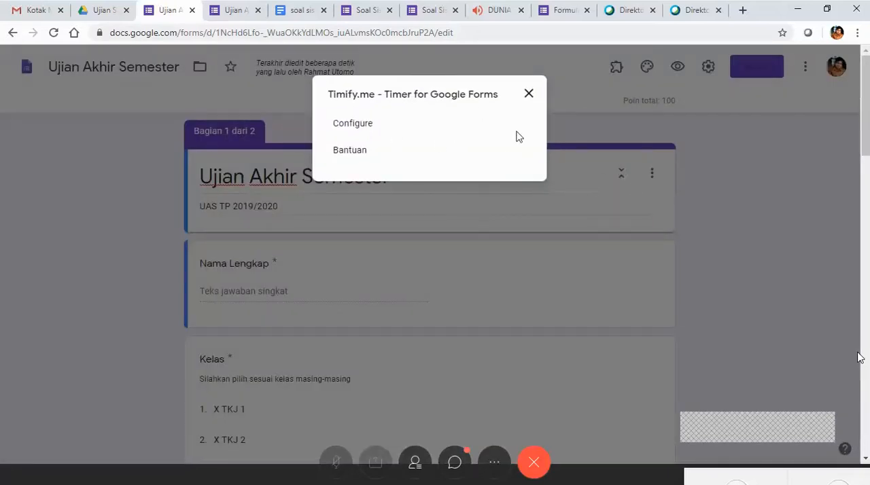
click(530, 95)
click(622, 73)
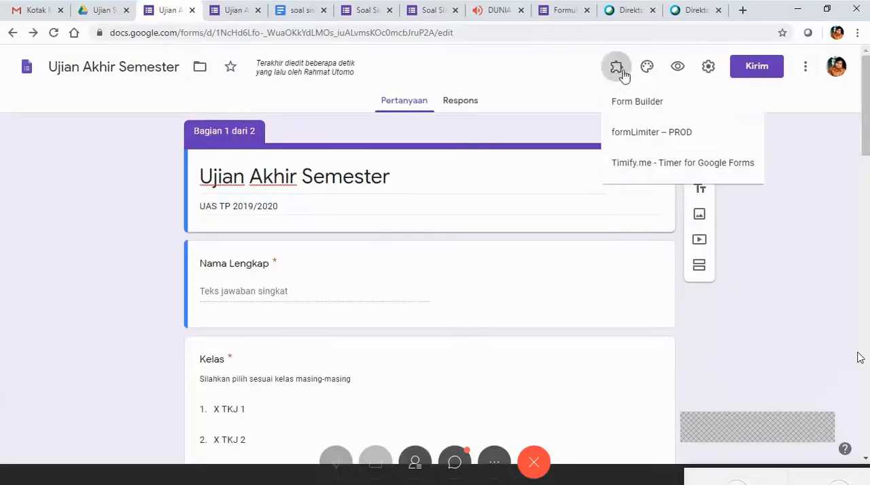
click(646, 163)
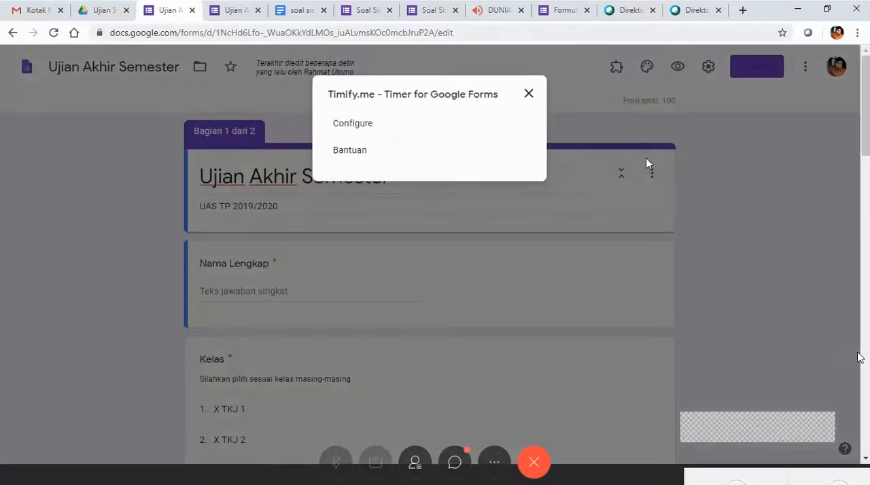
click(370, 132)
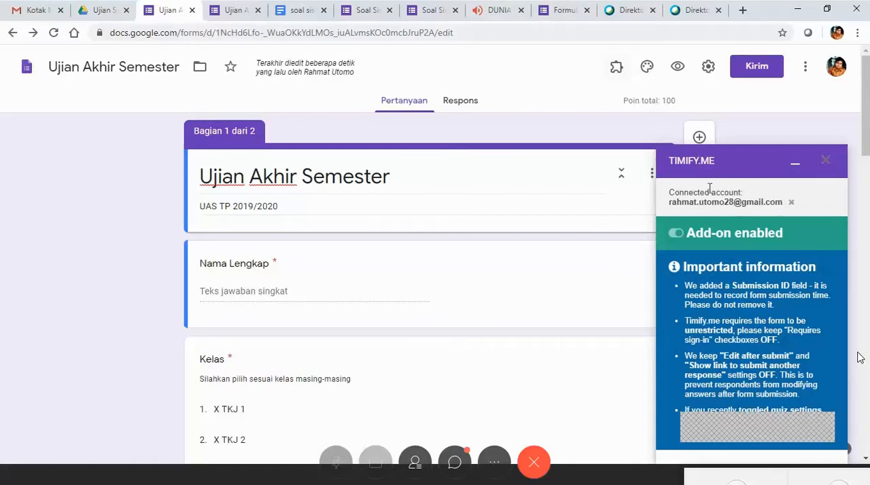
Look through the exam form's questions in its other editor tab and its student view, and return to the editor with Timify.me.
click(566, 14)
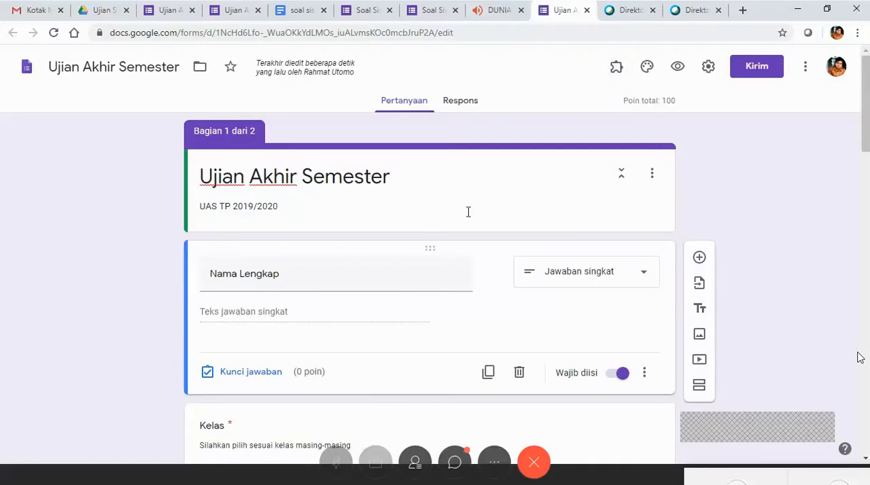
scroll(469, 211, down, 5)
scroll(469, 216, down, 4)
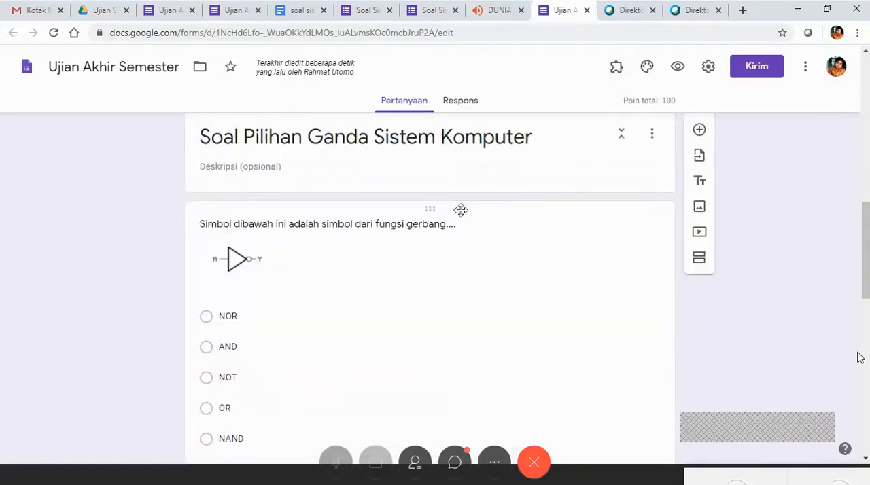
scroll(460, 208, up, 9)
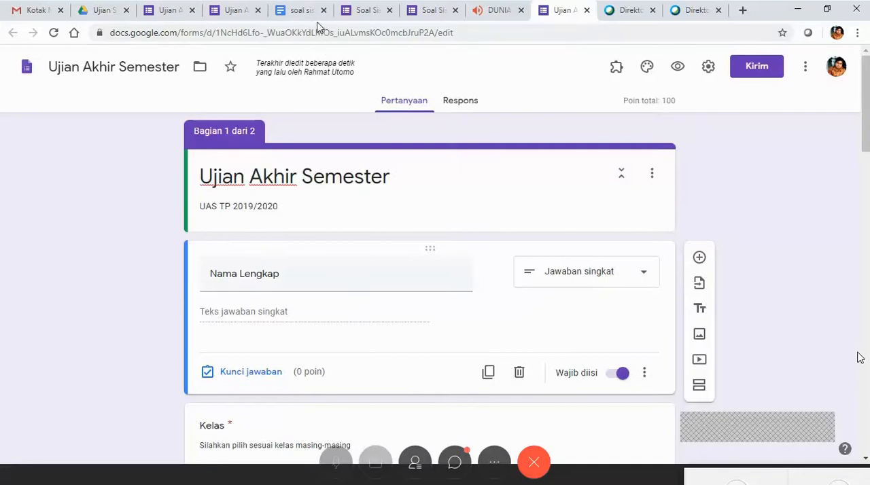
click(243, 12)
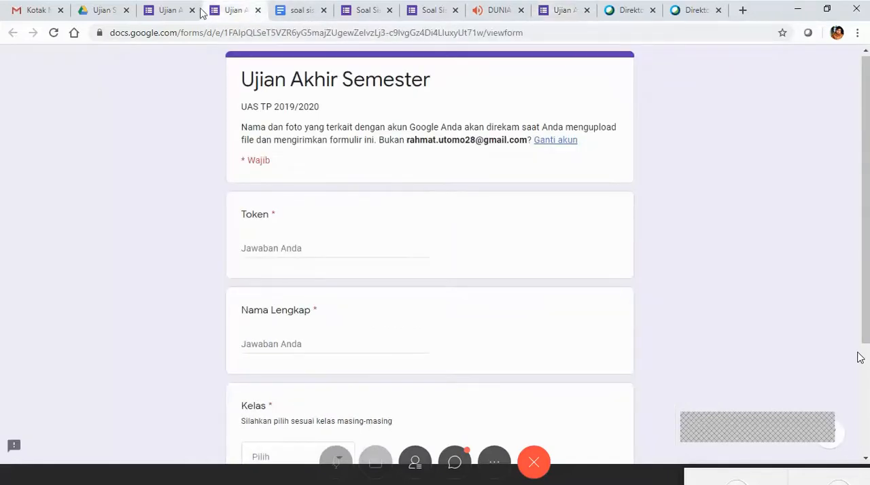
click(179, 12)
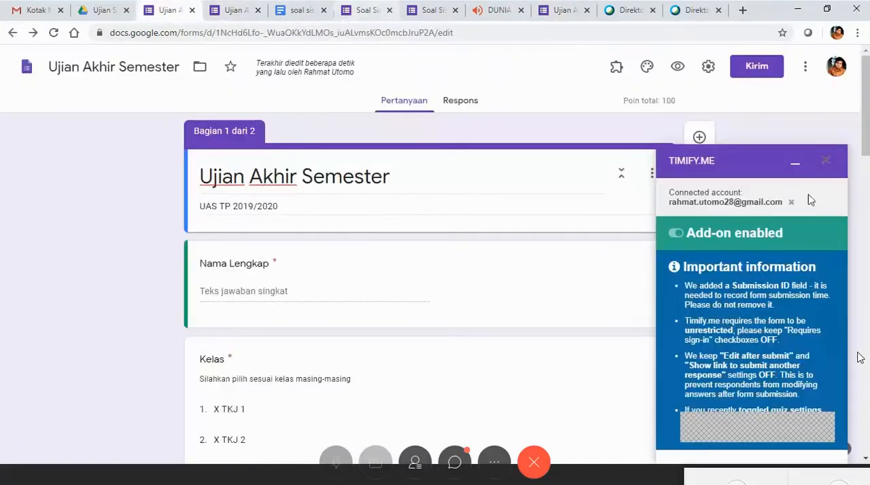
Close the Timify.me configuration and uninstall the Timify.me add-on through the G Suite Marketplace.
click(827, 161)
click(806, 68)
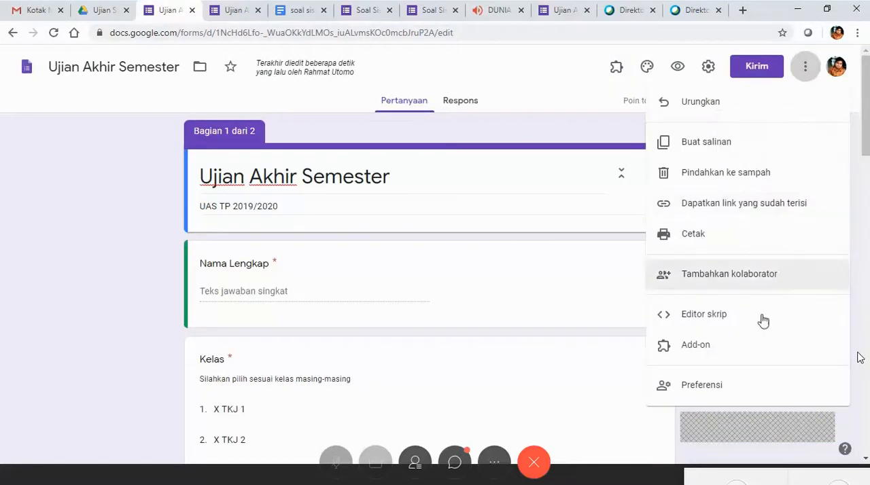
click(712, 344)
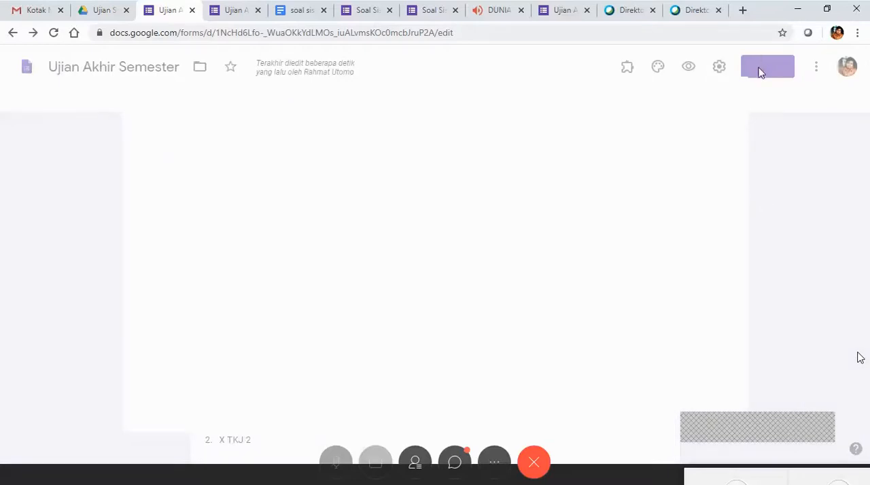
scroll(616, 310, down, 2)
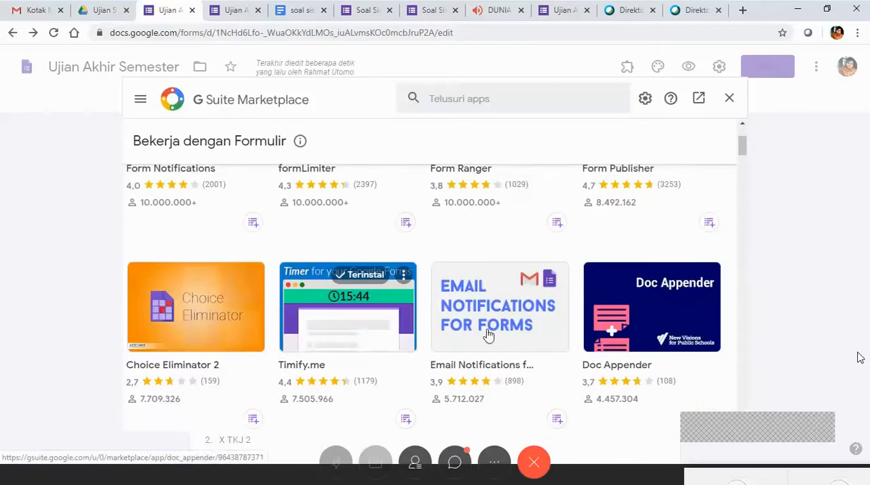
click(391, 266)
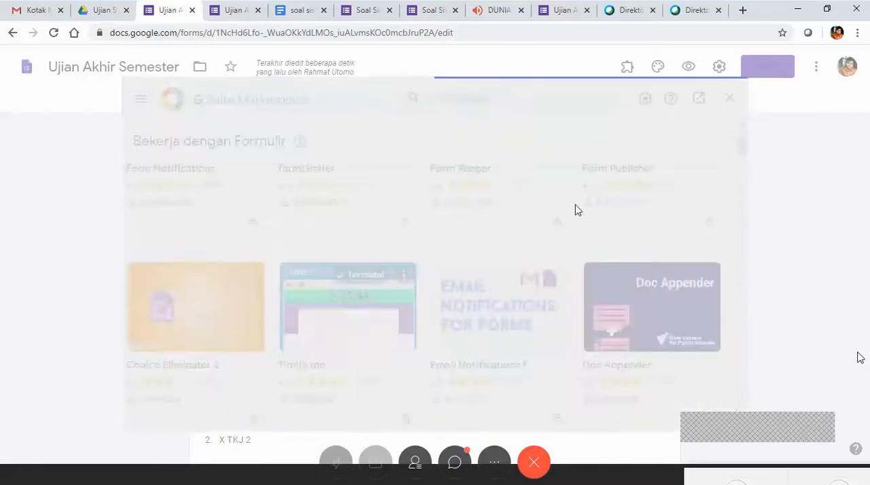
click(470, 239)
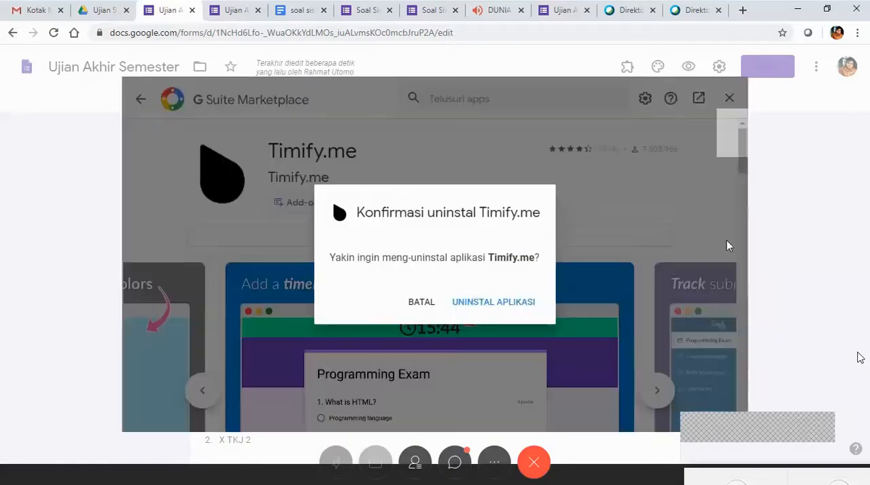
click(520, 303)
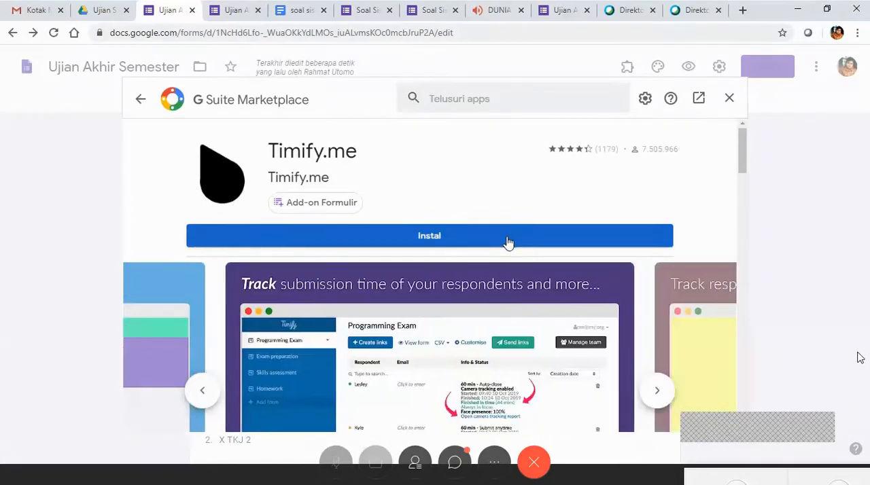
Reinstall Timify.me from its marketplace page, granting it access to the connected Google account, and close the marketplace.
click(511, 243)
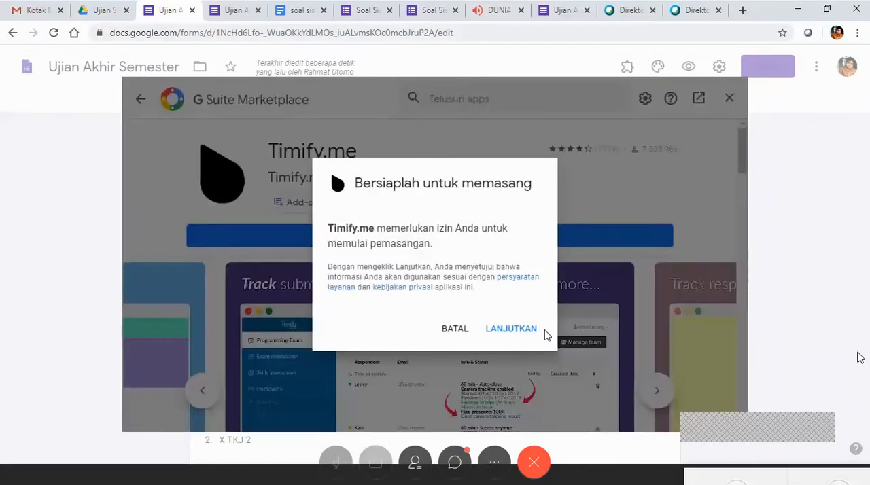
click(453, 331)
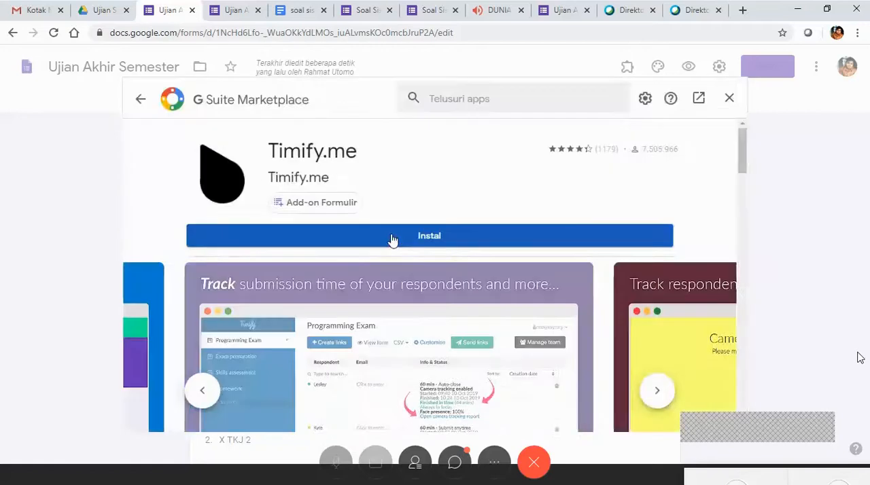
click(392, 240)
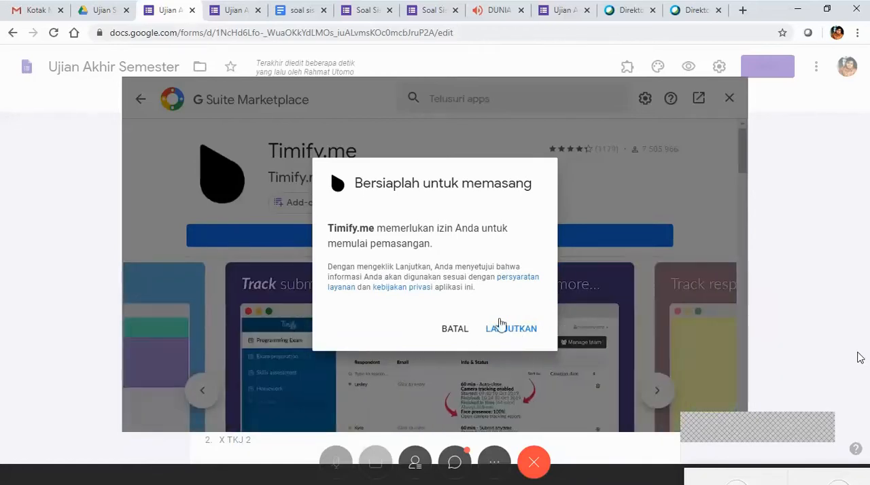
click(510, 331)
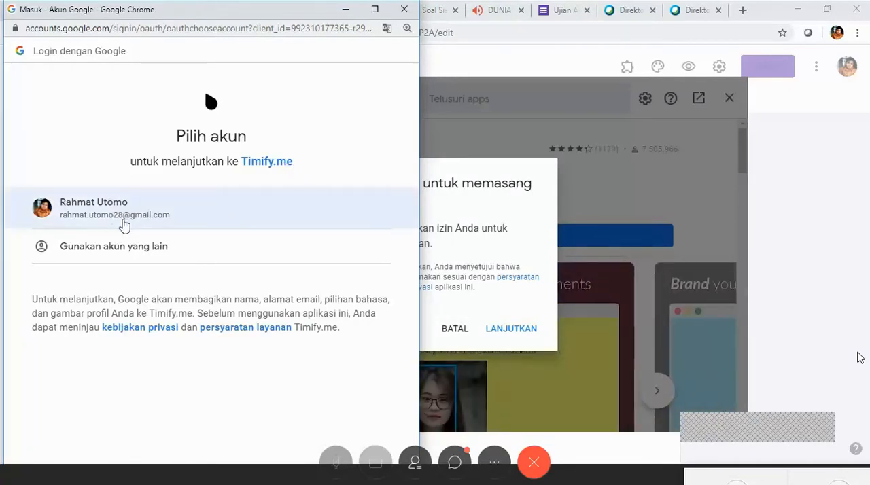
click(364, 215)
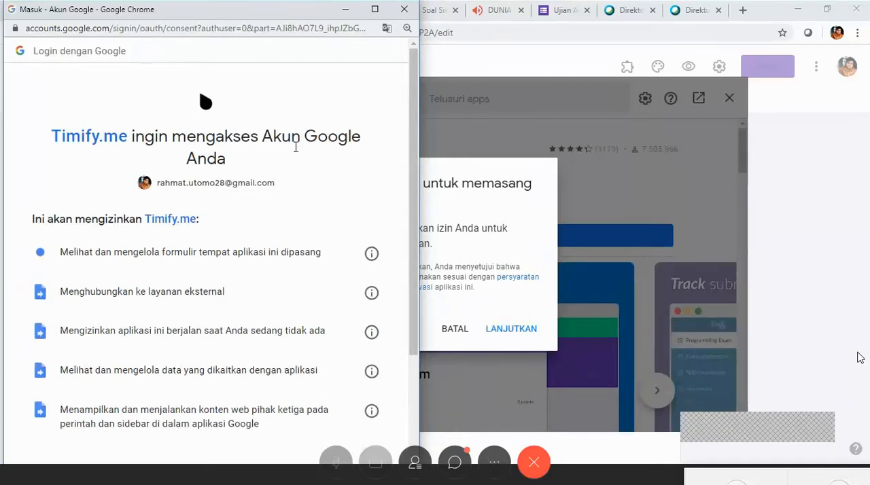
drag(414, 90, 418, 221)
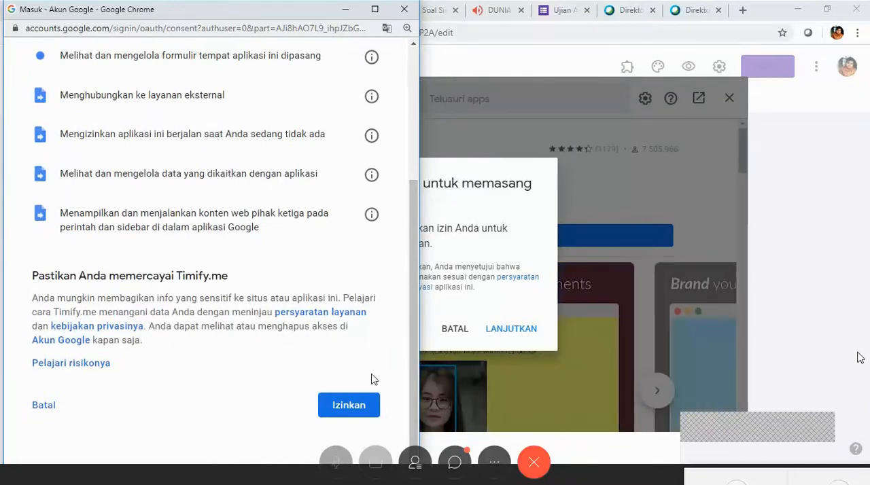
click(368, 412)
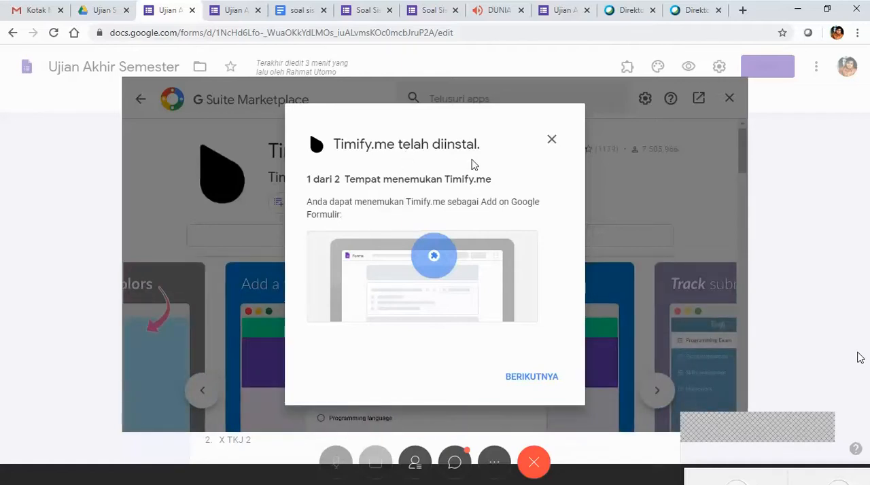
click(536, 379)
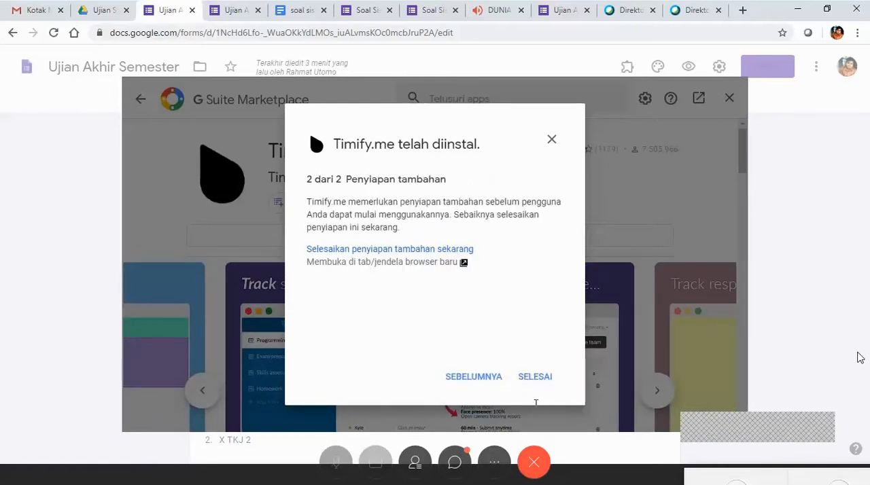
click(534, 378)
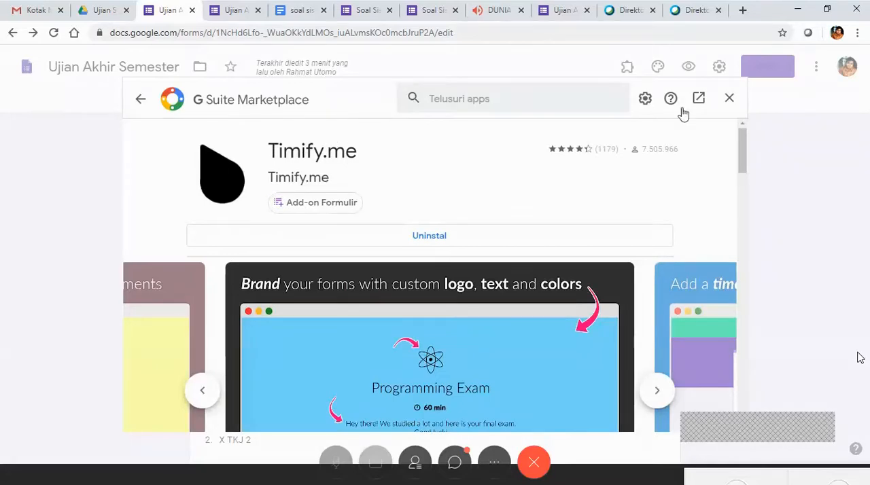
click(729, 97)
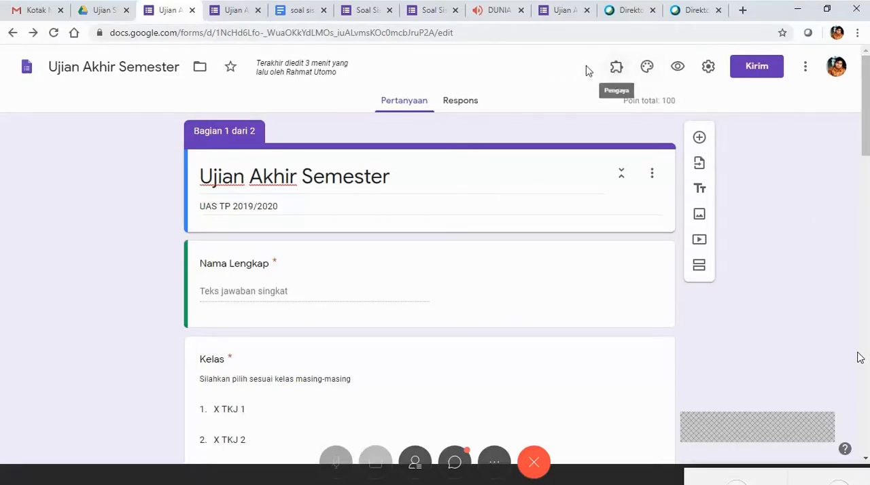
Open the Timify.me configuration and switch the add-on off and back on for this form.
click(616, 68)
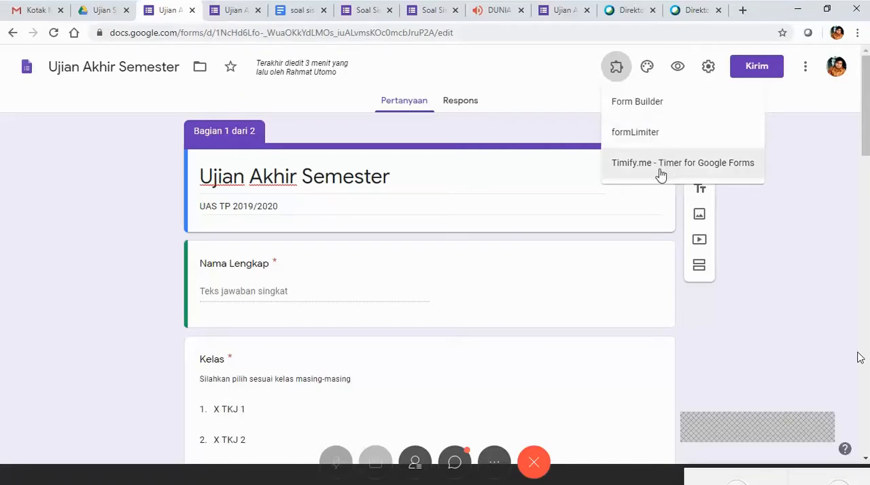
click(626, 164)
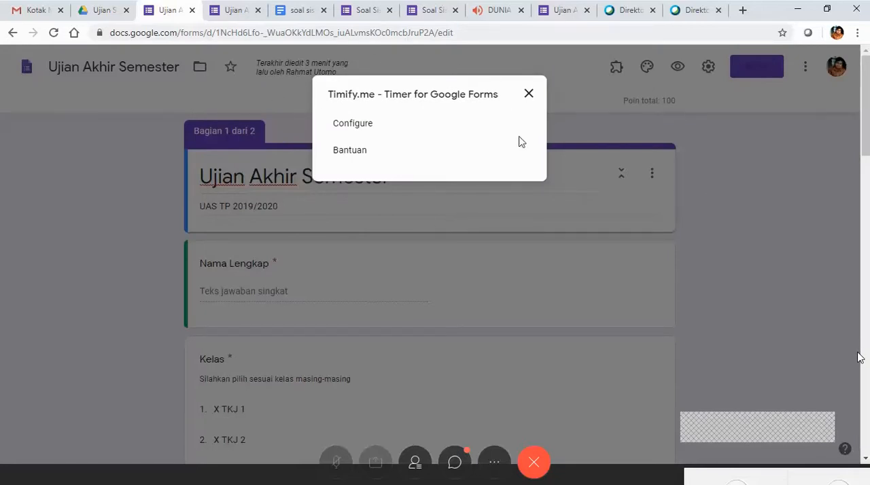
click(364, 129)
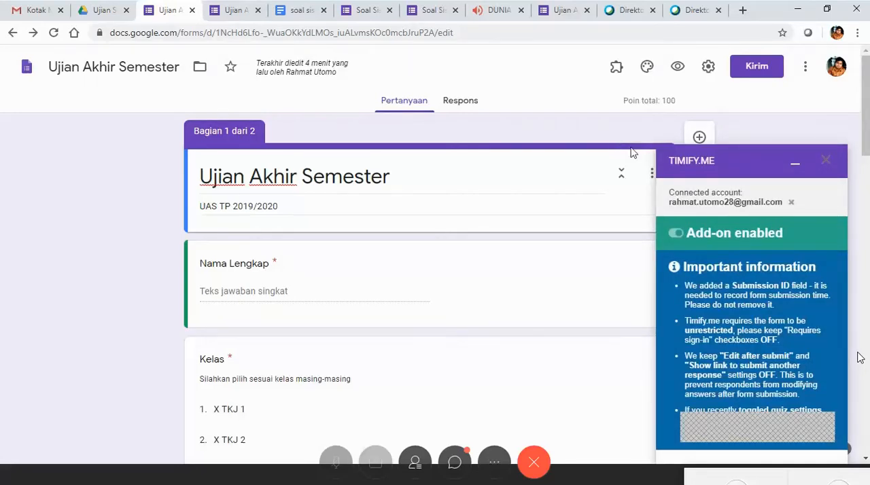
click(675, 234)
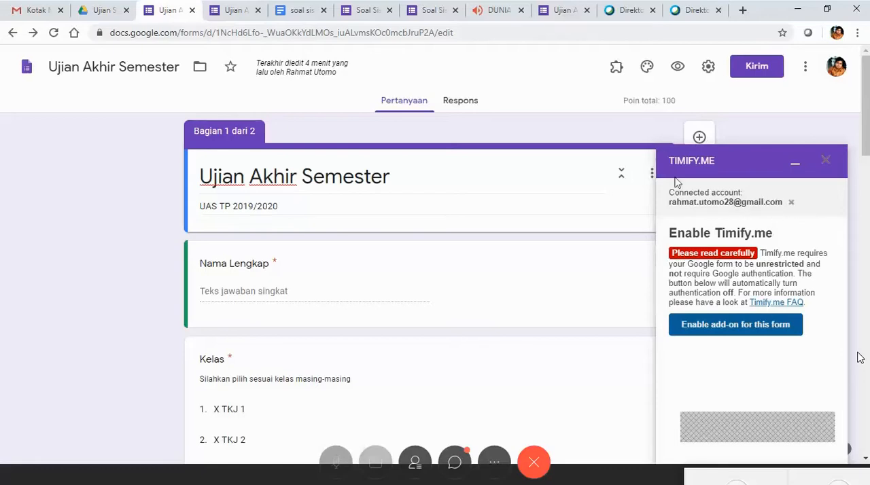
click(774, 326)
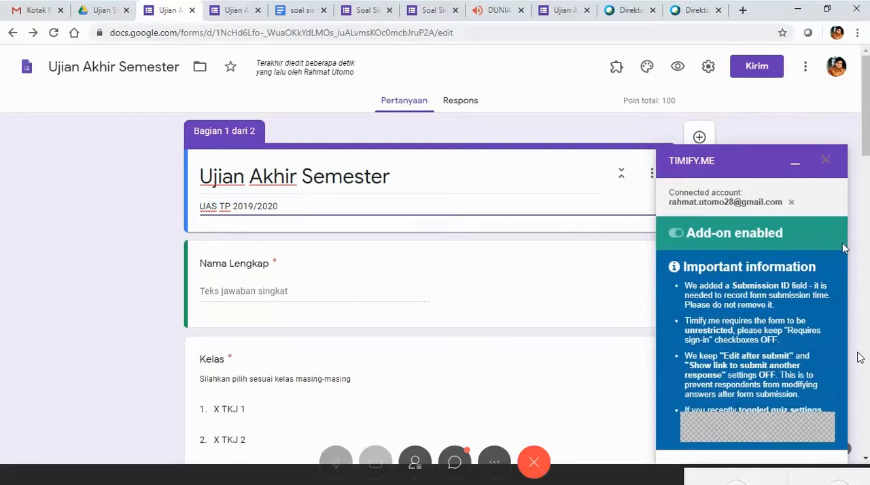
Look over the exam form and switch the Timify.me add-on off for it.
scroll(802, 340, down, 3)
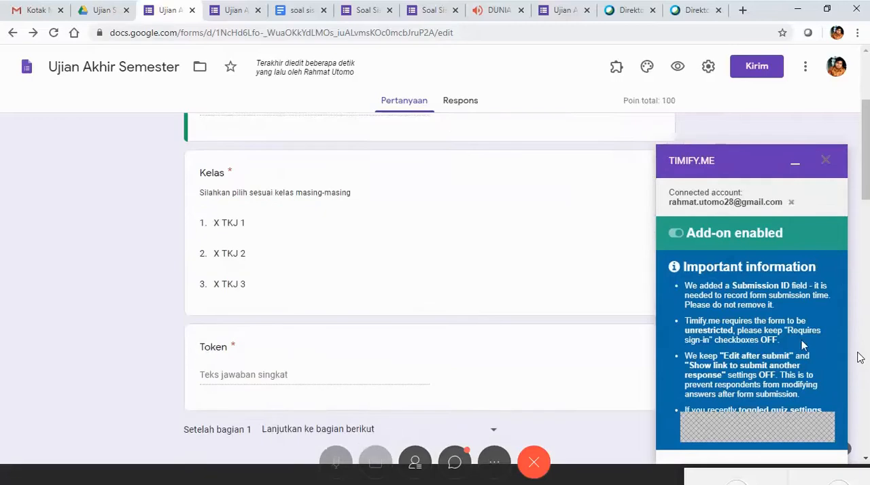
click(730, 429)
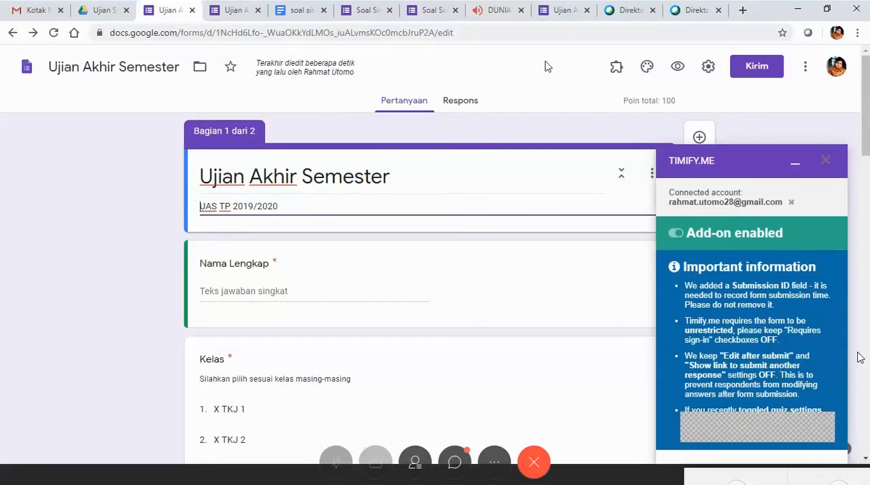
click(438, 23)
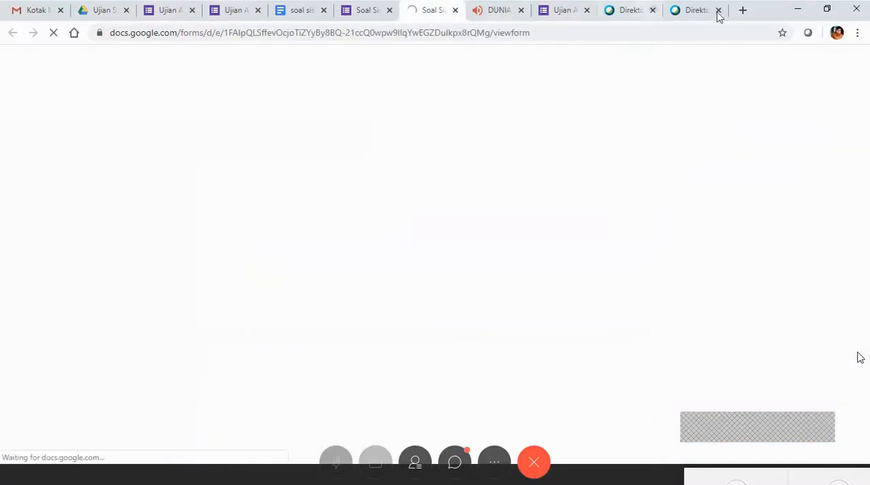
click(199, 17)
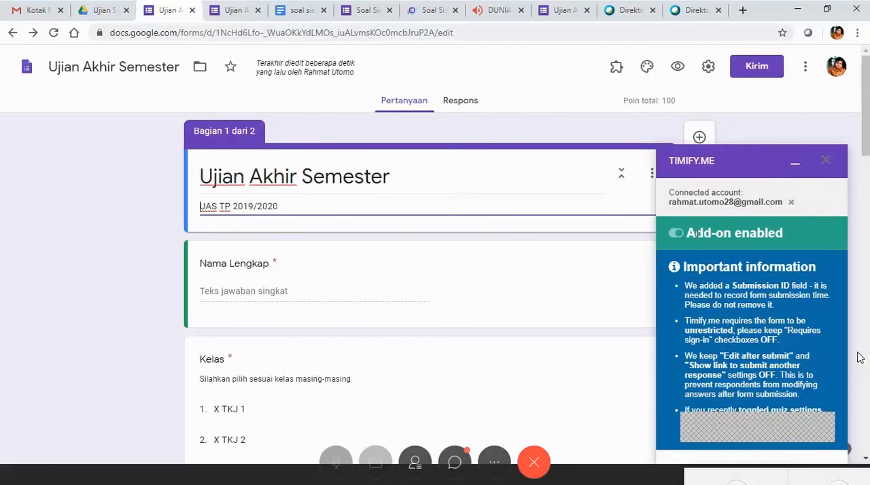
click(747, 426)
click(675, 234)
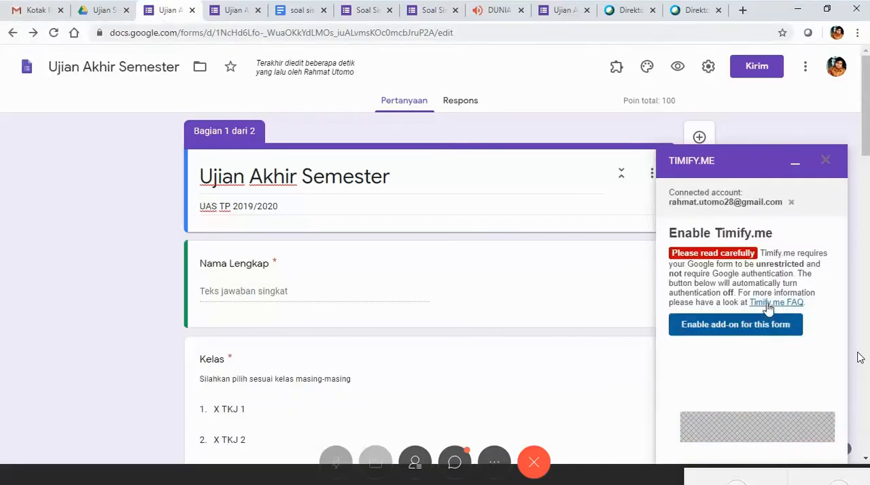
Open the Timify.me FAQ from the add-on and read its instructions on getting started, importing a form and creating tests.
click(772, 304)
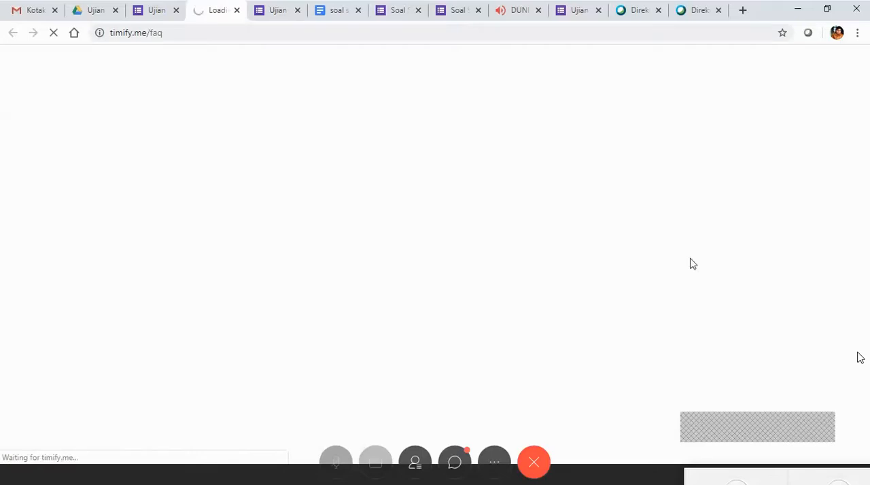
click(36, 13)
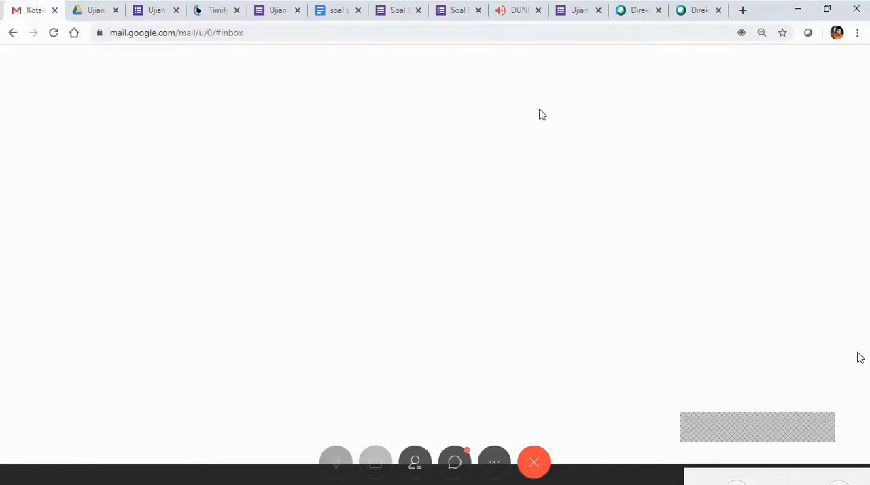
click(217, 8)
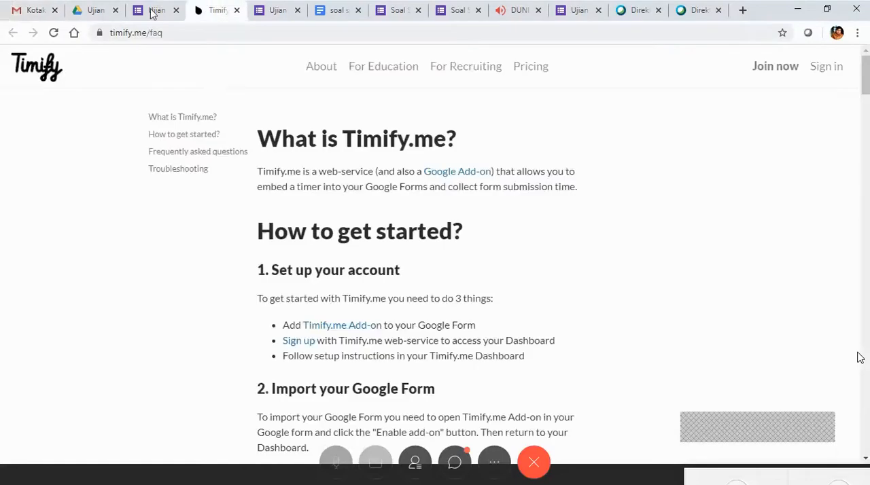
click(28, 15)
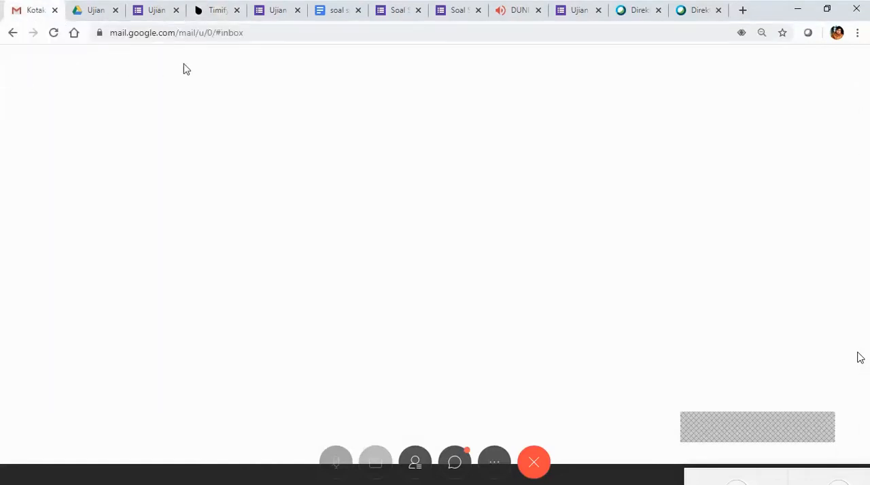
click(217, 12)
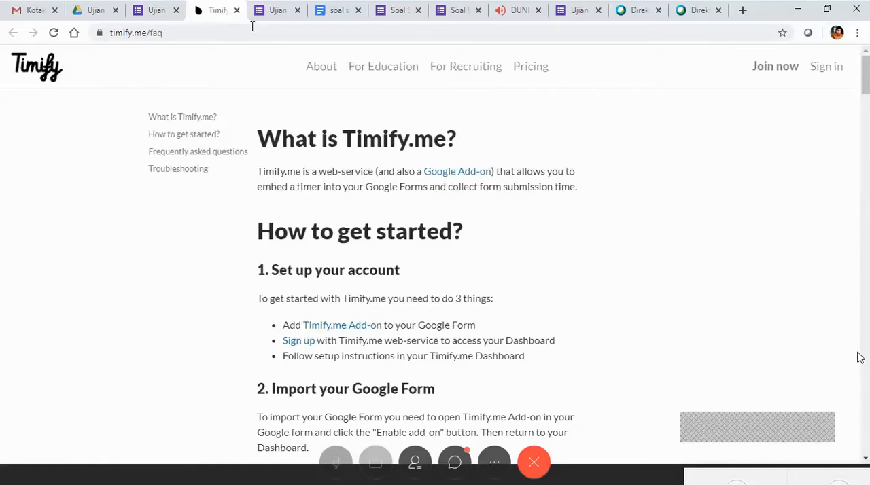
click(42, 11)
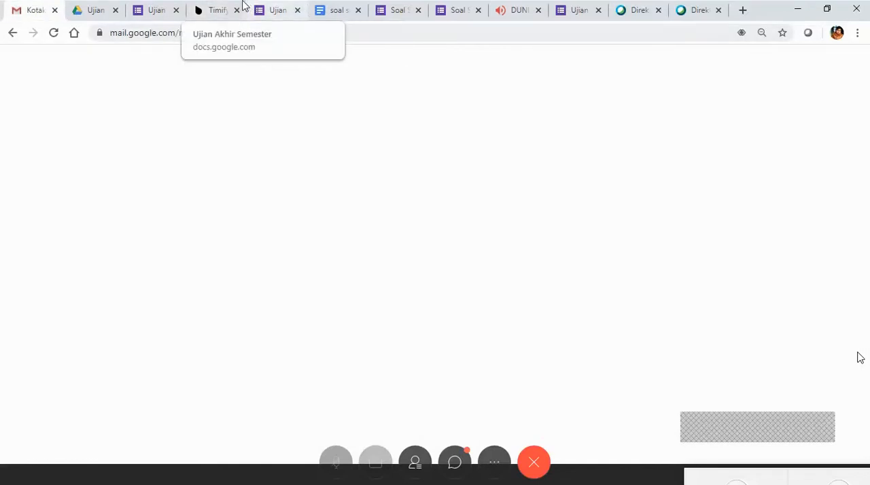
click(214, 12)
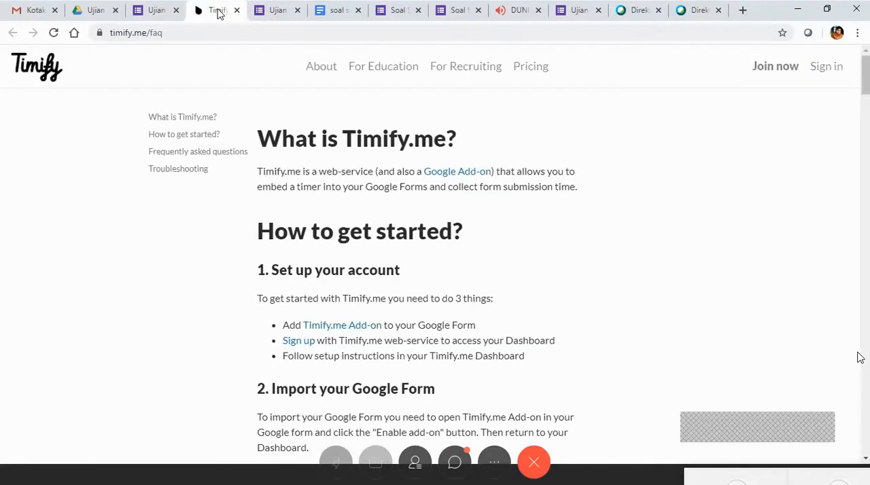
scroll(860, 358, down, 5)
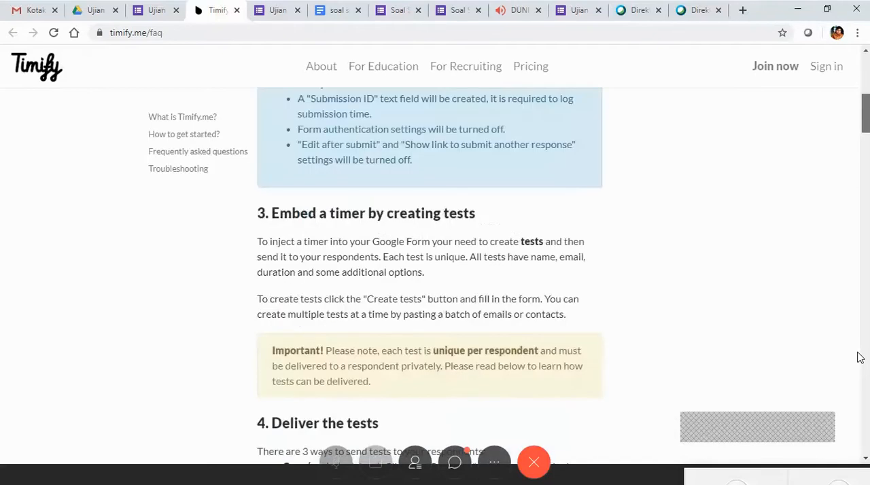
scroll(860, 358, down, 5)
scroll(860, 358, up, 10)
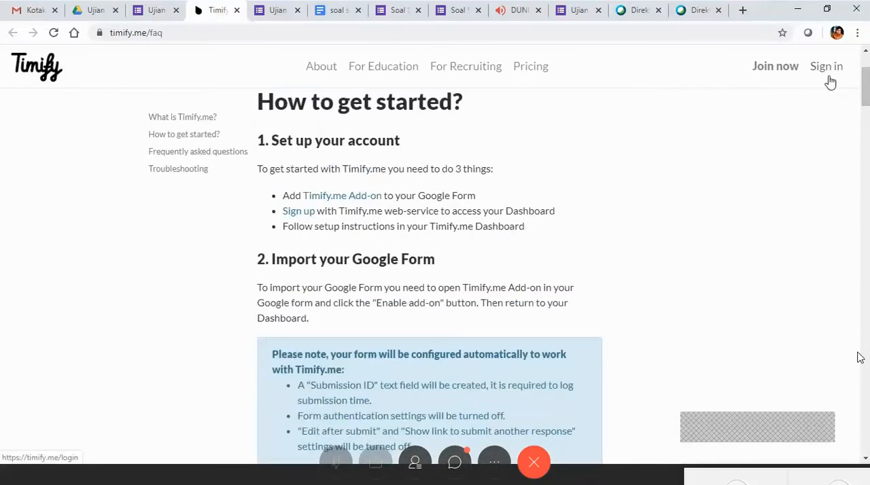
Sign in to the Timify.me web dashboard from the FAQ page.
click(830, 82)
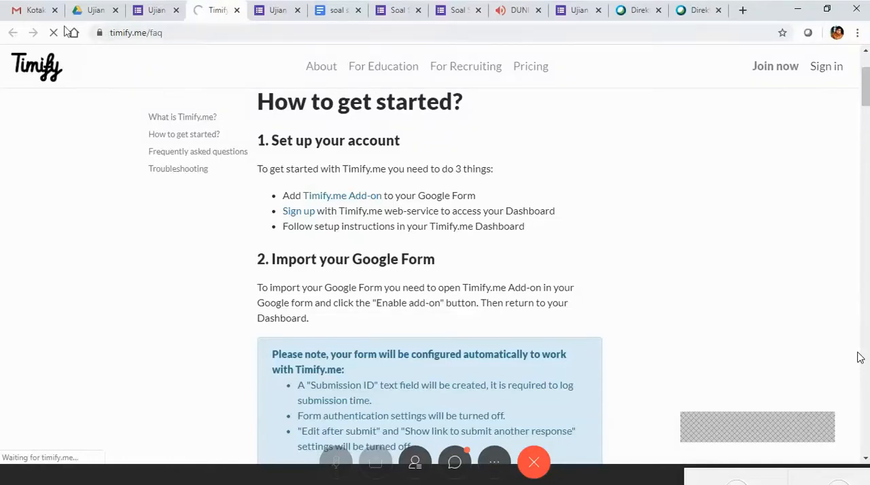
click(38, 14)
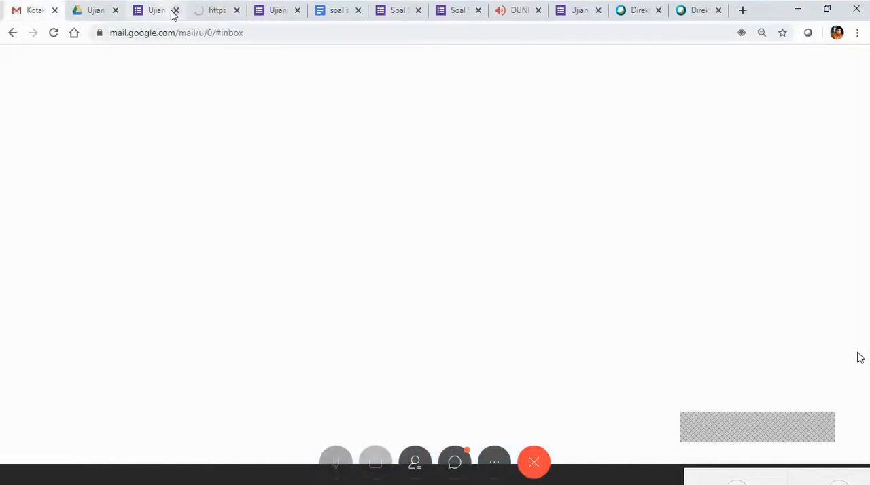
click(214, 11)
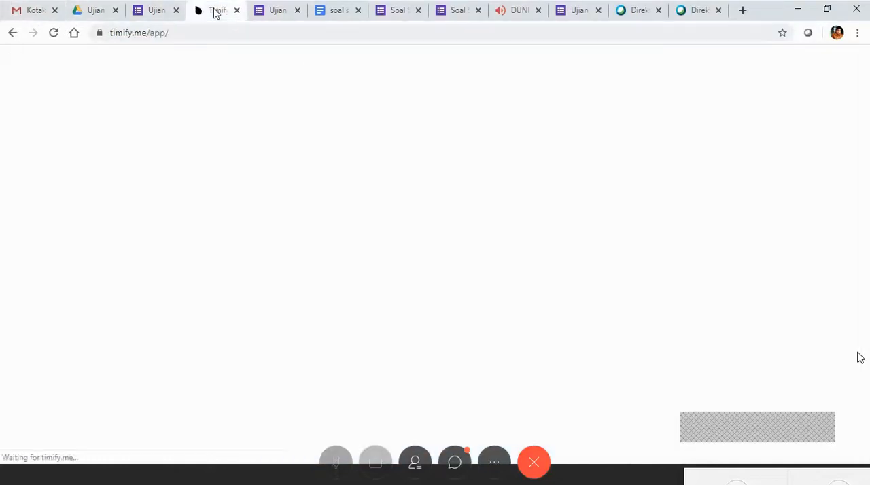
click(38, 11)
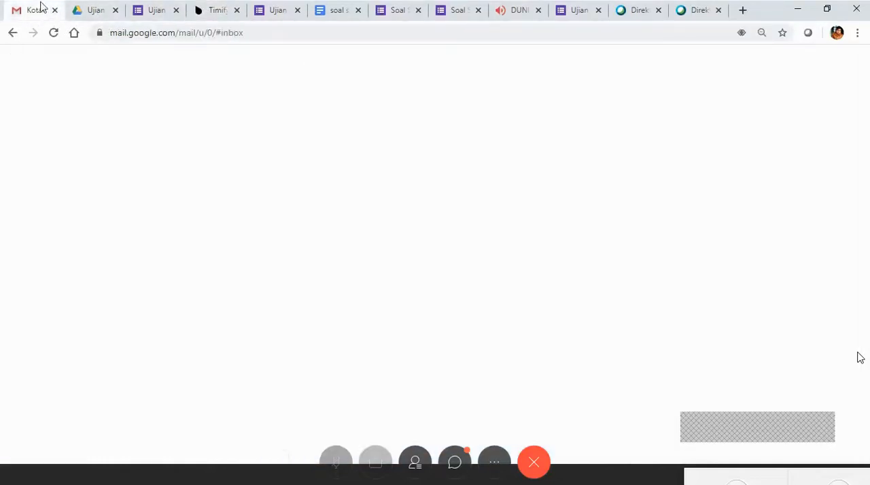
click(213, 11)
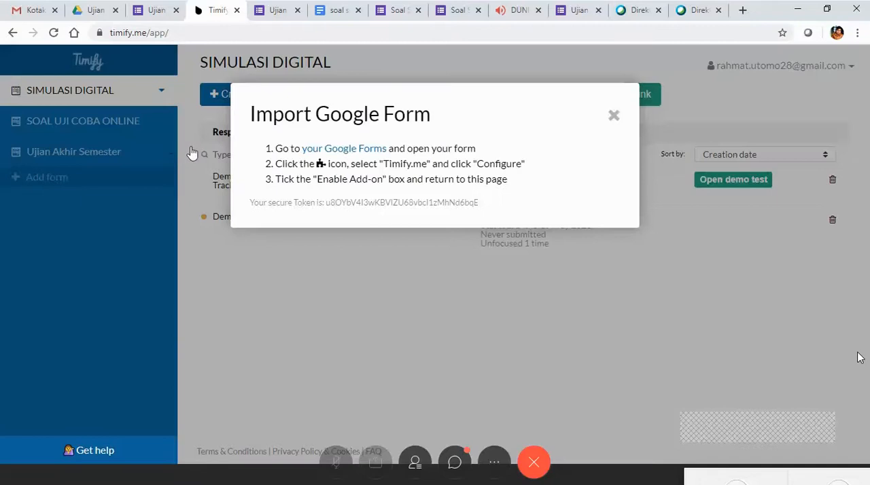
Close the Import Google Form dialog and view the dashboard entries for Ujian Akhir Semester and SOAL UJI COBA ONLINE.
click(614, 118)
click(121, 157)
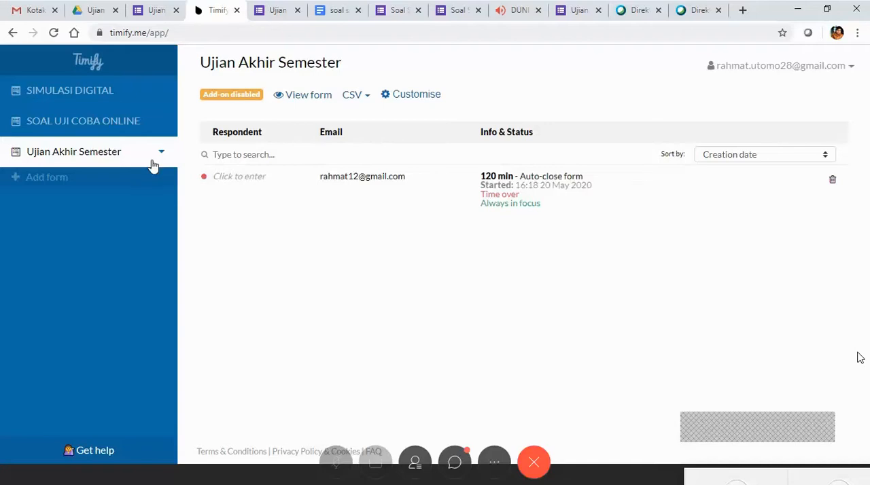
click(110, 129)
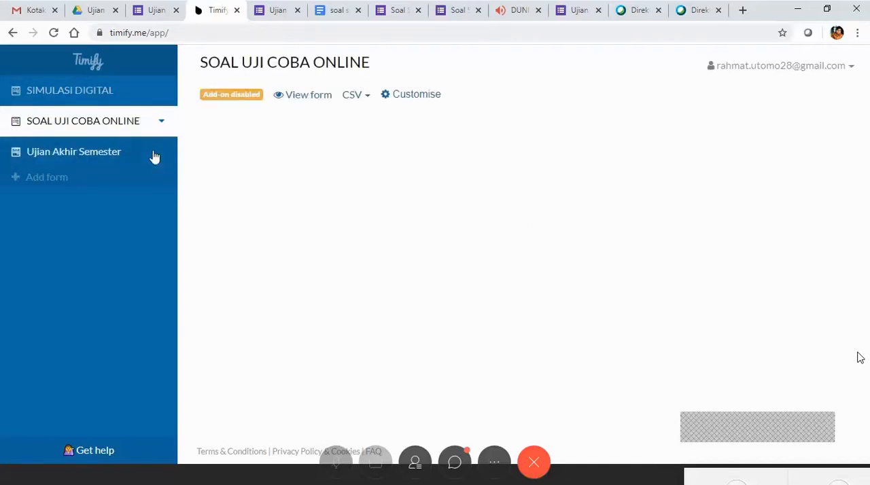
click(155, 156)
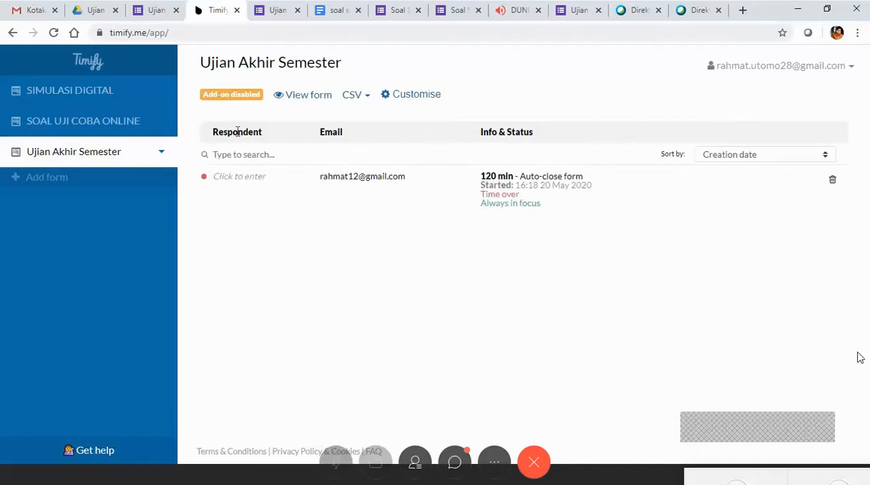
Return to the FAQ, re-enter the Timify.me dashboard, and view and close the welcoming screen customisation for Ujian Akhir Semester.
click(12, 34)
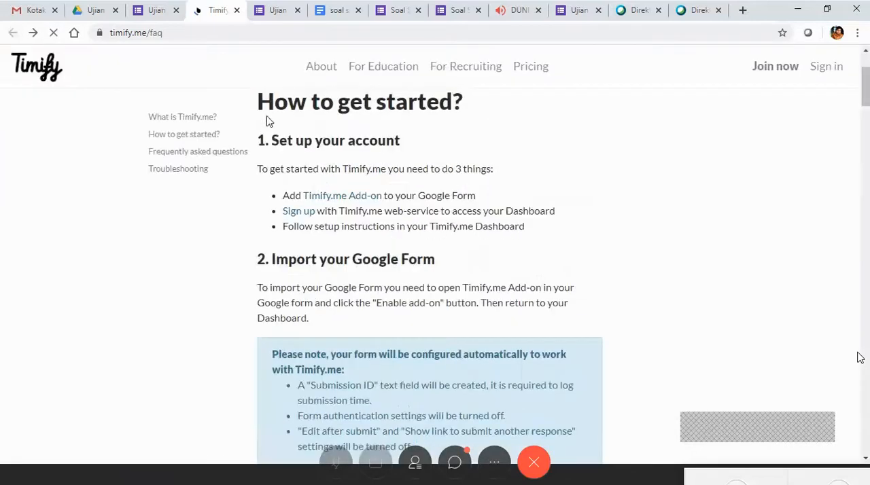
click(826, 68)
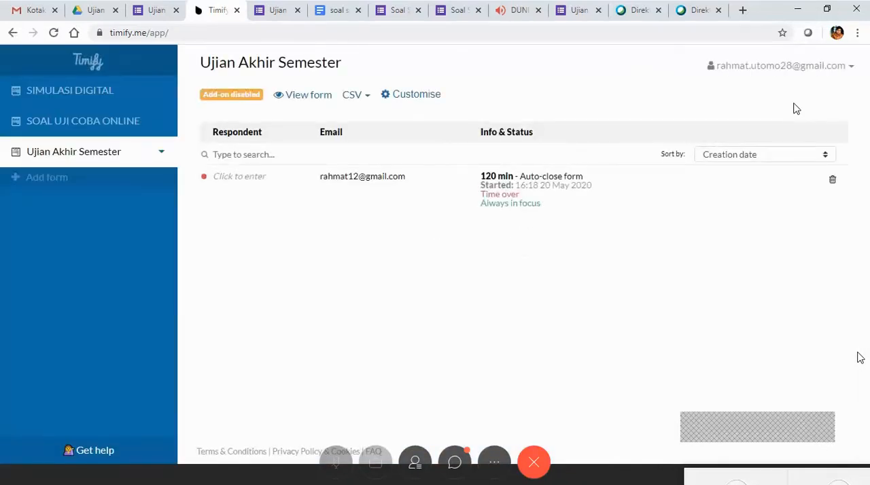
click(444, 97)
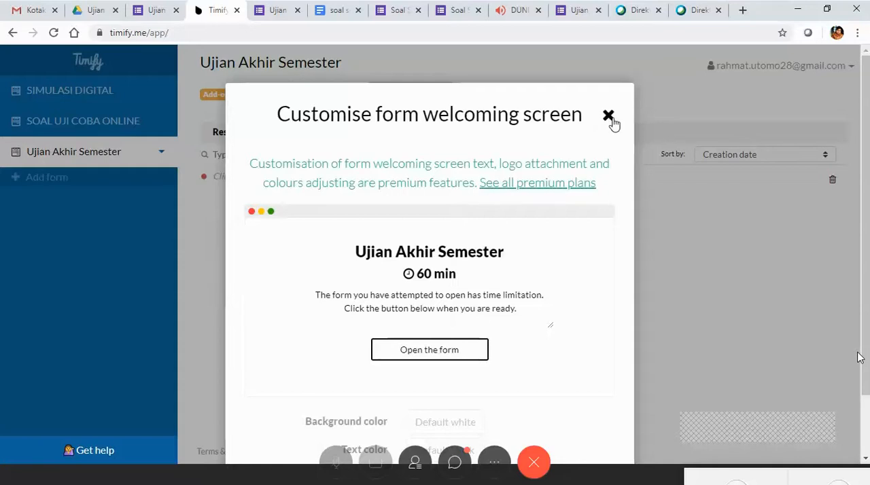
click(610, 119)
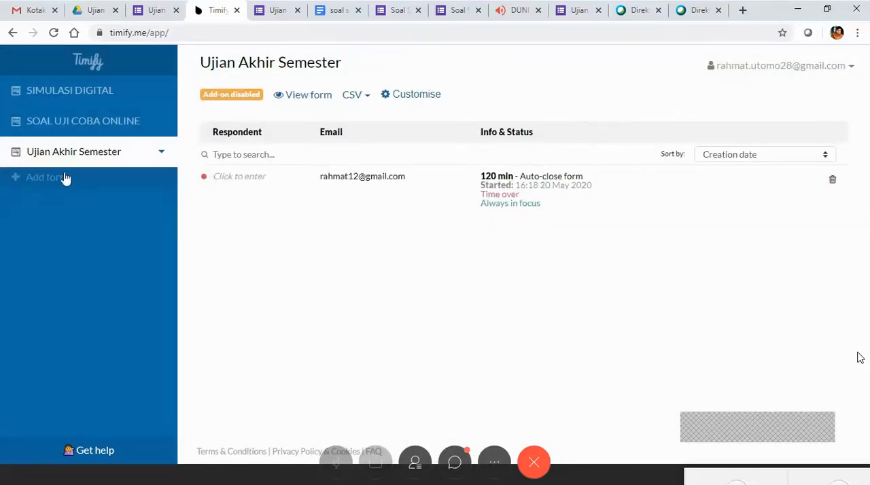
View the instructions for adding a form, look through the linked Google Forms list, and close the import dialog.
click(36, 184)
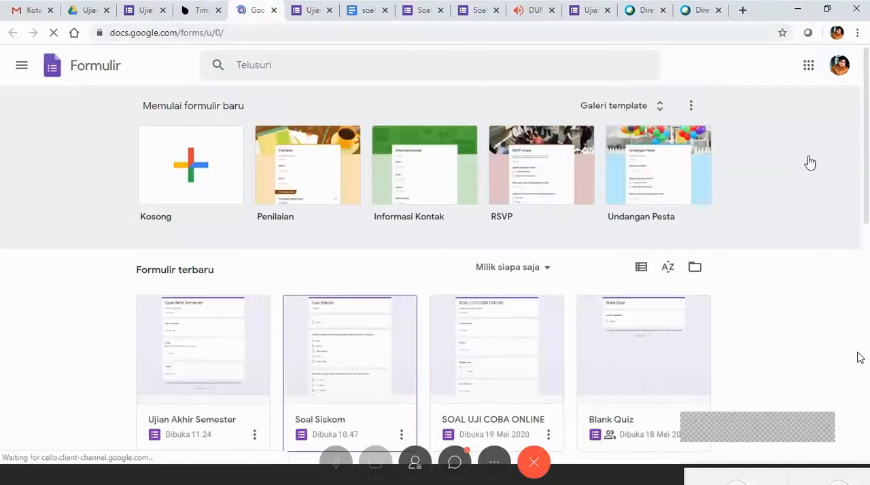
scroll(861, 358, down, 1)
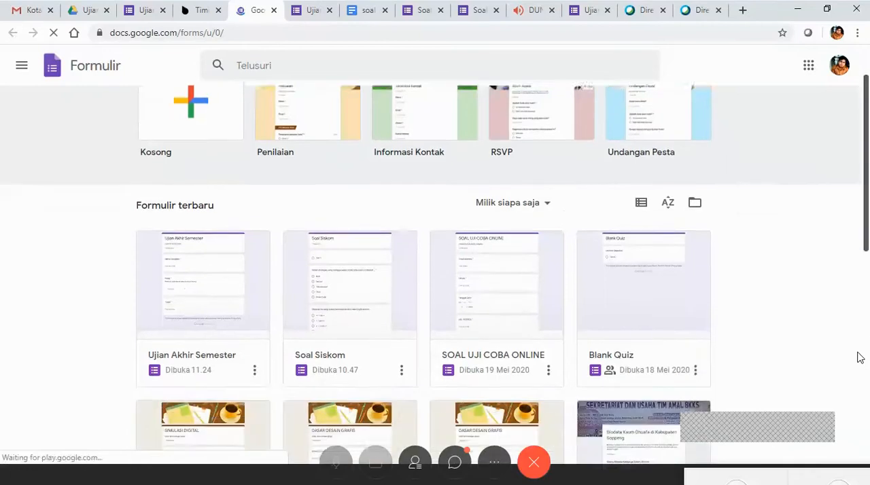
scroll(860, 358, down, 1)
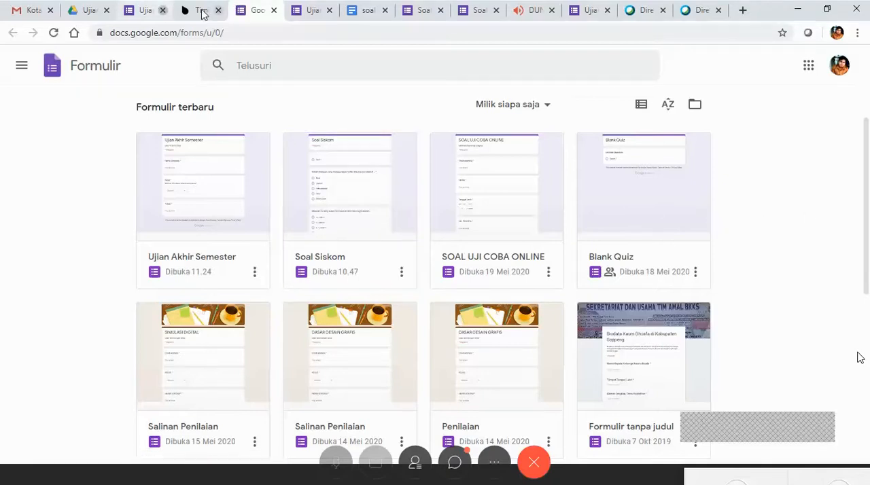
key(ctrl+shift+Tab)
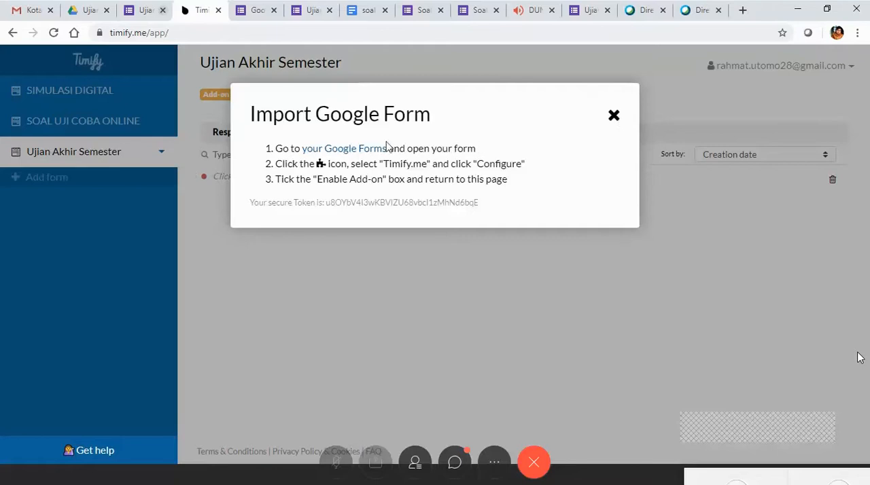
click(614, 116)
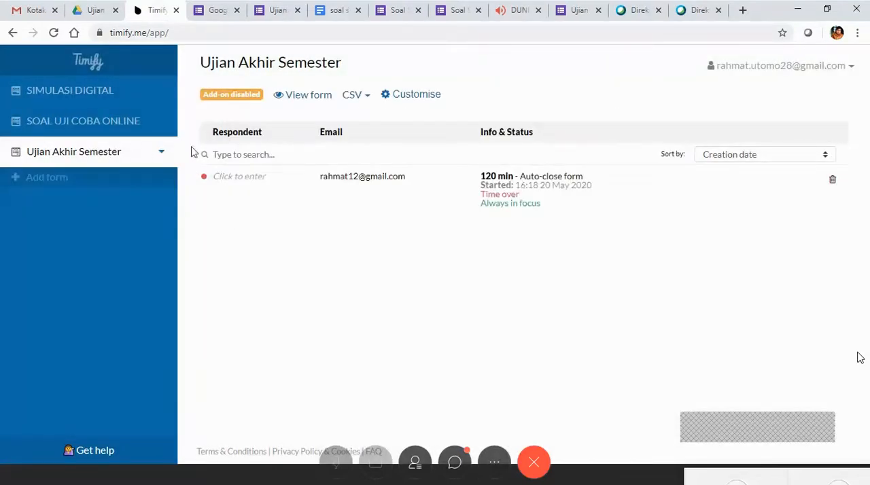
Examine the respondent's entry for Ujian Akhir Semester and the background, text colour and logo options of its welcoming screen.
click(432, 178)
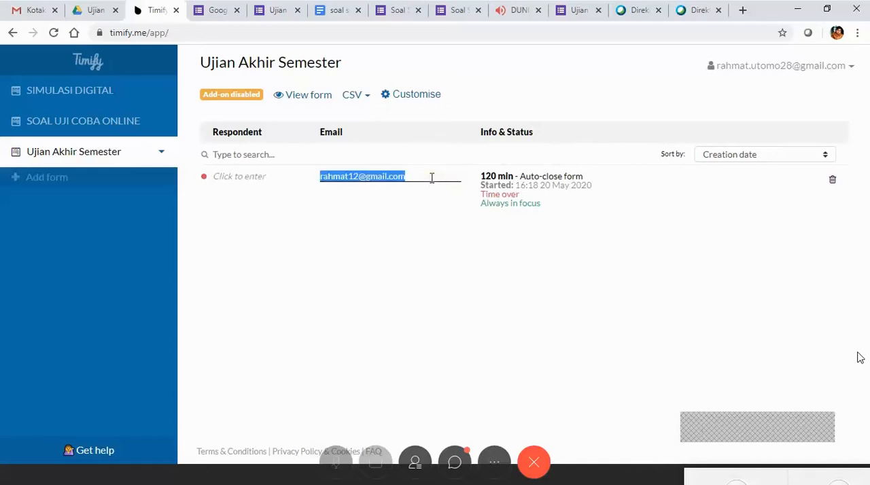
click(514, 185)
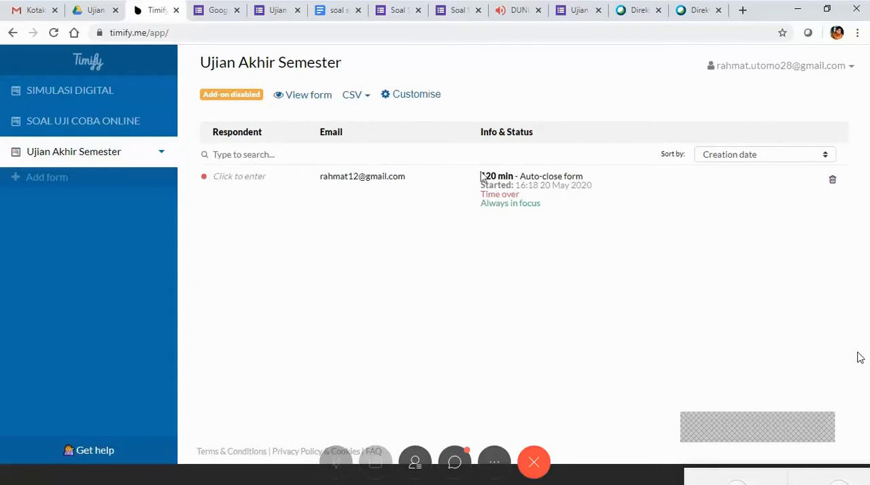
click(435, 95)
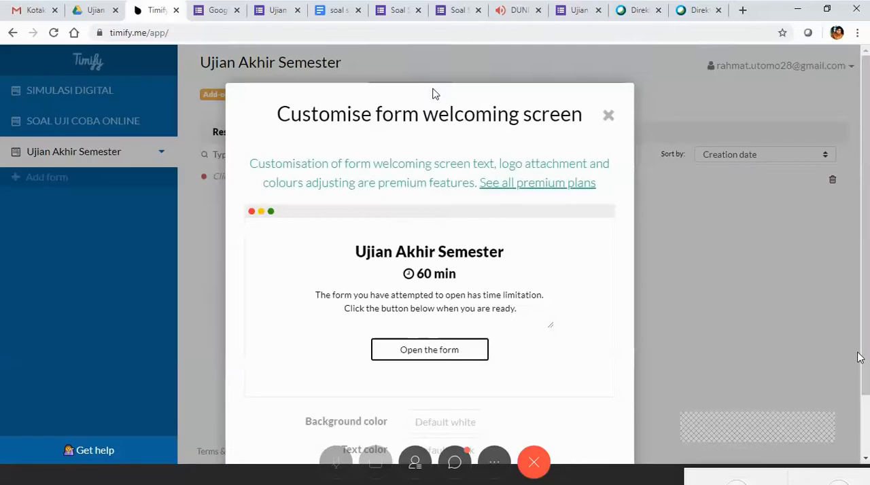
scroll(516, 255, down, 1)
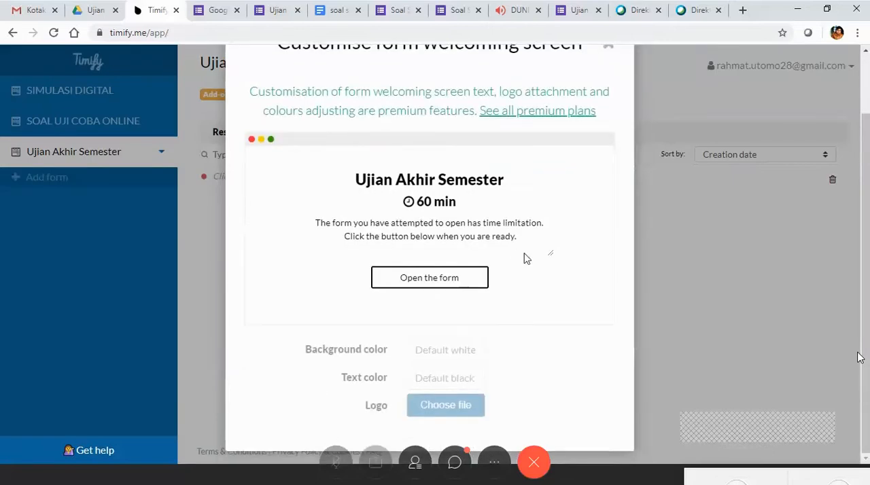
Close the welcoming screen customisation and return to the respondent list of Ujian Akhir Semester.
scroll(534, 255, up, 1)
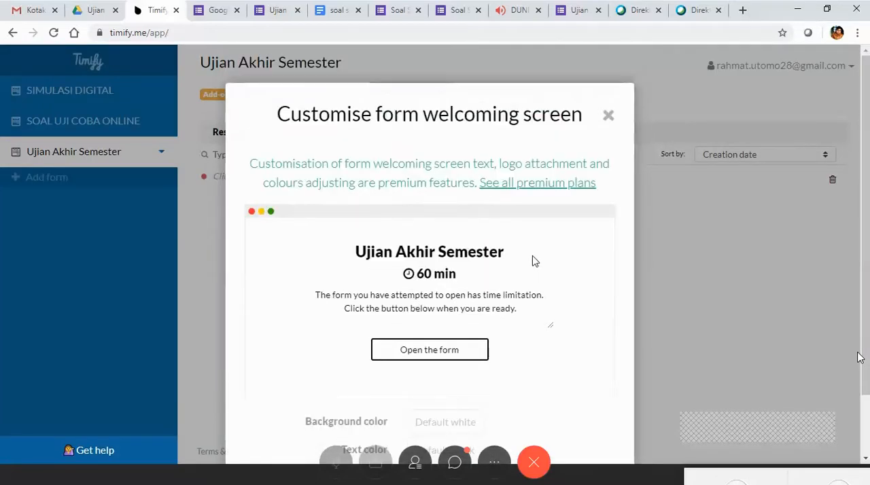
click(609, 115)
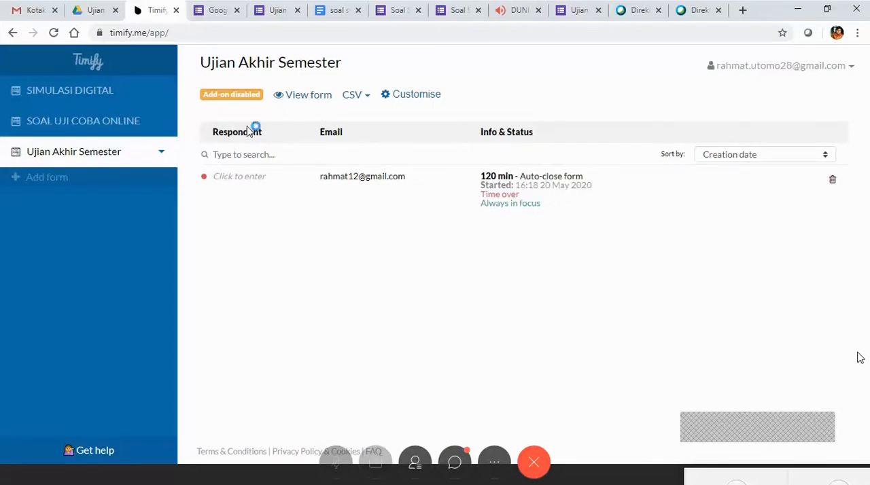
right_click(139, 152)
click(351, 187)
right_click(350, 187)
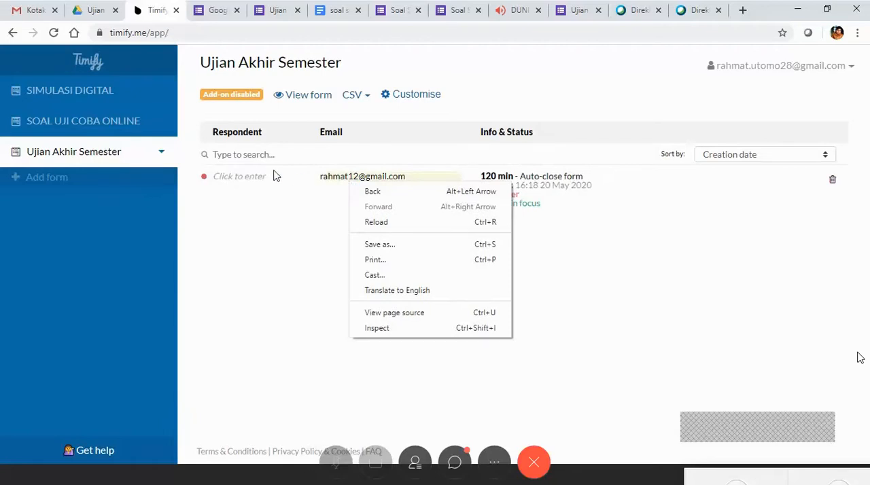
click(254, 98)
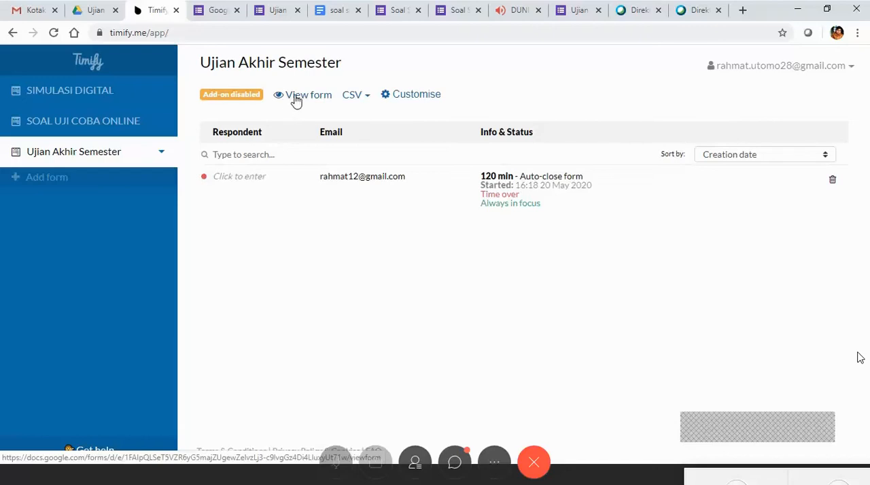
View the live form linked to the Ujian Akhir Semester dashboard entry, look through its fields, and return to the dashboard.
click(296, 100)
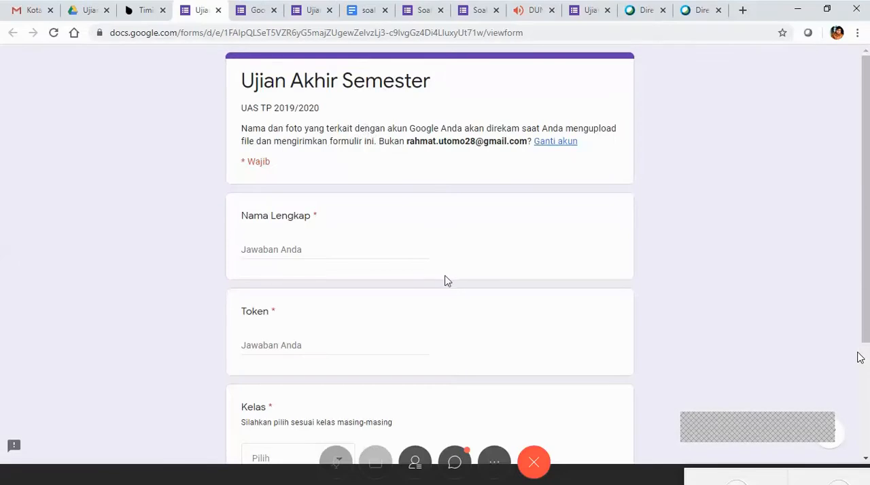
scroll(446, 280, down, 3)
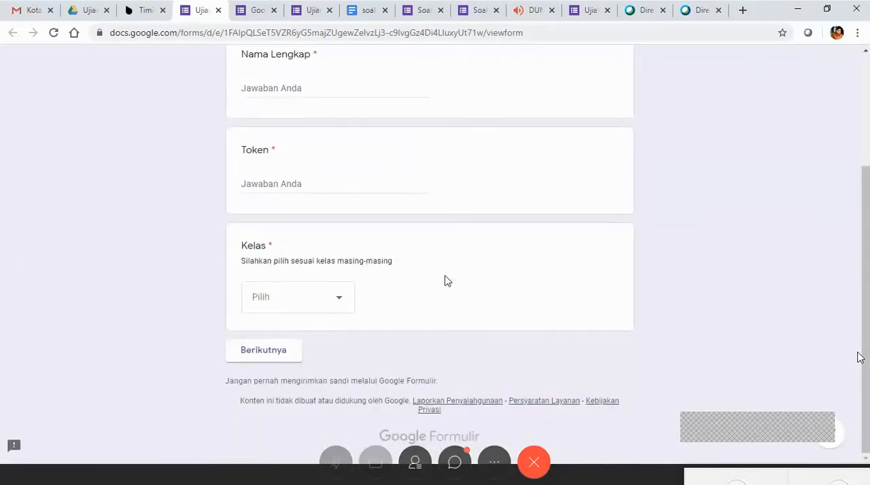
scroll(445, 281, up, 4)
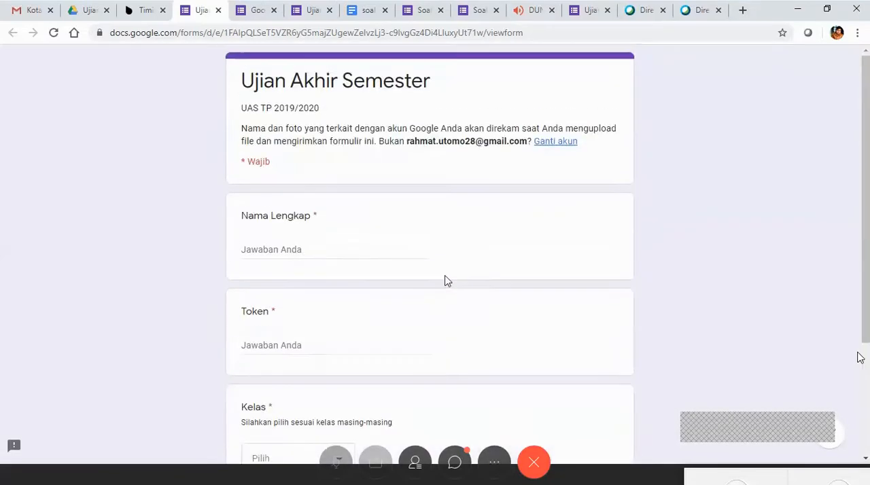
click(144, 9)
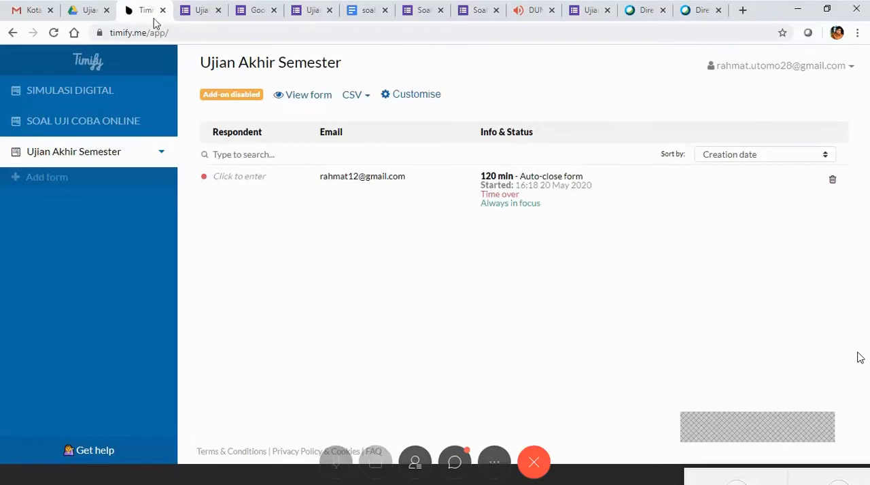
Switch to the Ujian Akhir Semester form in the Google Forms editor and look through its sections and questions.
click(588, 13)
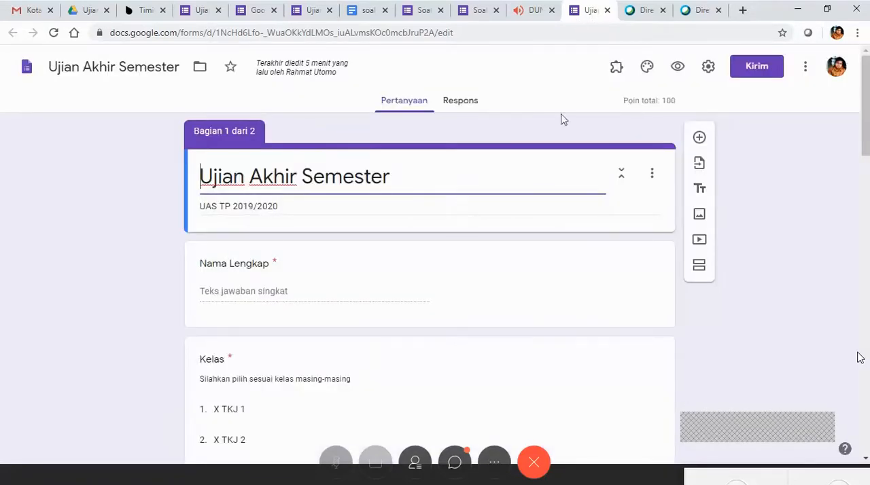
scroll(563, 208, down, 15)
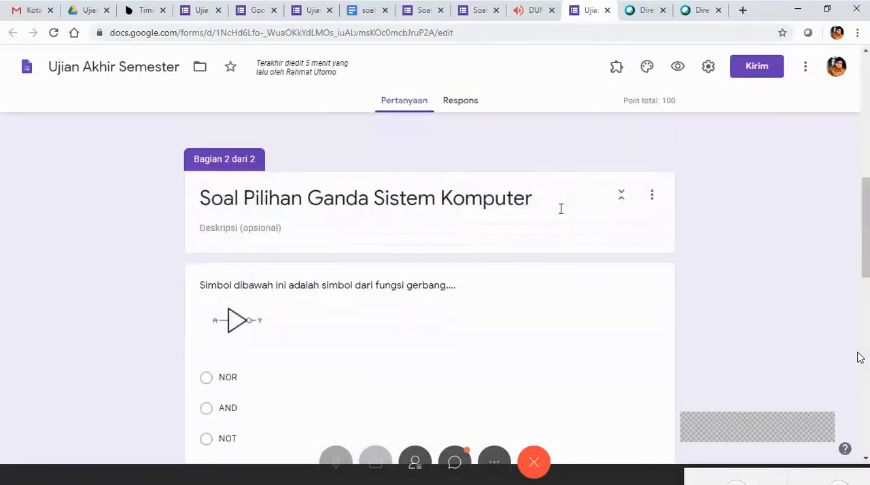
scroll(561, 213, down, 4)
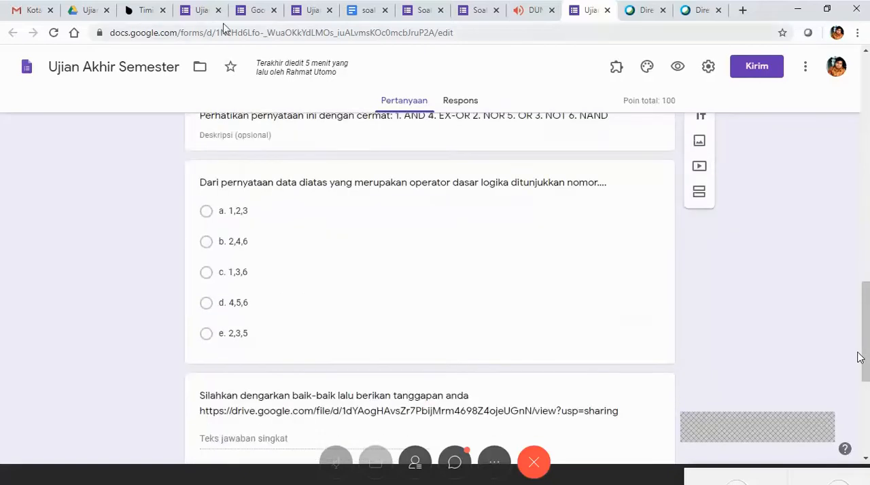
Return to the Timify.me dashboard and delete the respondent's 120 min test entry from Ujian Akhir Semester.
click(150, 14)
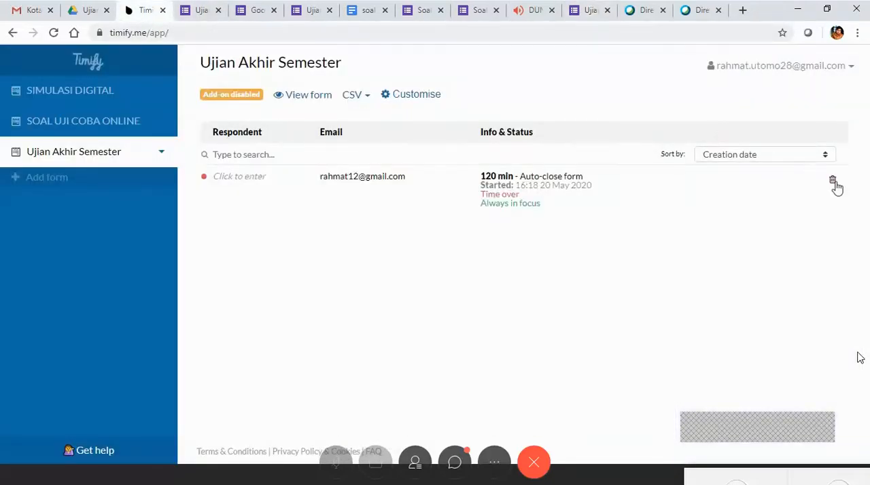
click(834, 183)
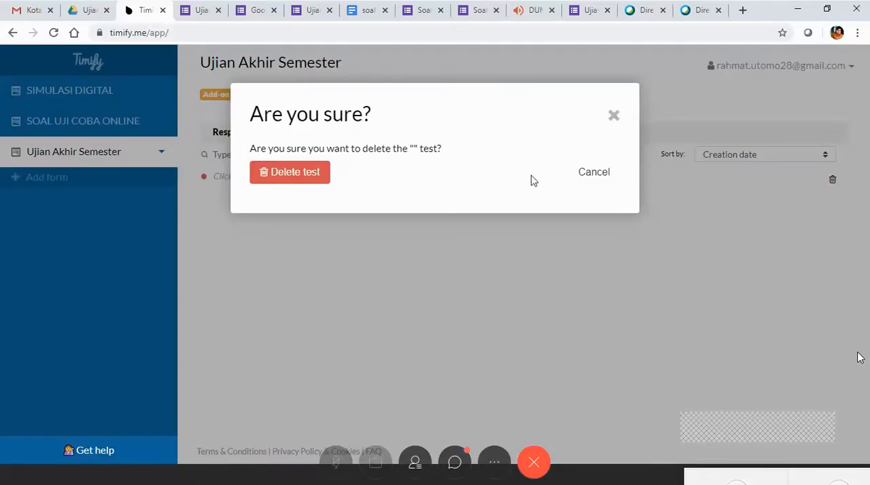
click(302, 175)
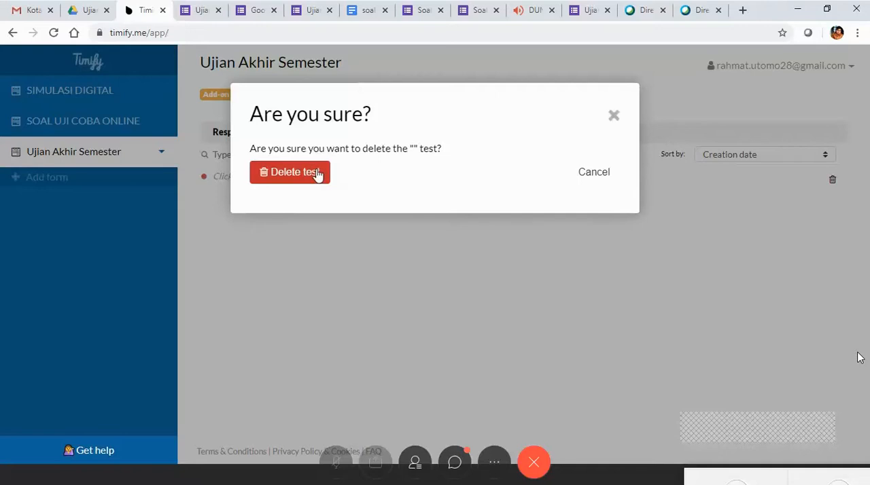
click(317, 174)
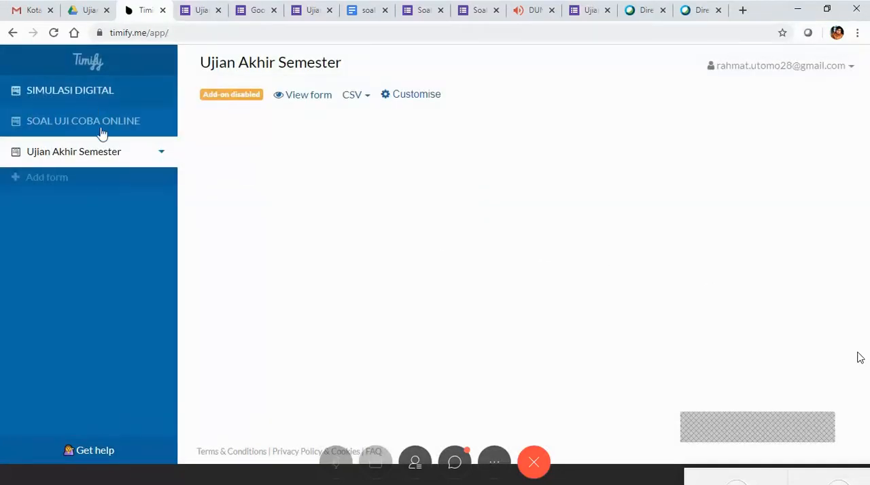
Reselect Ujian Akhir Semester and open the instructions for importing a Google Form.
click(104, 153)
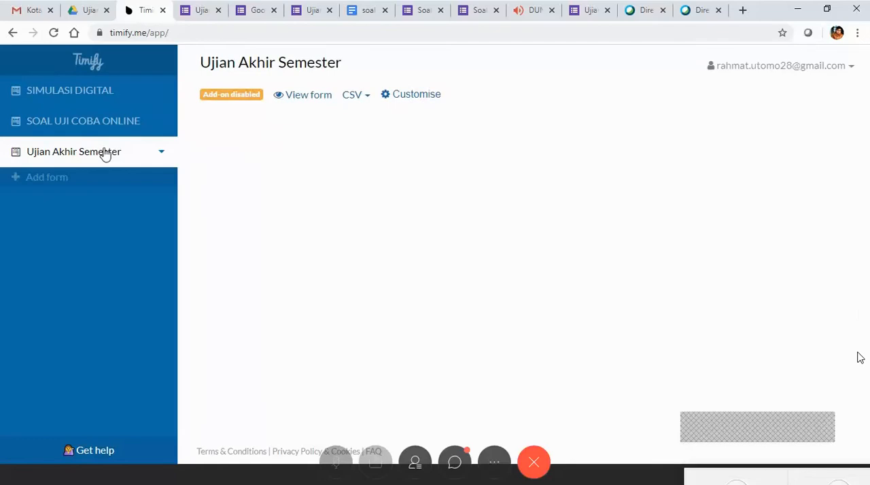
click(63, 185)
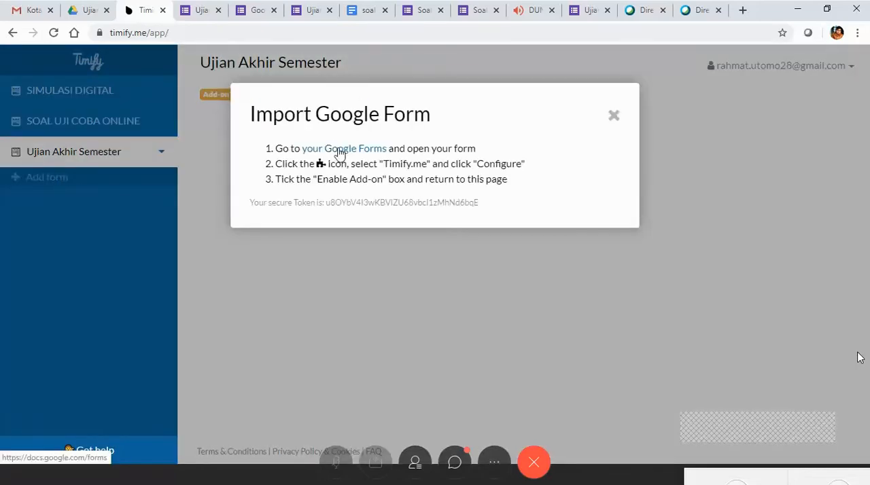
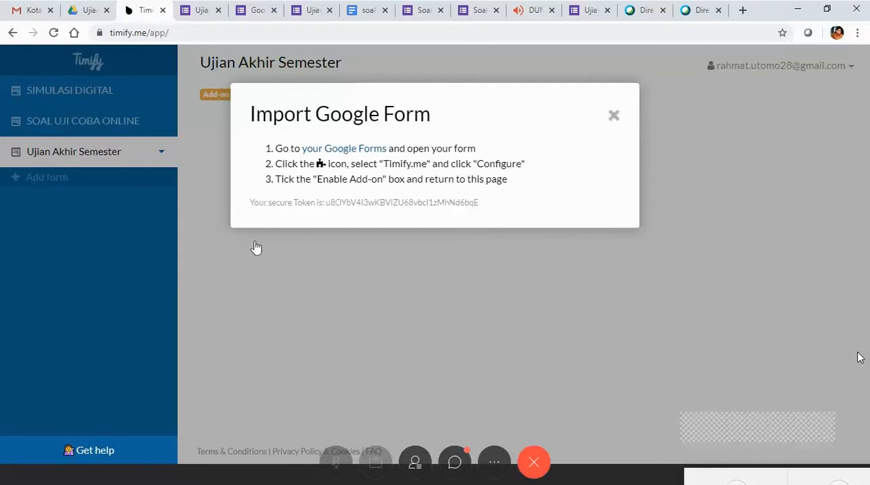
Close the import instructions and view the welcome screen customisation options for Ujian Akhir Semester.
click(199, 176)
click(148, 158)
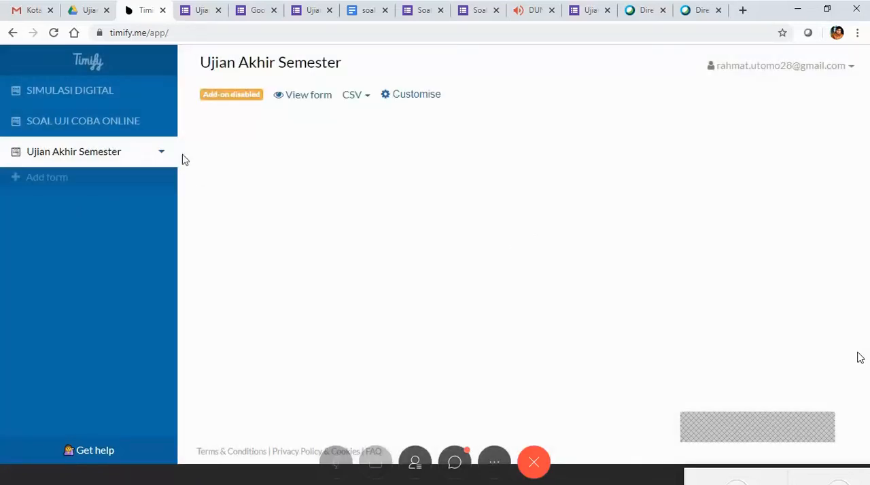
click(406, 95)
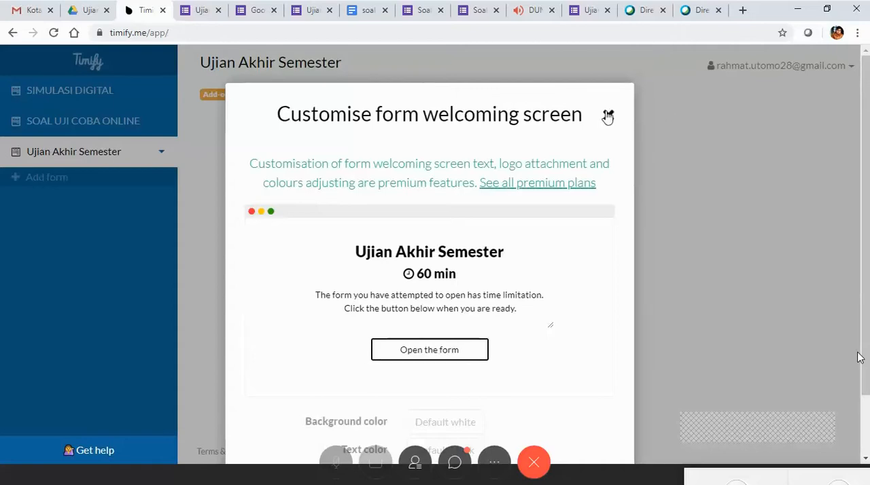
click(860, 355)
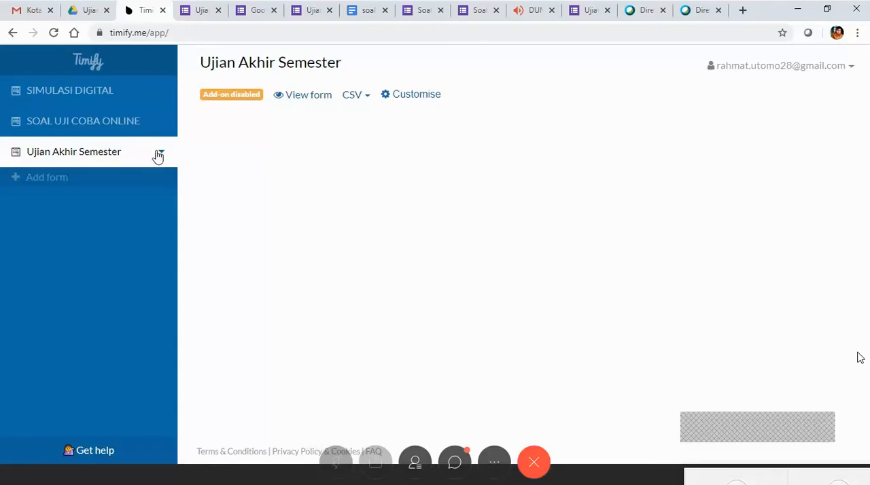
From SOAL UJI COBA ONLINE, follow the add-form import instructions to Google Forms and open the Ujian Akhir Semester form.
click(133, 125)
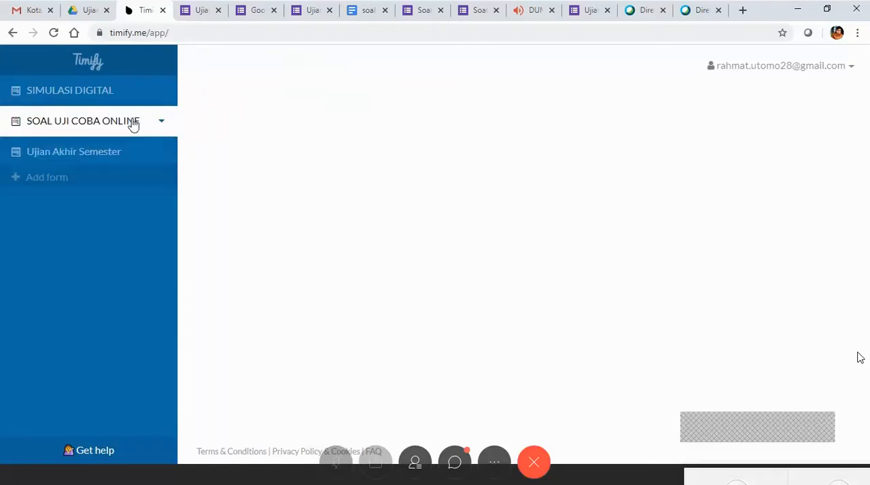
click(92, 179)
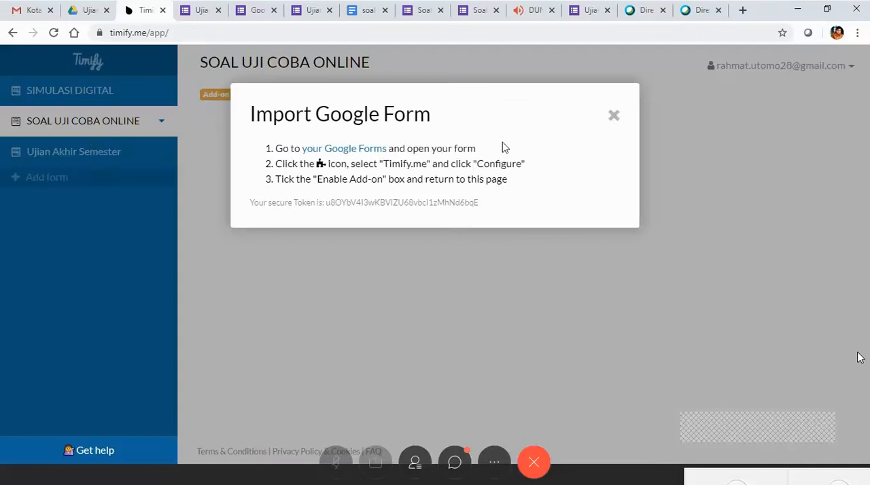
click(338, 148)
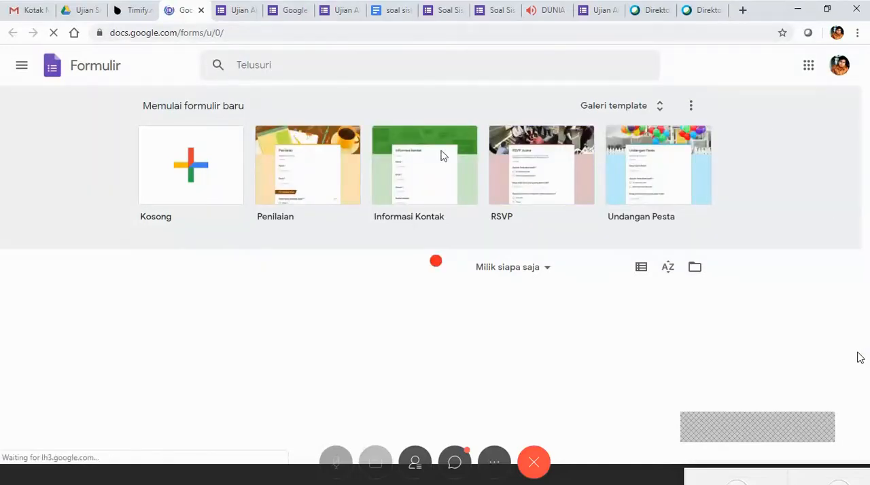
scroll(795, 340, down, 2)
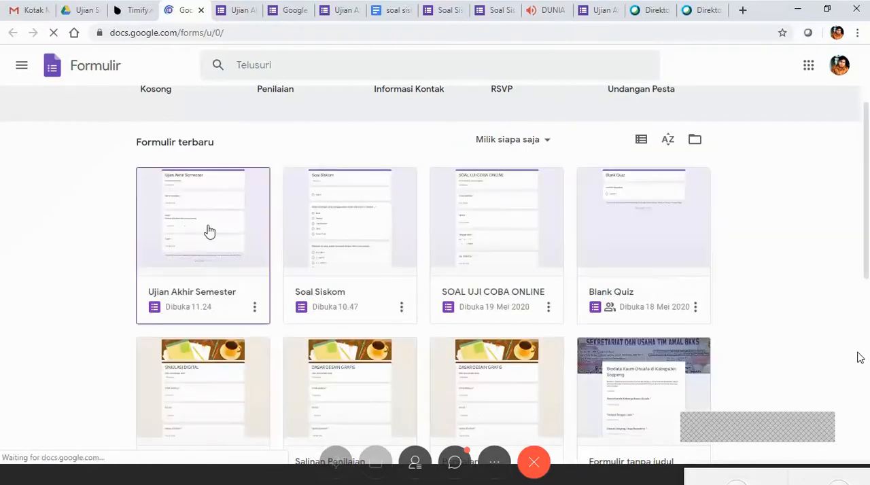
click(210, 225)
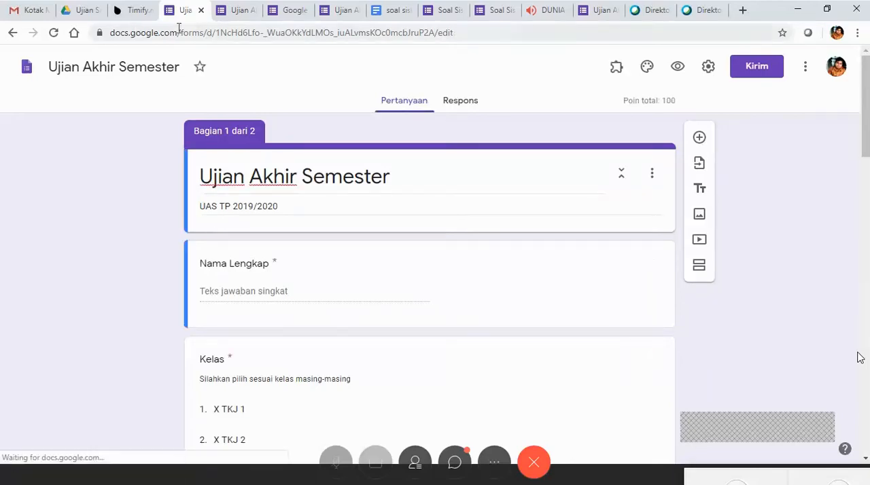
Close the import instructions on the Timify.me dashboard and view the send options of the Ujian Akhir Semester form without sending it.
click(136, 11)
click(614, 120)
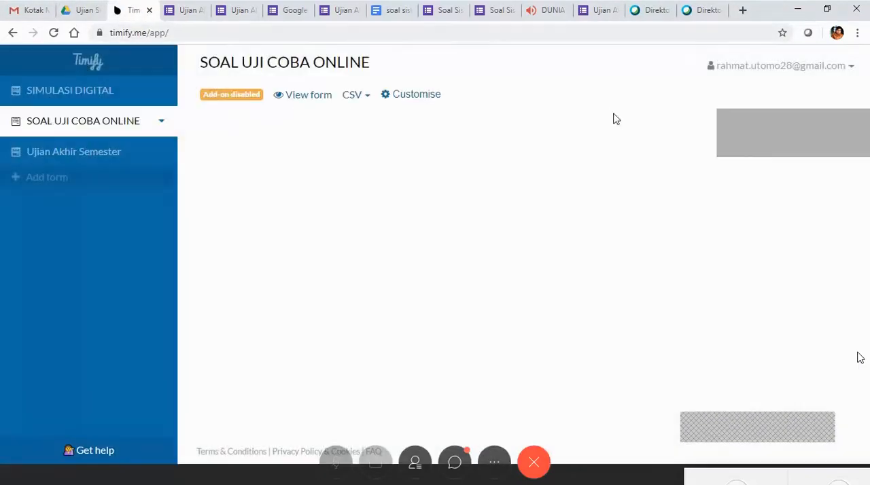
click(197, 11)
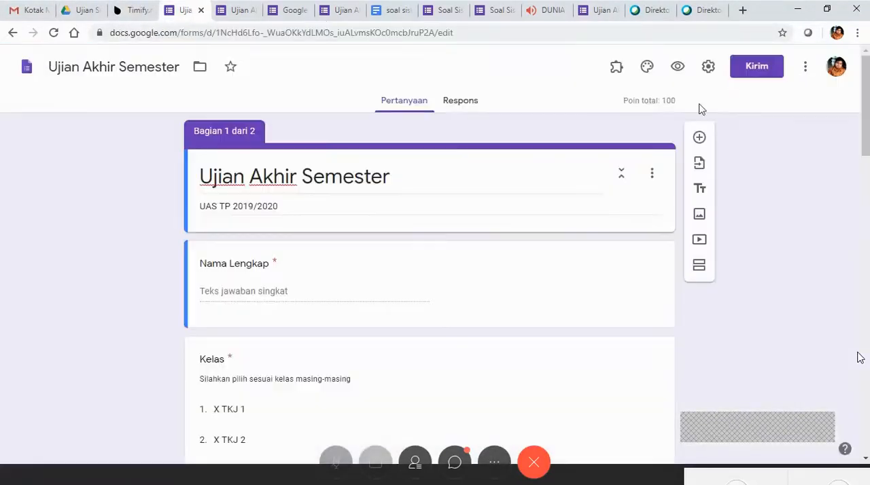
click(741, 76)
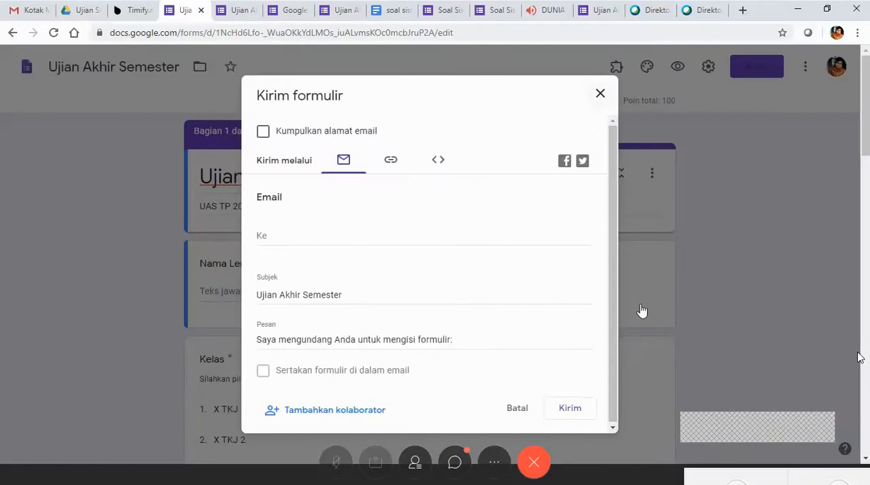
click(515, 408)
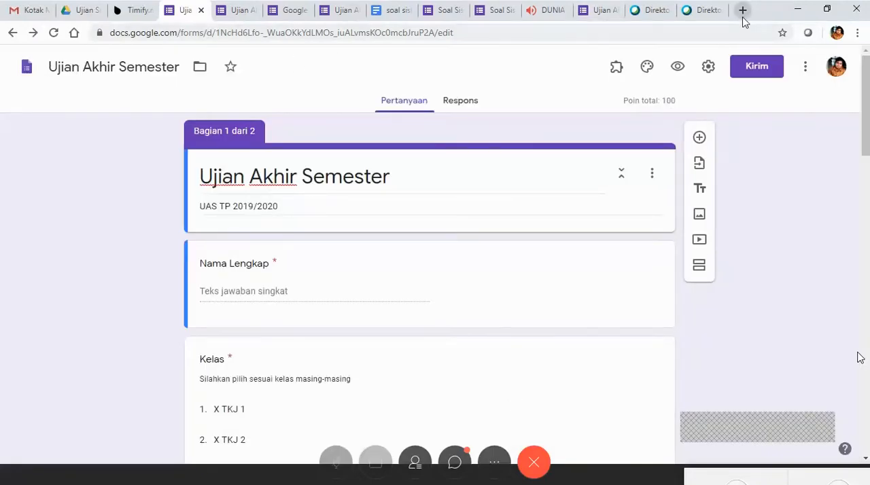
Switch back to the Timify.me dashboard, reload it, and select the SIMULASI DIGITAL form.
click(118, 9)
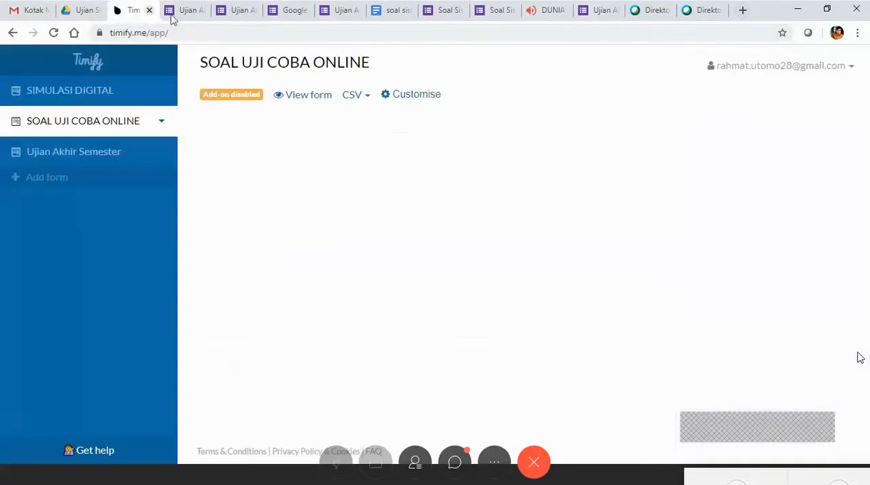
click(230, 30)
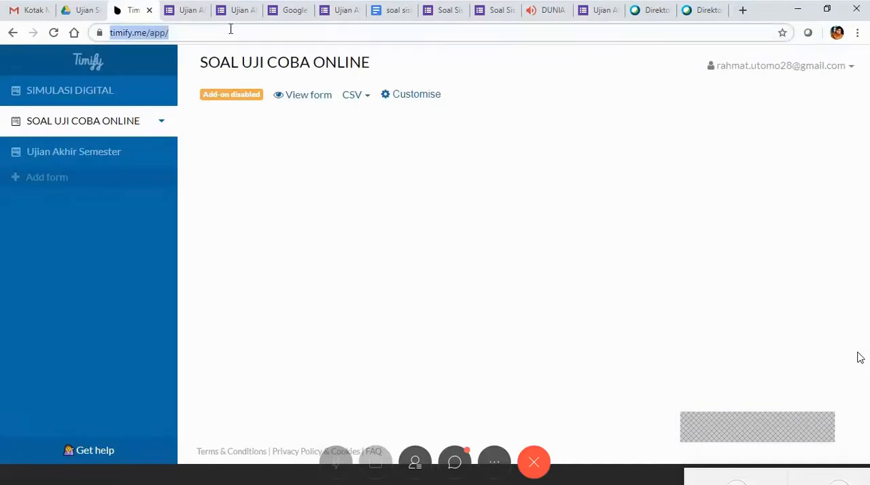
key(Return)
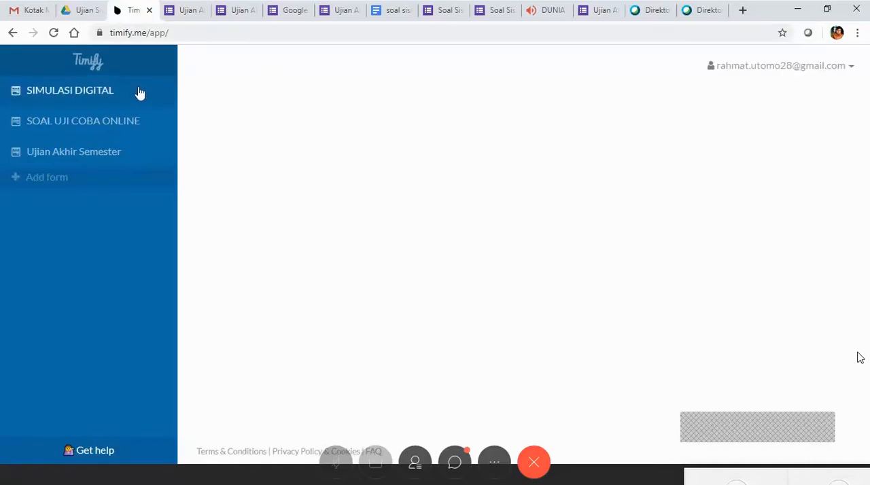
click(116, 121)
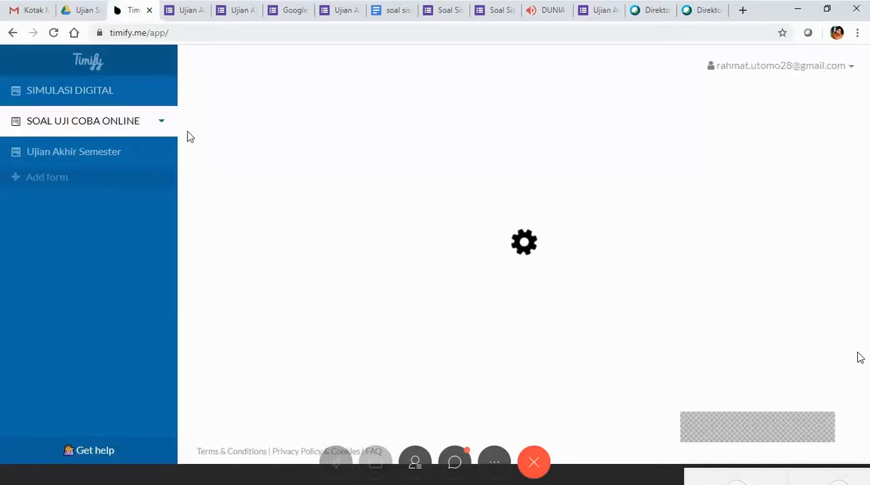
click(105, 95)
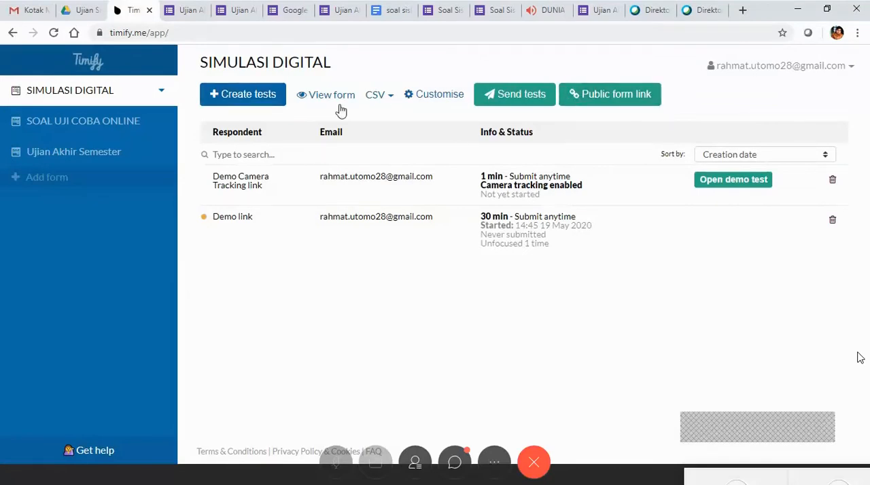
Open the public form link settings for SIMULASI DIGITAL and start creating tests for its pre-configured access.
click(614, 102)
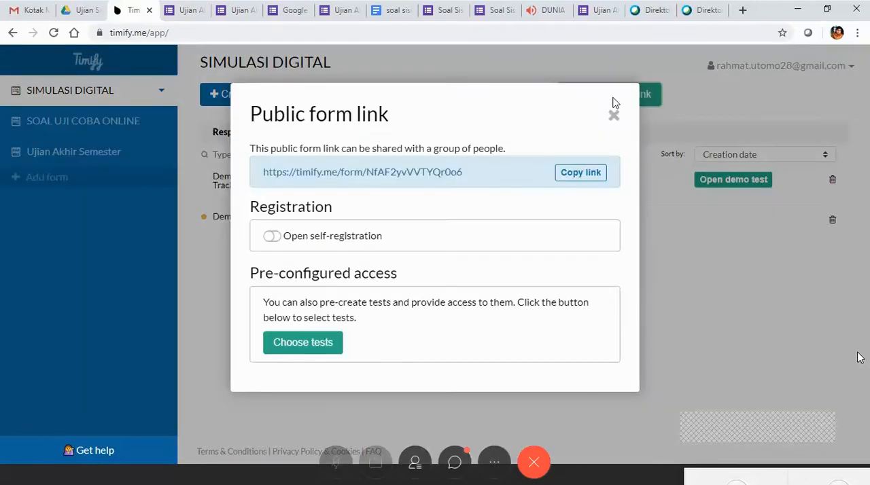
click(673, 102)
click(640, 101)
click(320, 353)
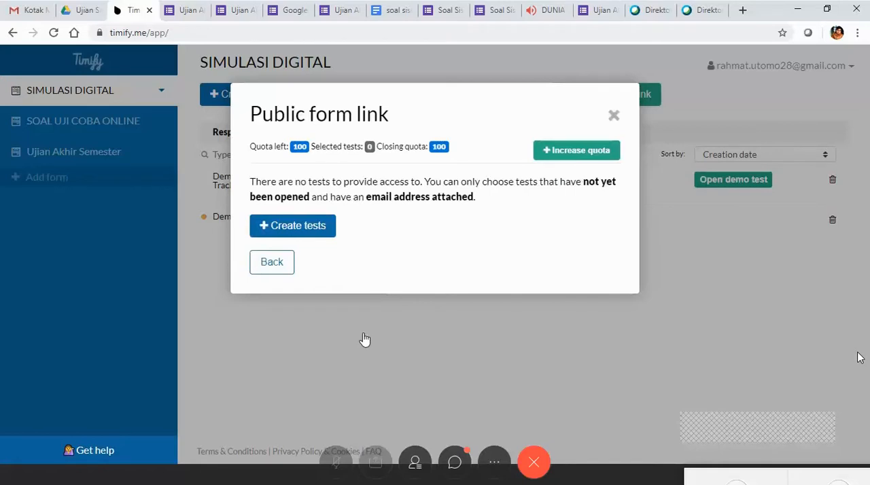
click(318, 230)
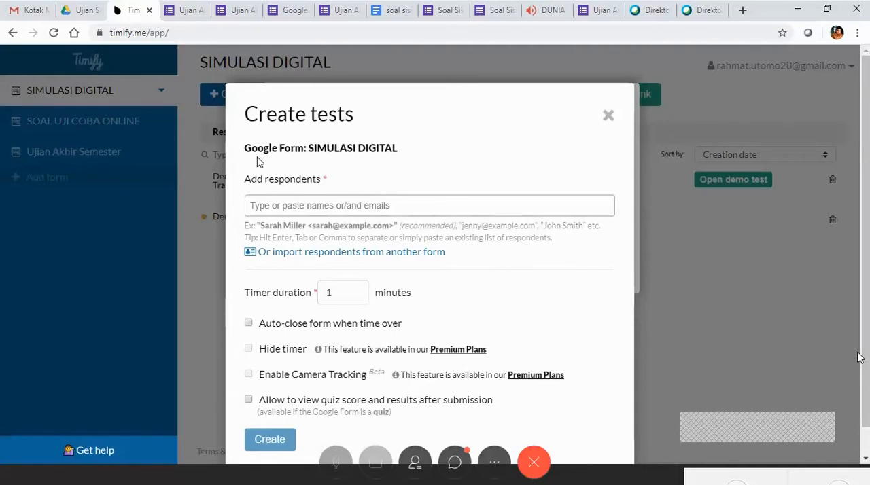
Add the respondent's email address to the new SIMULASI DIGITAL test.
scroll(636, 154, down, 1)
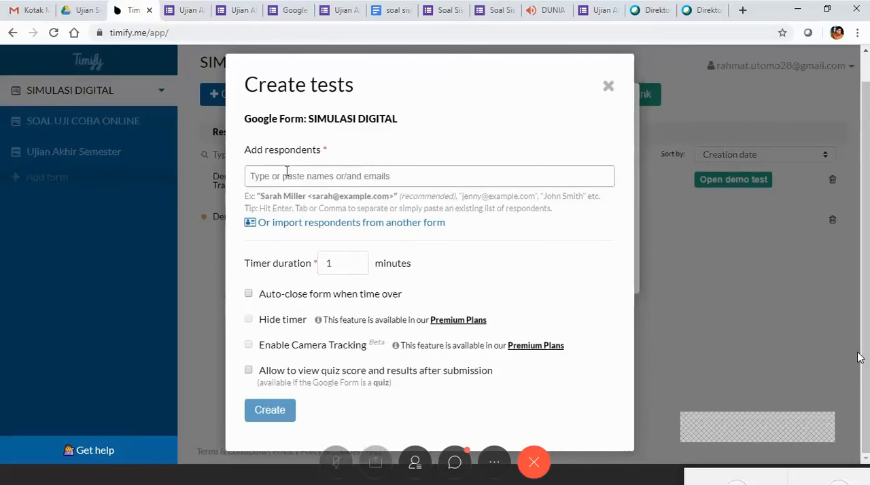
click(445, 178)
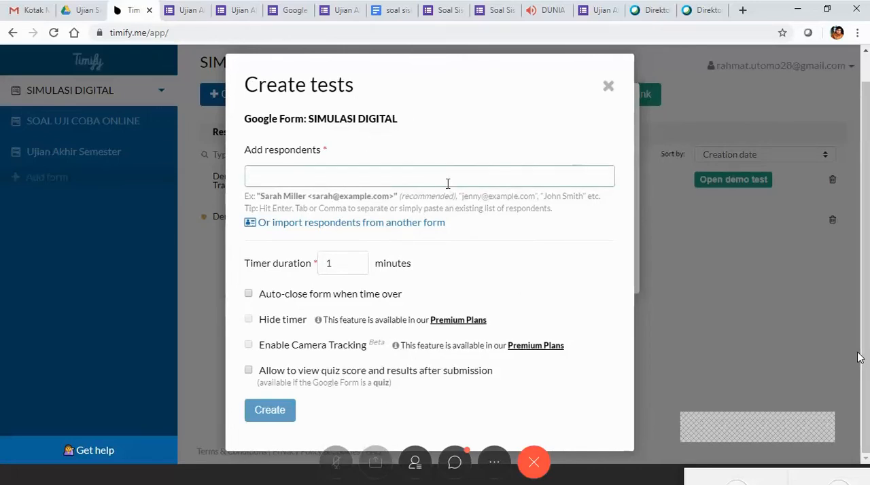
text(R)
key(BackSpace)
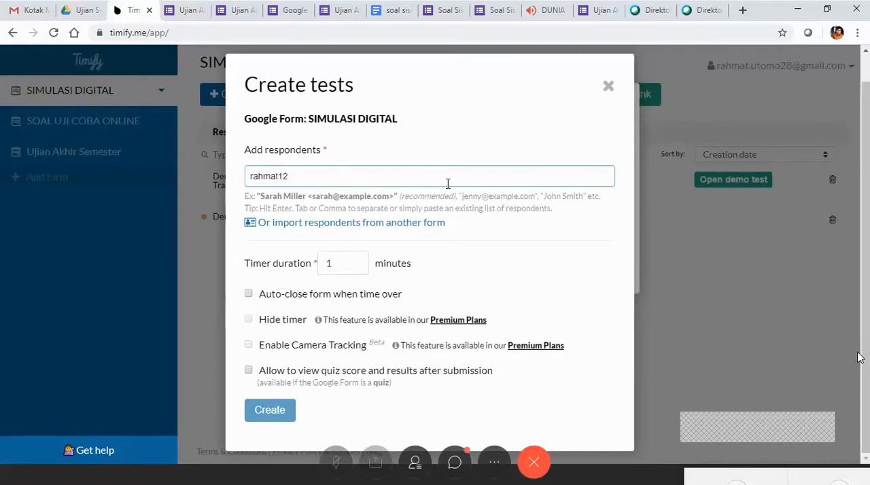
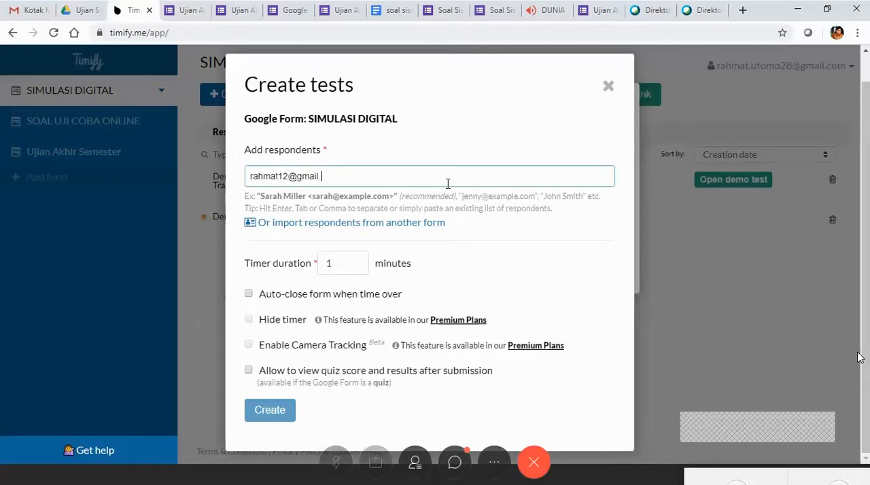
key(Return)
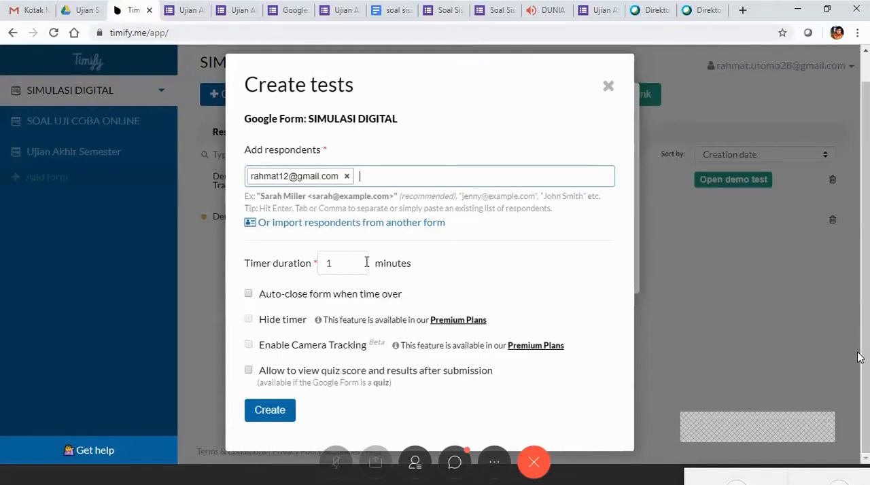
Set the timer duration to 120 minutes, enable auto-closing the form when time is over, and create the test.
click(363, 265)
text(1)
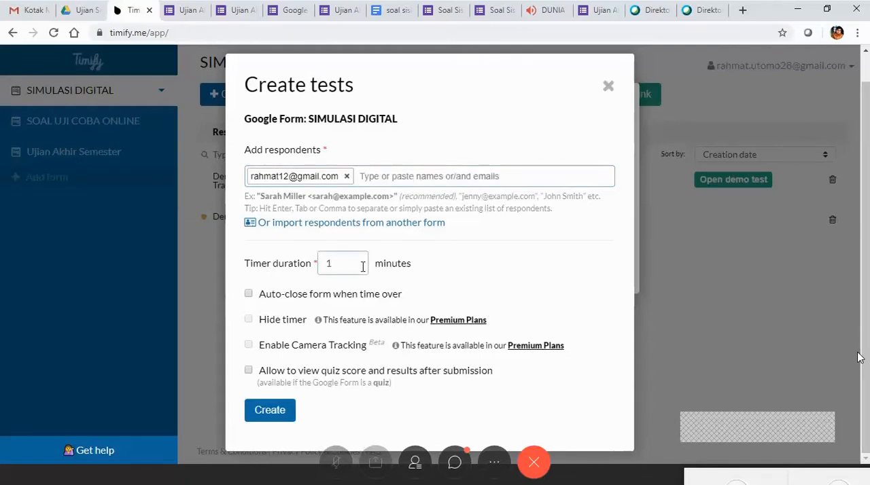
text(20)
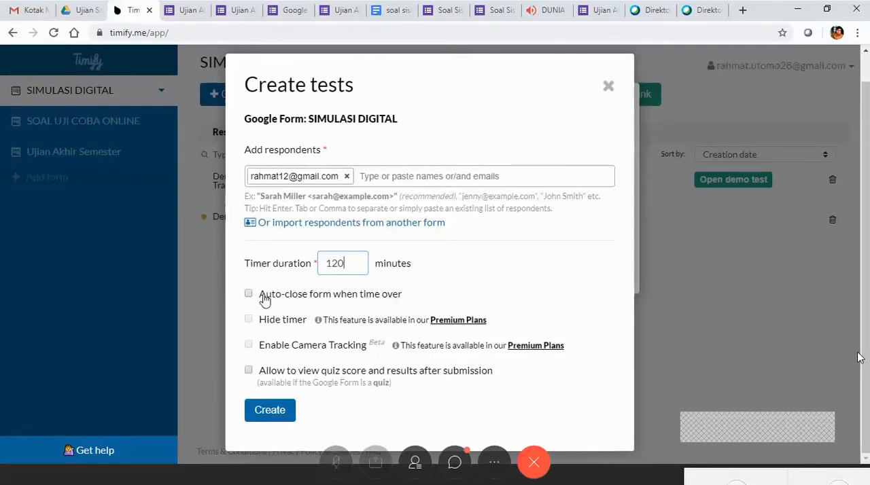
click(248, 295)
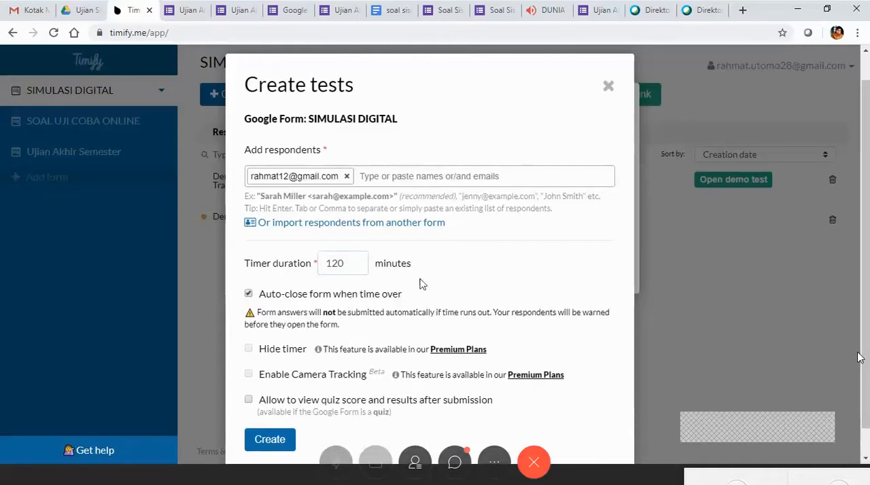
scroll(420, 286, down, 1)
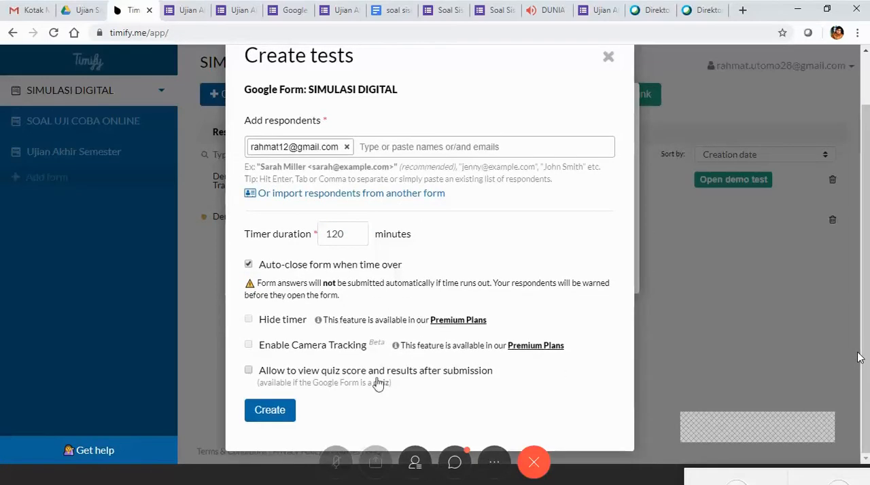
click(270, 411)
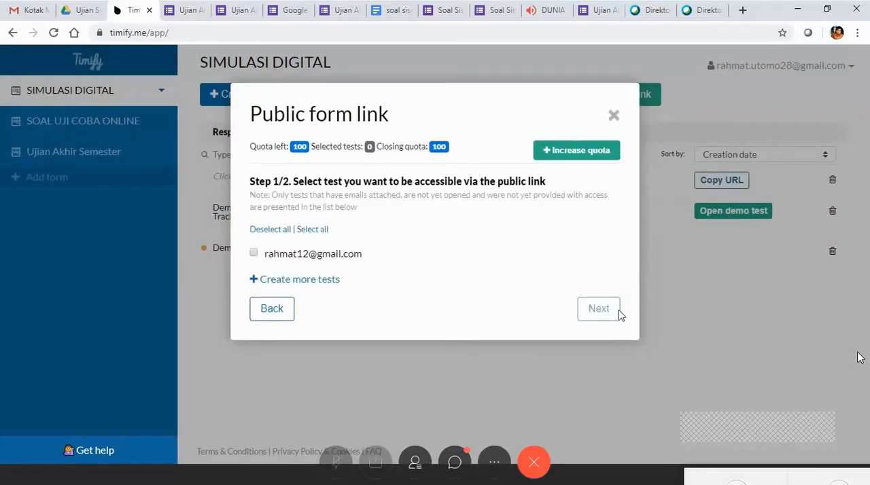
Provide access to the respondent's new test through the public form link and copy that link.
click(254, 253)
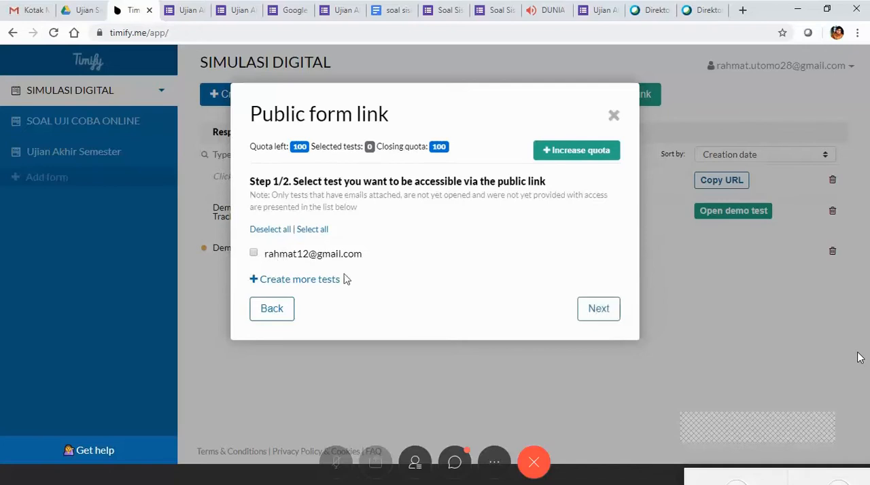
click(583, 312)
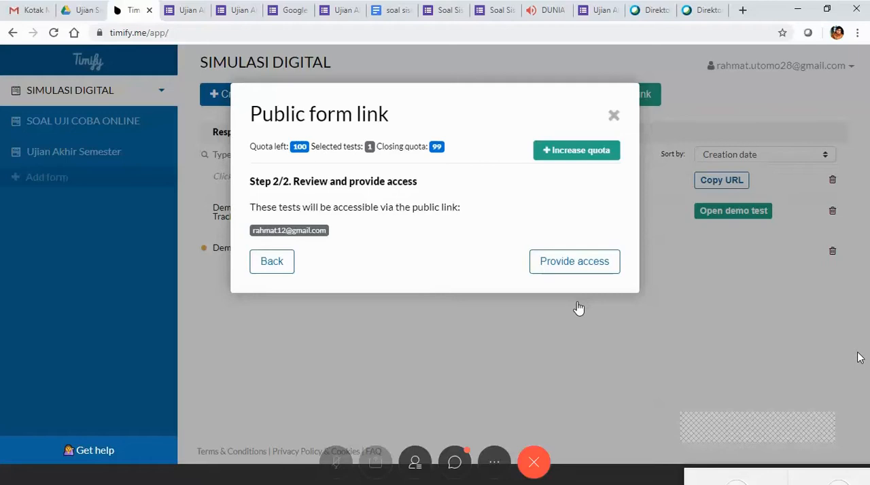
click(564, 268)
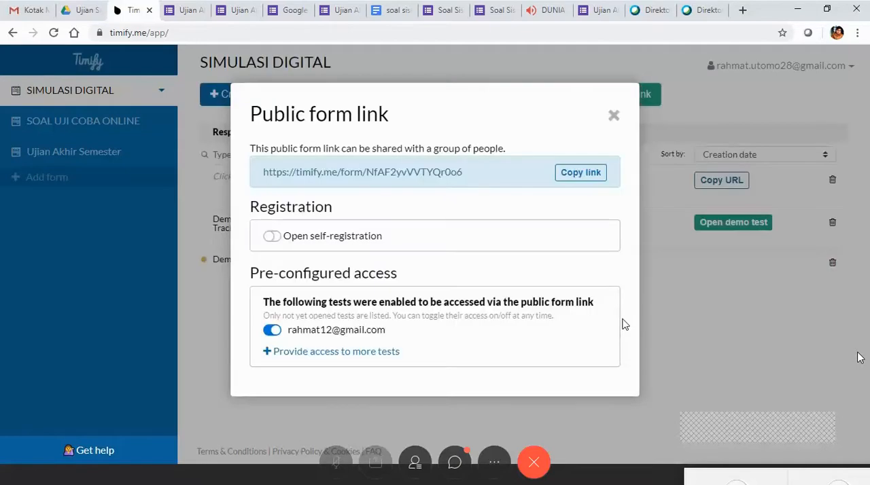
click(586, 178)
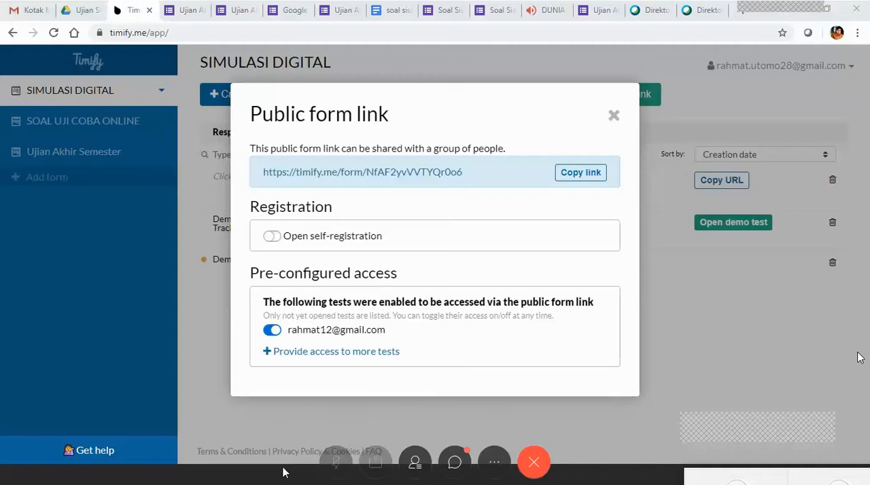
click(283, 468)
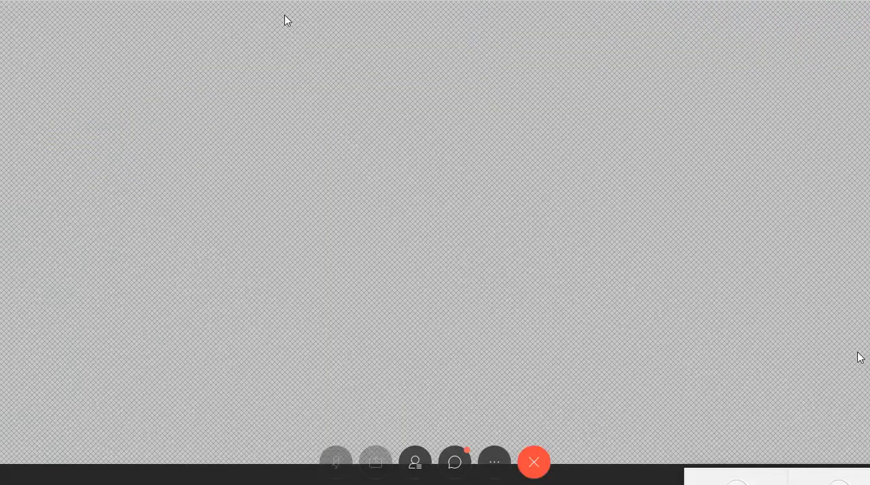
click(798, 9)
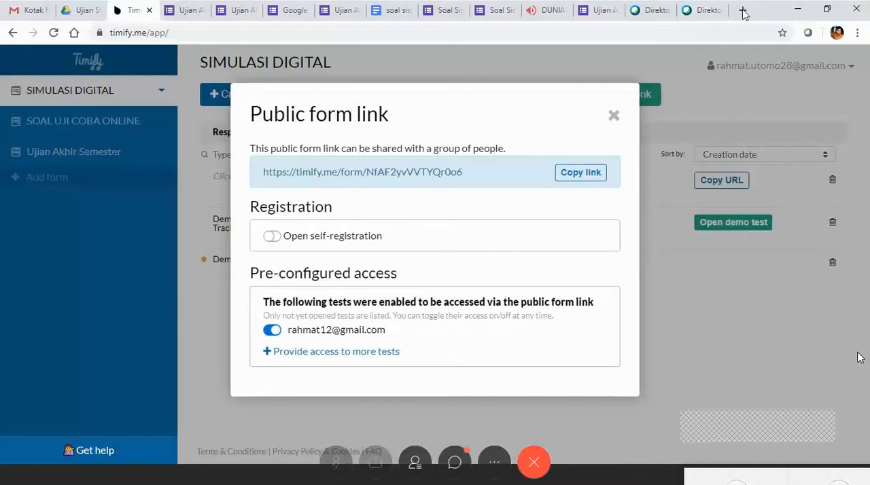
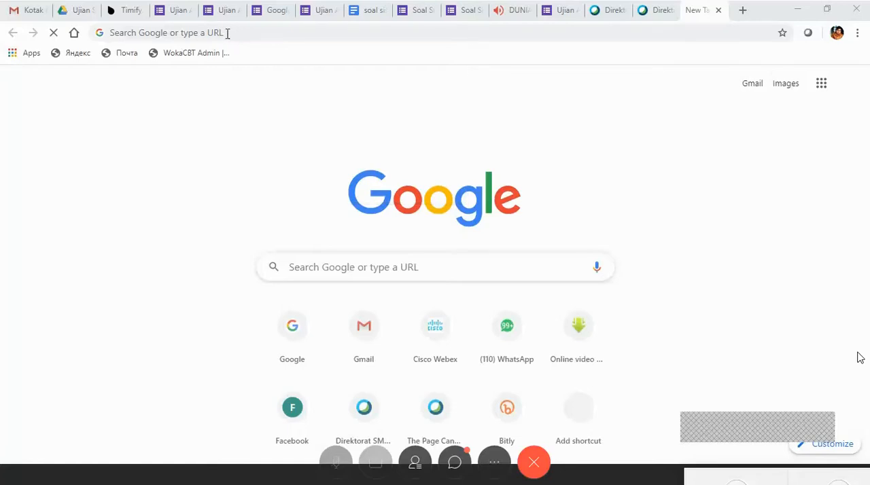
Load the copied SIMULASI DIGITAL public form link in the new tab and try requesting a personal link without an email address.
click(228, 33)
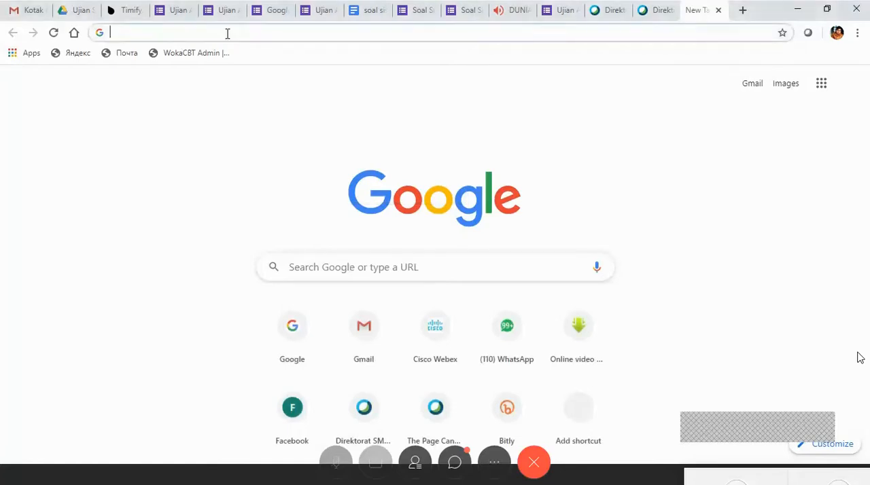
right_click(247, 33)
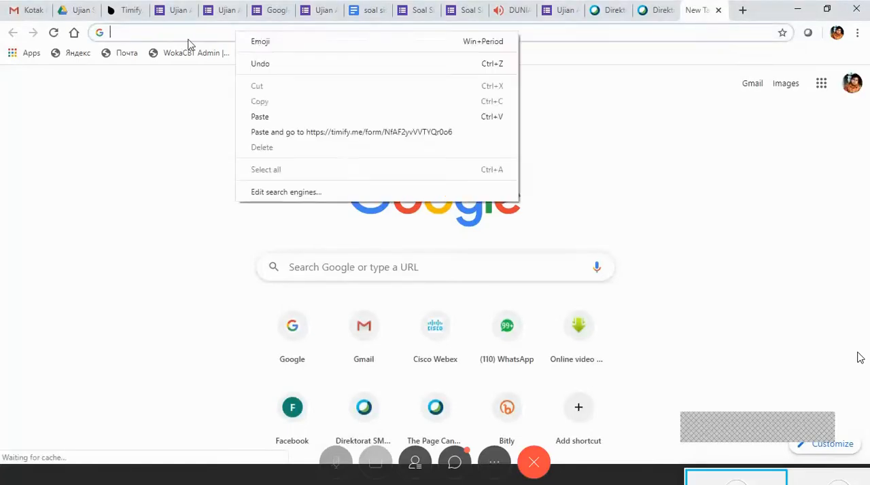
click(270, 134)
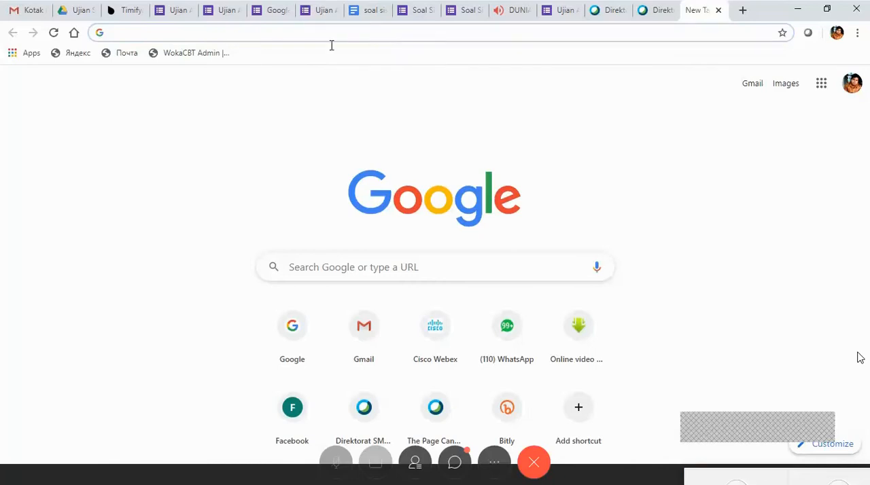
right_click(196, 32)
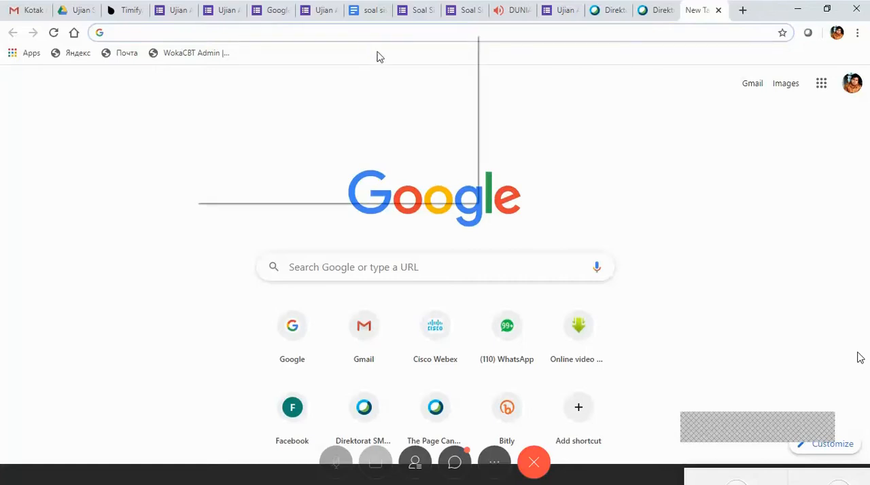
click(401, 139)
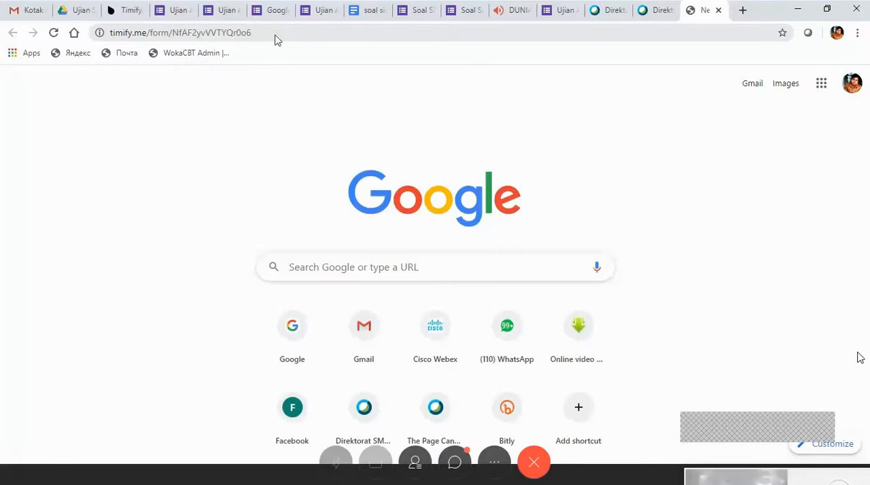
key(Return)
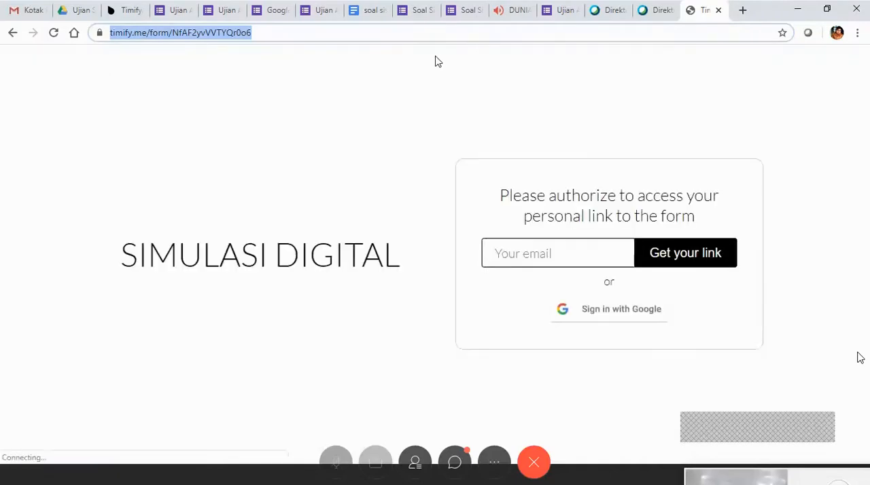
click(709, 254)
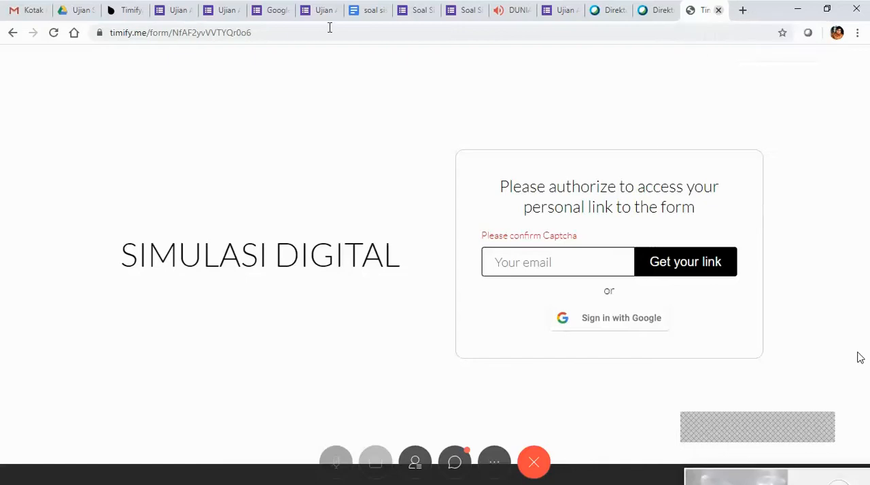
Return to the Timify.me dashboard and close the SIMULASI DIGITAL public form link settings.
click(155, 14)
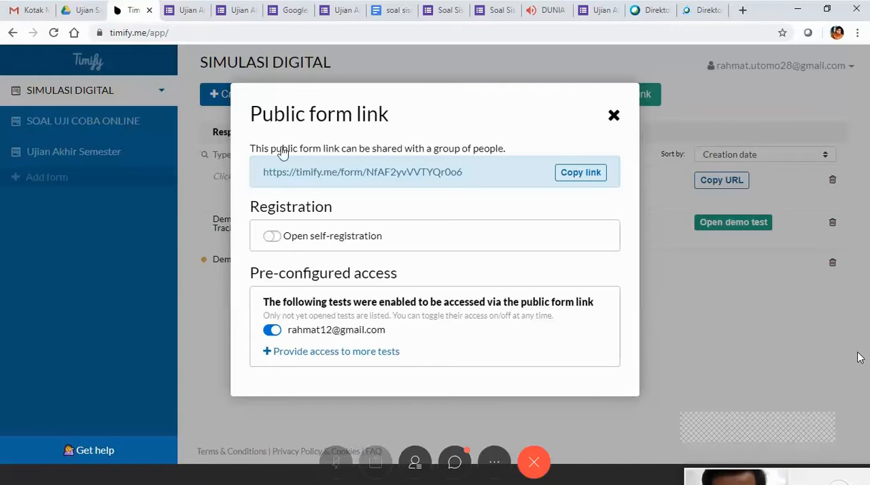
click(614, 115)
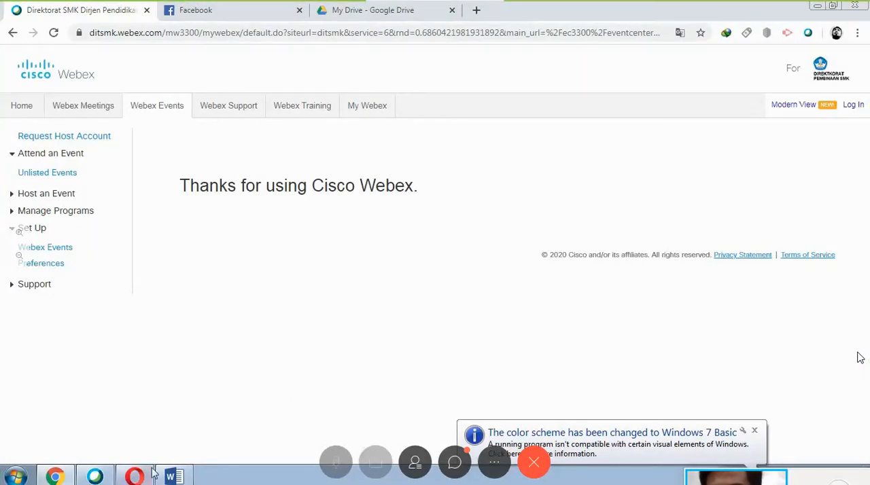
Switch to My Drive in the other Chrome window.
click(134, 480)
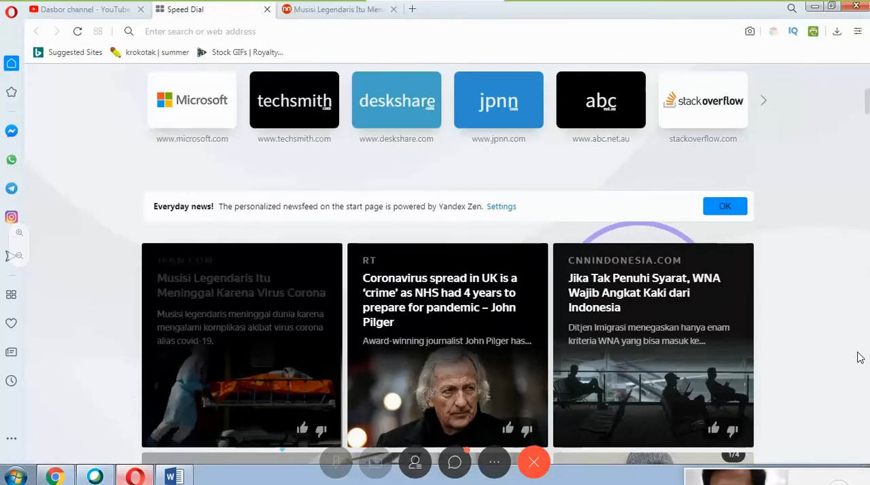
click(139, 480)
click(345, 19)
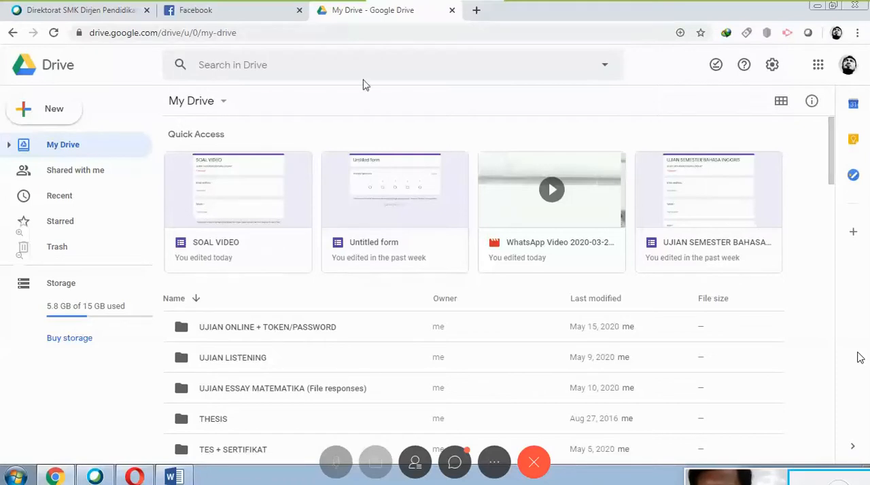
Create a blank Google Form in the UJIAN ESSAY MATEMATIKA (File responses) folder, then return to Drive.
scroll(285, 350, down, 1)
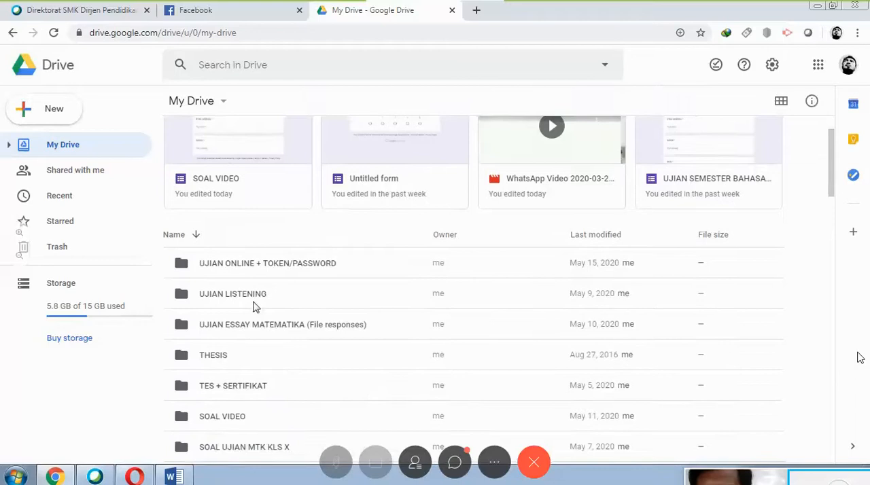
double_click(235, 334)
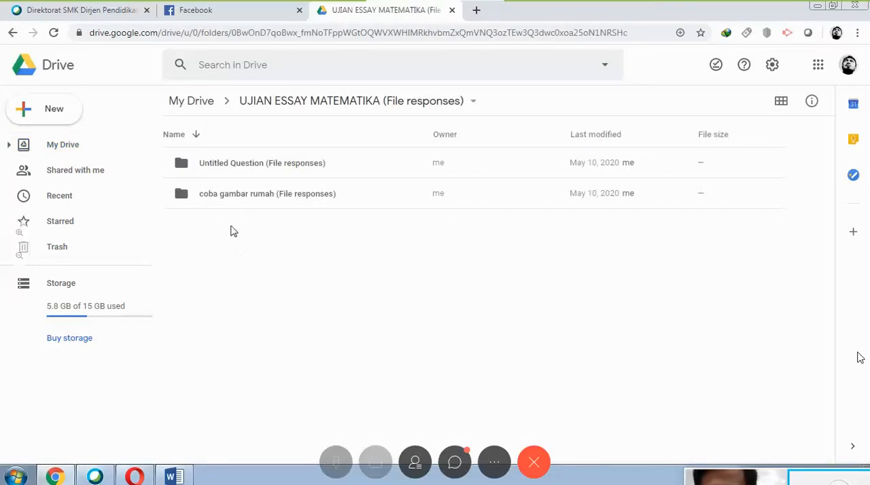
right_click(264, 261)
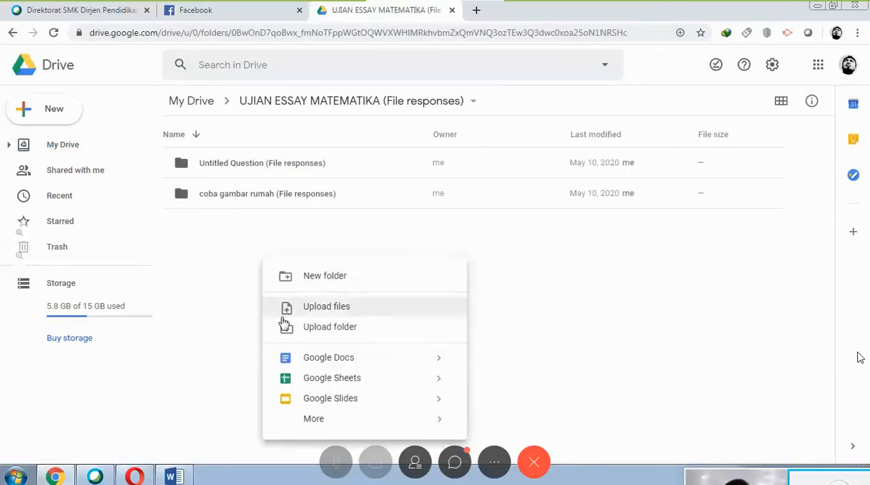
mouse_move(404, 427)
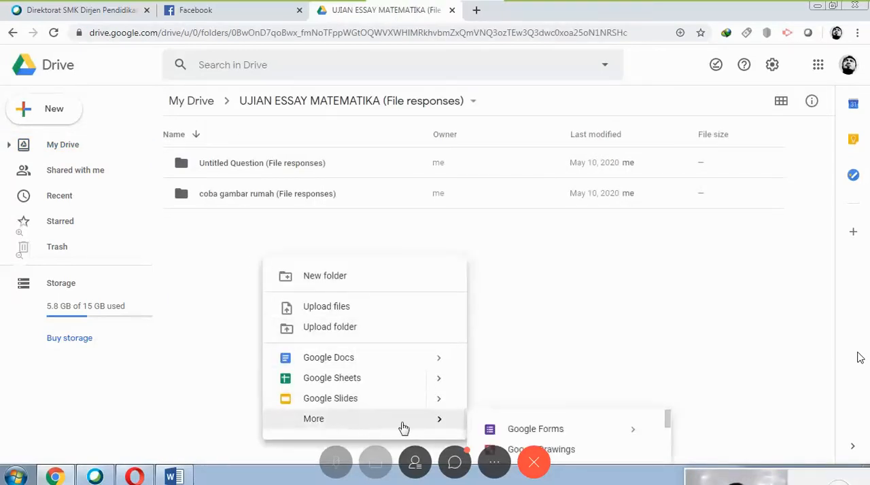
click(522, 431)
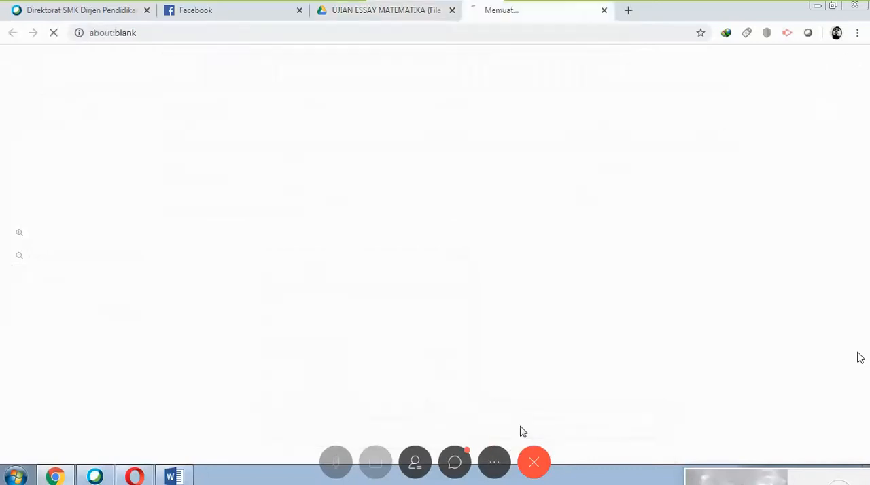
click(347, 14)
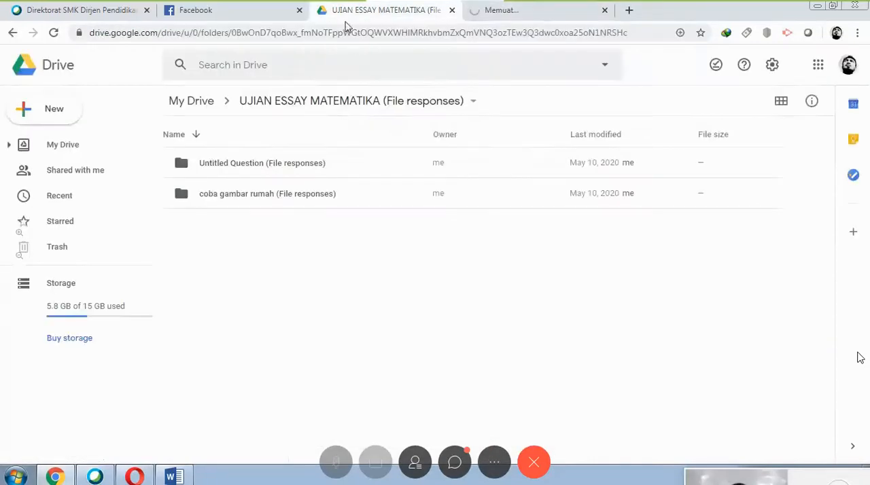
Open the SOAL VIDEO form from the SOAL VIDEO folder in My Drive and close the untitled form.
click(193, 103)
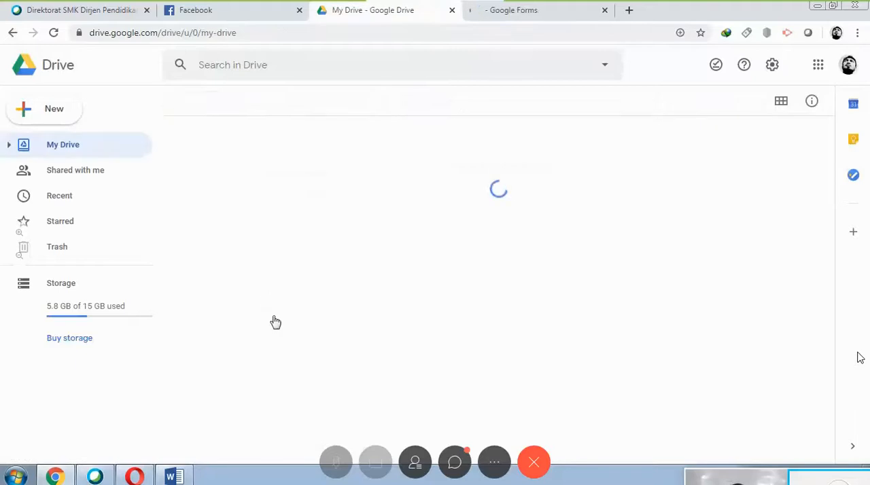
scroll(272, 323, down, 2)
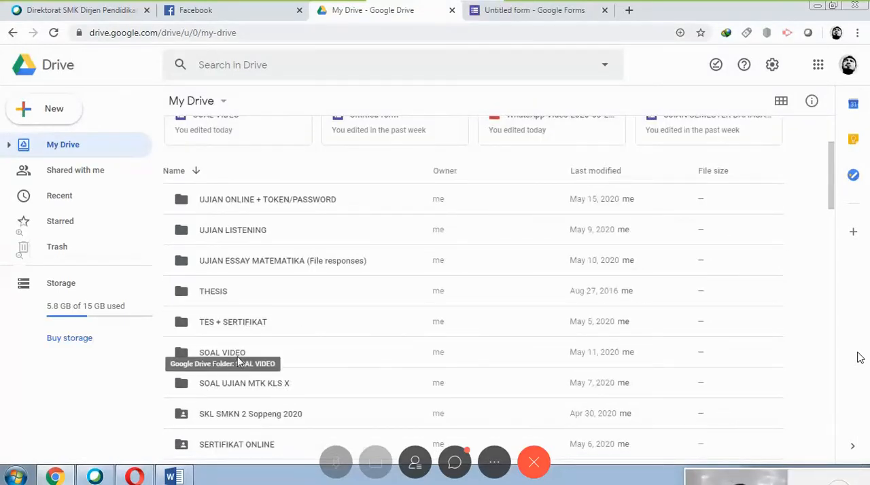
double_click(238, 354)
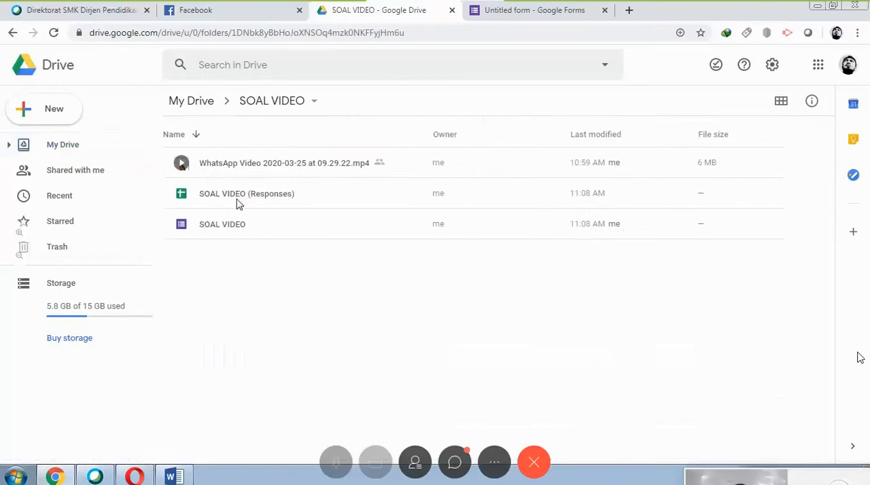
double_click(229, 232)
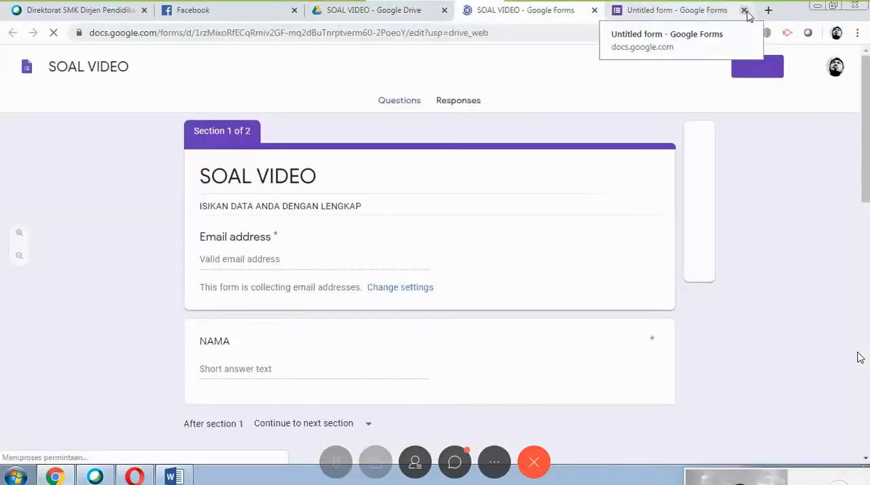
click(744, 10)
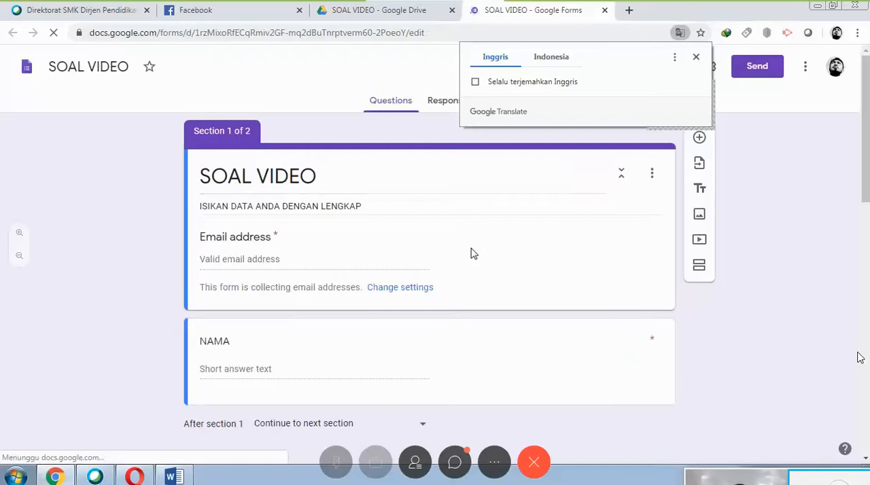
Dismiss the translation prompt on the SOAL VIDEO form and open the add-ons marketplace for it.
scroll(370, 253, down, 2)
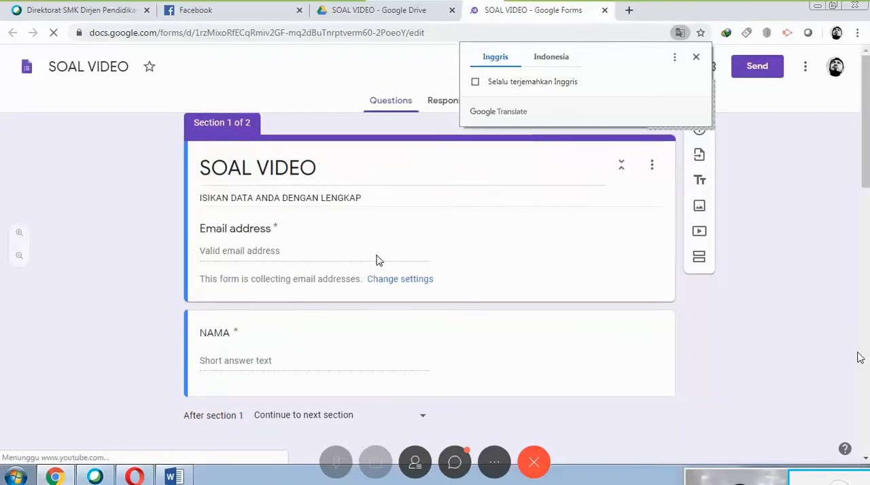
scroll(399, 282, down, 4)
scroll(428, 333, down, 4)
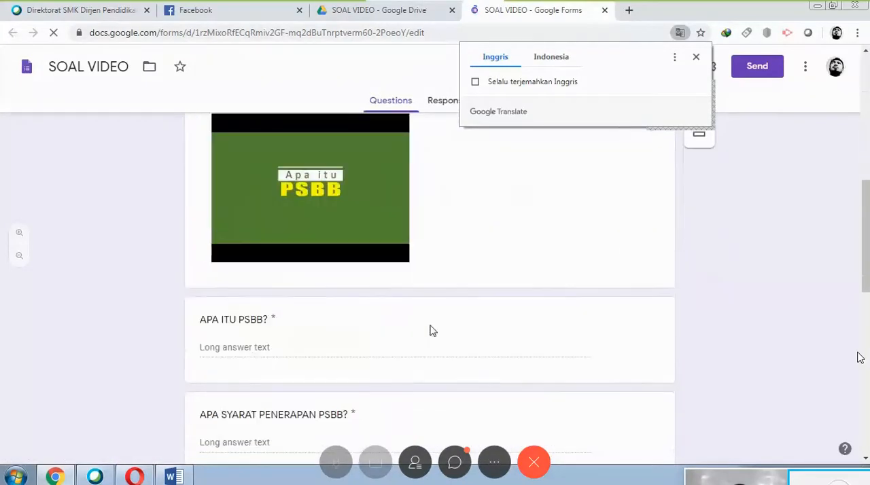
scroll(429, 343, up, 7)
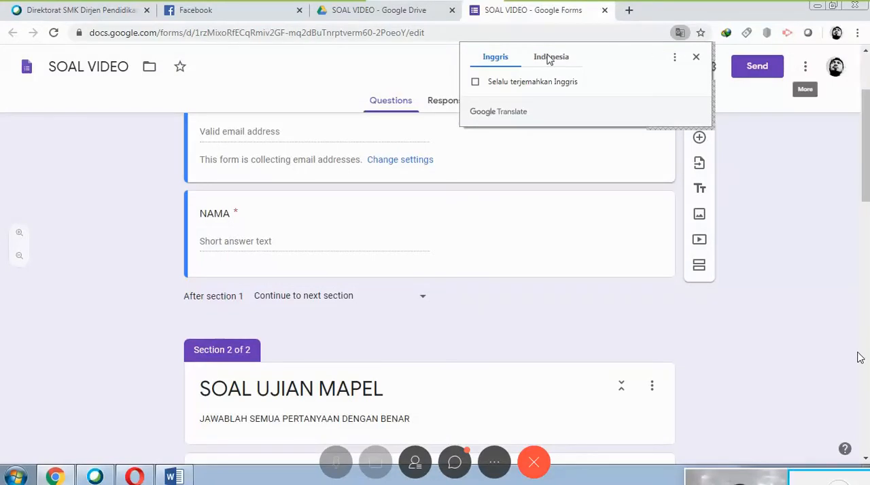
click(695, 57)
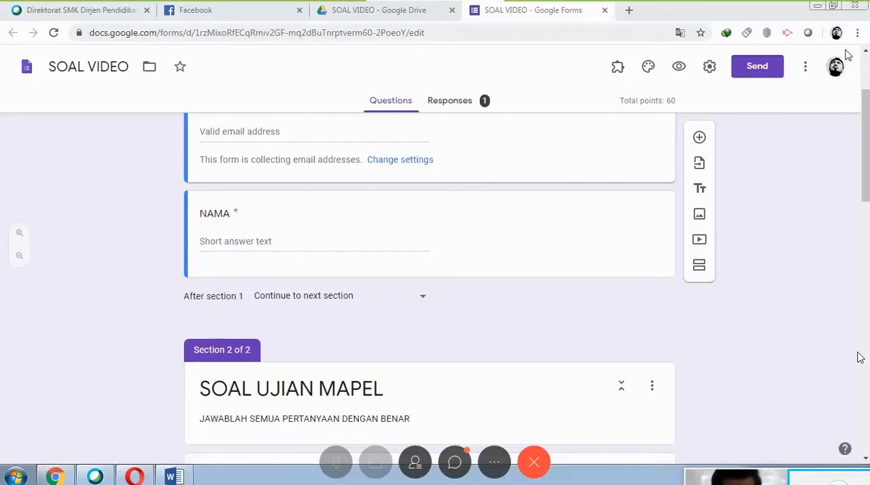
click(805, 71)
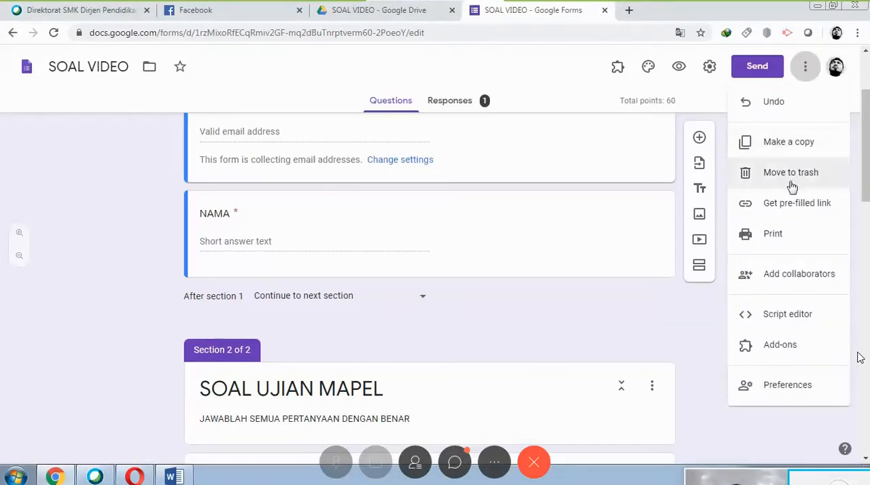
click(793, 354)
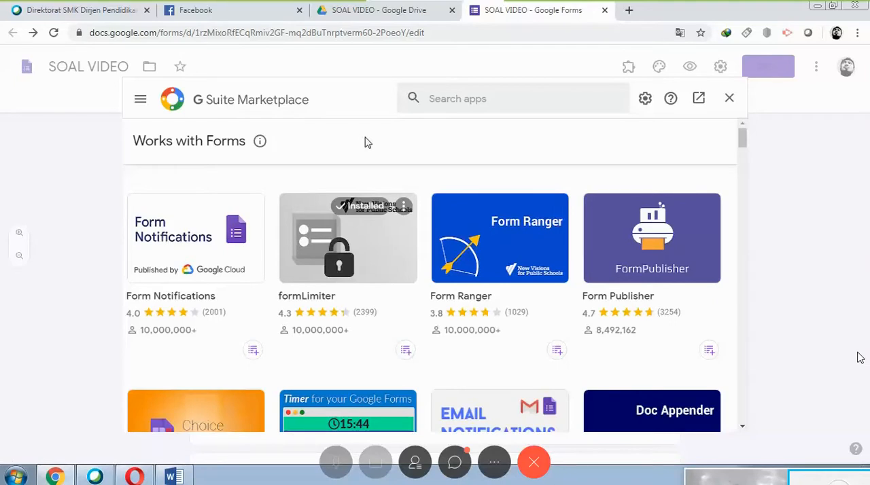
Search the G Suite Marketplace for timify.me.
click(456, 97)
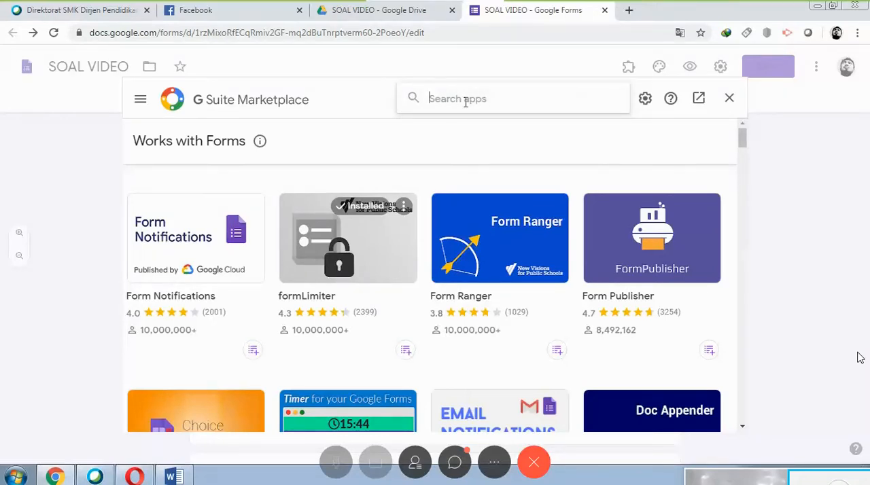
text(tim)
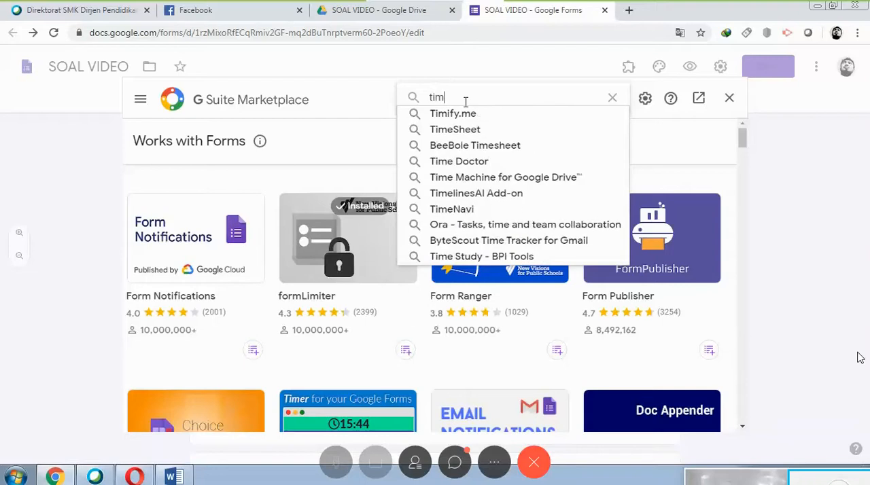
text(ify.me)
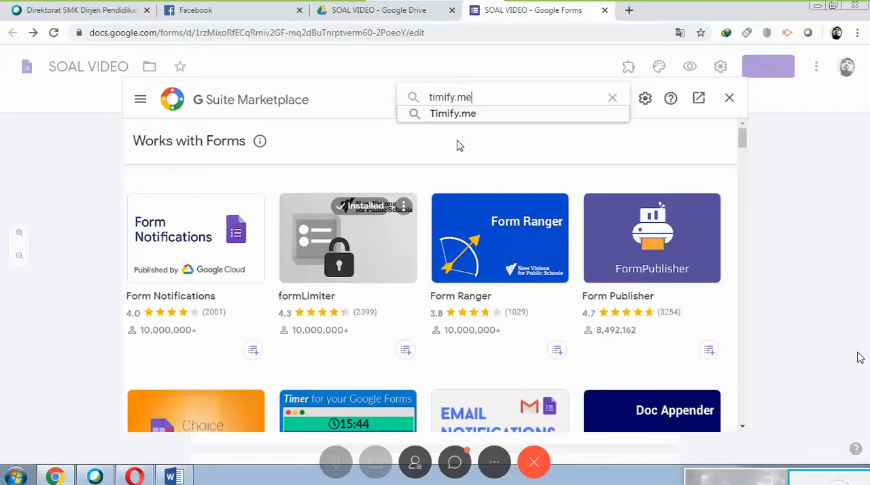
key(Return)
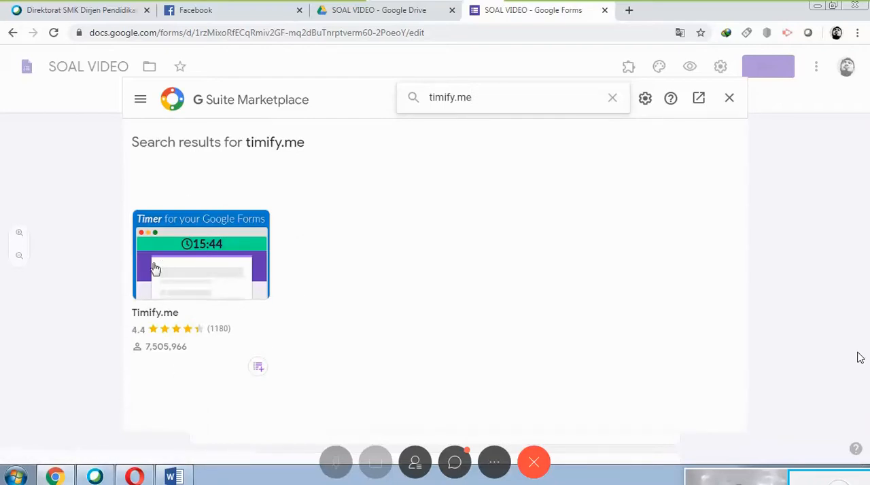
Install the Timify.me add-on from the search results and allow it access to the listed Google account.
click(201, 277)
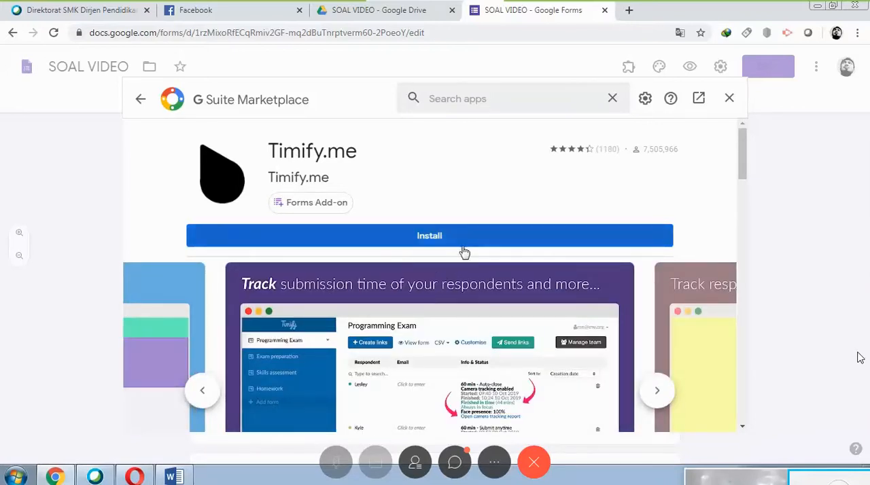
click(440, 243)
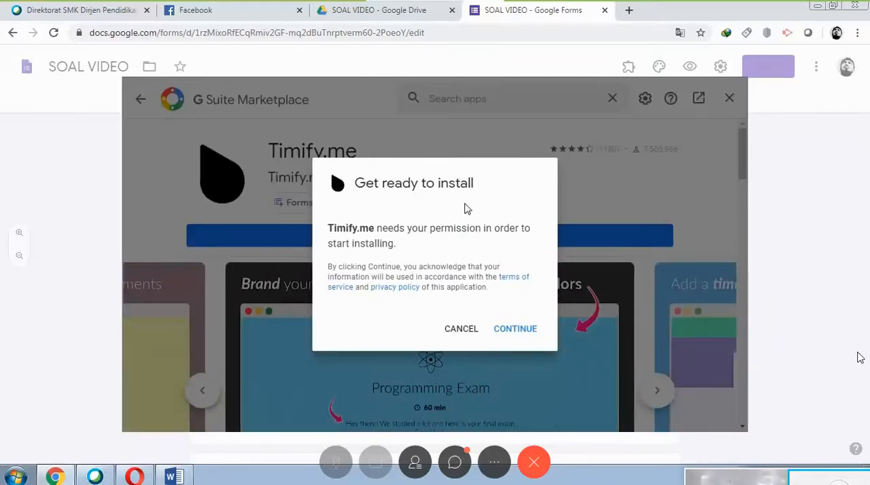
click(527, 334)
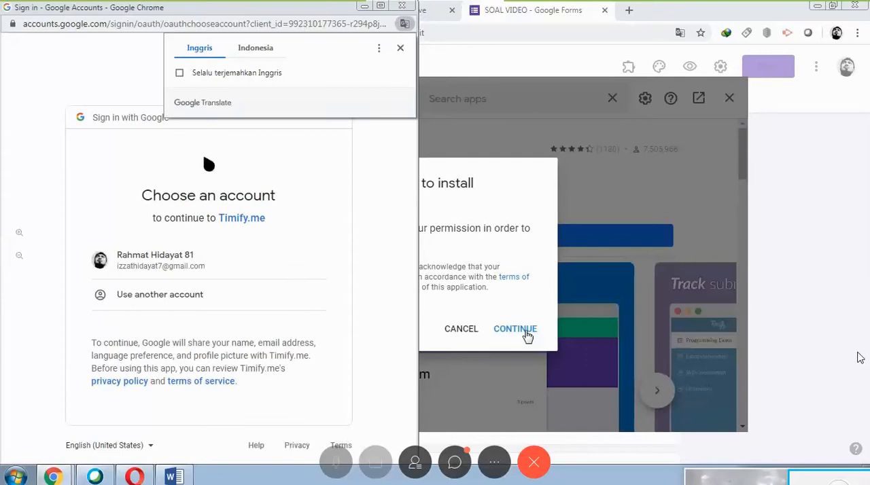
click(401, 47)
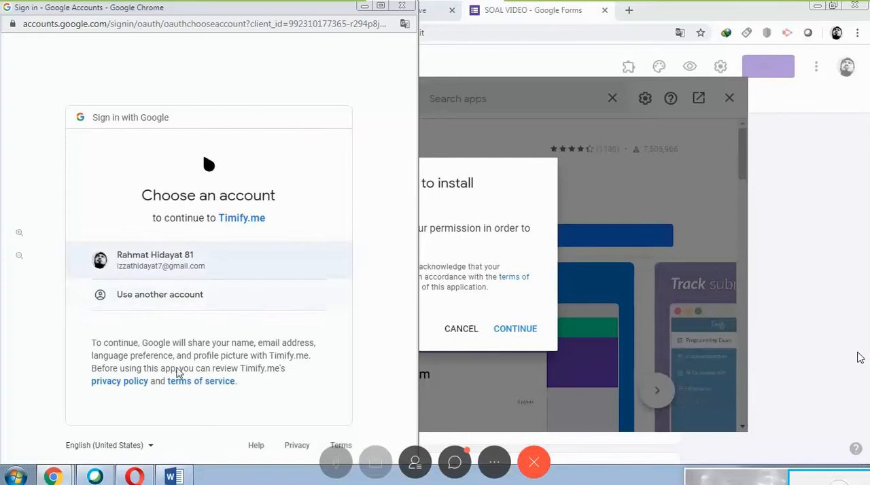
click(200, 264)
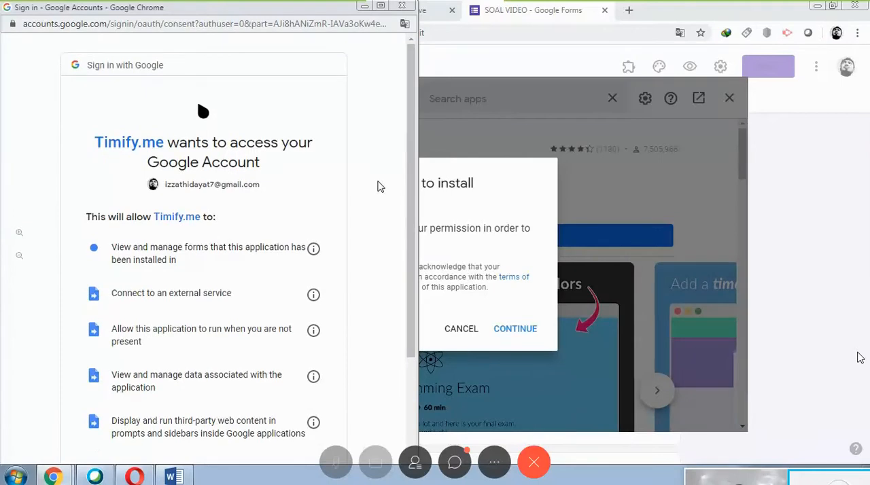
scroll(379, 186, down, 5)
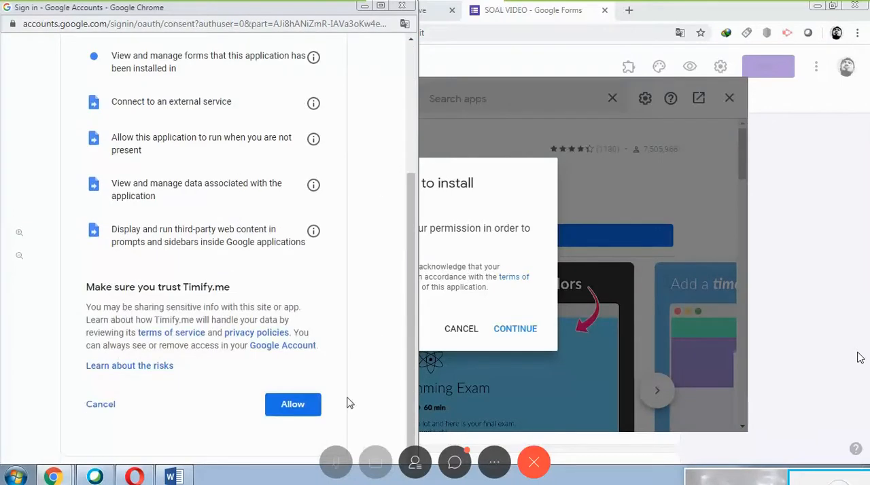
click(294, 407)
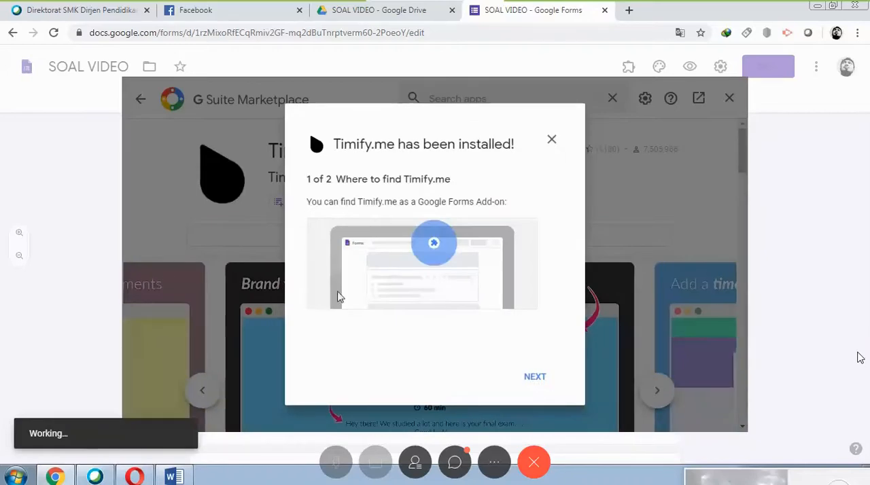
Finish the Timify.me post-installation guide and close the G Suite Marketplace to return to the SOAL VIDEO form.
click(535, 378)
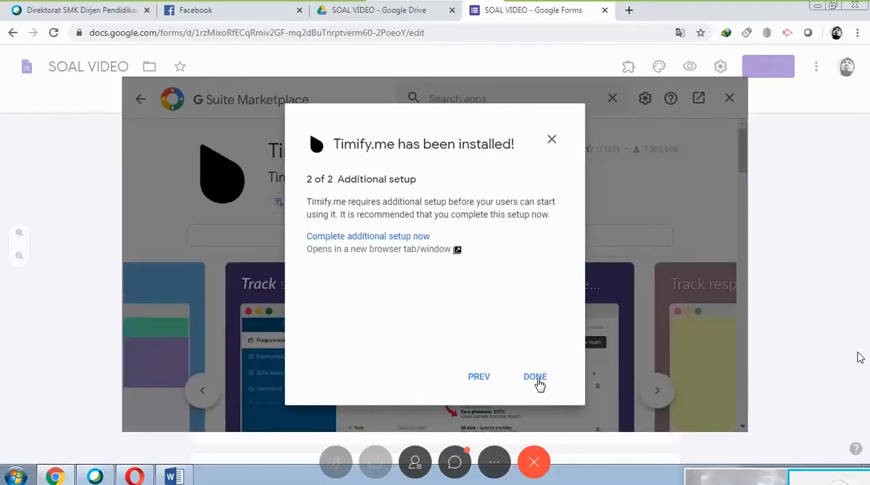
click(537, 381)
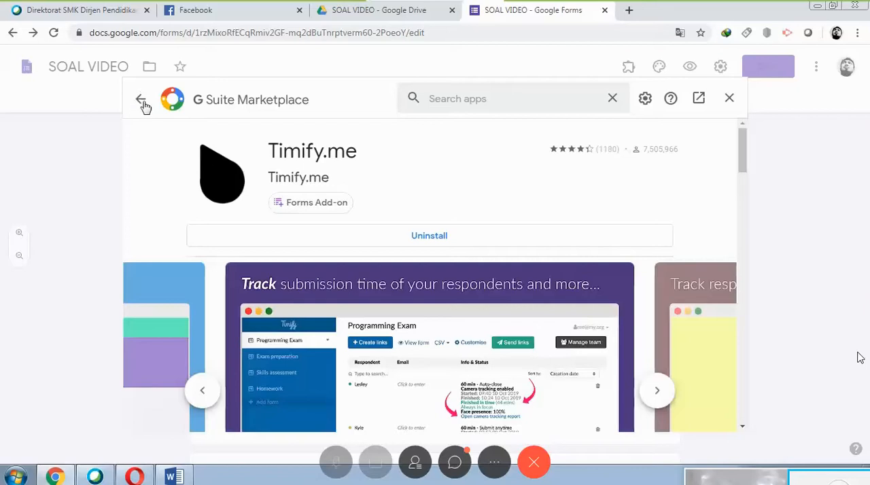
click(140, 102)
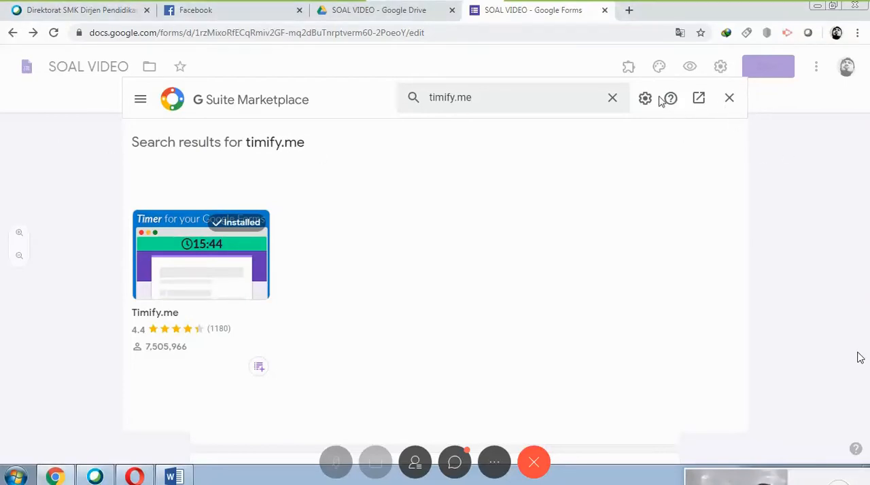
click(729, 98)
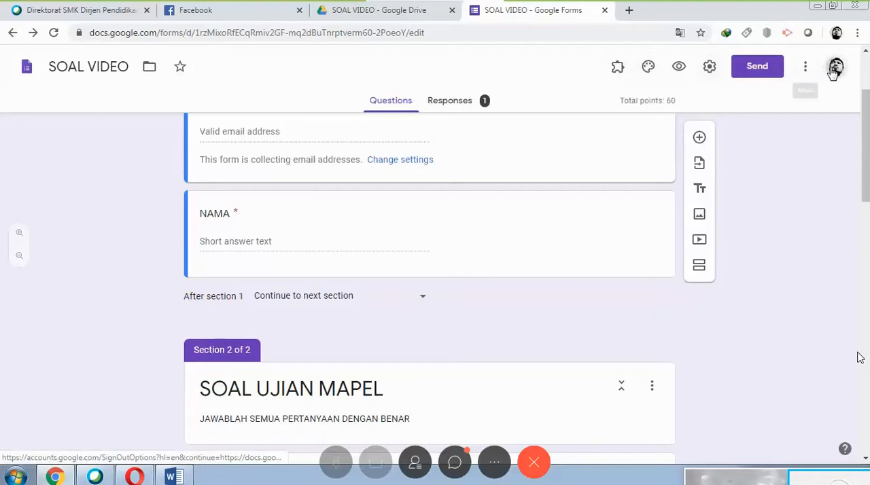
Open the configuration of the Timify.me add-on for the SOAL VIDEO form.
click(617, 68)
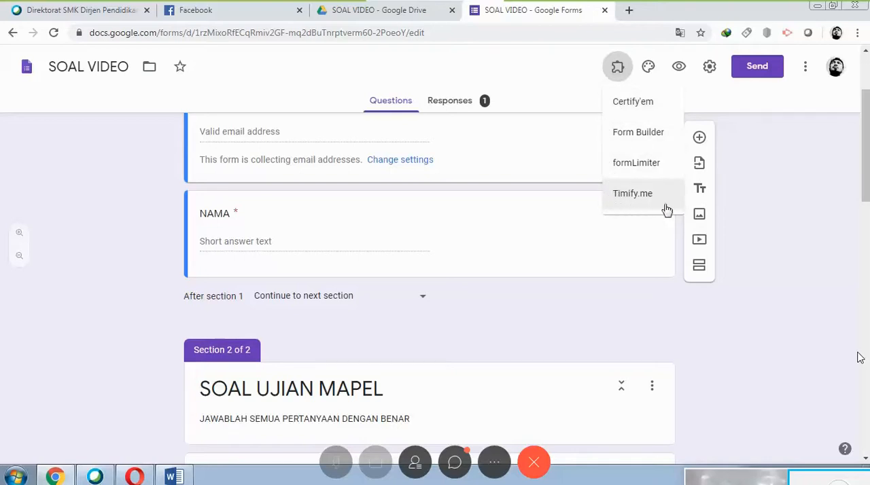
click(632, 194)
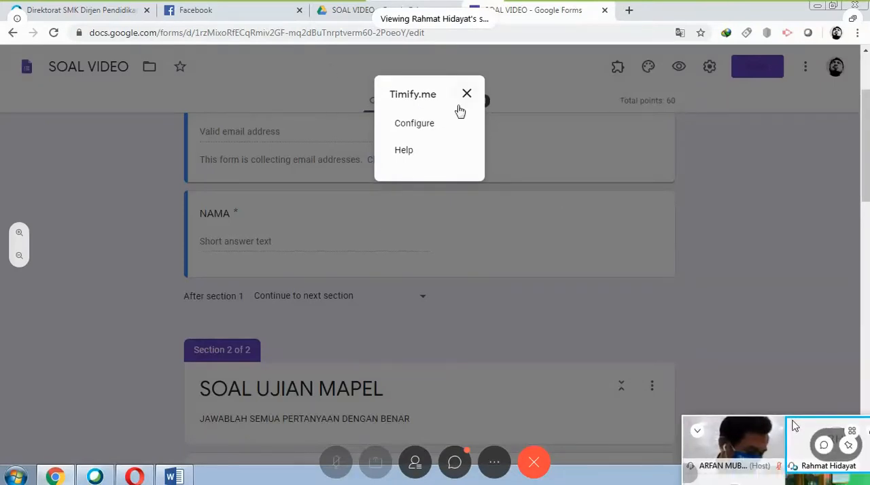
click(411, 128)
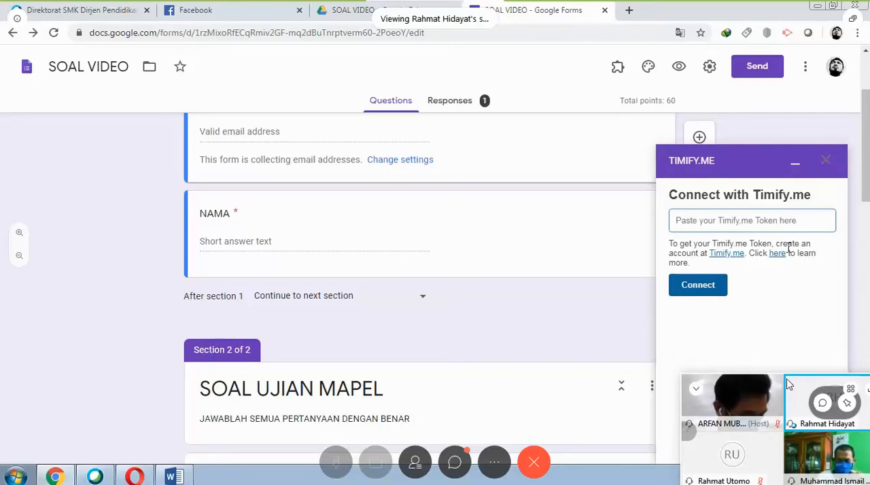
Open the Timify.me website and get started there with the form owner's e-mail address.
drag(789, 386, 786, 448)
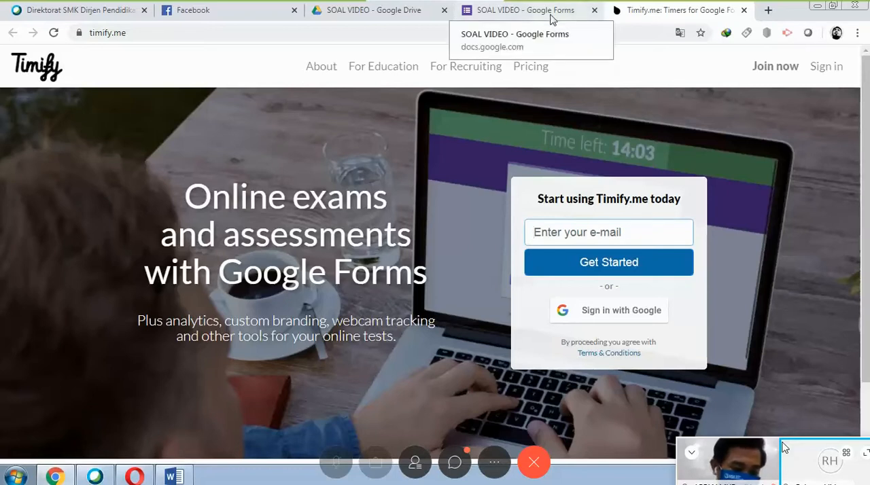
click(611, 231)
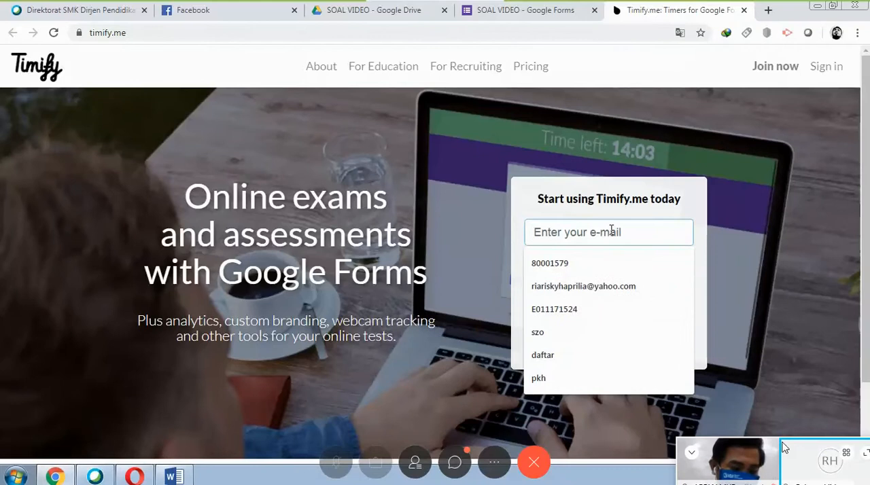
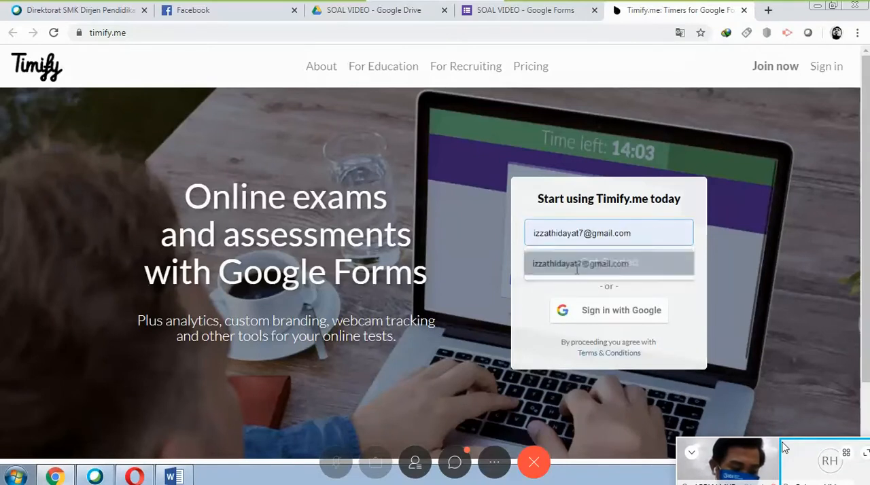
click(544, 265)
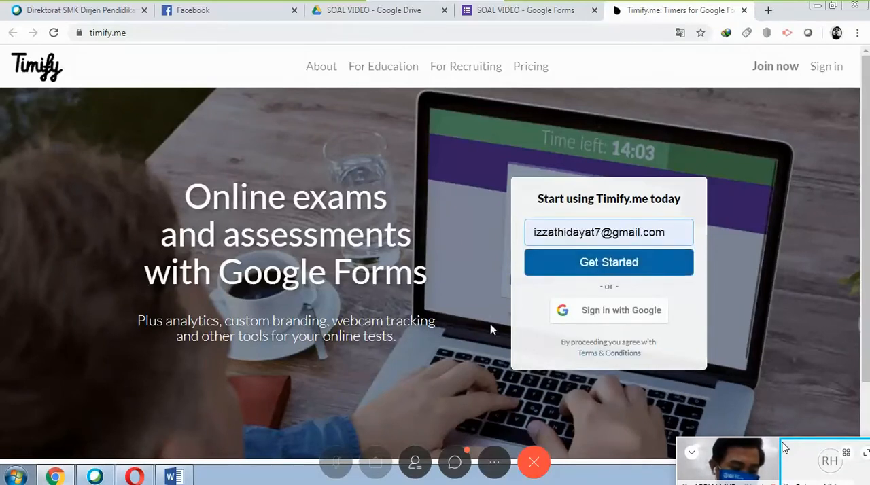
click(658, 271)
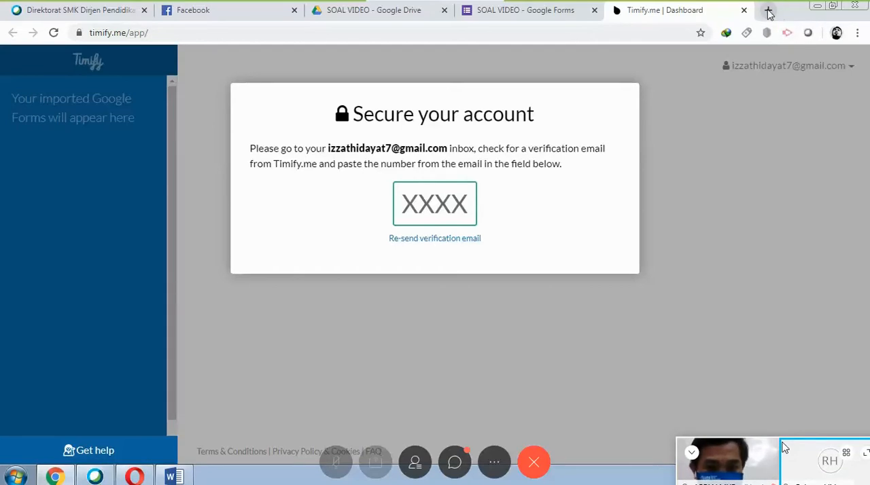
Open Gmail in a new browser tab and dismiss the Google Meet announcement.
click(769, 11)
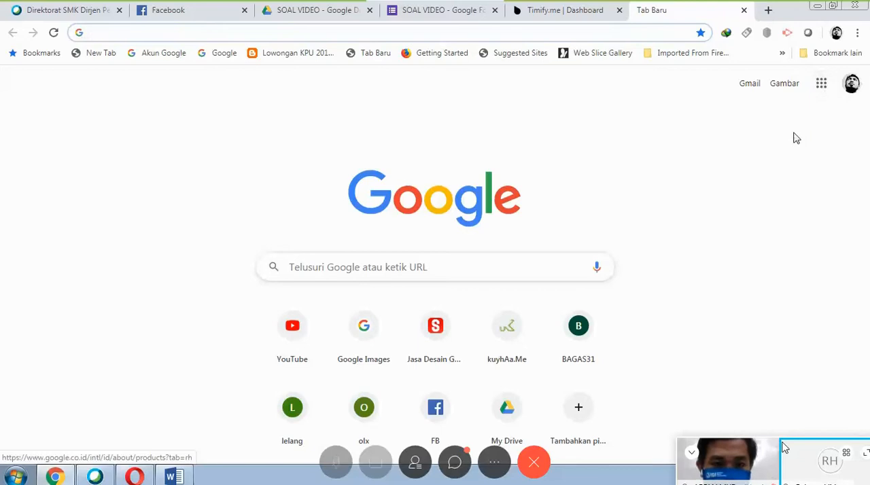
click(823, 89)
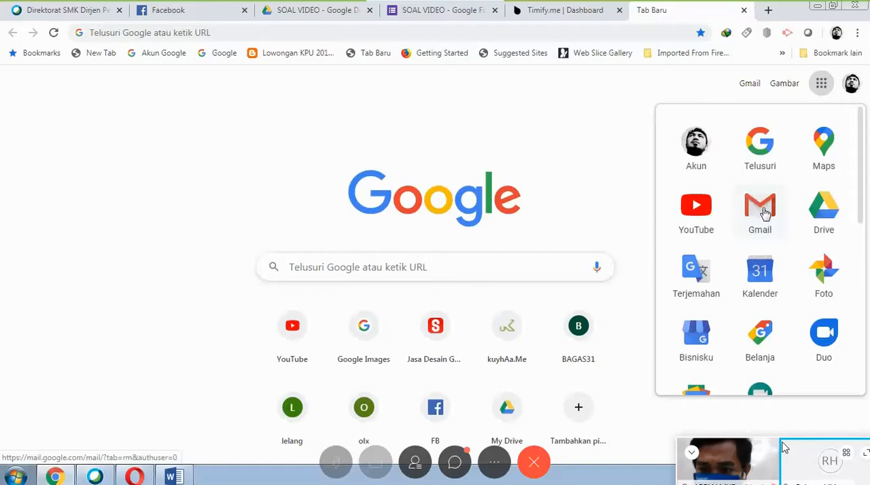
click(764, 214)
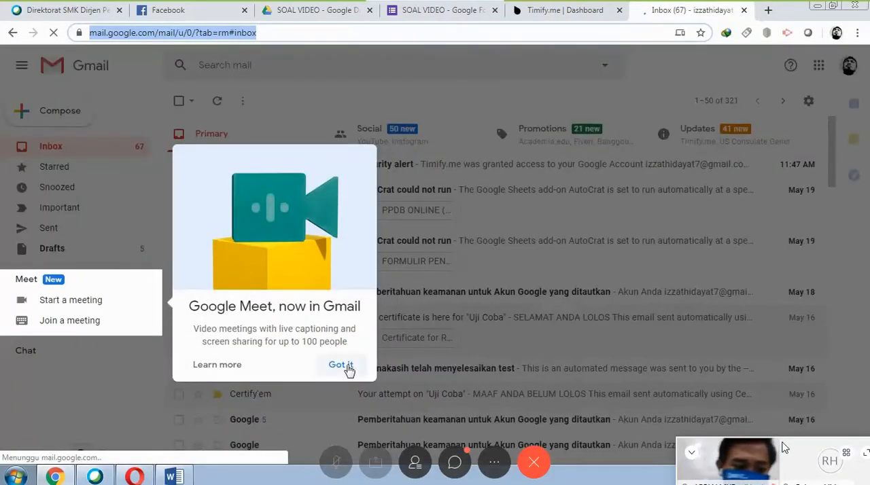
click(347, 367)
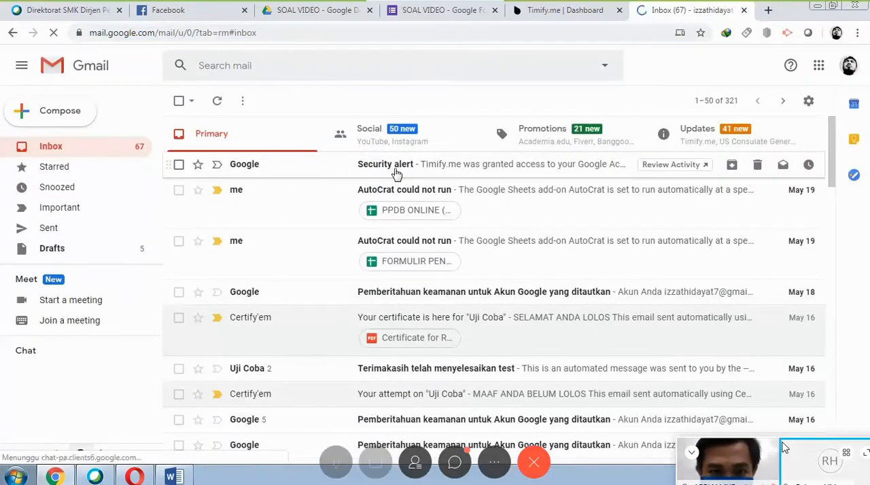
Read the Google security alert about Timify.me's account access, and return to the inbox.
click(487, 167)
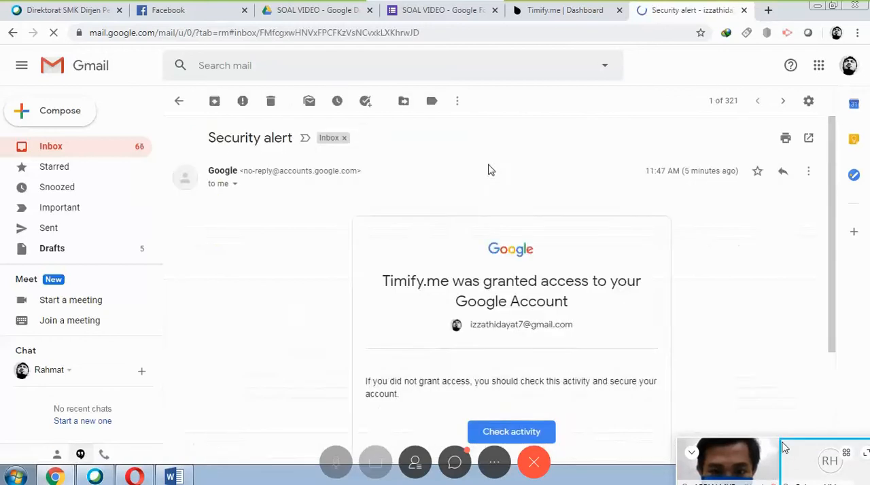
scroll(379, 226, down, 1)
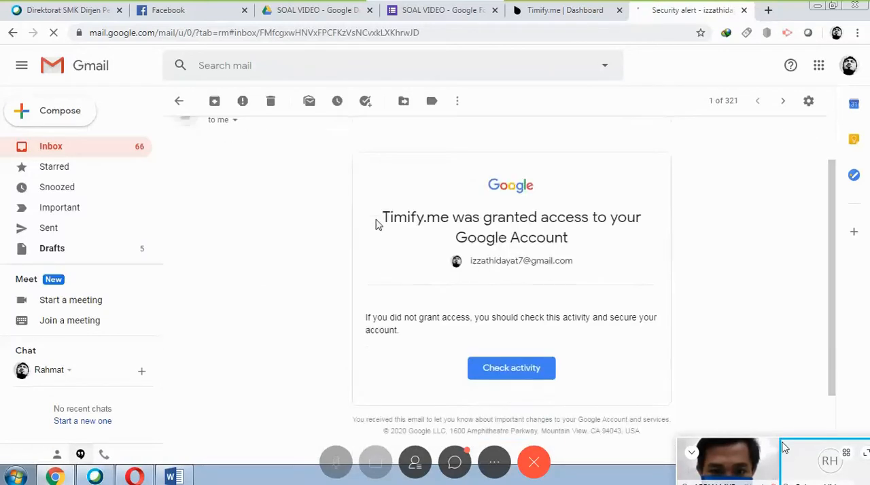
scroll(379, 225, down, 3)
scroll(375, 221, up, 3)
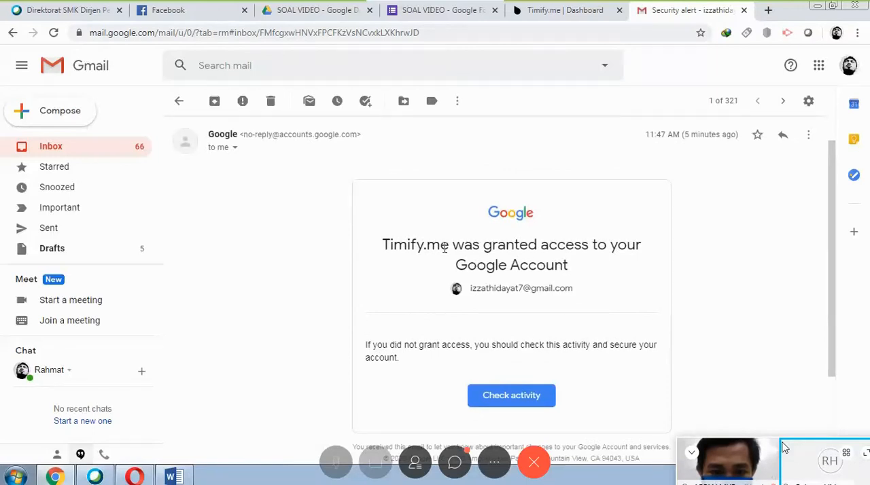
click(179, 102)
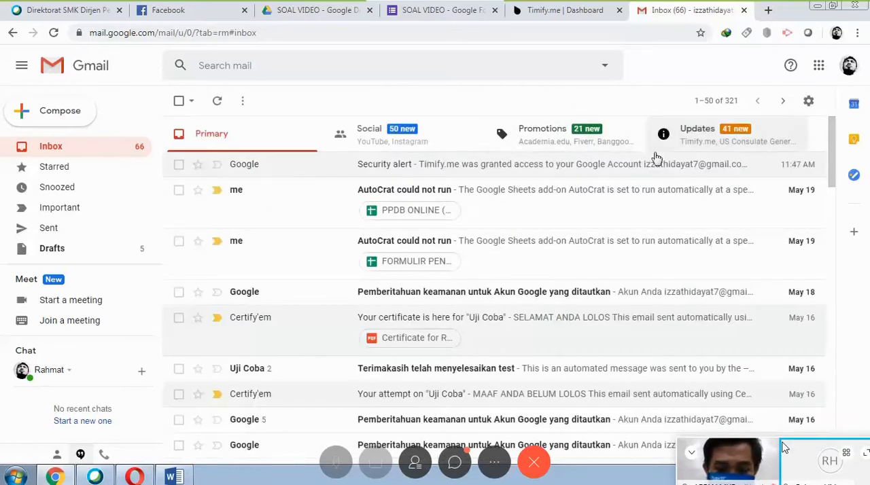
Open the Timify.me Account Verification e-mail in the Updates category and copy its verification code.
mouse_move(664, 164)
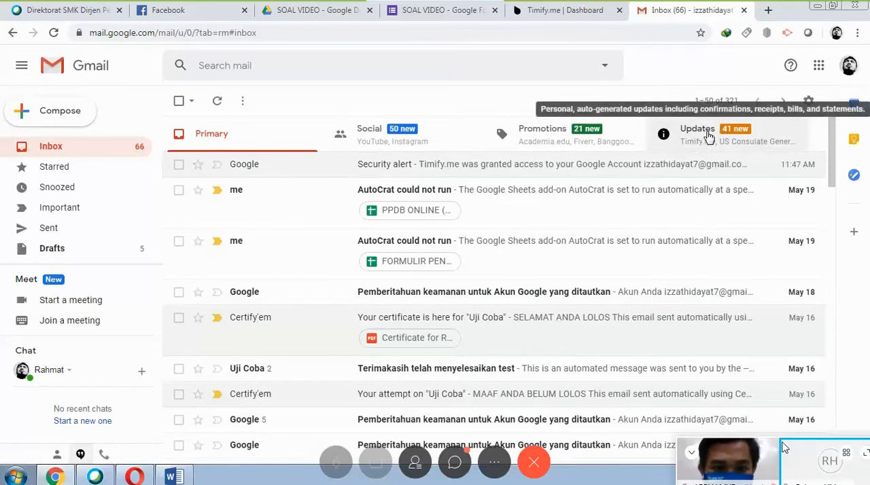
click(708, 137)
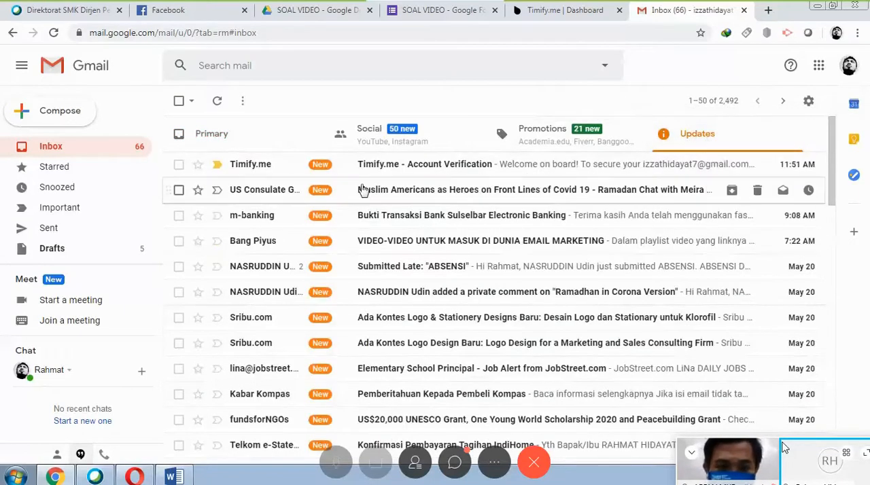
click(485, 173)
scroll(542, 294, down, 2)
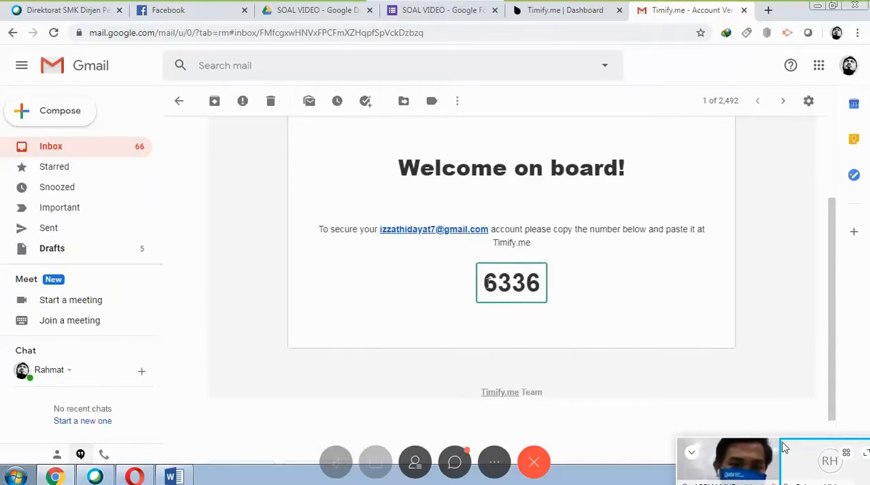
drag(484, 280, 537, 287)
right_click(521, 283)
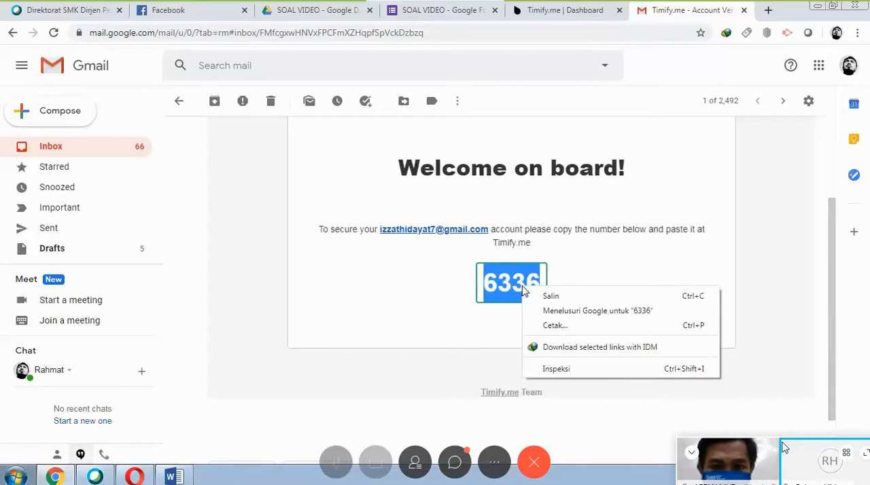
click(547, 301)
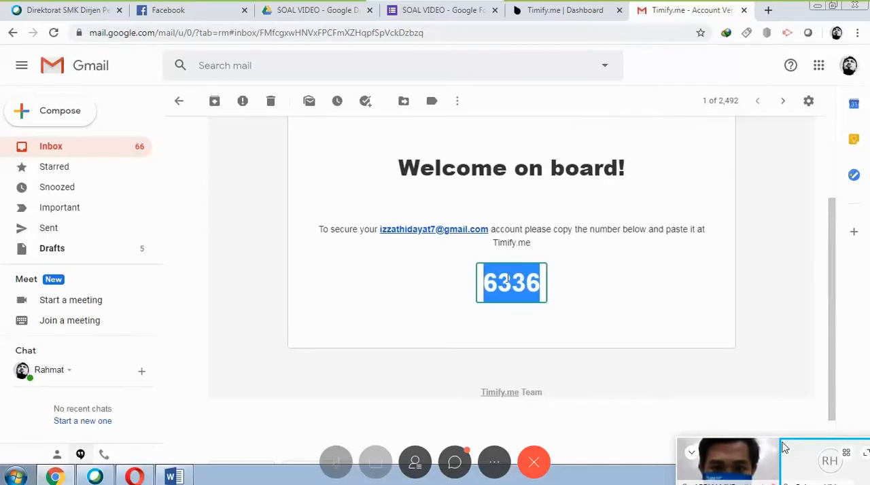
Return to the Timify.me dashboard and paste the verification code from the e-mail to secure the account.
click(563, 12)
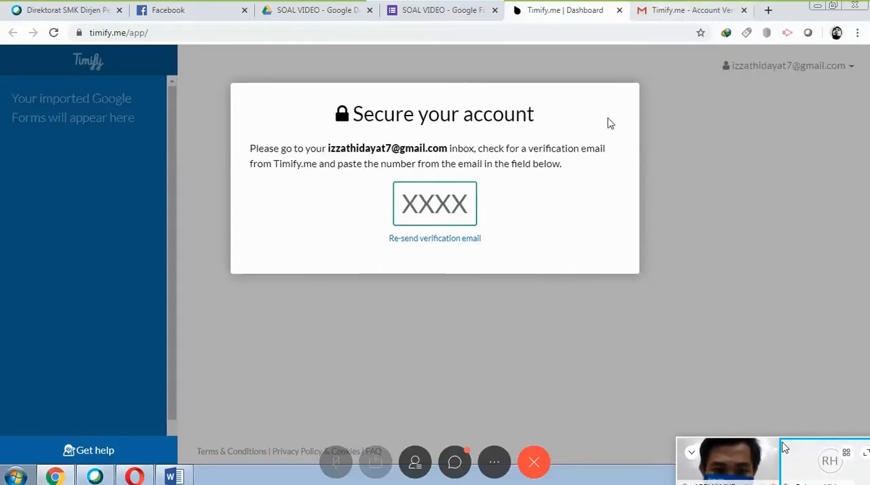
click(417, 209)
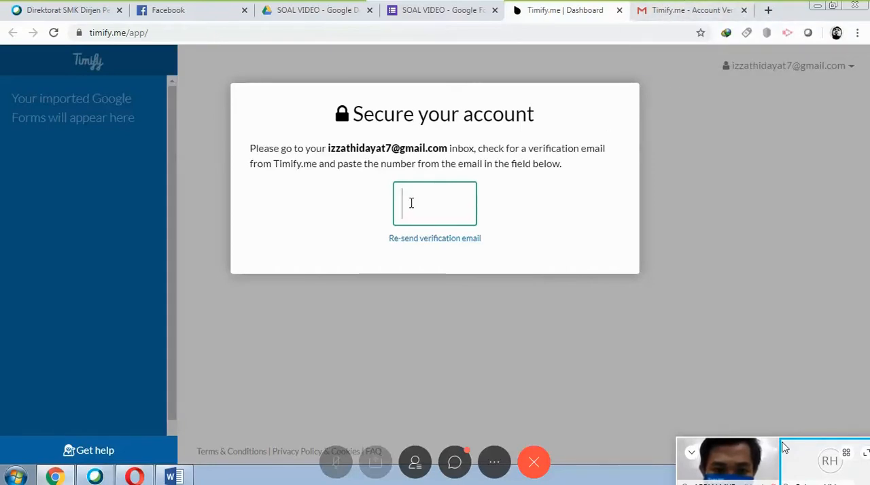
right_click(411, 206)
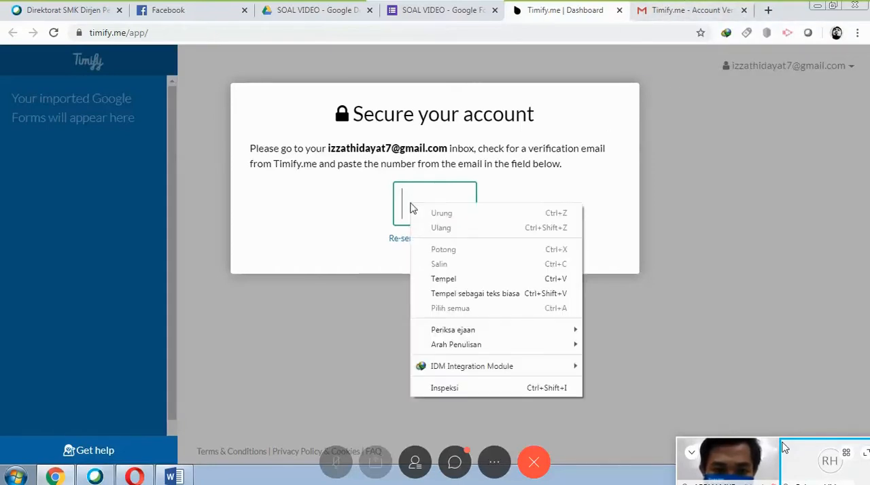
click(443, 279)
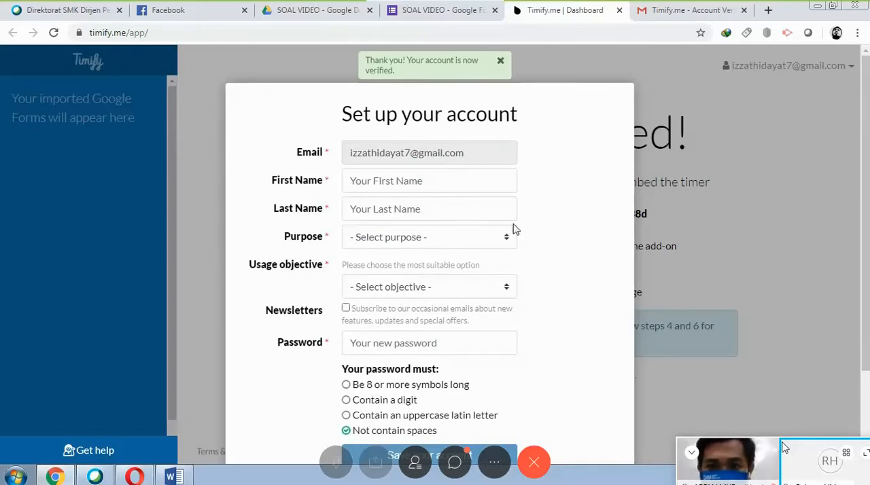
Fill in the account holder's first and last name, with Personal as purpose and Education as usage objective.
click(366, 182)
click(371, 212)
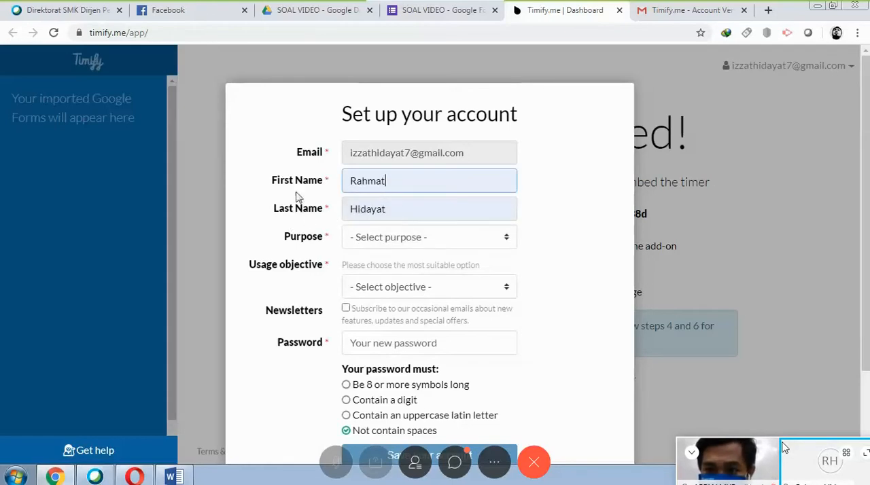
click(466, 245)
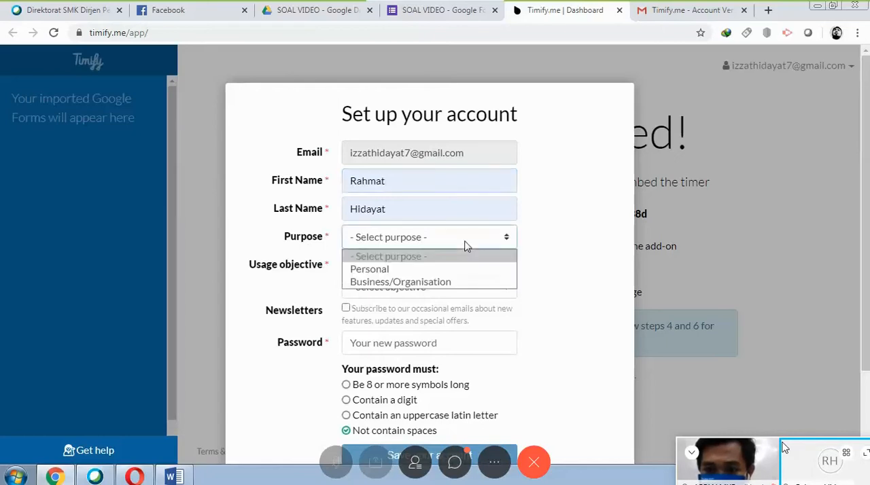
click(486, 274)
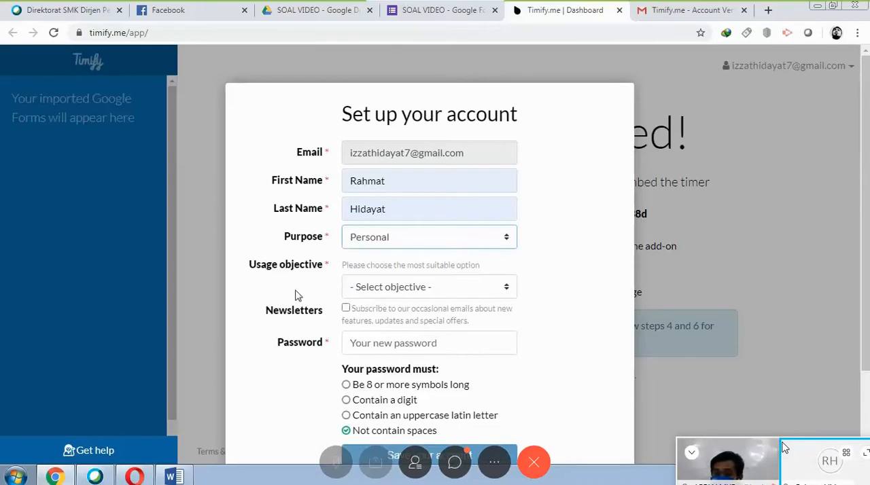
click(478, 296)
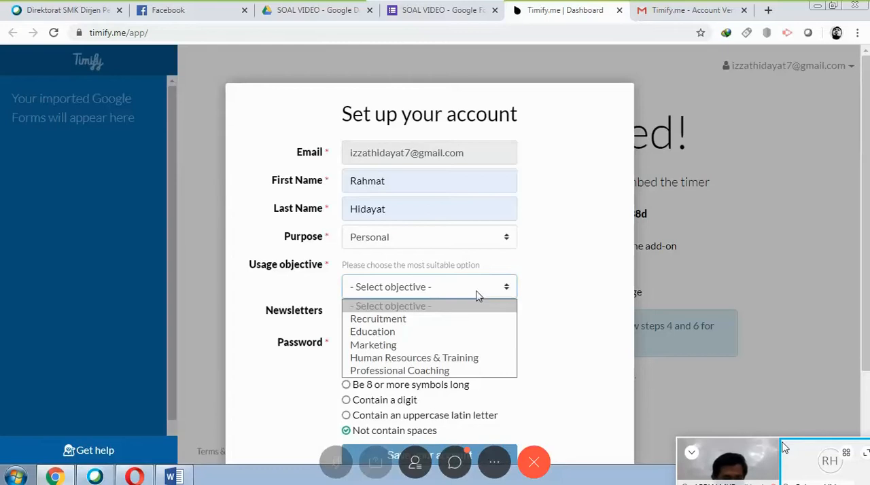
click(485, 334)
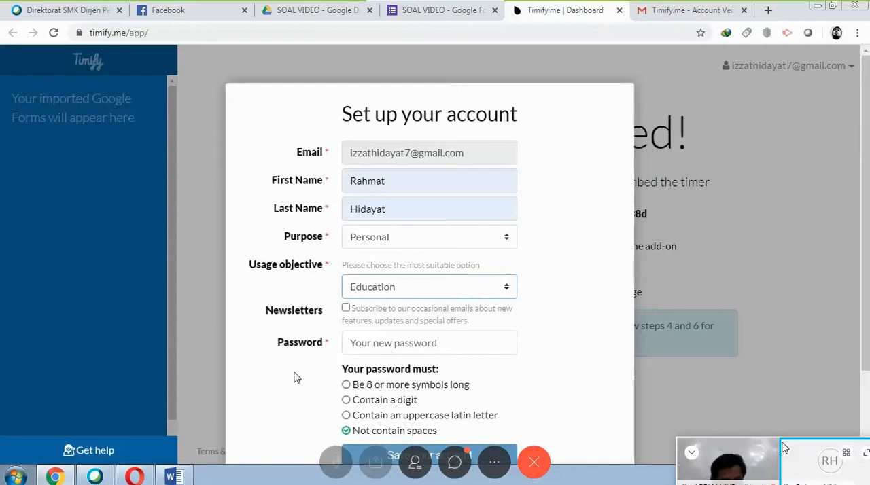
Enter a new account password that meets all the listed password requirements.
click(398, 343)
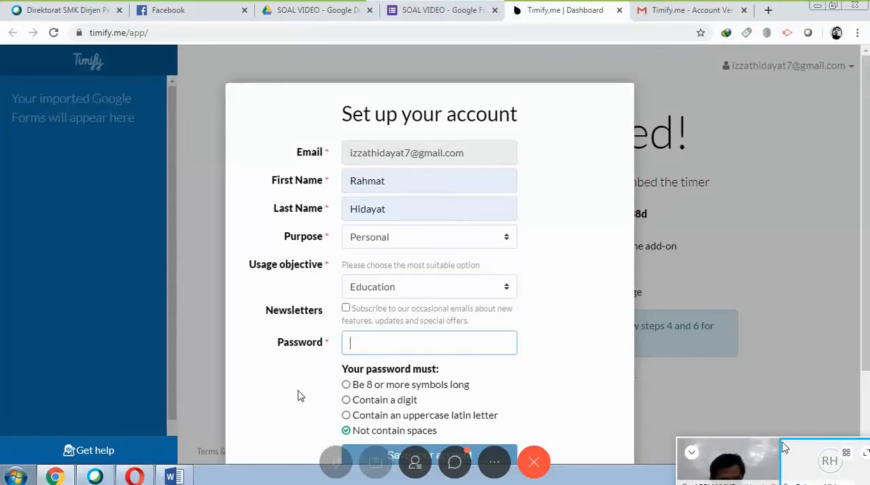
scroll(279, 387, down, 1)
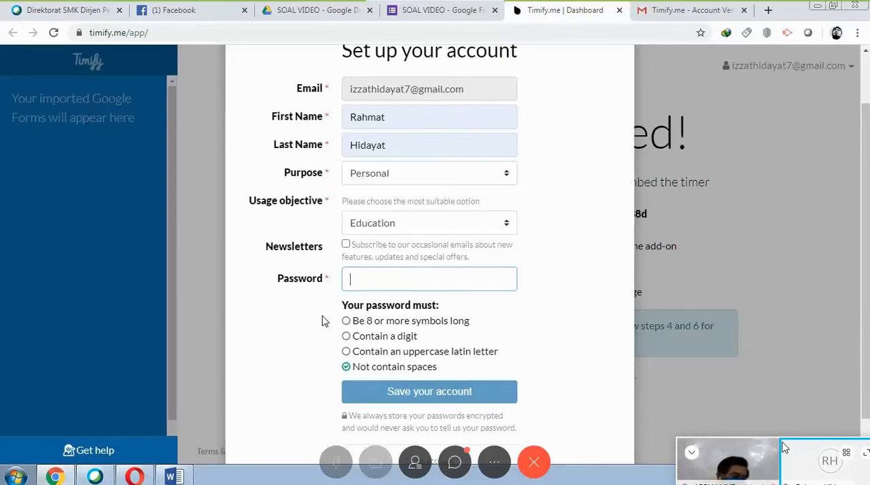
text(•)
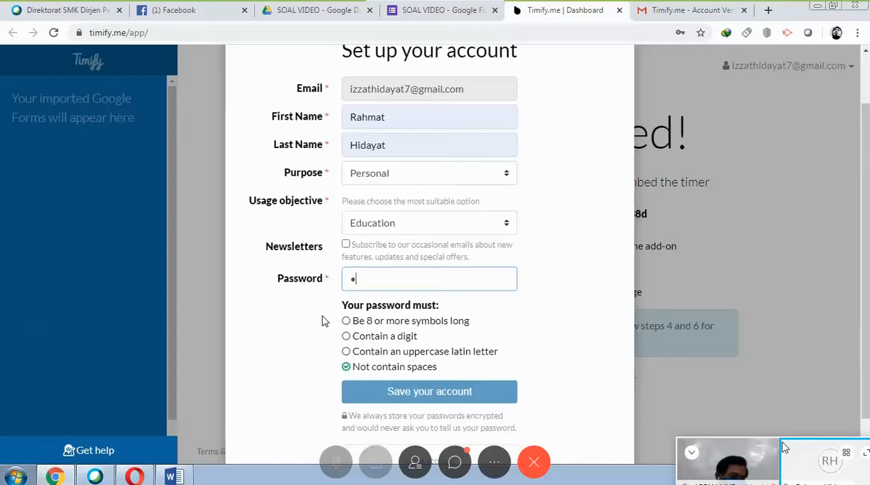
text(•)
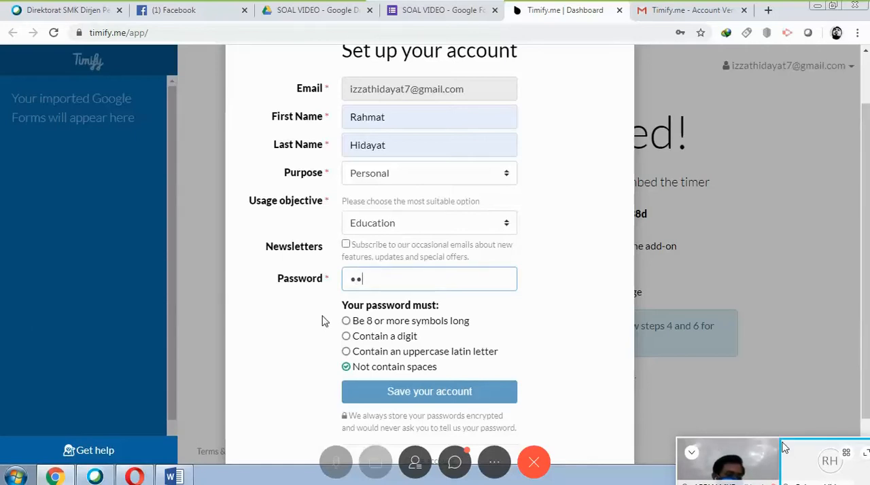
text(••••)
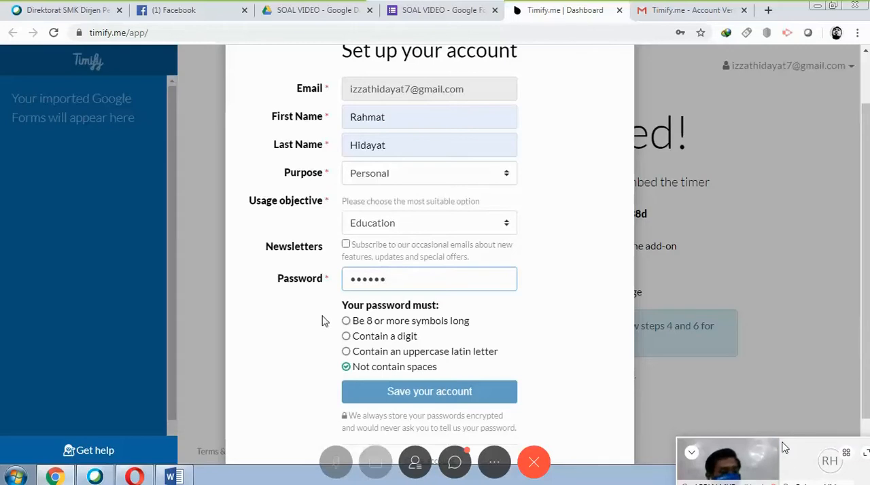
text(•••)
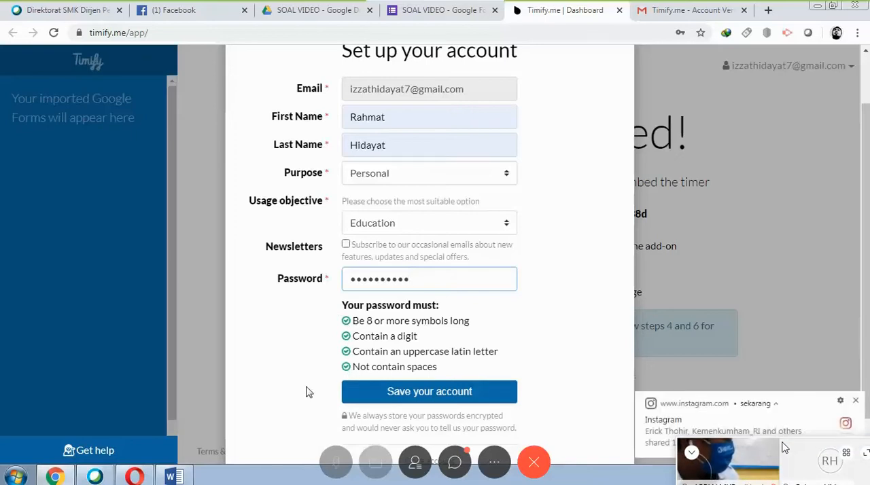
Save the Timify.me account and let the browser store its login credentials.
scroll(303, 384, down, 1)
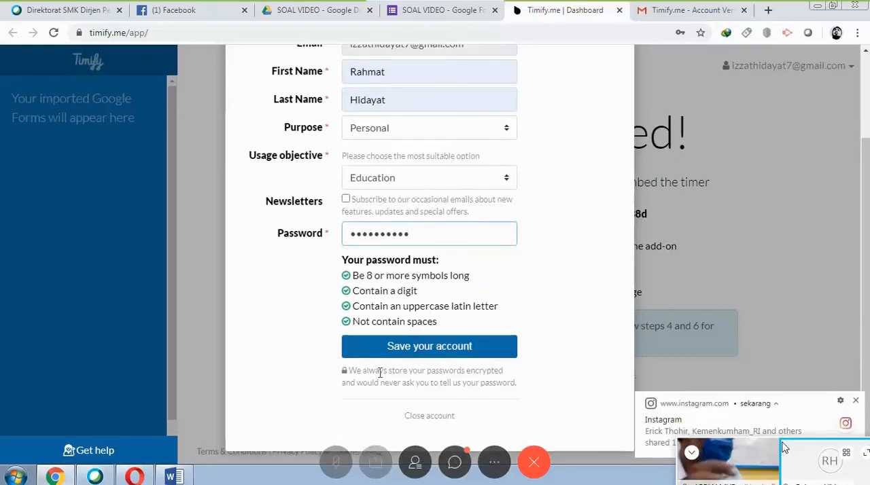
click(427, 348)
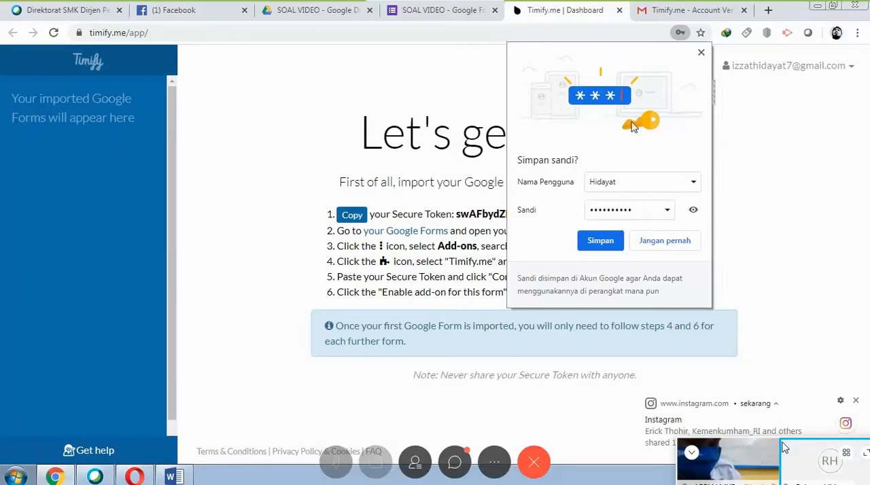
click(598, 248)
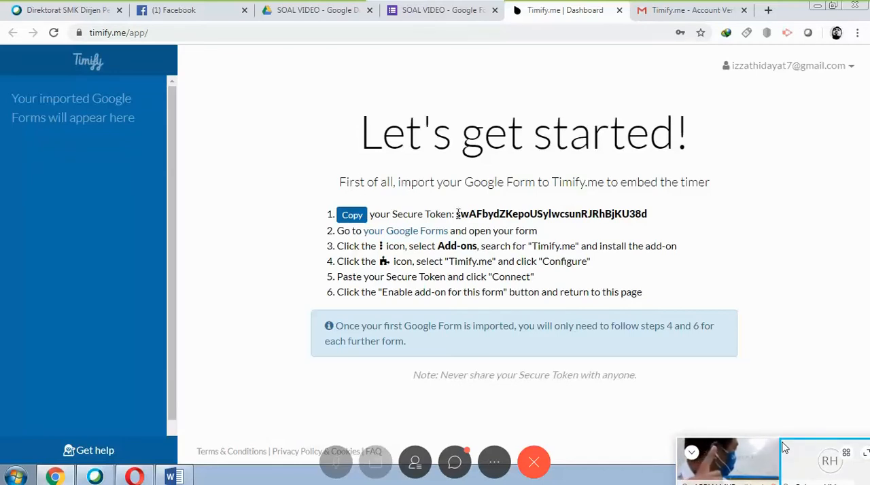
Copy the Secure Token from the Timify.me dashboard and connect the add-on in the SOAL VIDEO form with it.
click(425, 13)
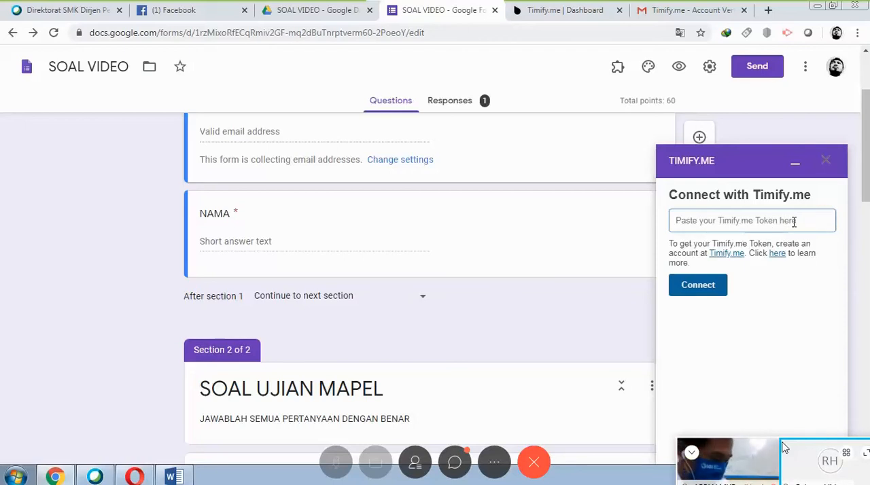
click(551, 11)
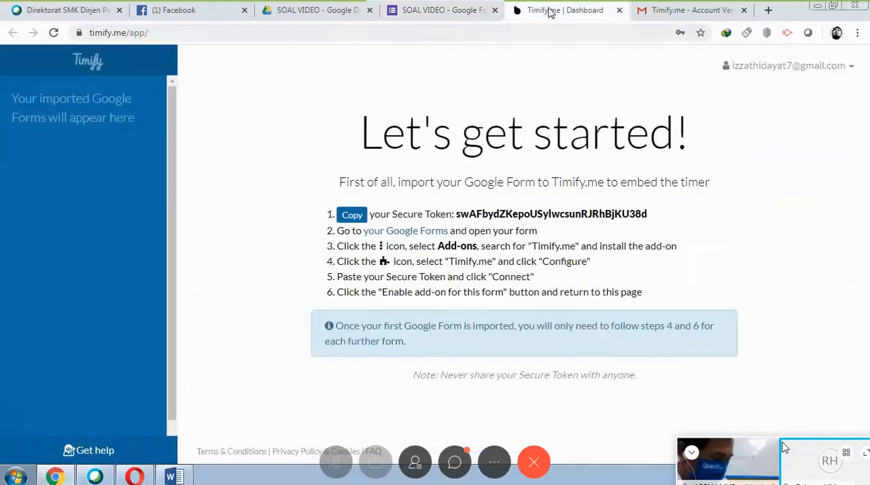
click(358, 220)
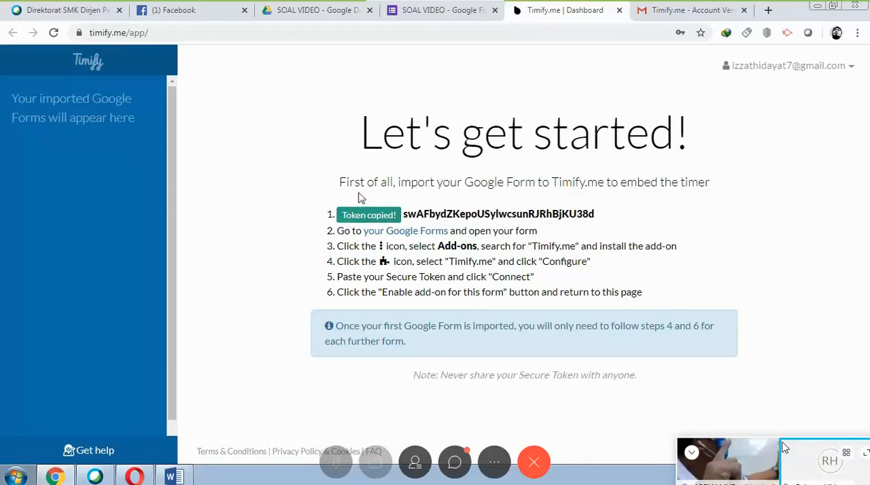
click(404, 24)
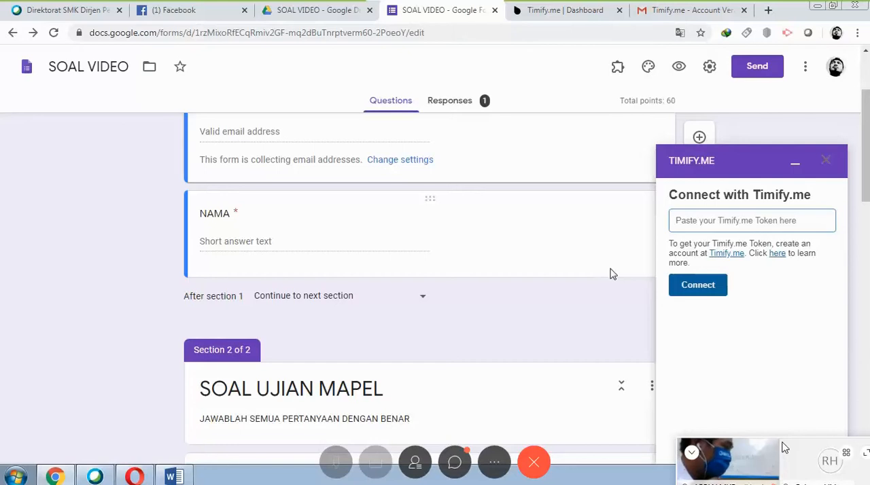
key(ctrl+v)
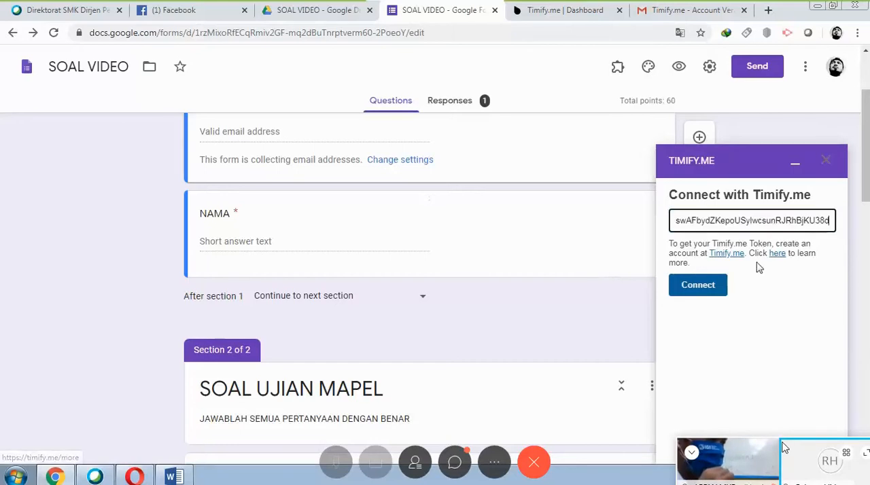
click(710, 291)
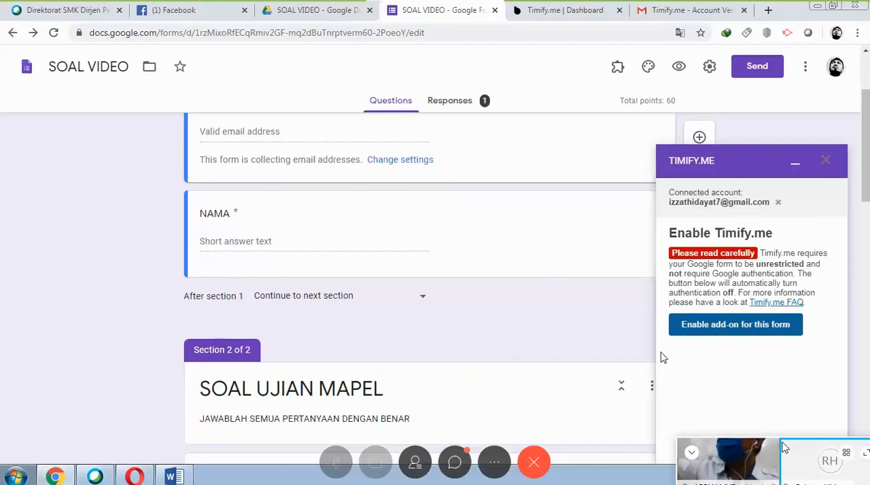
Enable the Timify.me add-on for the SOAL VIDEO form and check the imported form on the Timify.me dashboard.
click(732, 330)
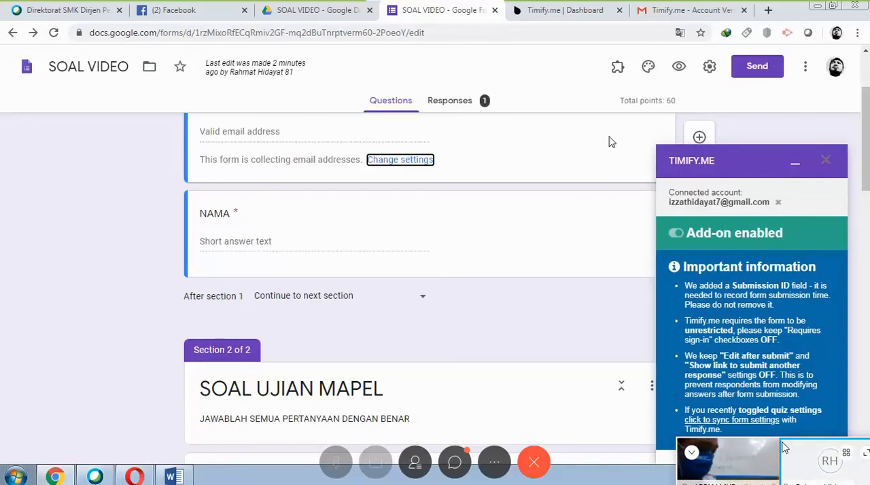
click(576, 13)
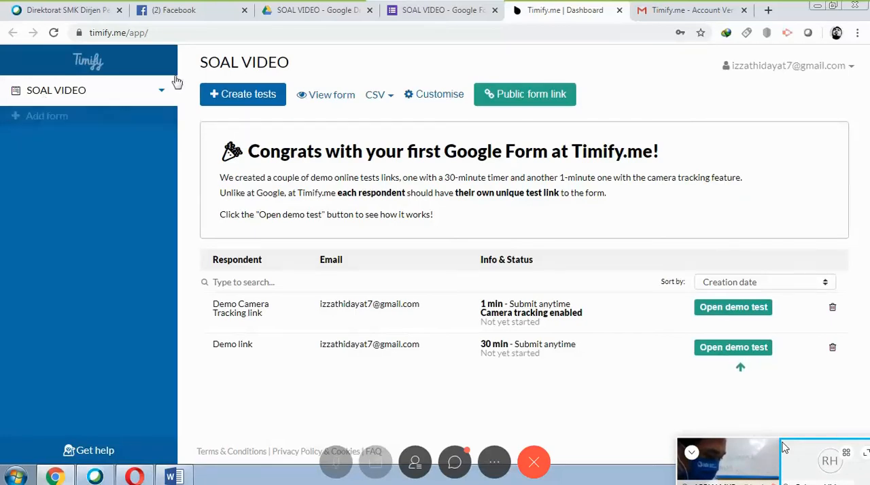
click(309, 15)
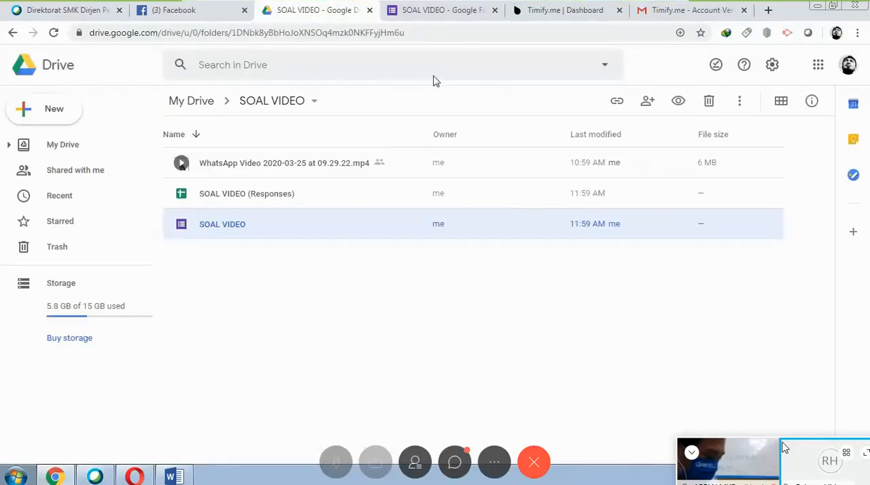
click(415, 17)
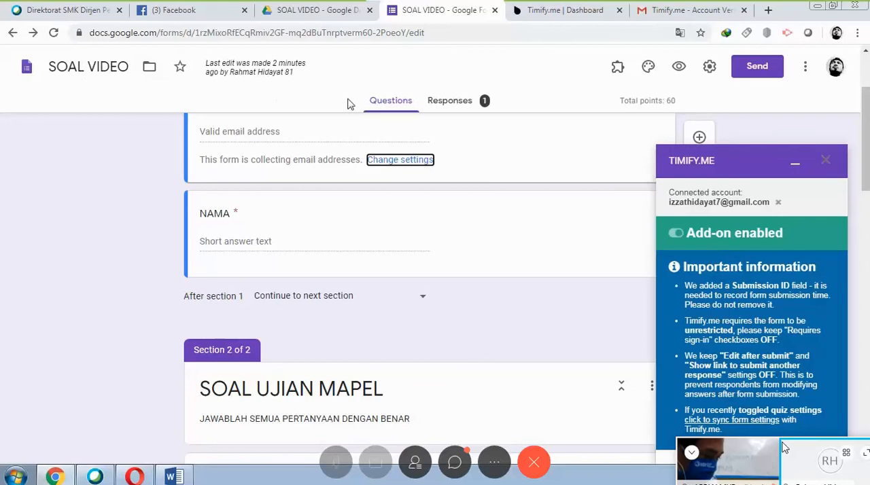
click(567, 15)
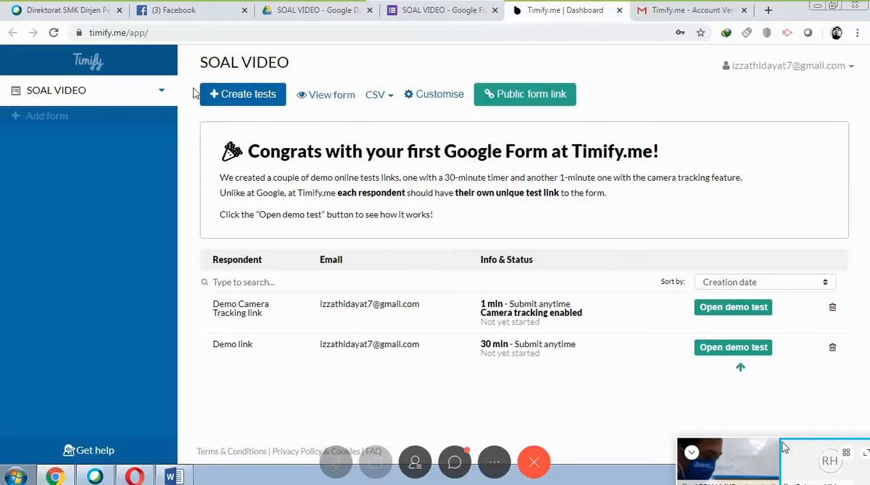
Start creating tests for the SOAL VIDEO form with a timer duration of 1 minute.
click(262, 102)
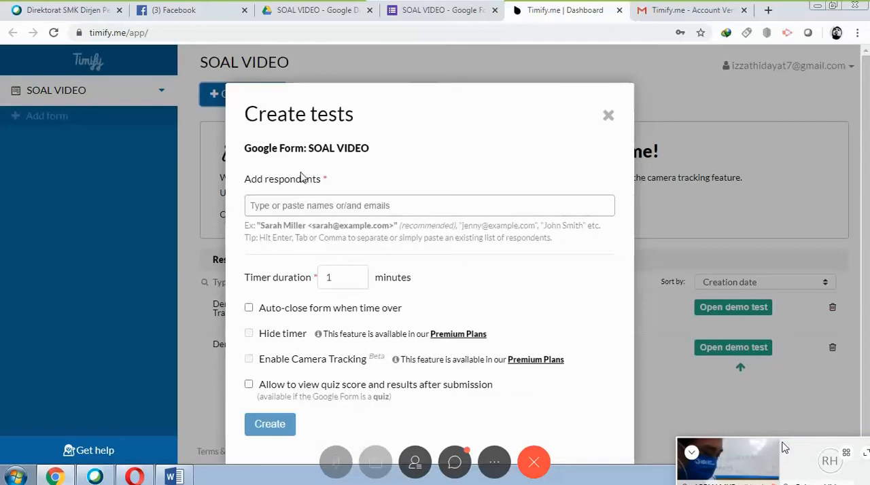
click(261, 209)
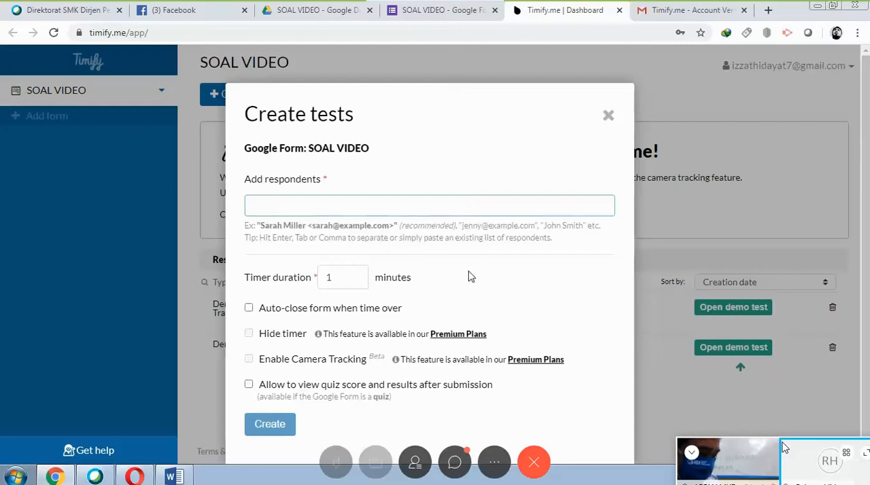
click(348, 275)
key(BackSpace)
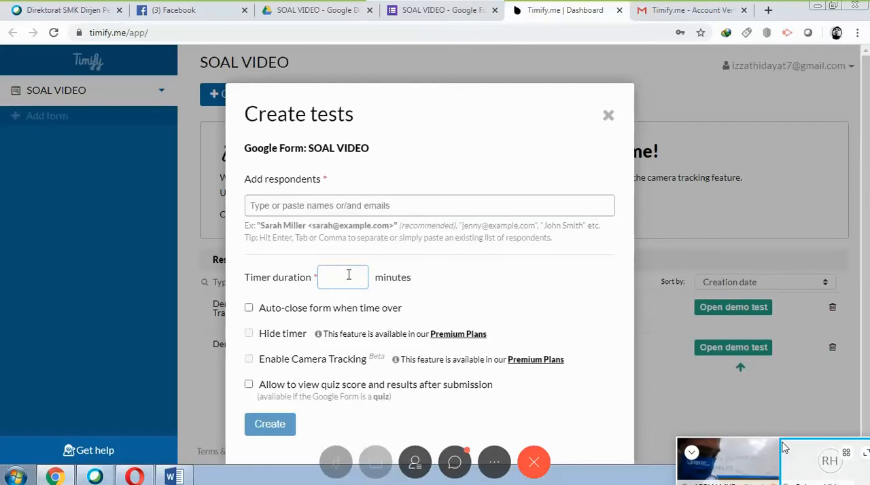
text(45)
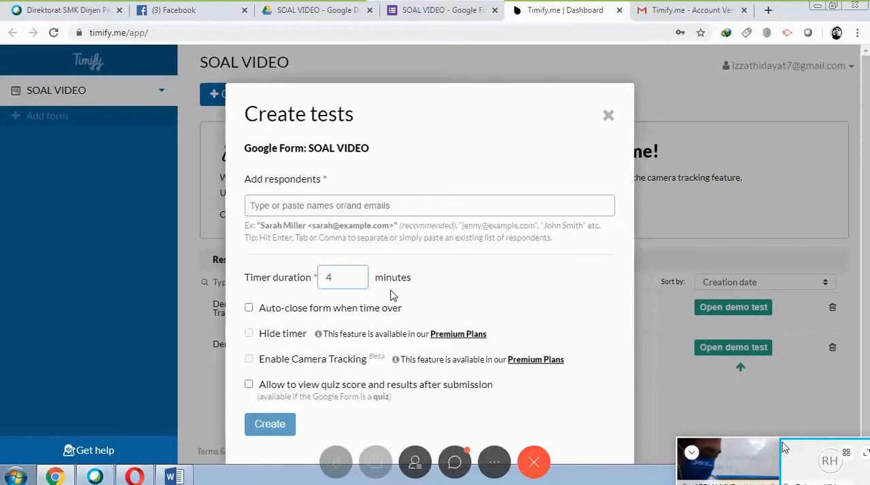
key(BackSpace)
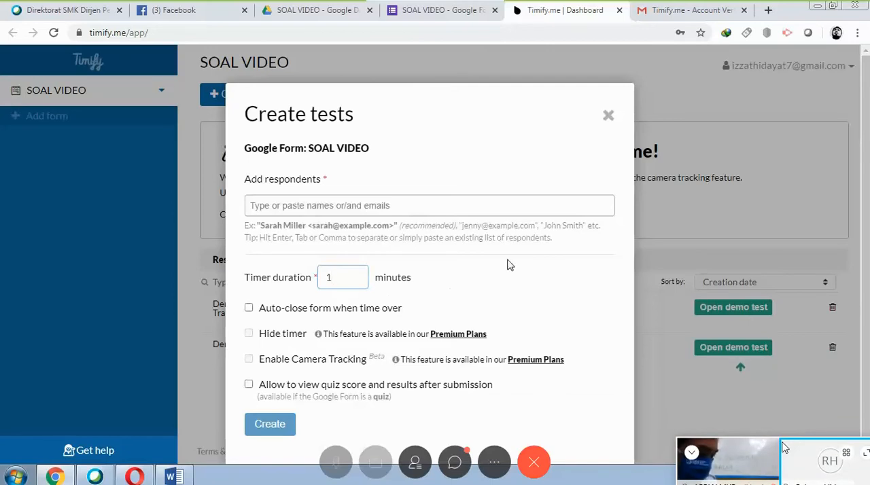
scroll(509, 265, down, 1)
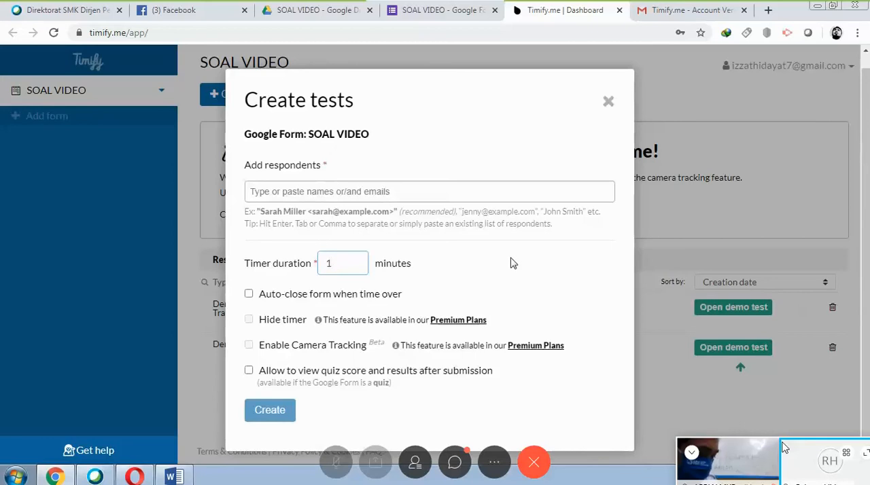
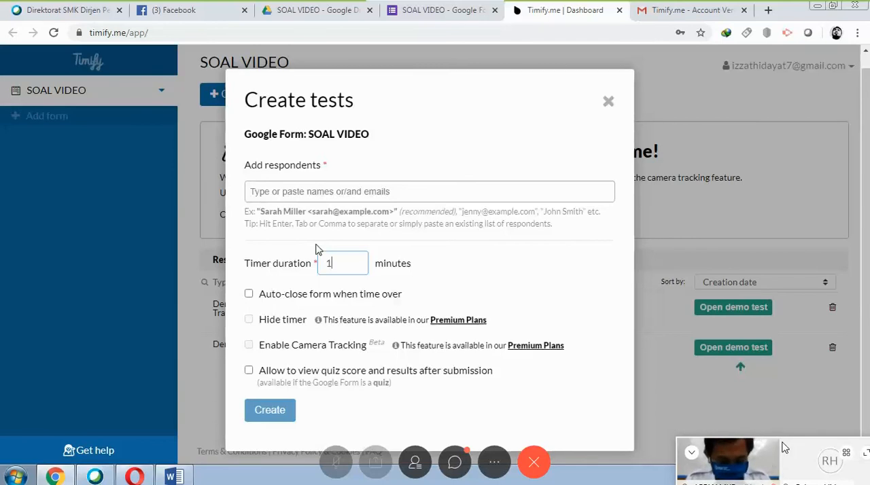
Abandon the new test setup and open the public form link settings for the SOAL VIDEO form.
key(shift+Tab)
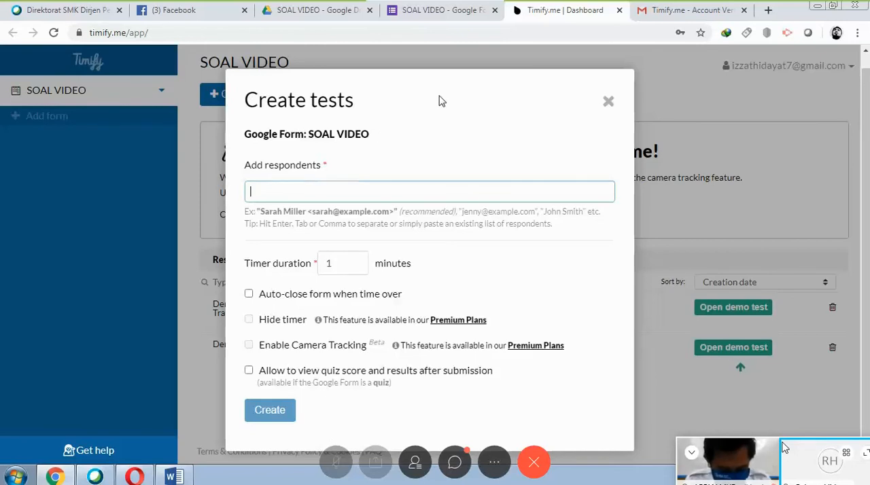
click(608, 103)
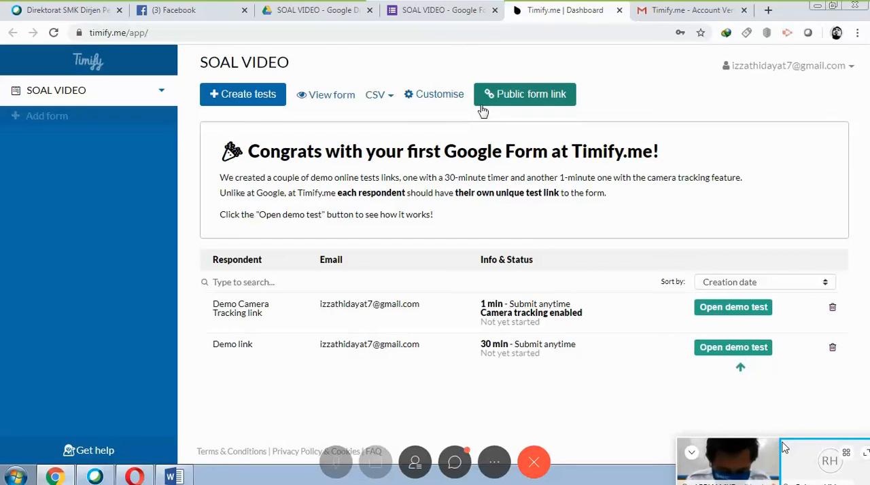
click(548, 105)
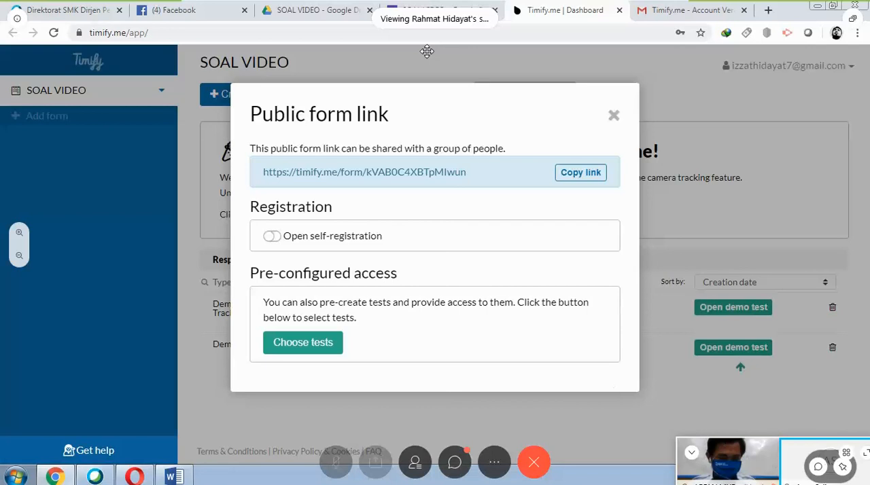
View the meeting participants in the active speaker, thumbnail strip and grid layouts, and return the shared screen to the main view.
mouse_move(841, 457)
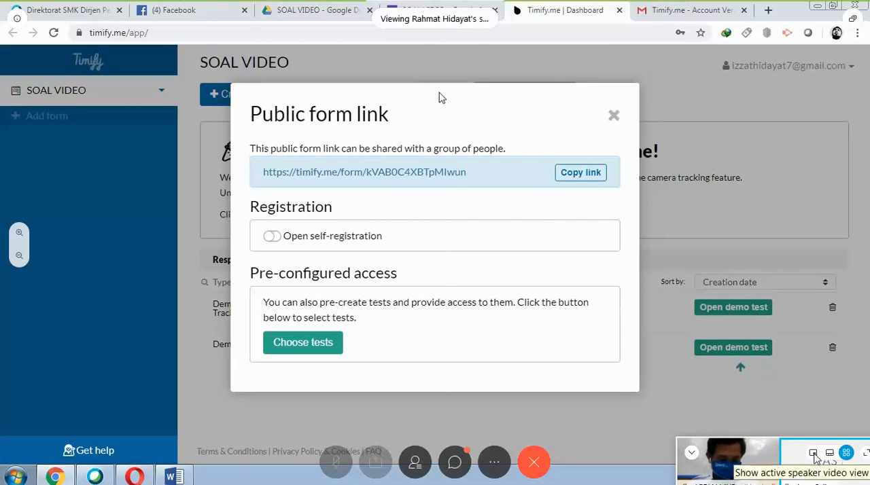
click(814, 453)
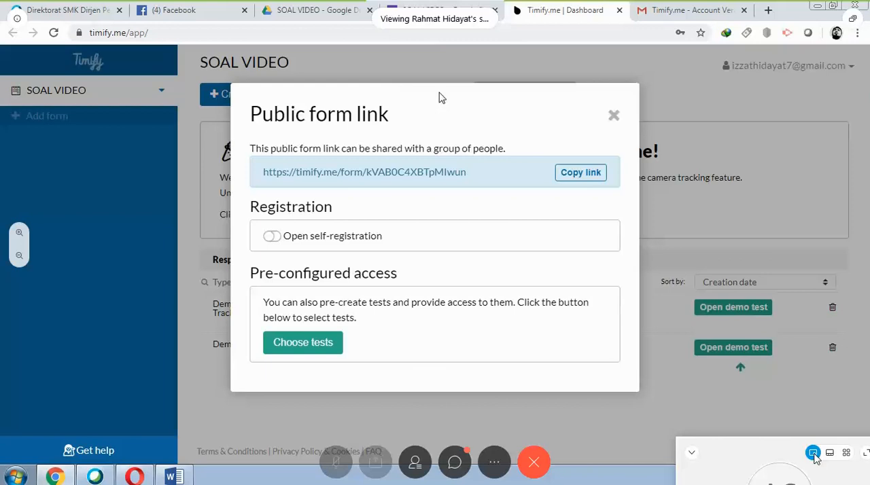
double_click(794, 453)
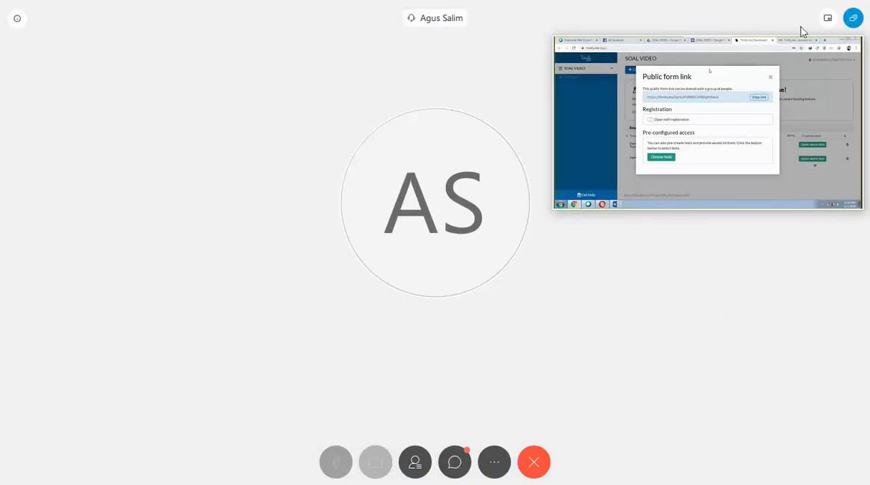
mouse_move(828, 21)
click(807, 19)
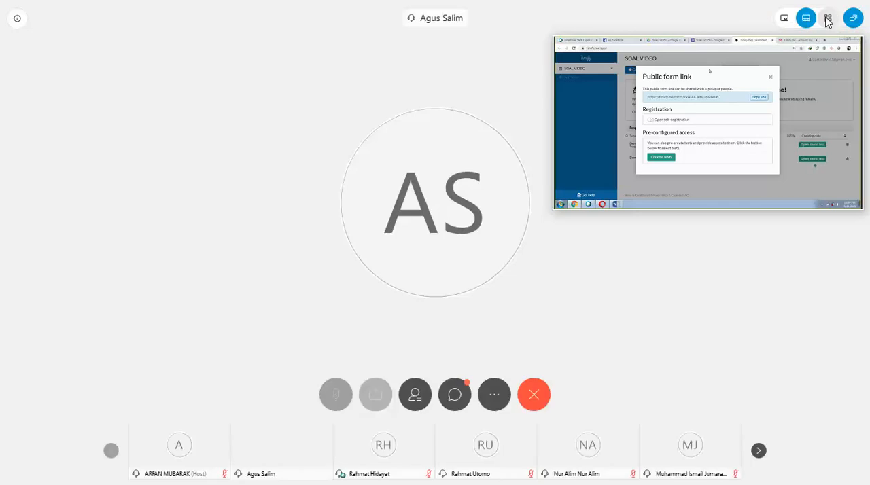
click(828, 19)
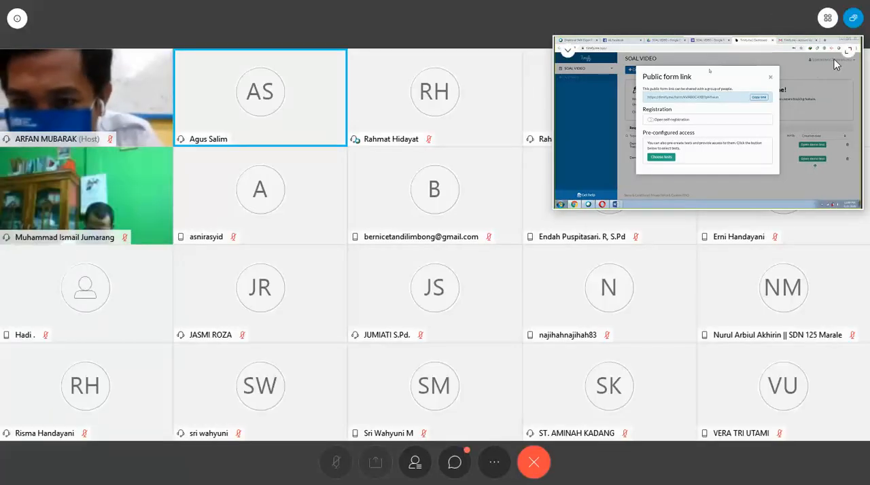
click(848, 50)
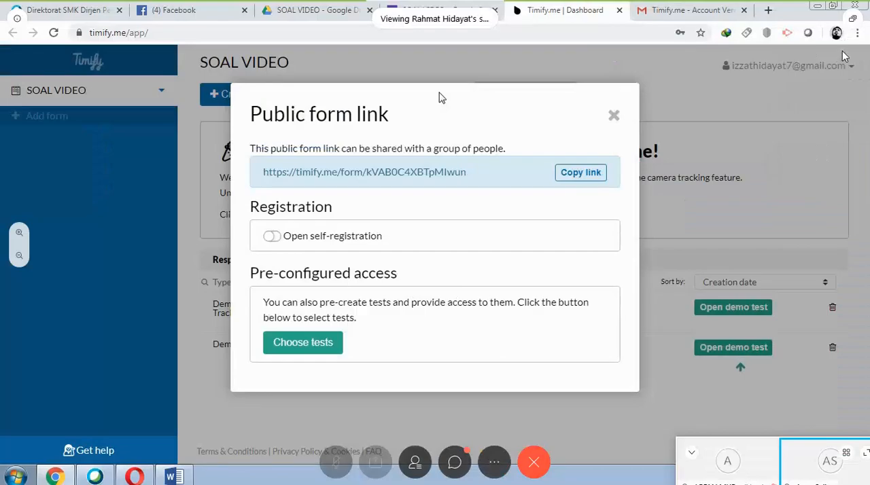